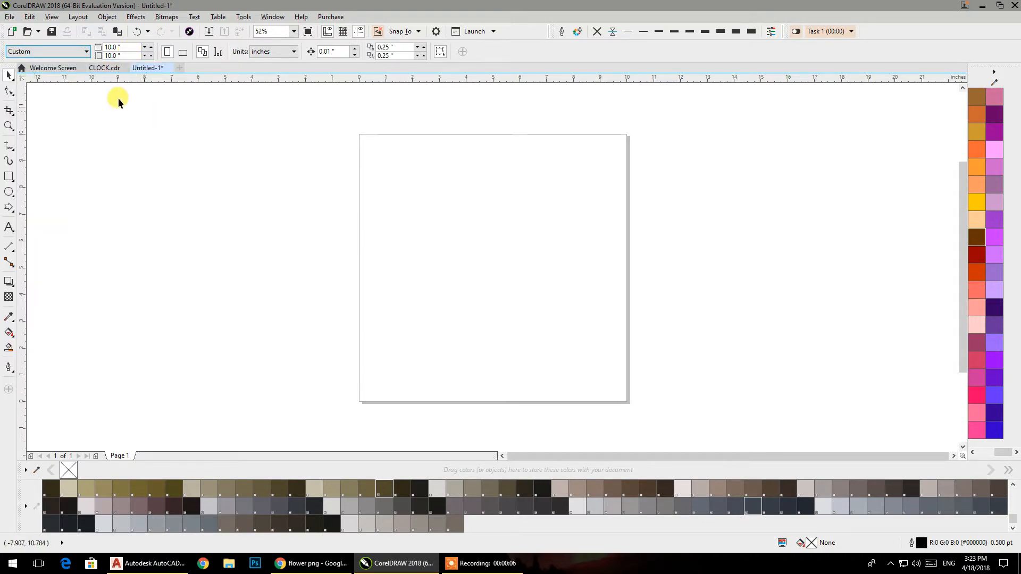
- Set the page size to 10 by 10 inches and use inches as the drawing units
left_click(46, 51)
left_click(26, 86)
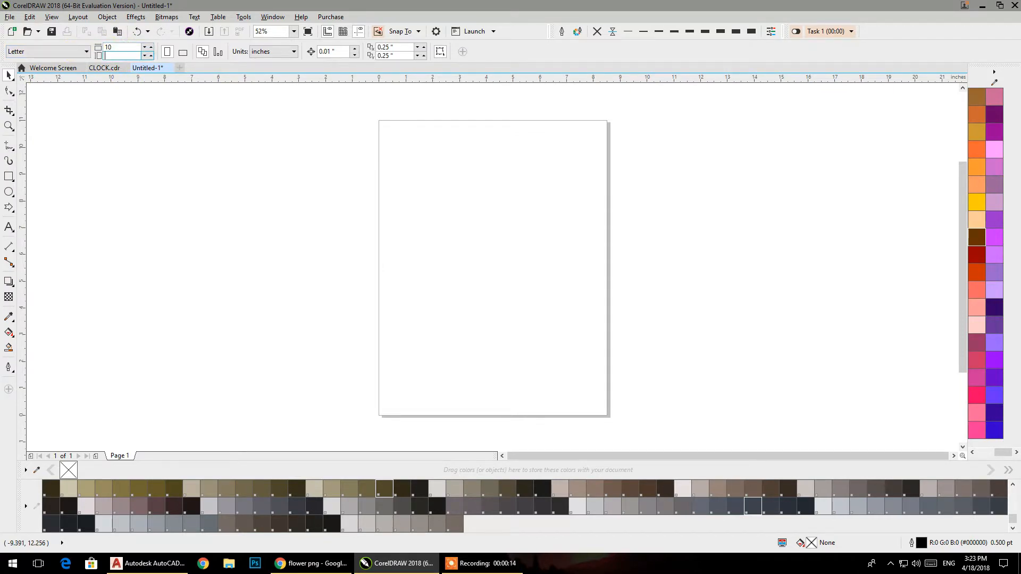
key("Return")
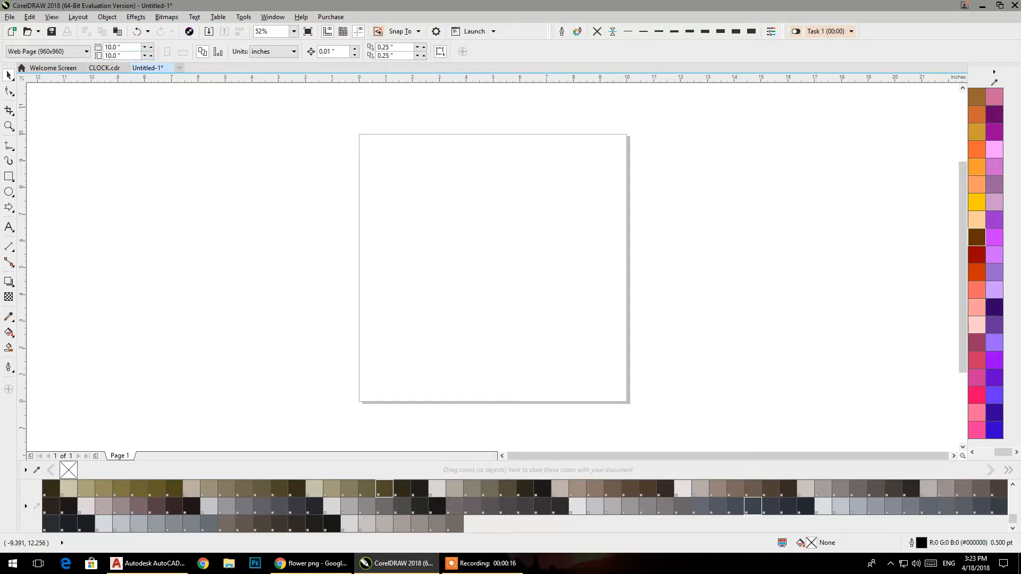
left_click(266, 51)
left_click(284, 147)
- Draw a circle about 8.75 inches in diameter and centre it on the page
left_click(9, 193)
mouse_move(246, 159)
left_mouse_down()
mouse_move(458, 392)
mouse_move(485, 400)
left_mouse_up()
key("space")
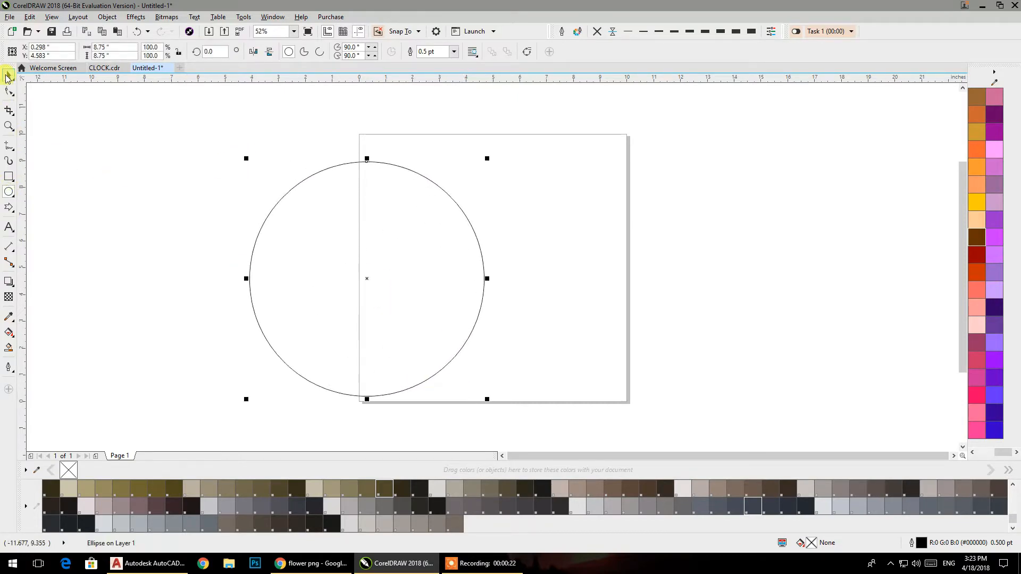
key("p")
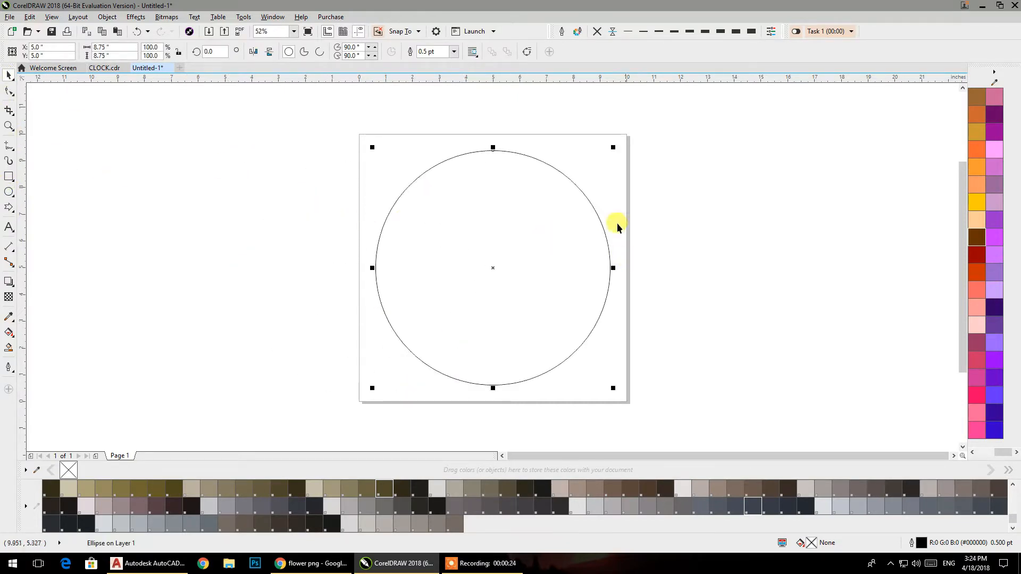
- Create two concentric scaled copies of the circle, one 10 inches and one about 7.64 inches in diameter
left_click_drag(613, 147, 628, 133)
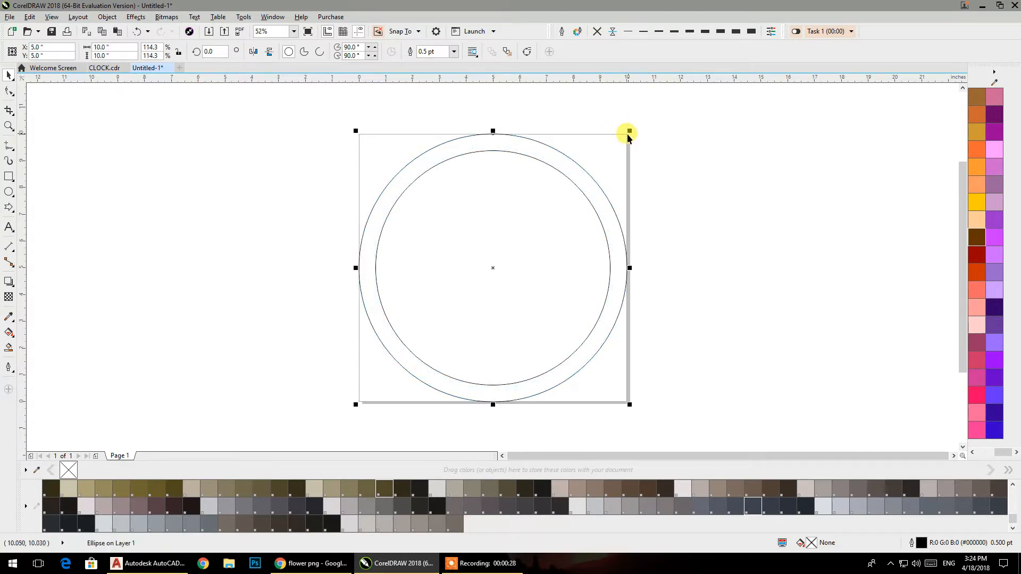
left_click(658, 186)
left_click(570, 180)
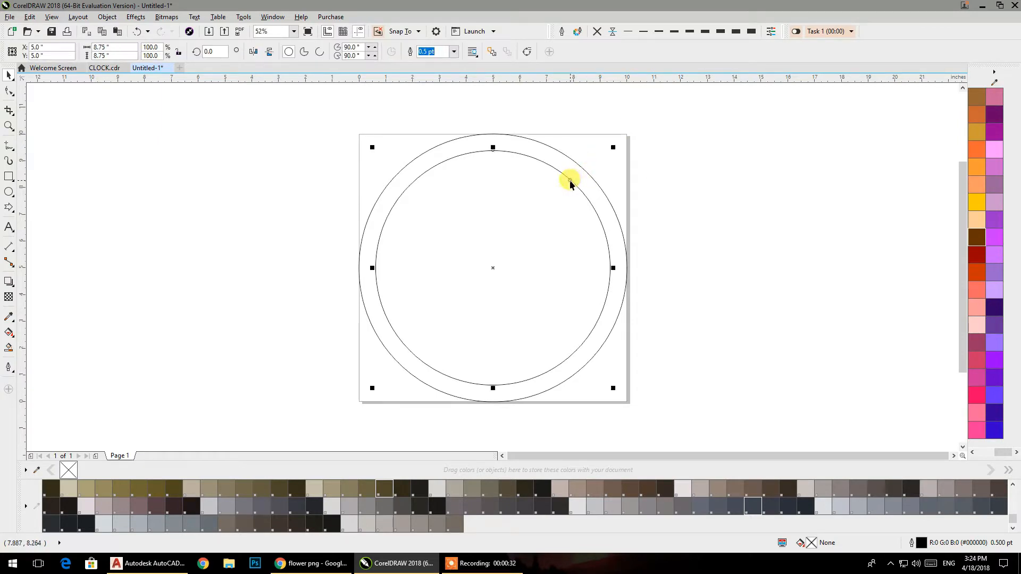
left_click_drag(614, 144, 599, 159)
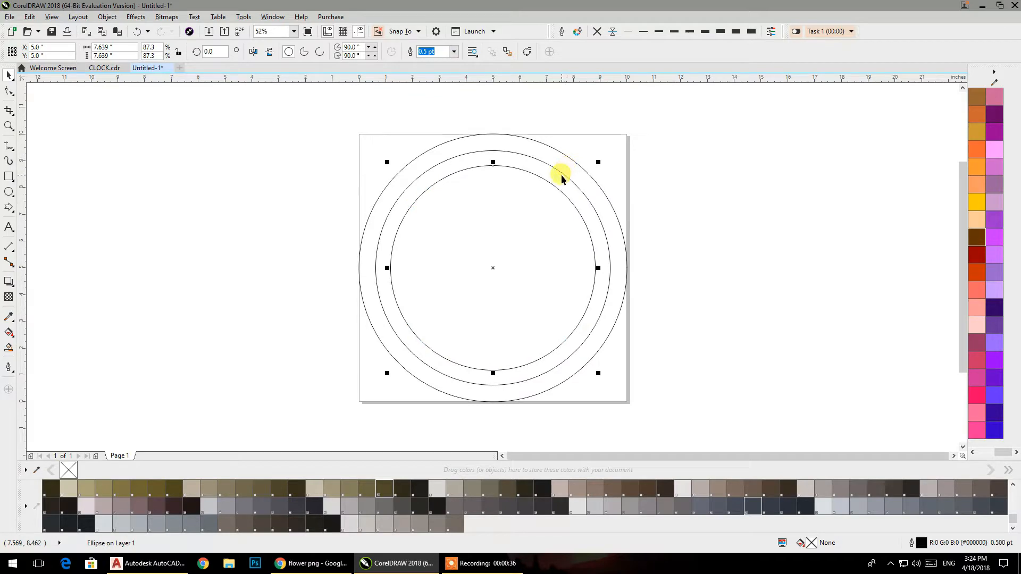
- Combine the two outer circles into a ring and fill it dark brown
left_click(562, 174)
left_click(566, 157, "shift")
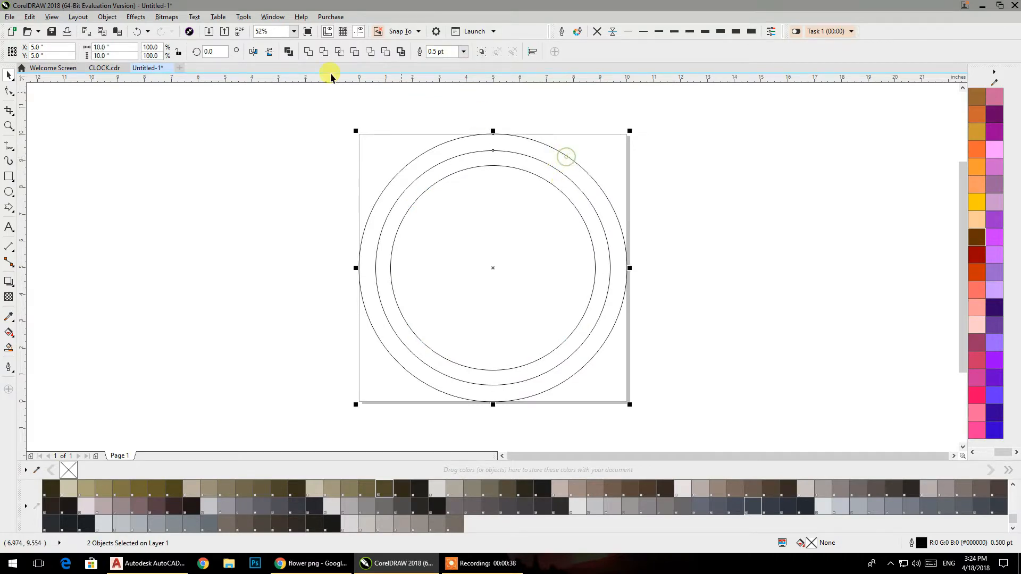
left_click(288, 52)
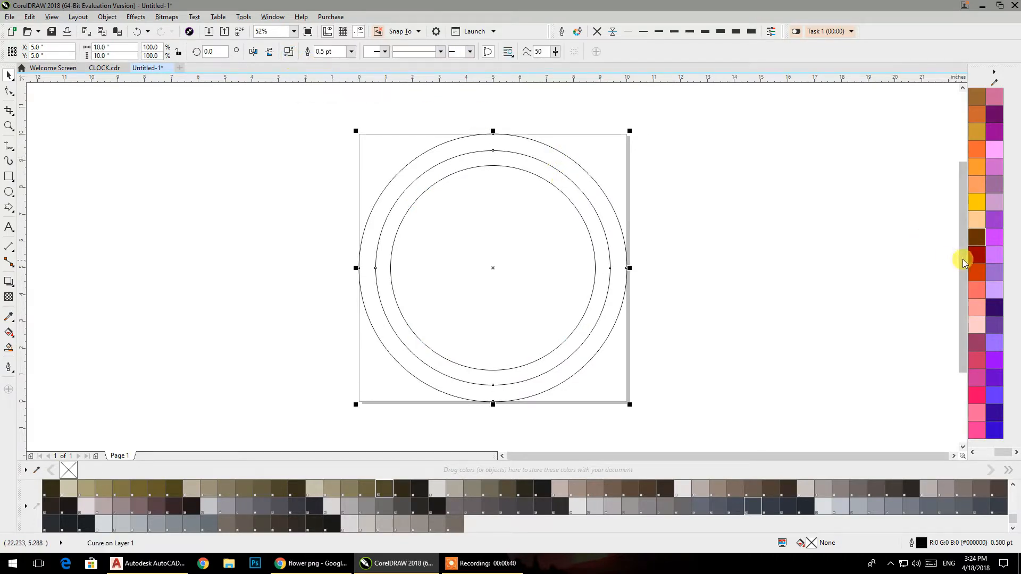
left_click(977, 240)
- Fill the innermost circle salmon red and scale it into two concentric circles of about 7.96 and 8.35 inches
left_click(548, 216)
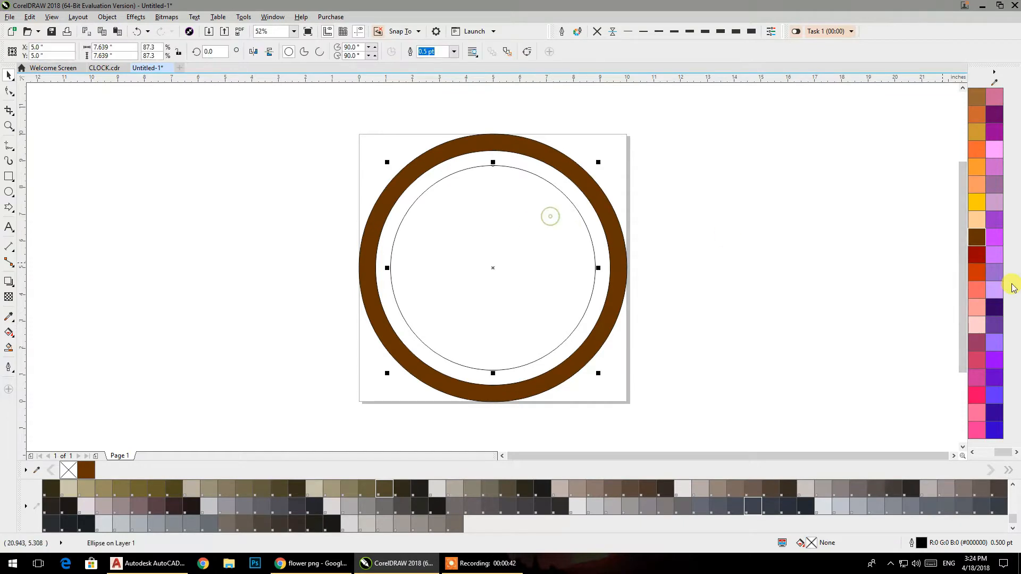
left_click(976, 289)
left_click(587, 262)
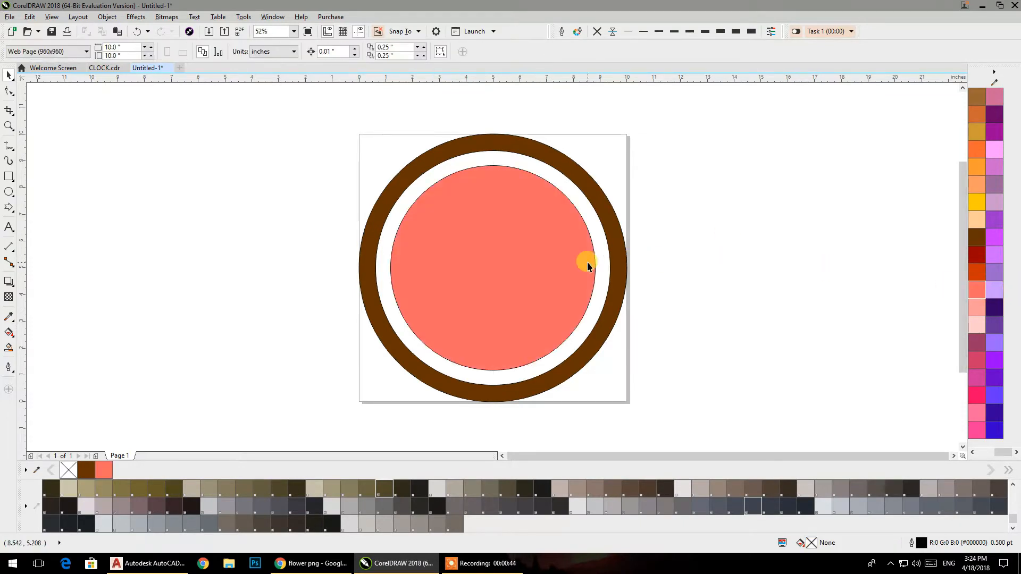
left_click_drag(599, 375, 606, 384)
left_click(675, 325)
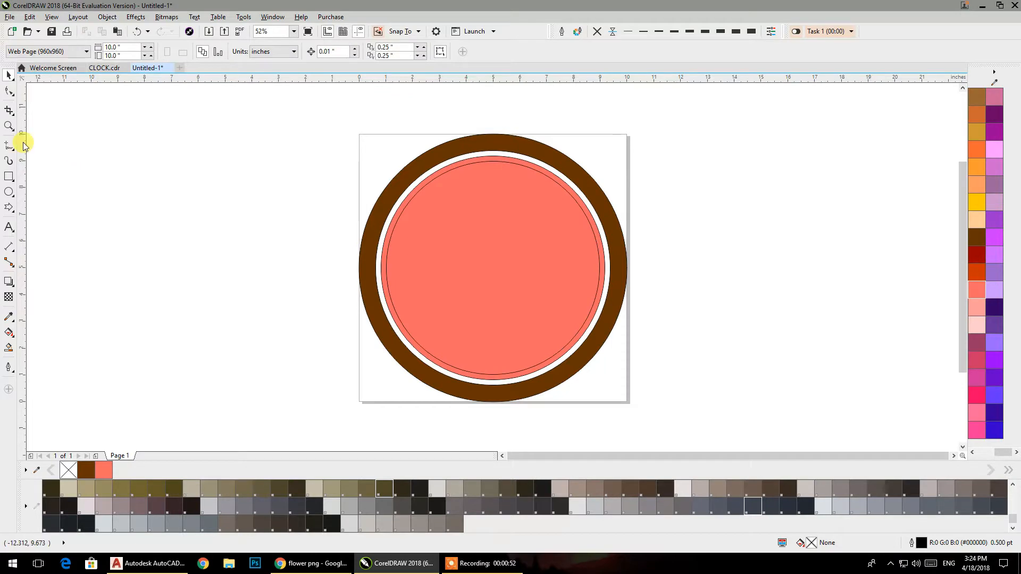
- Add a vertical and a horizontal guideline and centre both on the page
left_click_drag(23, 142, 186, 109)
left_click_drag(229, 83, 234, 187)
key("p")
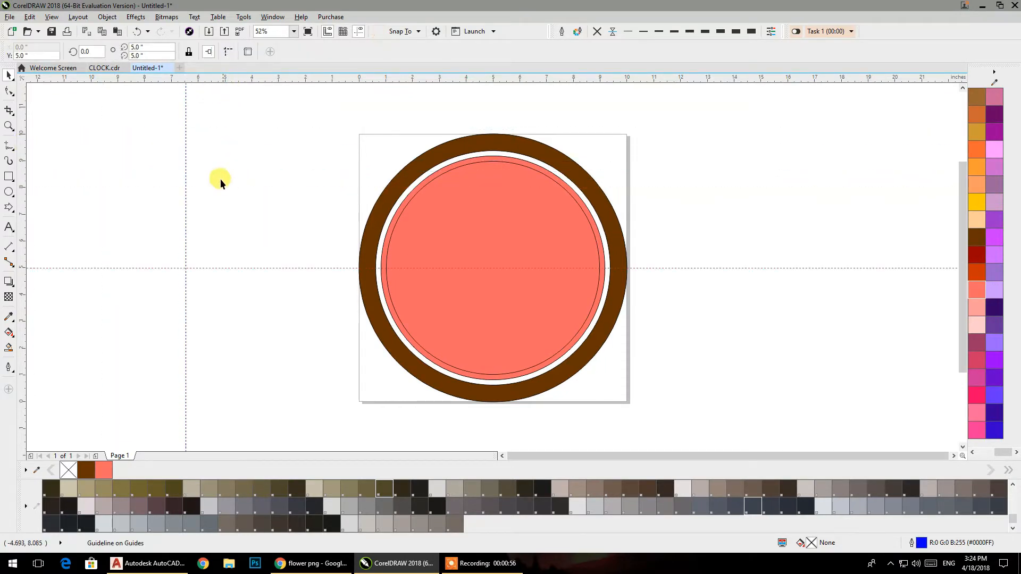
left_click(186, 159)
key("p")
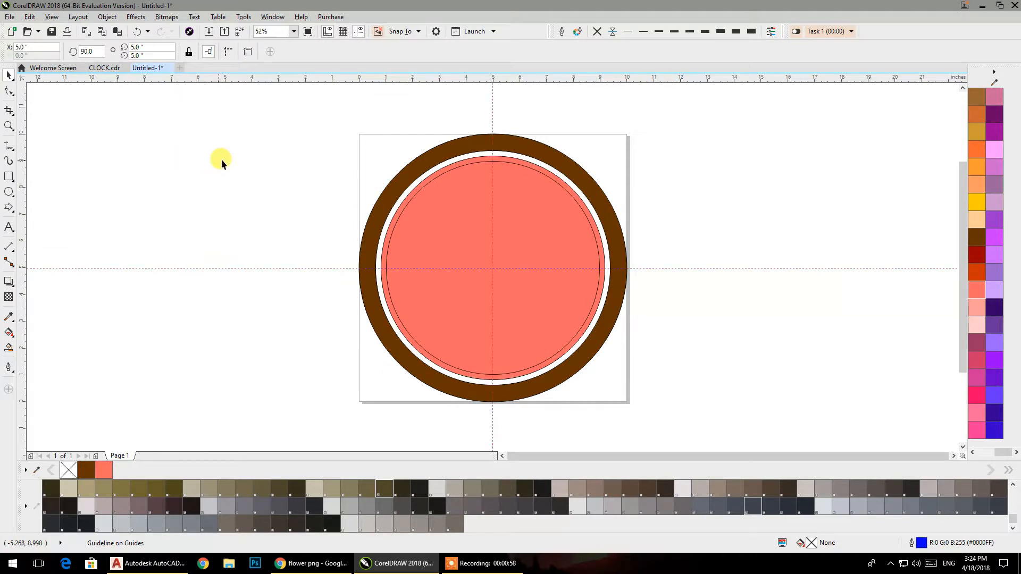
left_click(266, 161)
left_click(501, 190)
left_click(653, 149)
- Fill the larger of the two salmon circles black and the smaller one white
left_click(566, 177)
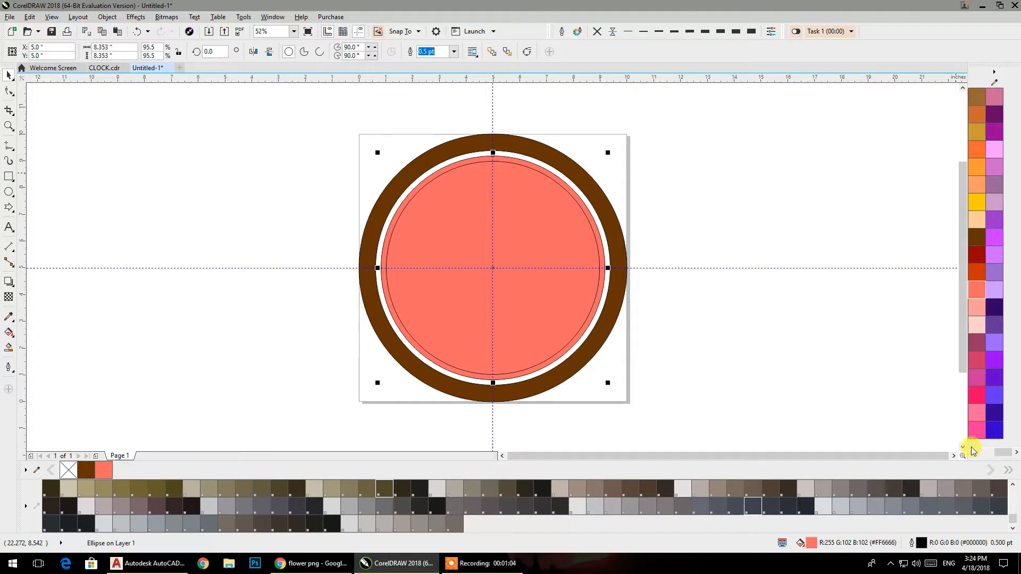
left_click(1002, 454)
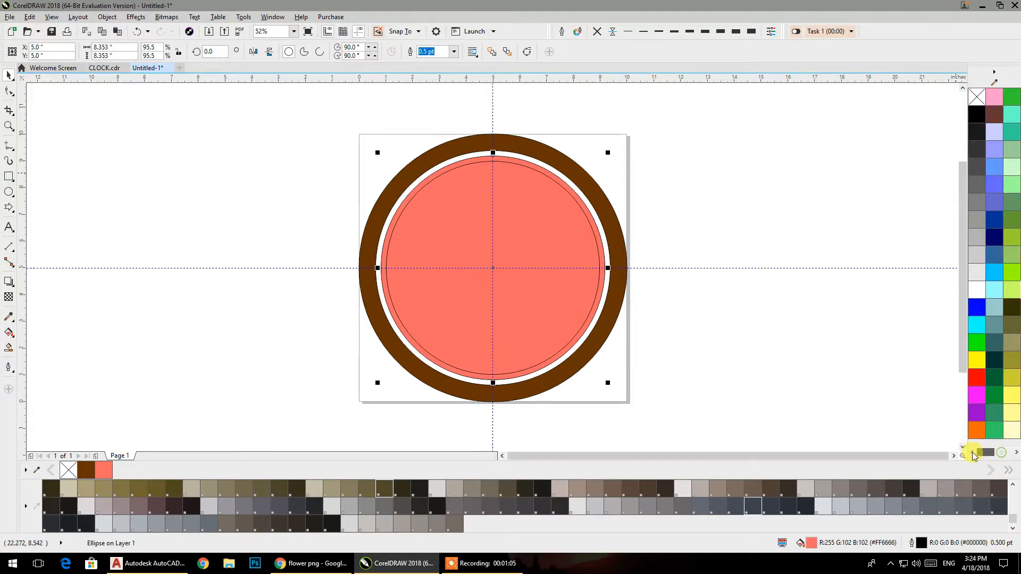
left_click(977, 113)
left_click(789, 152)
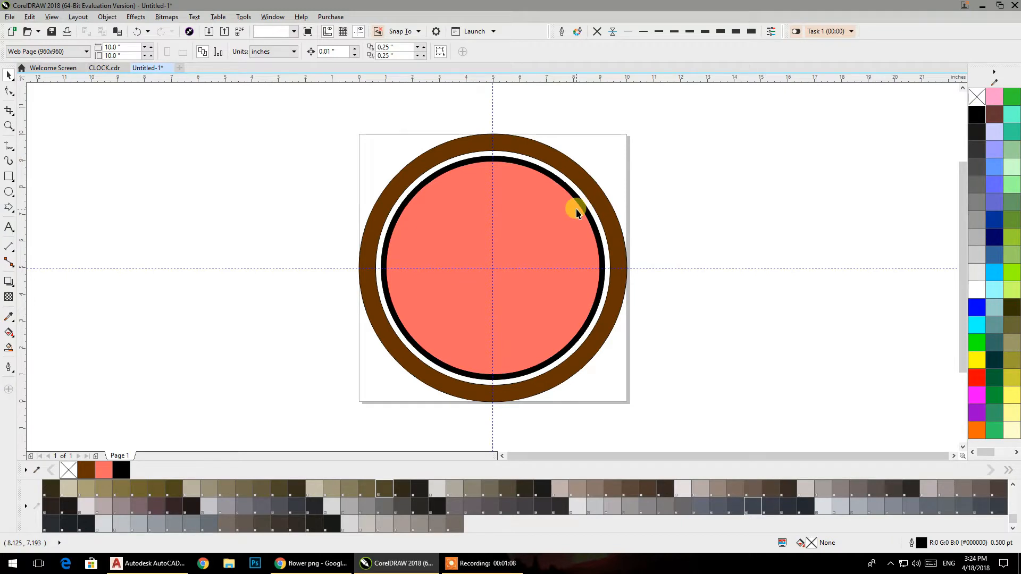
left_click(594, 210)
left_click(977, 289)
left_click(753, 201)
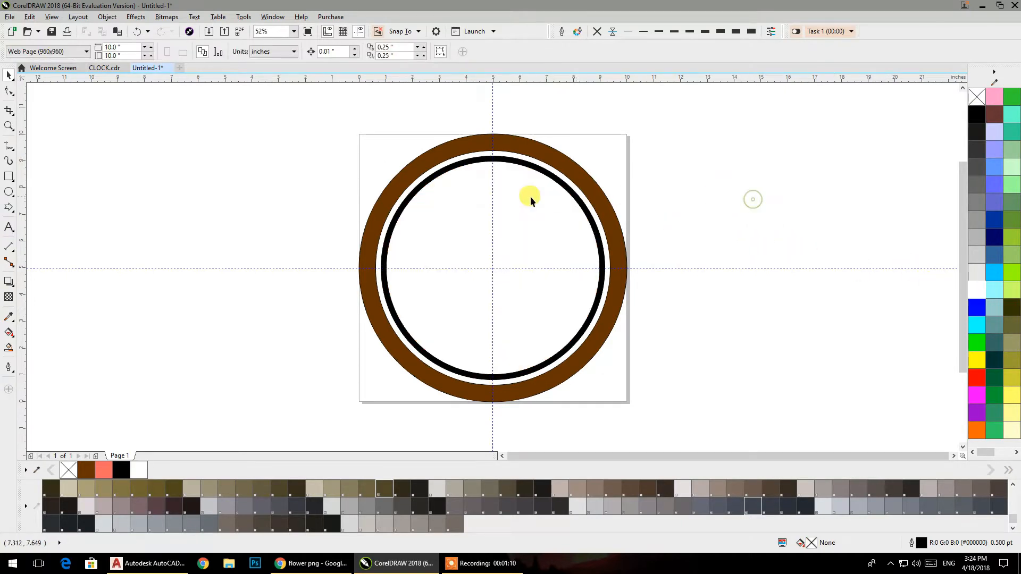
- Import flowers-wallpapers-for-iphone.jpg from the MSB Grafix > Grounds folder and place it beside the page
right_click(292, 157)
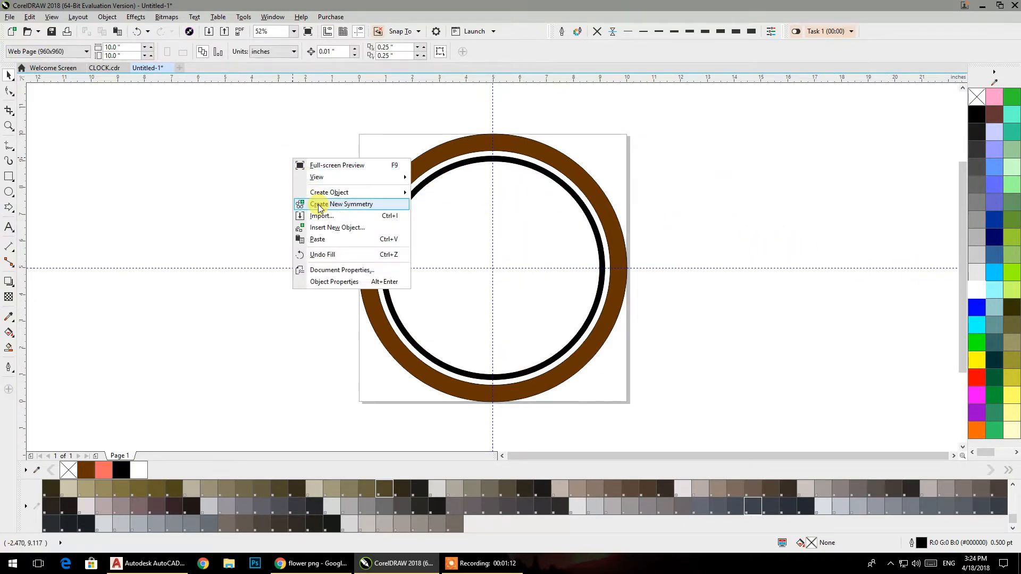
left_click(321, 216)
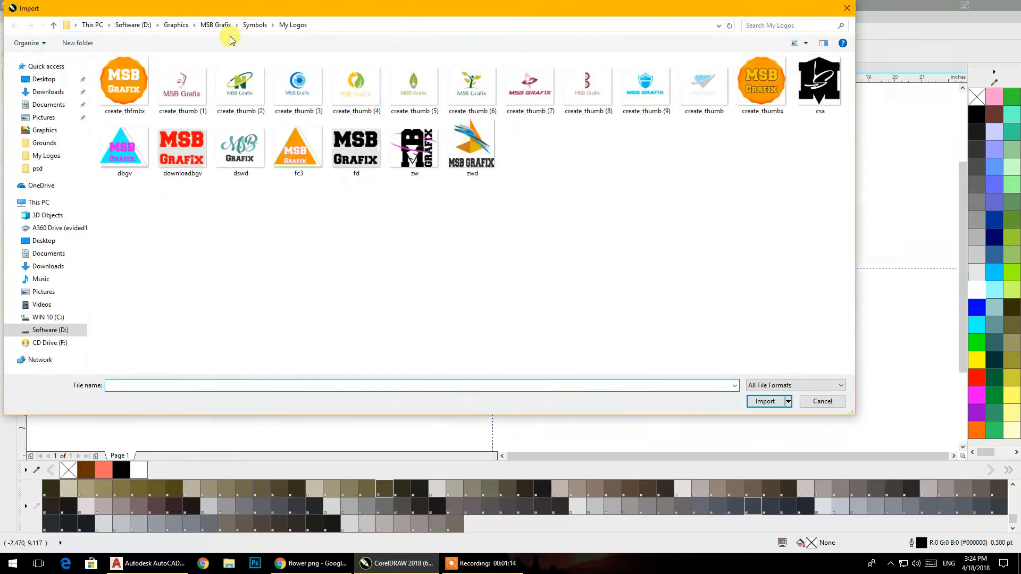
left_click(246, 26)
left_click(215, 25)
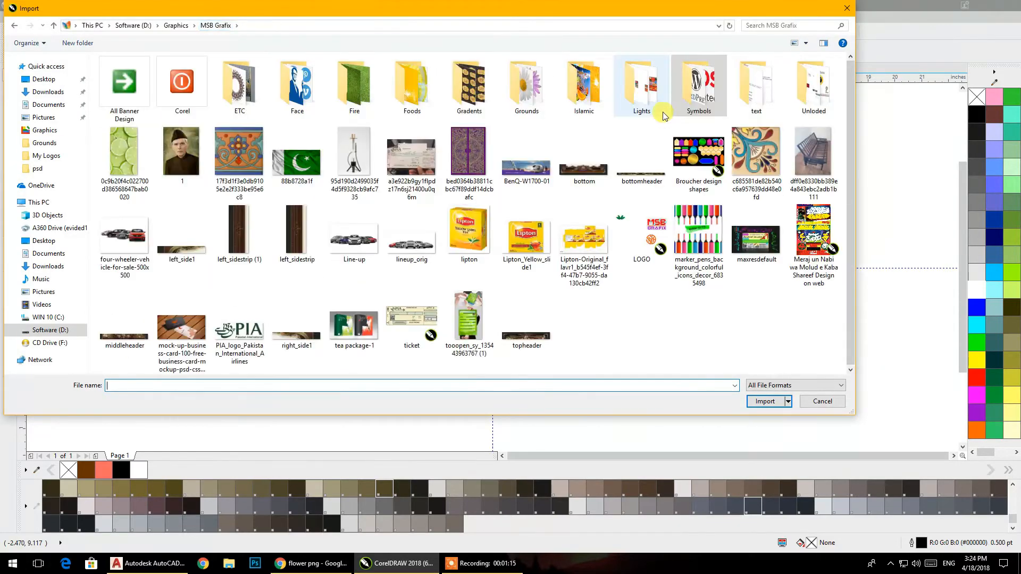
double_click(522, 103)
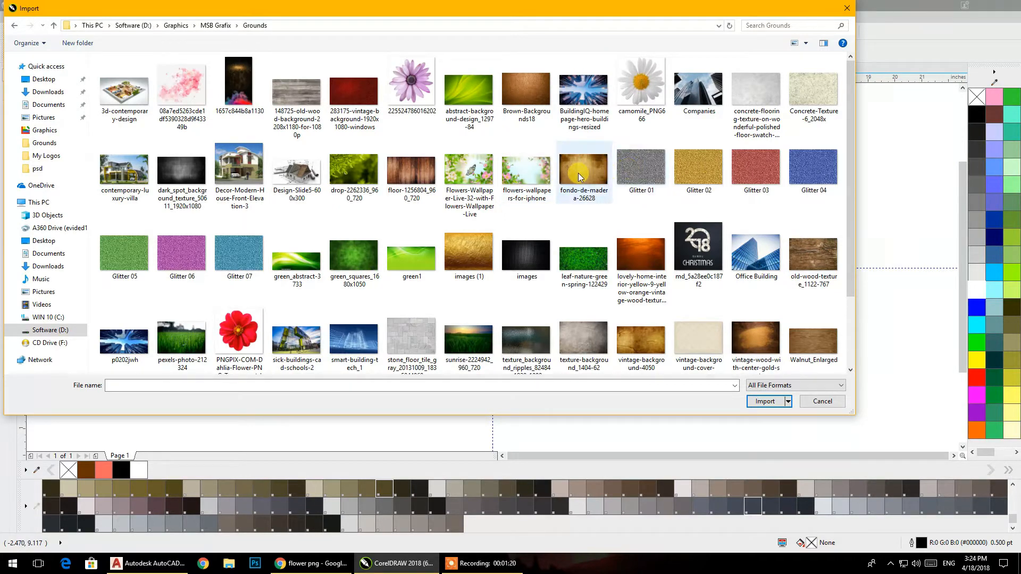
left_click(514, 175)
left_click(765, 402)
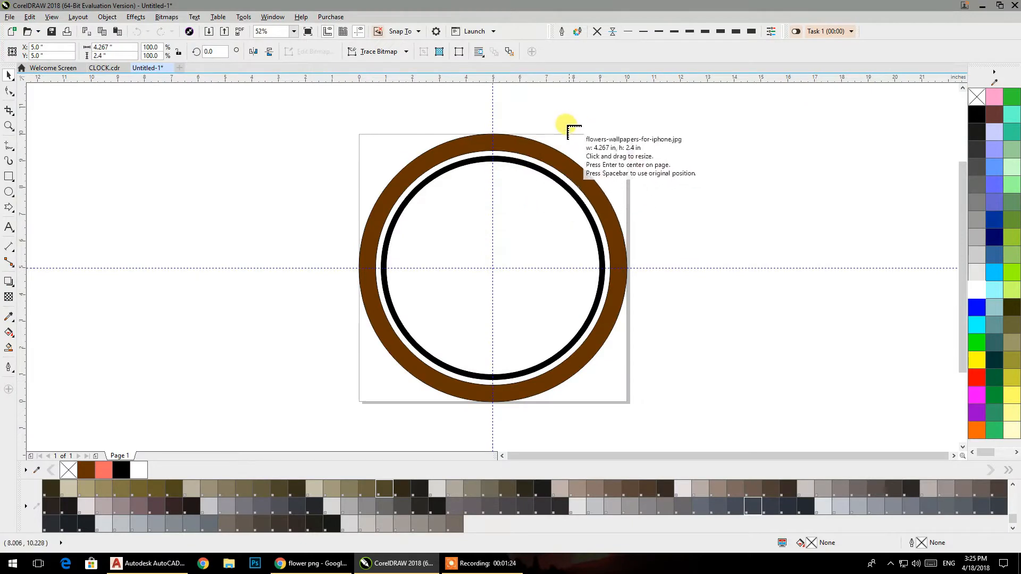
left_click_drag(850, 359, 952, 390)
- Enlarge the flower image, move it off the dial and PowerClip it inside the white circle
left_click_drag(563, 341, 490, 394)
left_click_drag(606, 211, 759, 187)
right_click(759, 187)
left_click(772, 192)
left_click(520, 228)
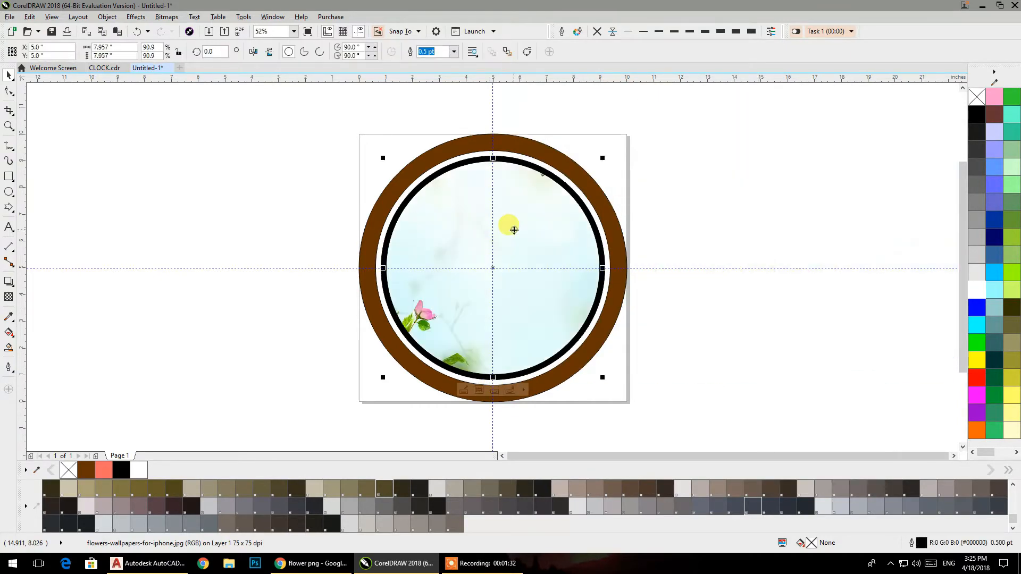
- Edit the PowerClip contents to reposition and resize the flower image within the circle, and finish editing
double_click(510, 227)
left_click_drag(502, 252, 468, 236)
left_click_drag(689, 387, 693, 388)
left_click_drag(655, 348, 649, 347)
left_click(761, 286, "ctrl")
left_click(761, 287)
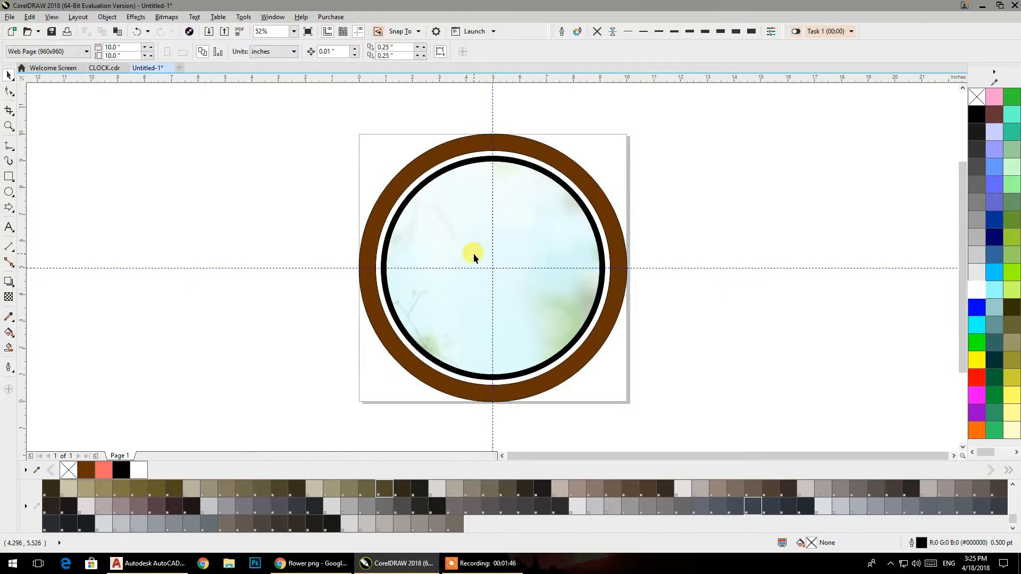
- Draw a tall rectangle about 0.417 by 1.111 inches in the empty area beside the clock
left_click(12, 183)
left_click_drag(274, 178, 292, 214)
key("shift+F2")
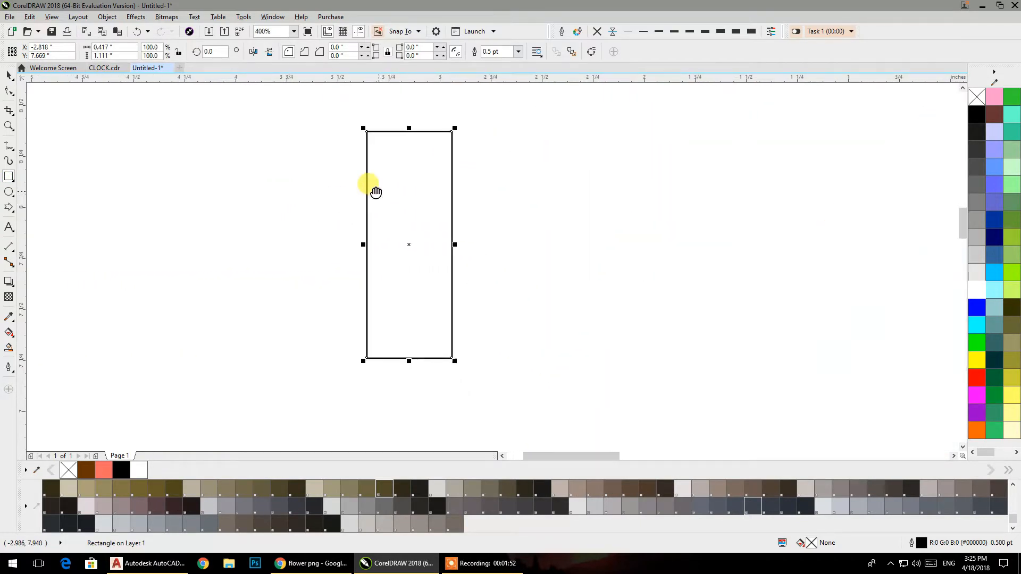
left_click(9, 76)
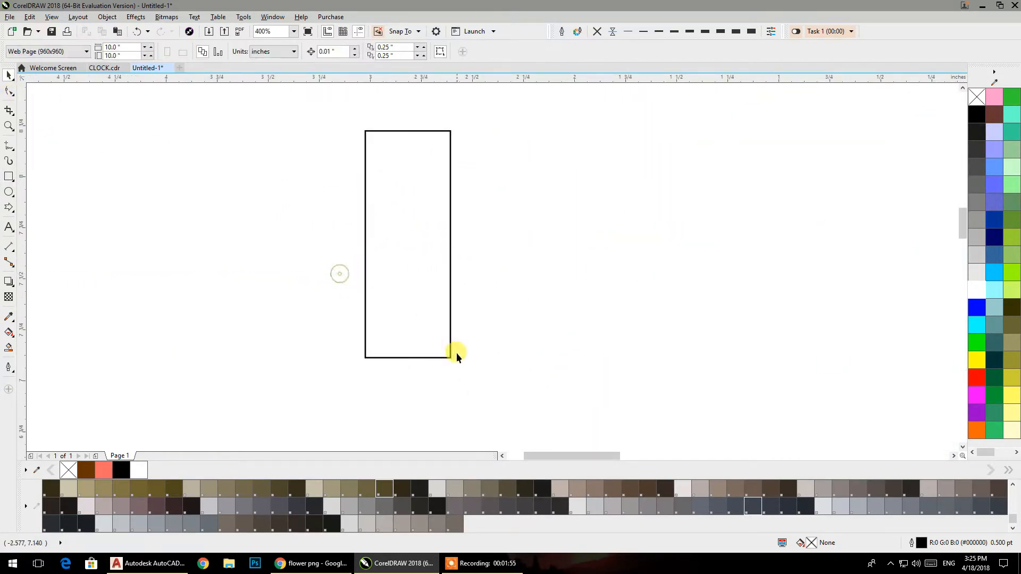
left_click(137, 33)
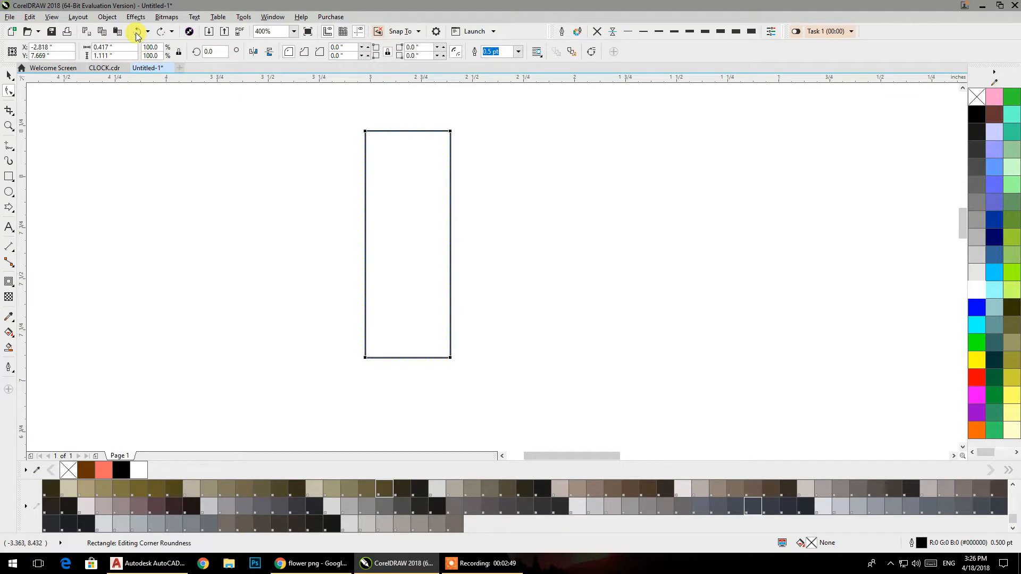
- Round all corners of the rectangle to a radius of about 0.063 inches and convert it to curves
left_click_drag(365, 131, 384, 134)
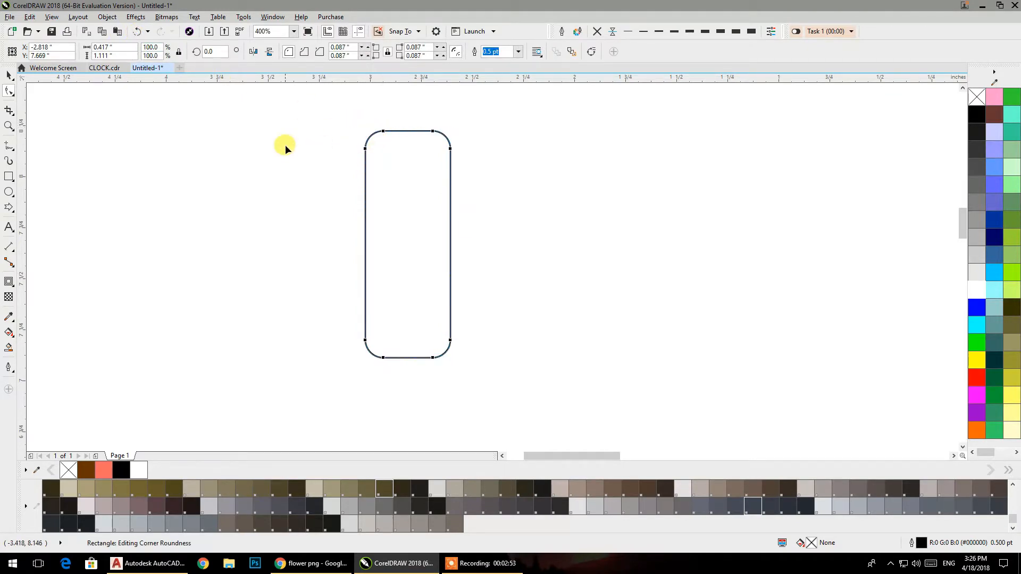
scroll(375, 126, "up", 2)
left_click_drag(401, 142, 381, 139)
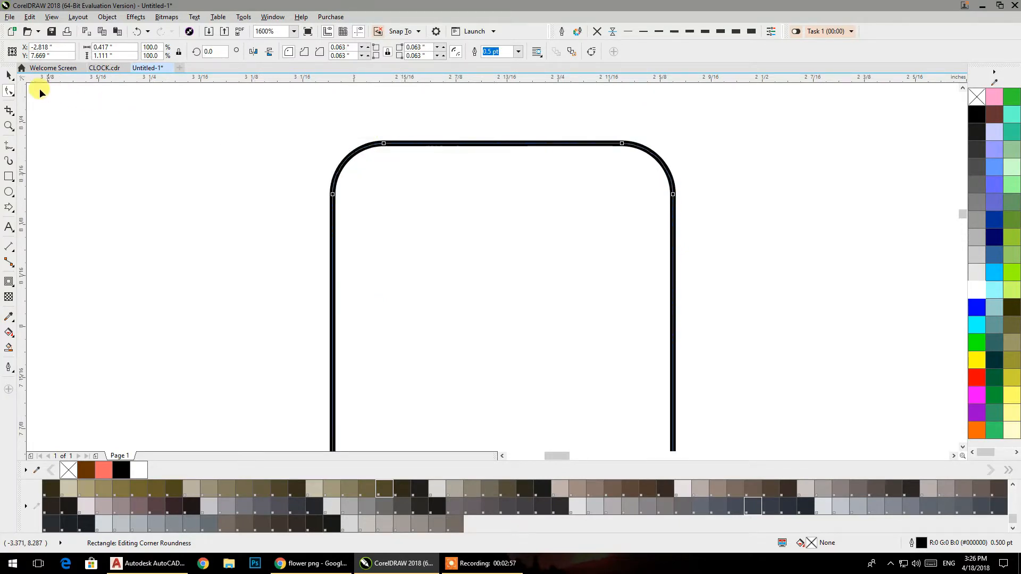
left_click(11, 78)
scroll(378, 106, "down", 2)
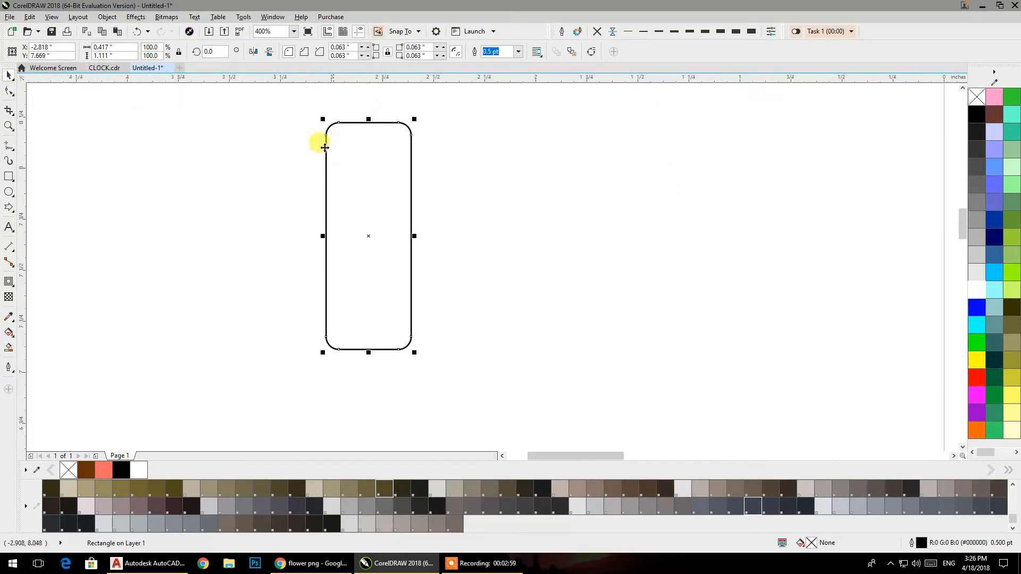
left_click(591, 52)
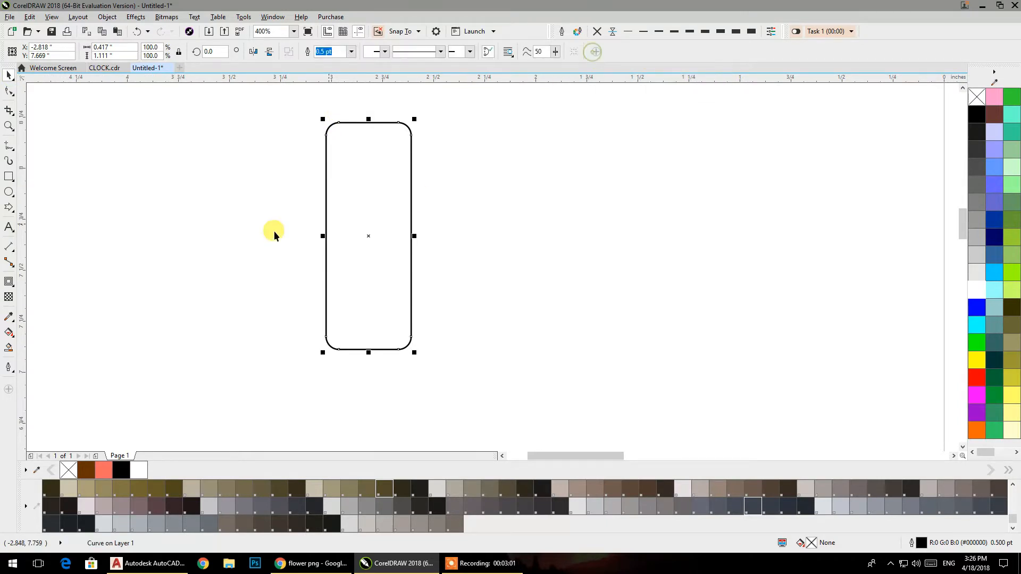
- Draw a small rectangle about 0.286 by 0.237 inches across the bottom edge of the rounded shape
left_click(9, 176)
left_click_drag(335, 322, 395, 371)
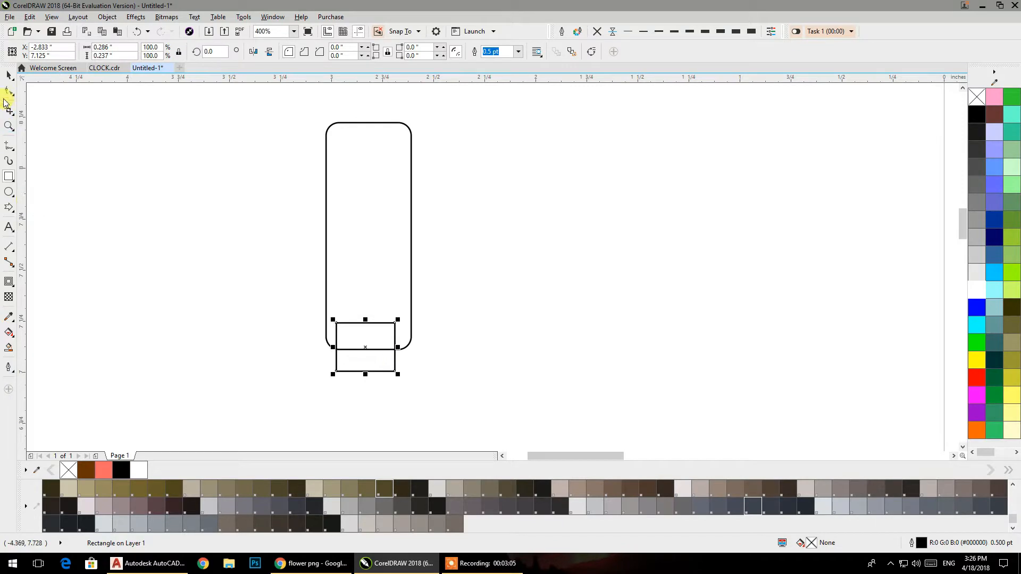
- Replace the tall shape's rounded bottom corners with sharp ones and align them to the small rectangle's sides, tapering the shape downward
left_click(7, 92)
left_click(326, 330)
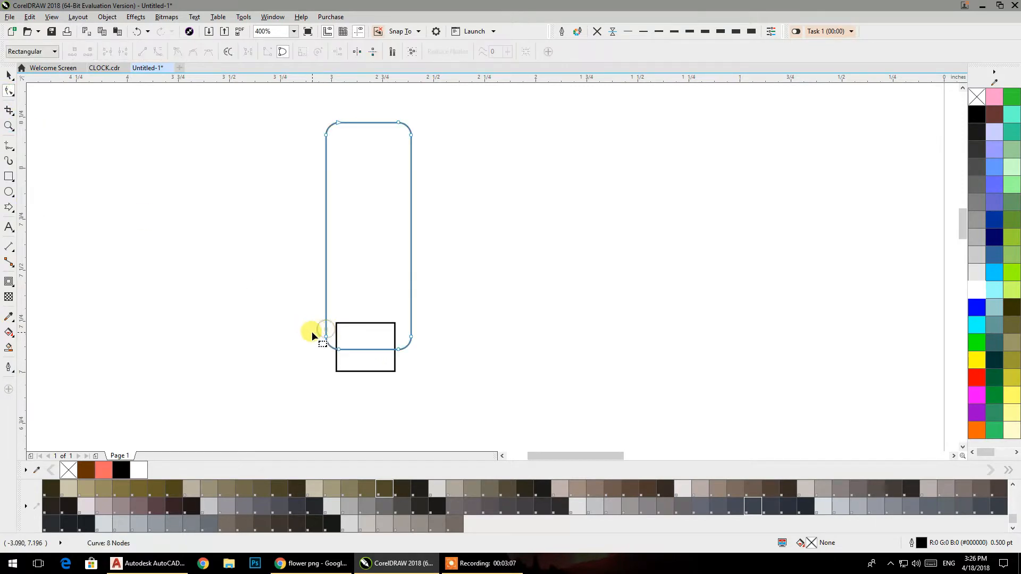
left_click_drag(320, 344, 404, 361)
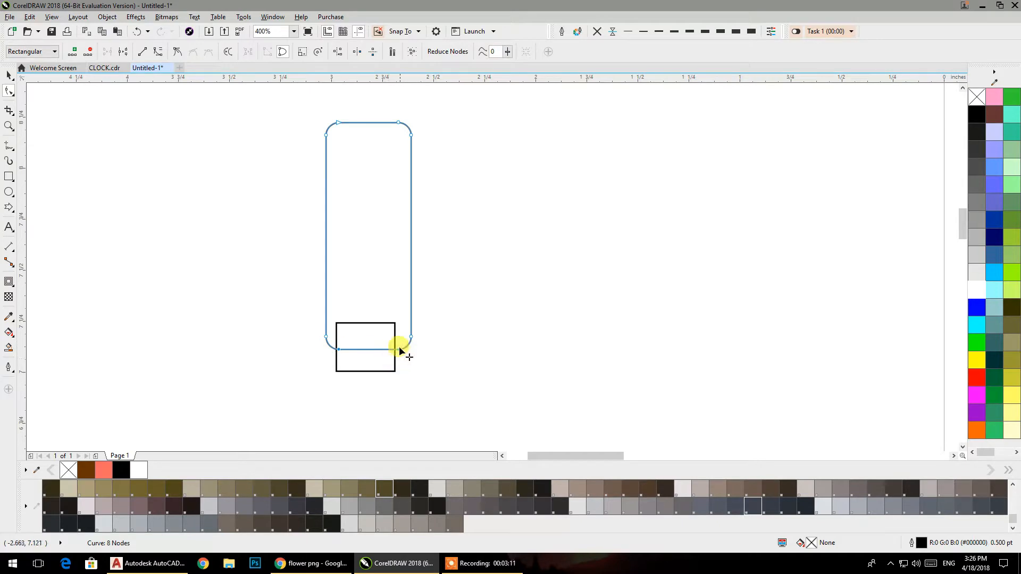
key("Delete")
left_click(323, 337)
left_click(143, 53)
scroll(343, 347, "up", 3)
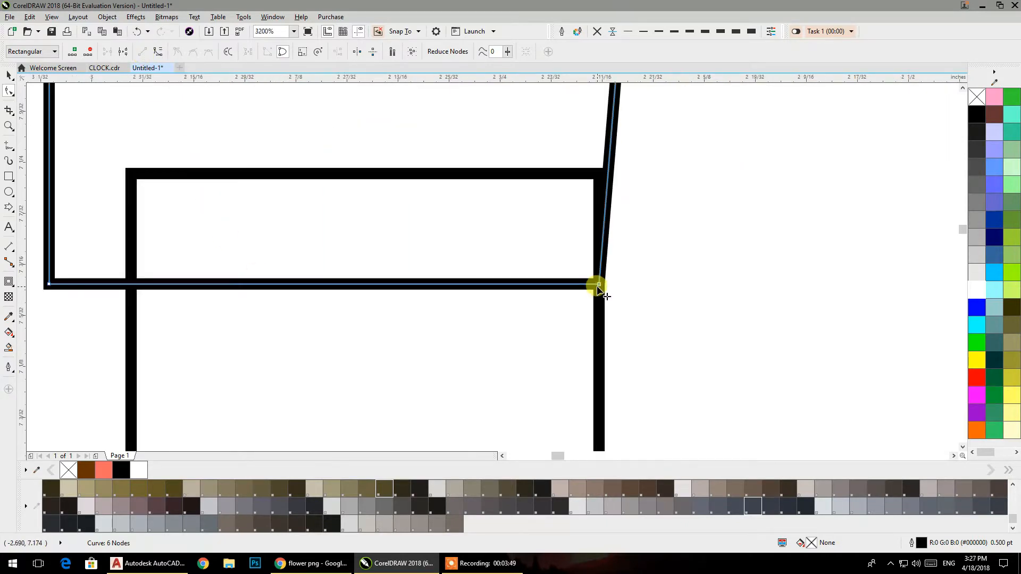
left_click_drag(48, 284, 126, 285)
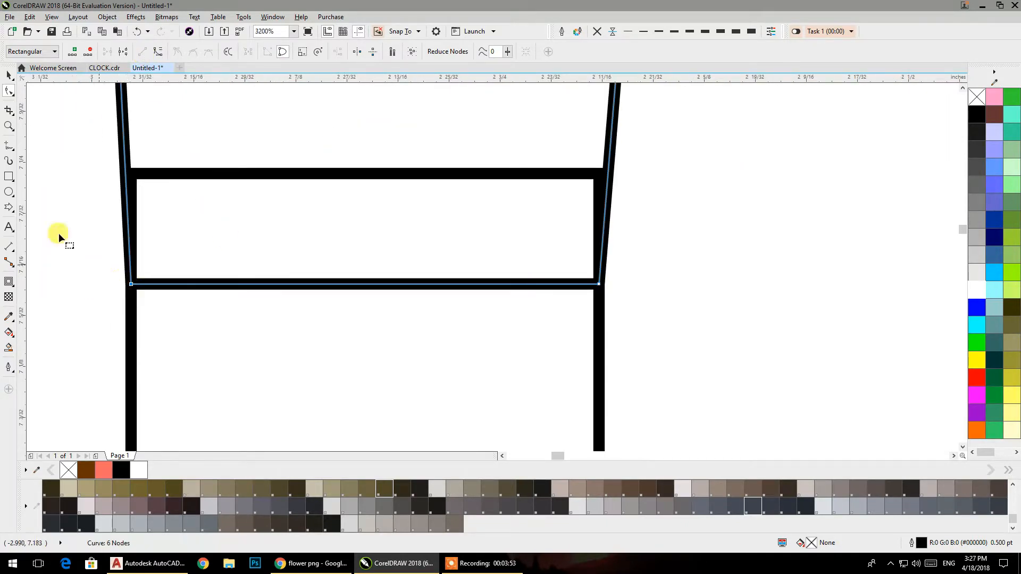
- Delete the small guide rectangle at the base of the tapered shape
left_click(9, 75)
left_click(229, 312)
scroll(229, 311, "down", 6)
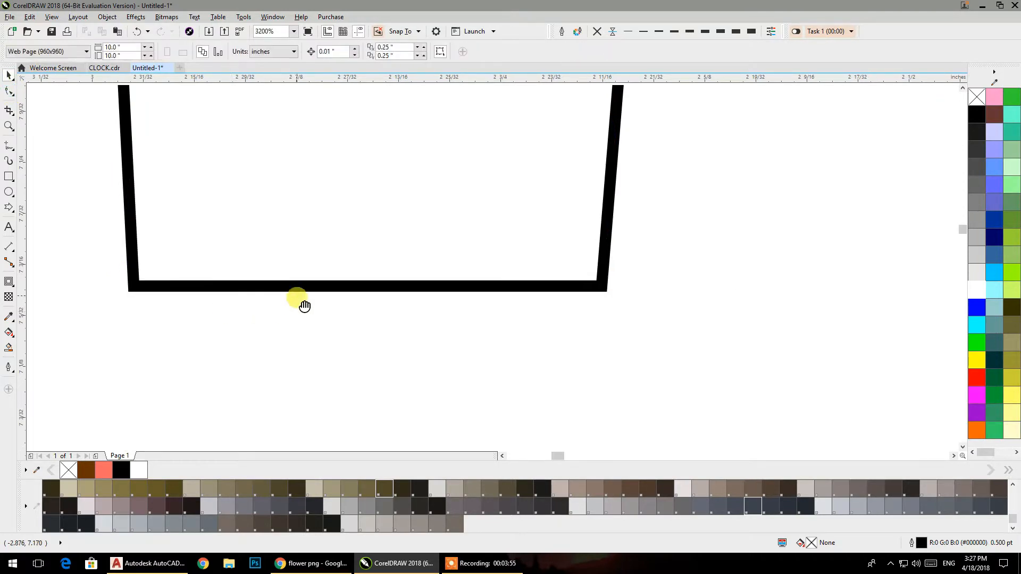
- Add a one-step inside contour with an offset of about 0.061 inches to the tapered shape
scroll(347, 325, "up", 2)
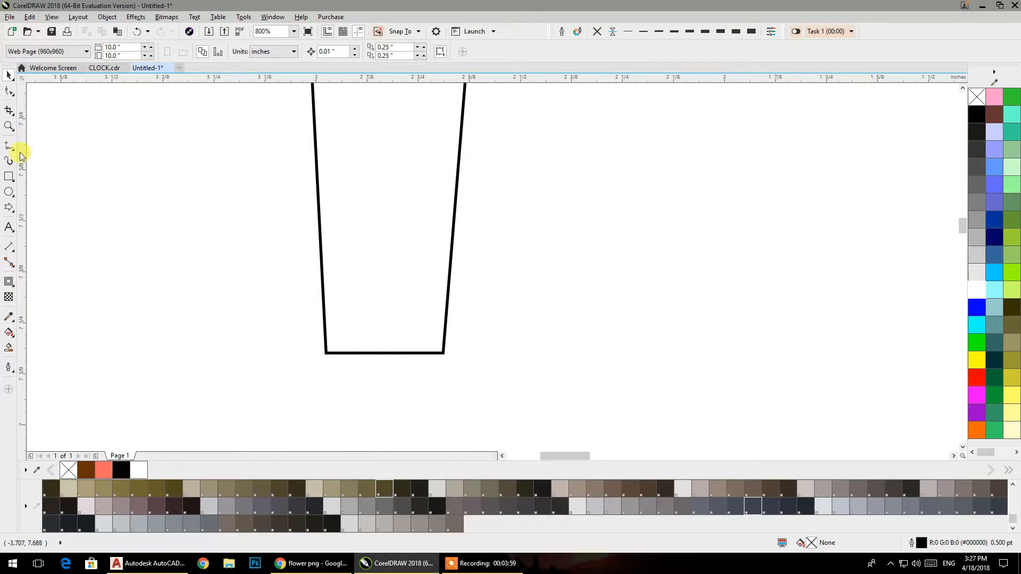
scroll(118, 289, "up", 2)
scroll(118, 289, "left", 1)
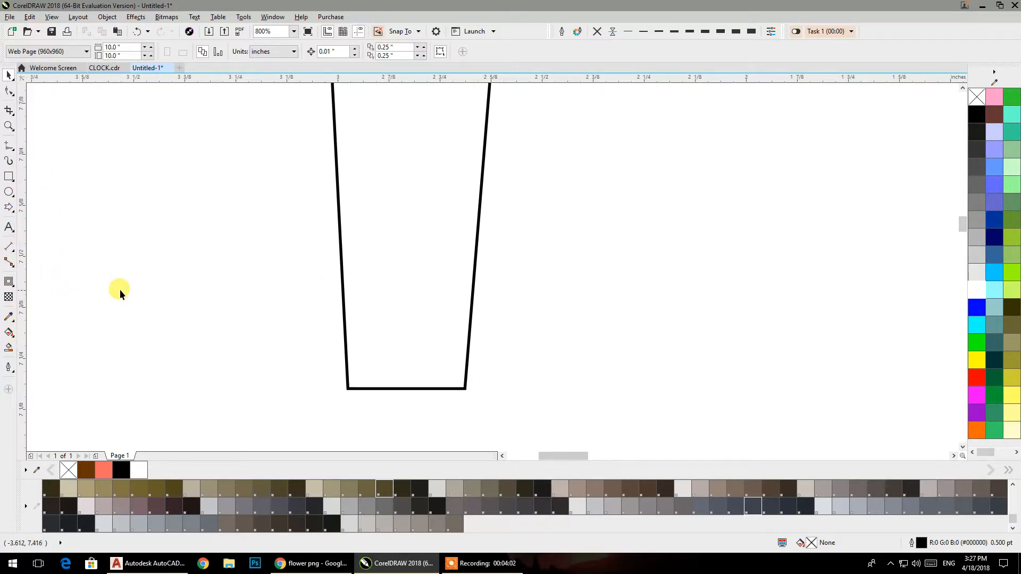
left_click(9, 282)
left_click(354, 234)
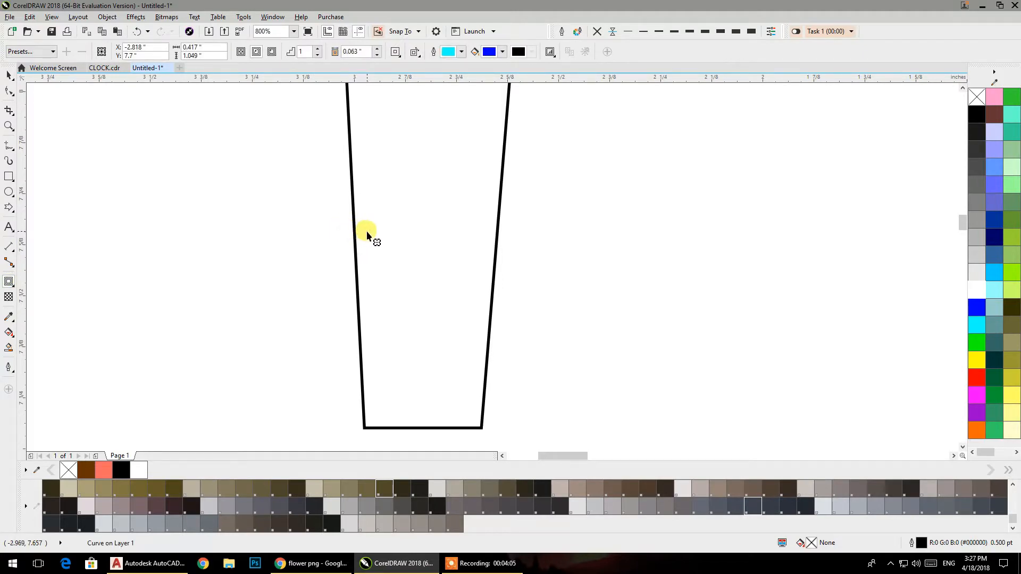
left_click_drag(367, 234, 377, 244)
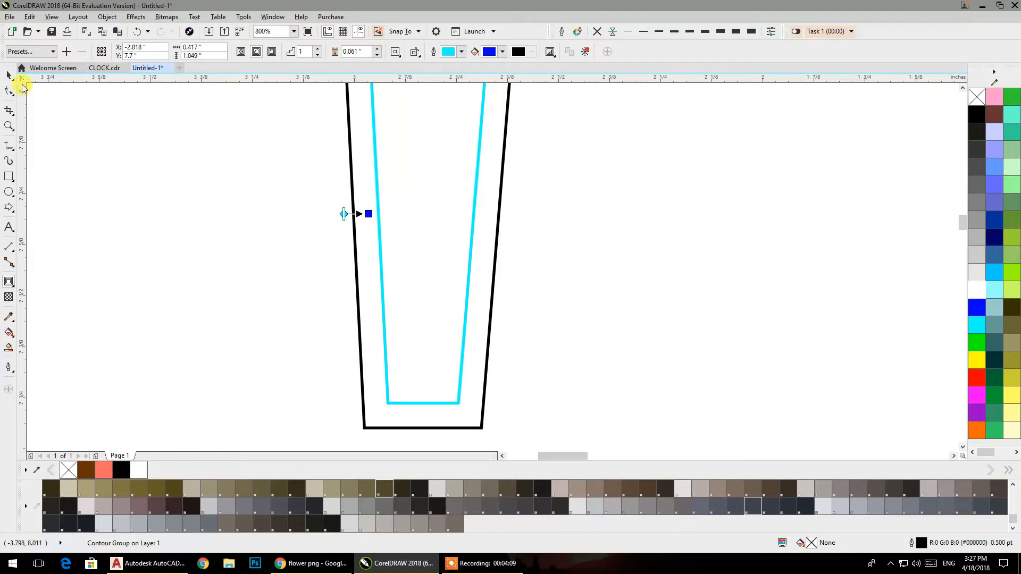
- Break the contour group apart into separate outer and inner shapes
left_click(8, 76)
scroll(295, 173, "down", 2)
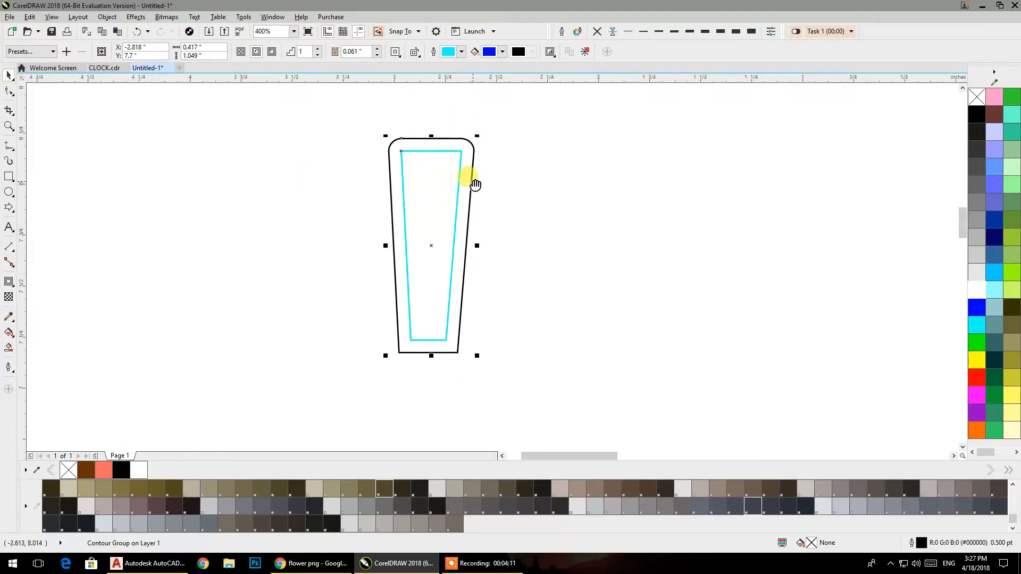
left_click(107, 17)
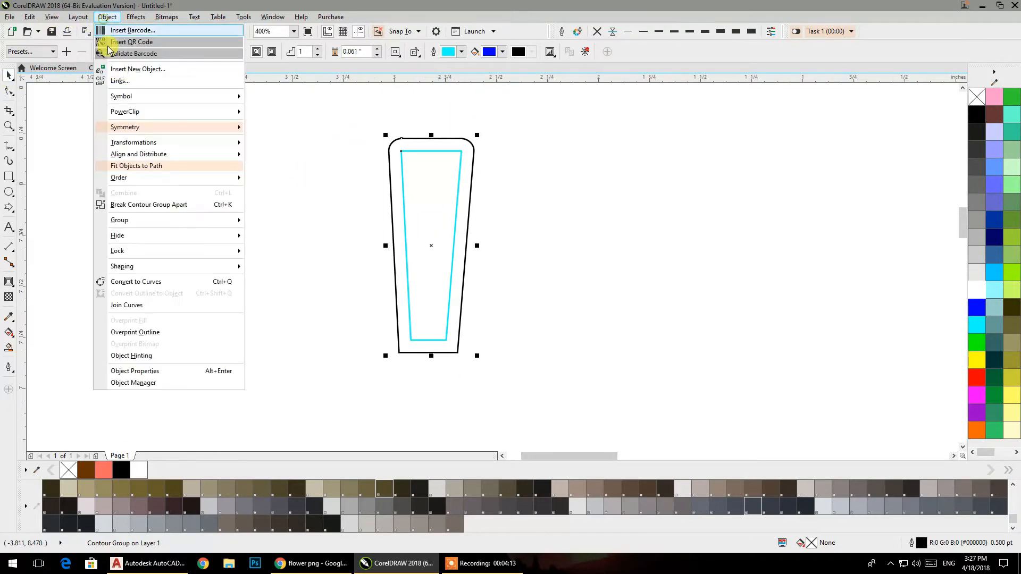
left_click(135, 207)
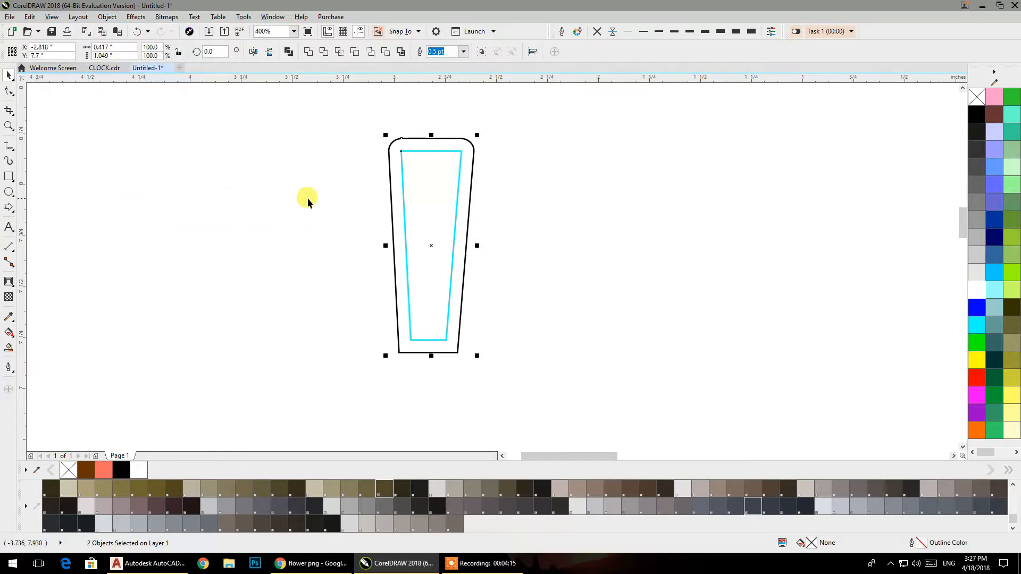
- Fill the outer tapered shape yellow and the inner shape white
left_click_drag(526, 386, 527, 388)
left_click(977, 360)
left_click(587, 263)
left_click(422, 215)
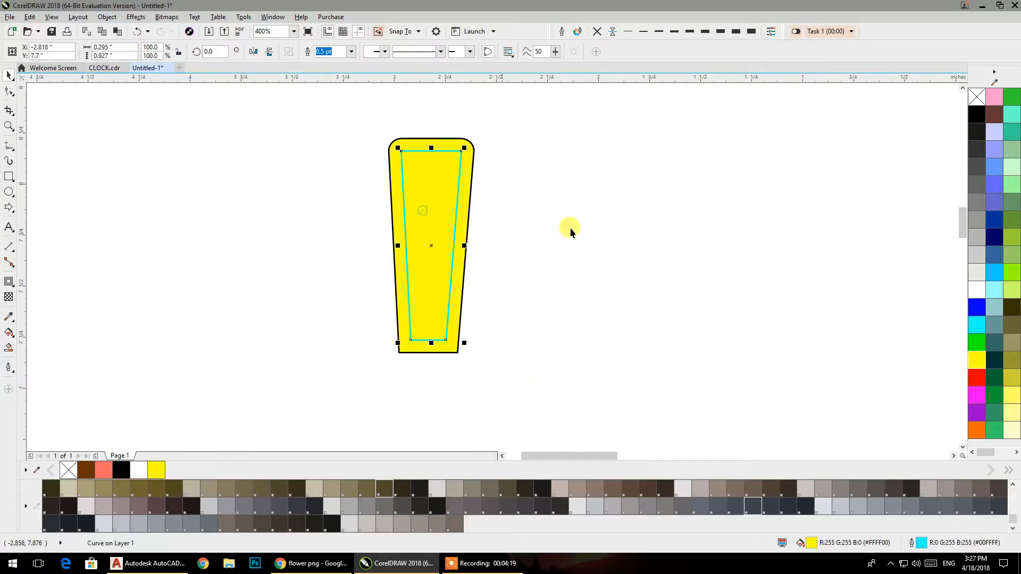
left_click(977, 290)
left_click(577, 230)
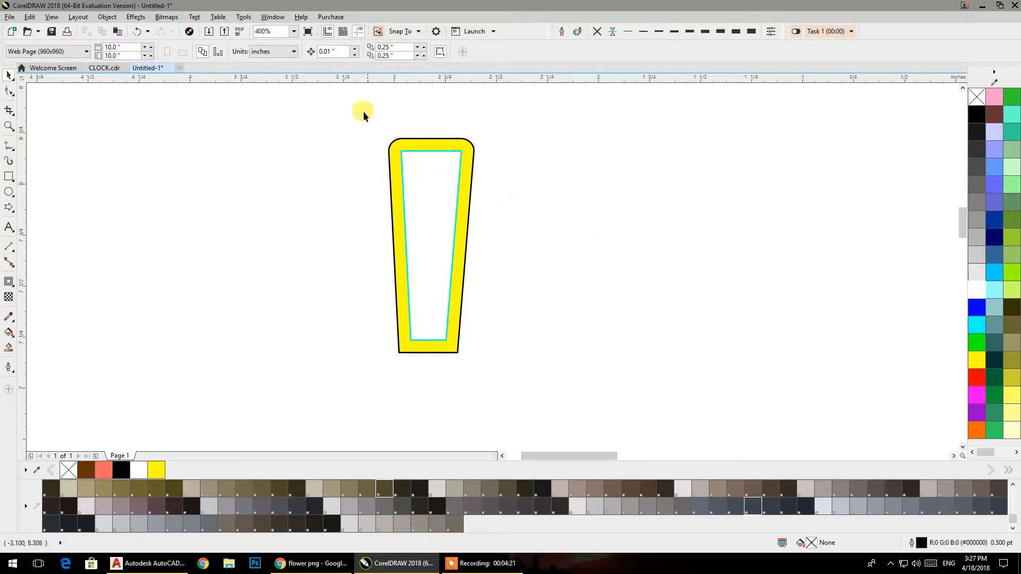
- Remove the outlines from both tapered shapes and fill them with grey R153 G153 B153
left_click_drag(498, 347, 498, 346)
right_click(977, 98)
left_click(977, 218)
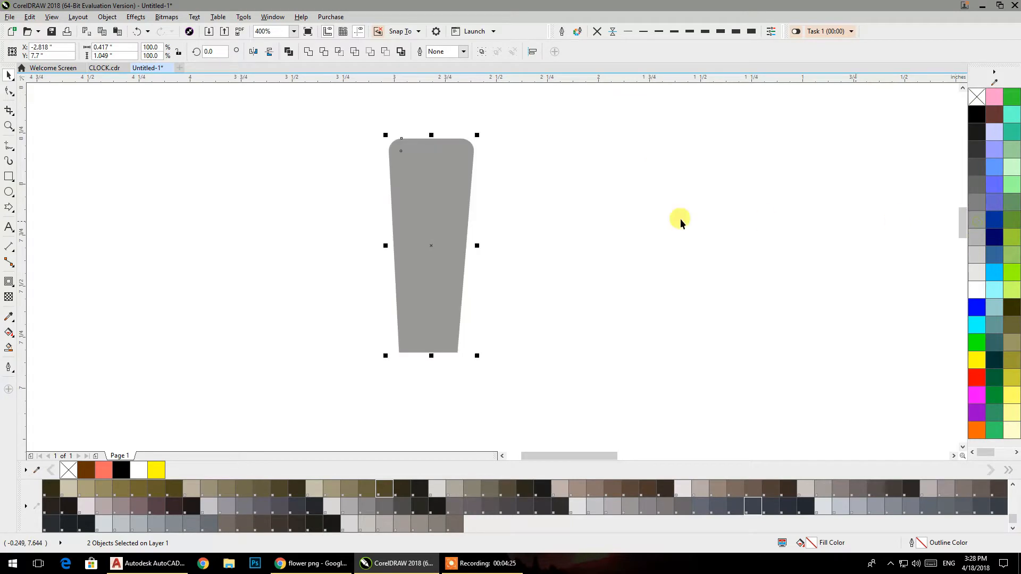
left_click(633, 214)
- Apply a vertical linear fountain fill to both shapes, running from the top edge to the bottom edge
left_click_drag(518, 385, 519, 385)
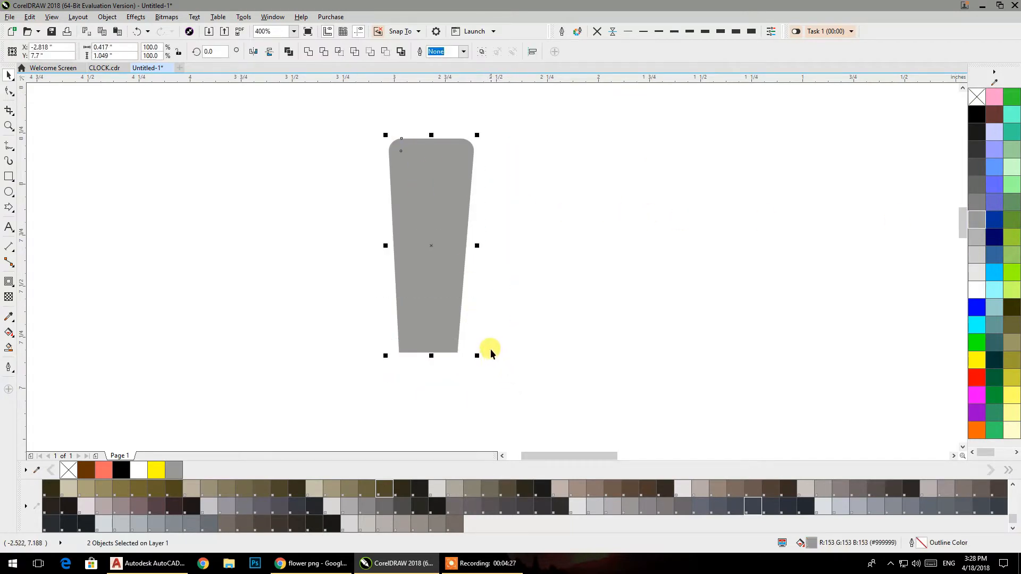
scroll(480, 335, "up", 2)
left_click_drag(474, 274, 473, 272)
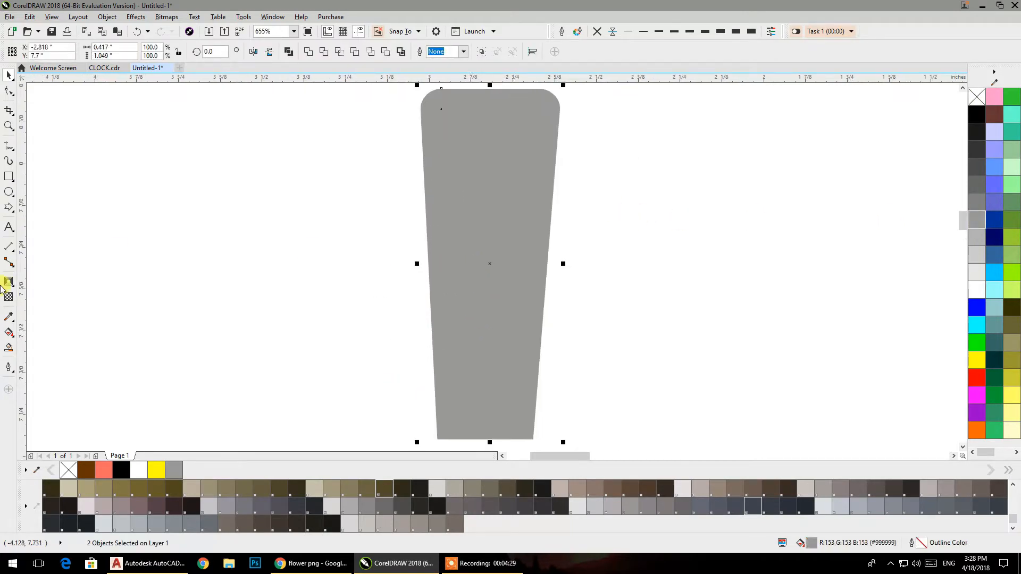
left_click(9, 332)
left_click_drag(489, 90, 490, 439)
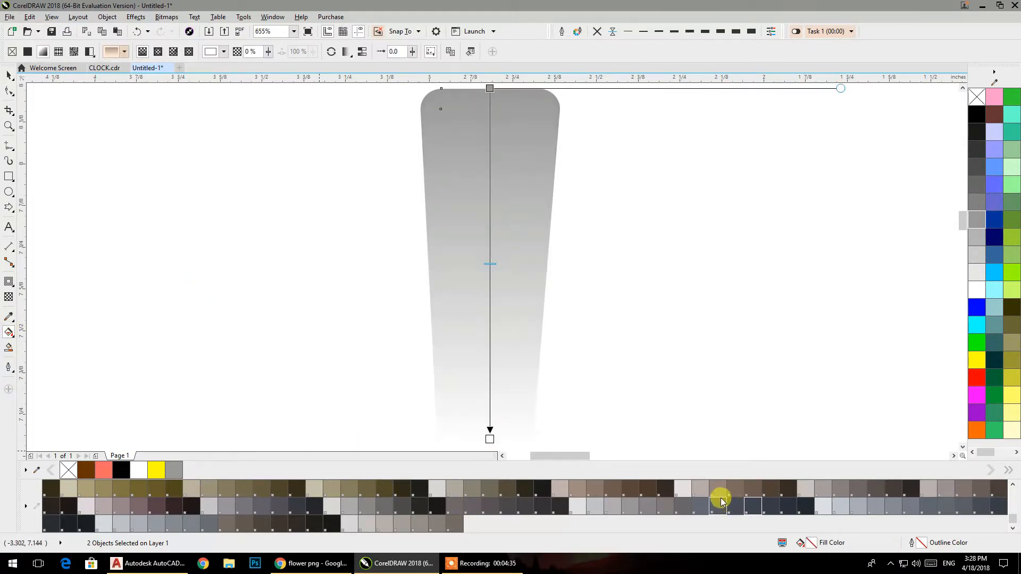
- Recolor both end stops of the gradient with the same orange-yellow PANTONE palette swatch
scroll(720, 500, "up", 4)
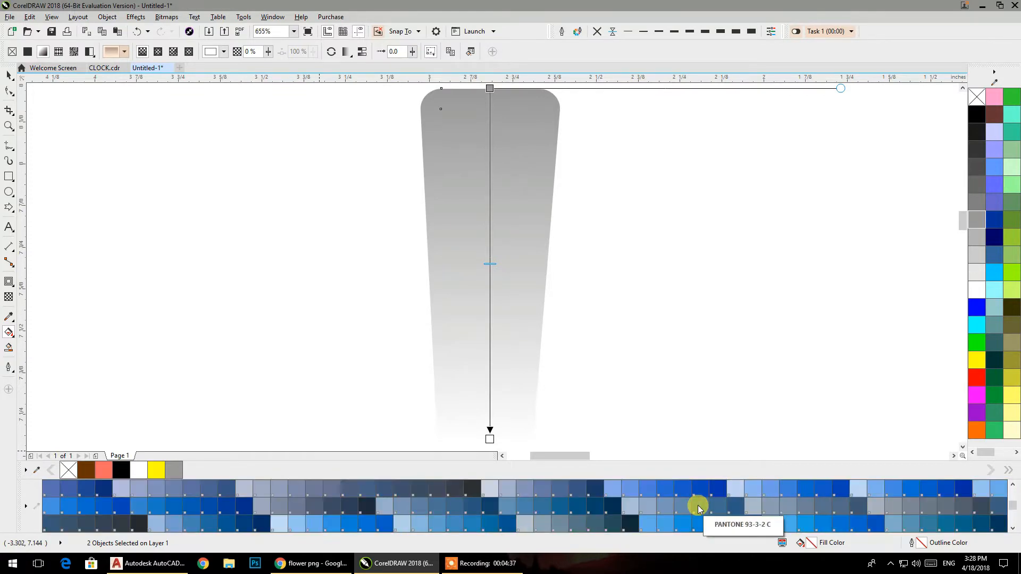
scroll(702, 506, "up", 4)
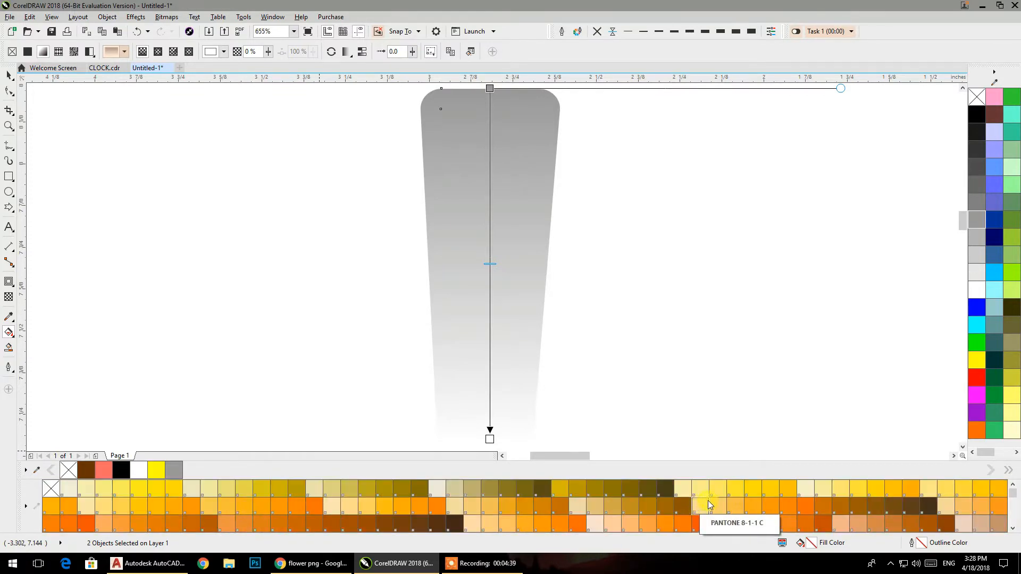
left_click_drag(384, 506, 490, 434)
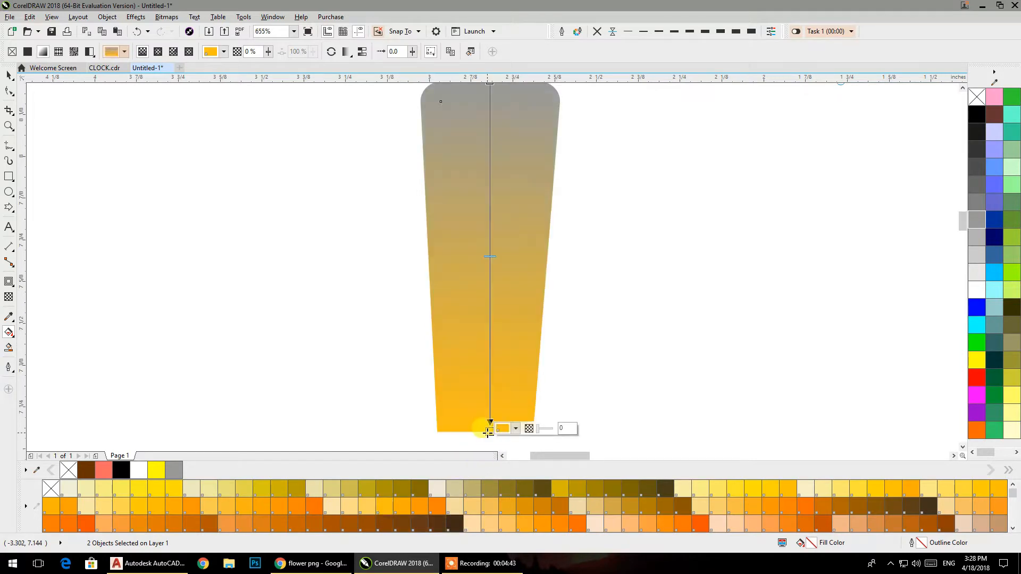
left_click_drag(380, 511, 490, 126)
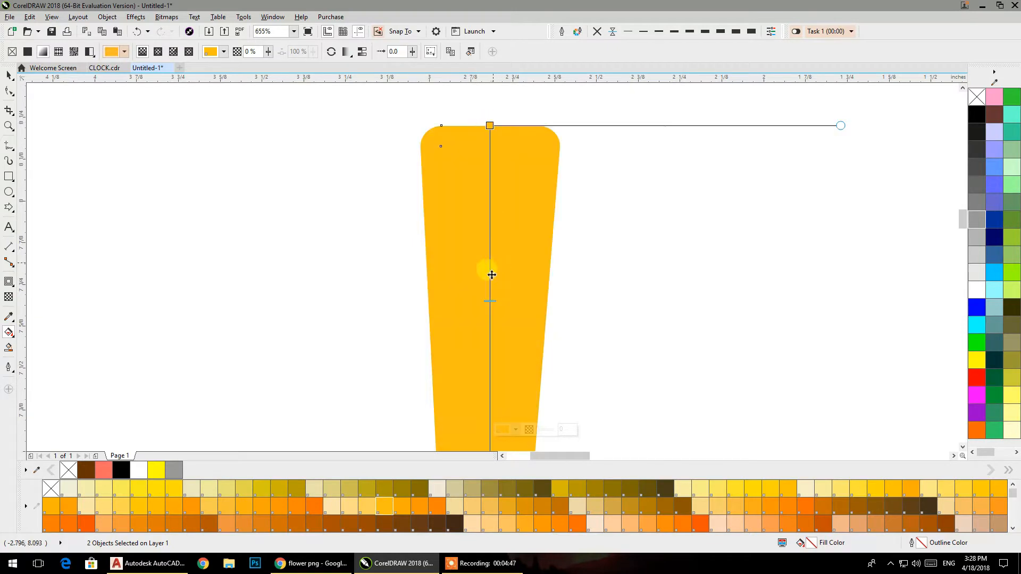
- Add a bright yellow color stop midway along the gradient and mirror the inner shape horizontally
mouse_move(488, 291)
left_mouse_down()
mouse_move(488, 360)
mouse_move(498, 284)
mouse_move(485, 276)
mouse_move(486, 339)
mouse_move(496, 287)
mouse_move(484, 279)
left_mouse_up()
scroll(511, 314, "down", 3)
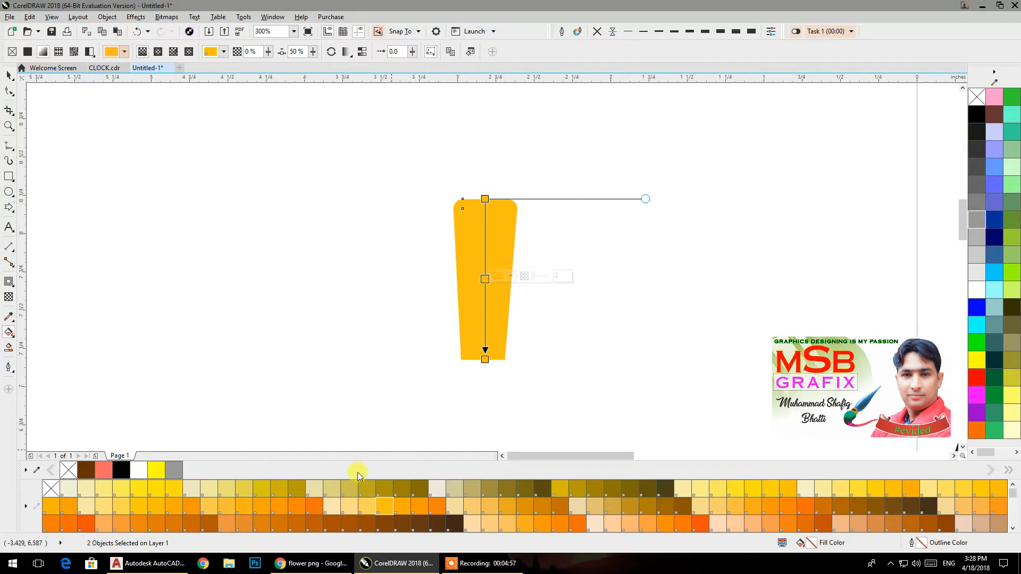
left_click_drag(175, 488, 485, 279)
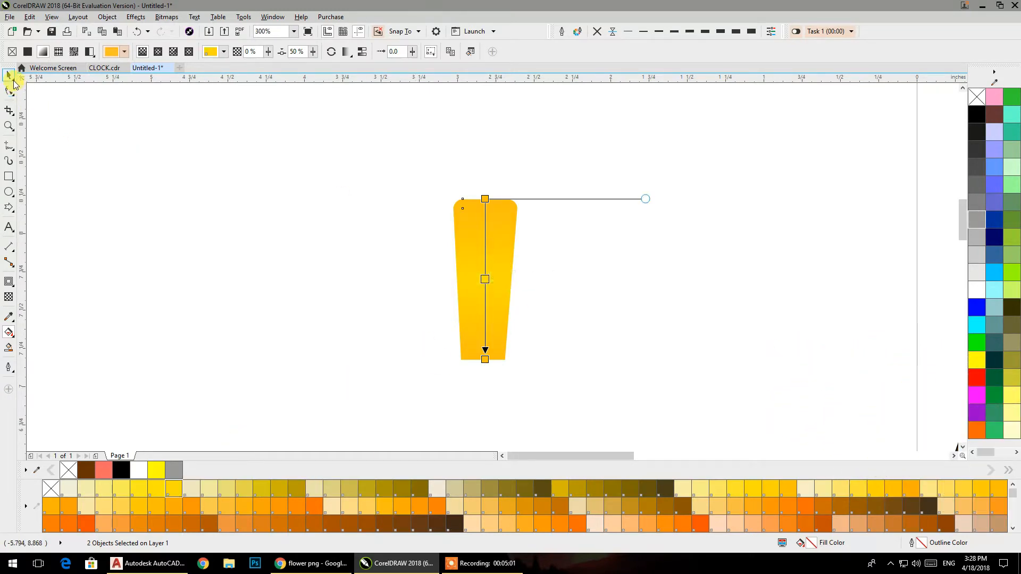
left_click(8, 76)
left_click(581, 228)
left_click(495, 222)
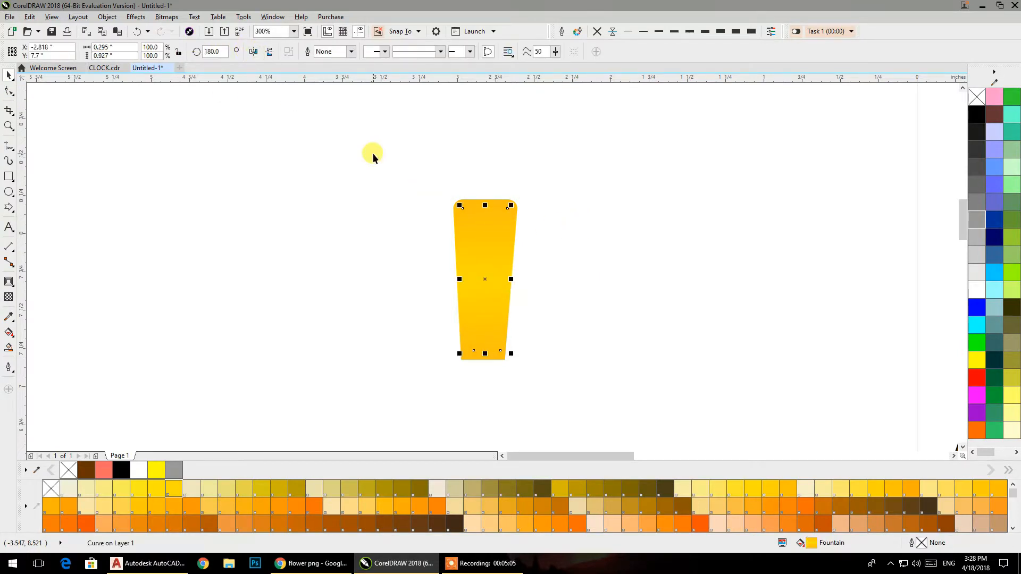
left_click(8, 346)
left_click(474, 182)
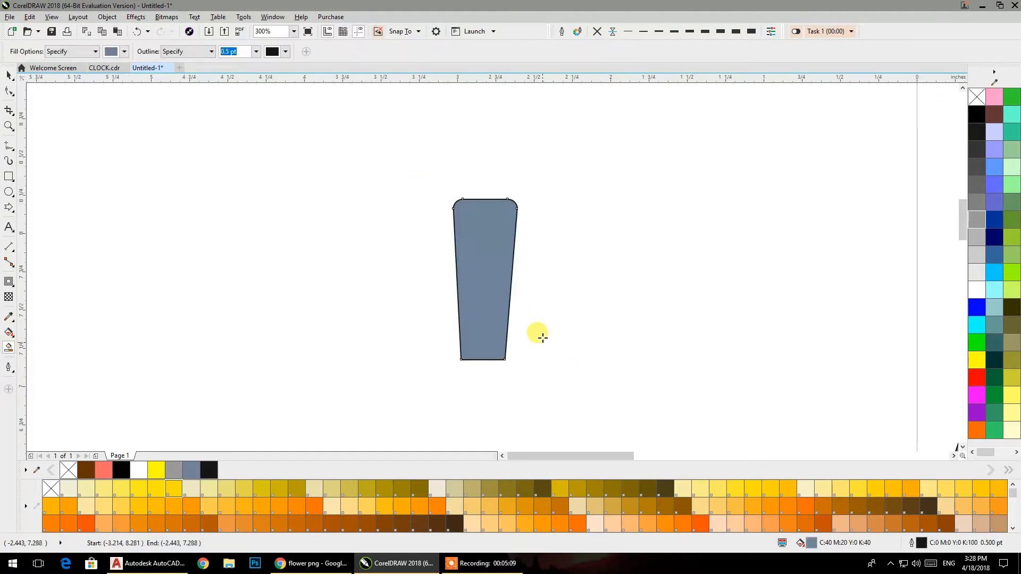
left_click(137, 35)
- Redirect the inner shape's gradient diagonally from upper left to lower right, extending beyond the shape, and mirror the inner shape horizontally
left_click(9, 333)
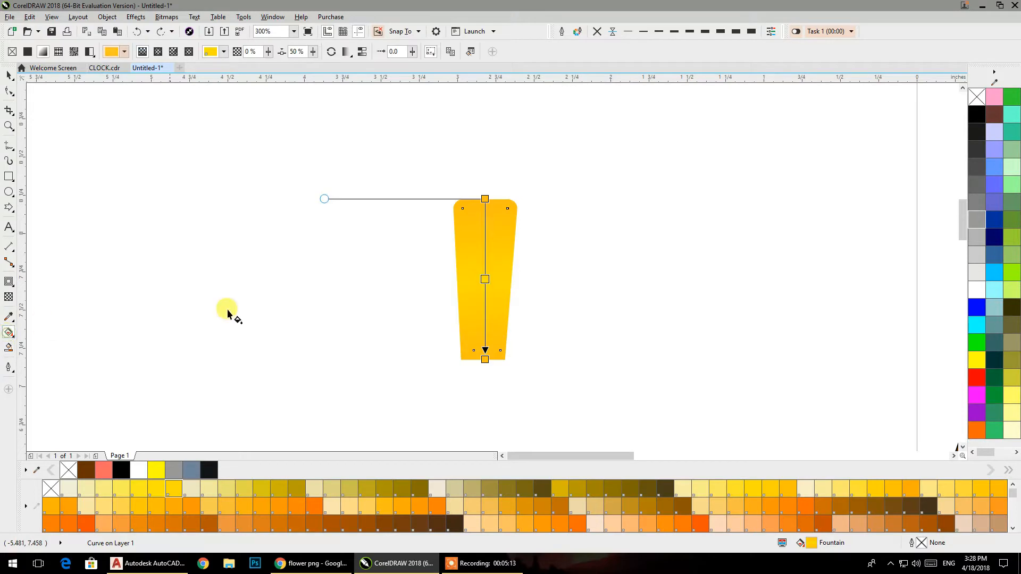
left_click_drag(383, 213, 570, 365)
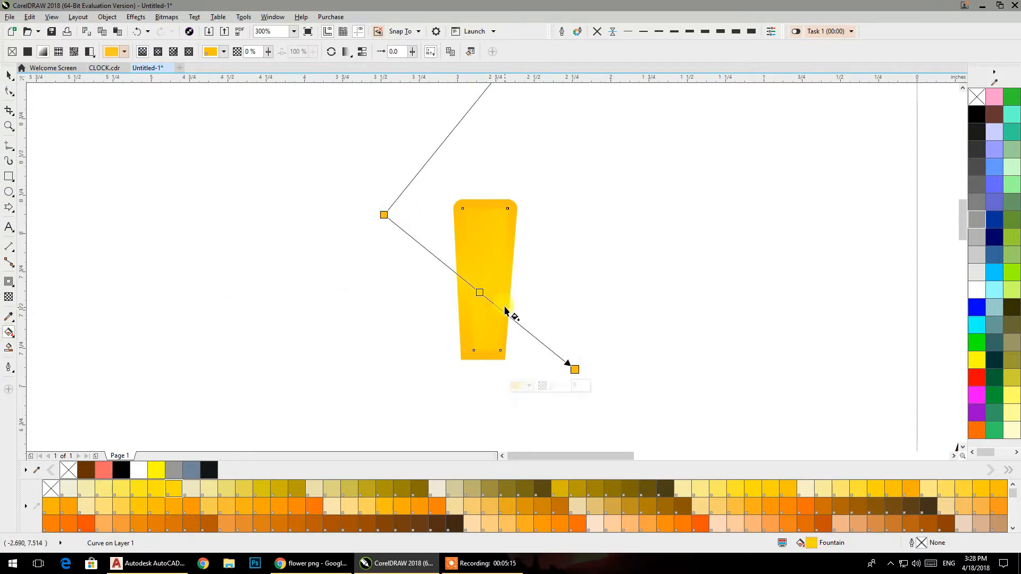
scroll(503, 308, "up", 1)
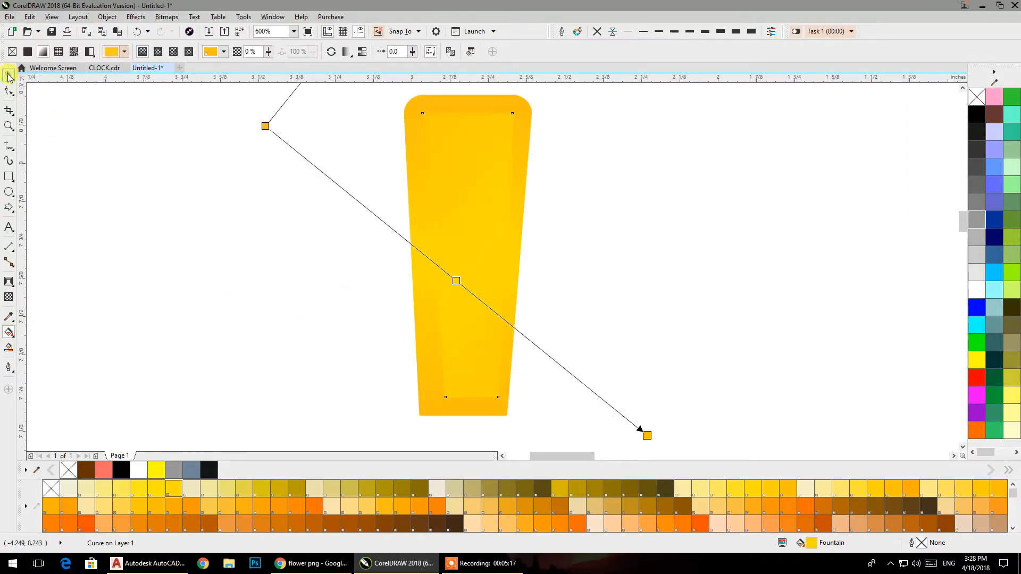
left_click(9, 75)
left_click(253, 51)
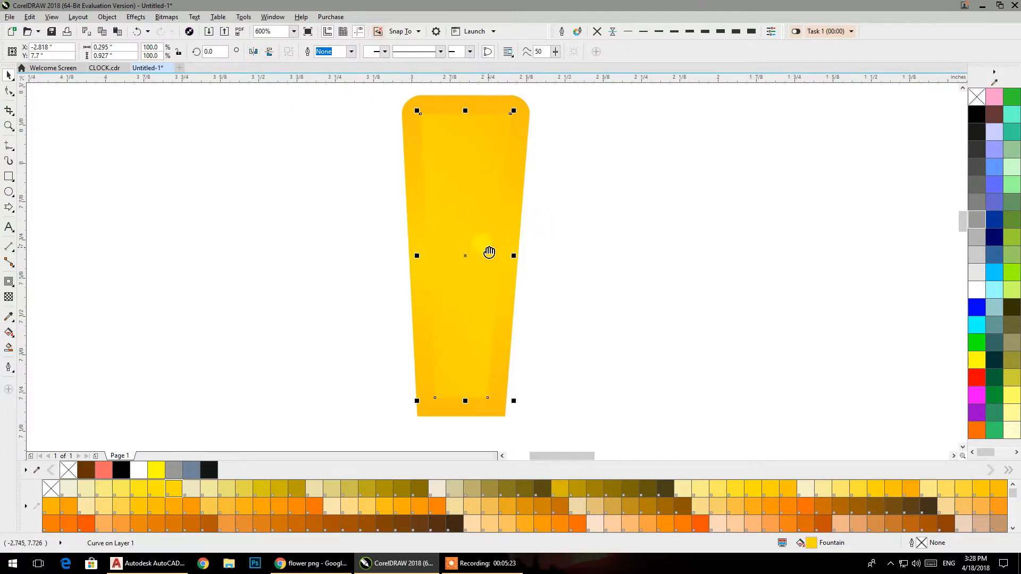
left_click(348, 330)
left_click(433, 325)
scroll(433, 308, "down", 2)
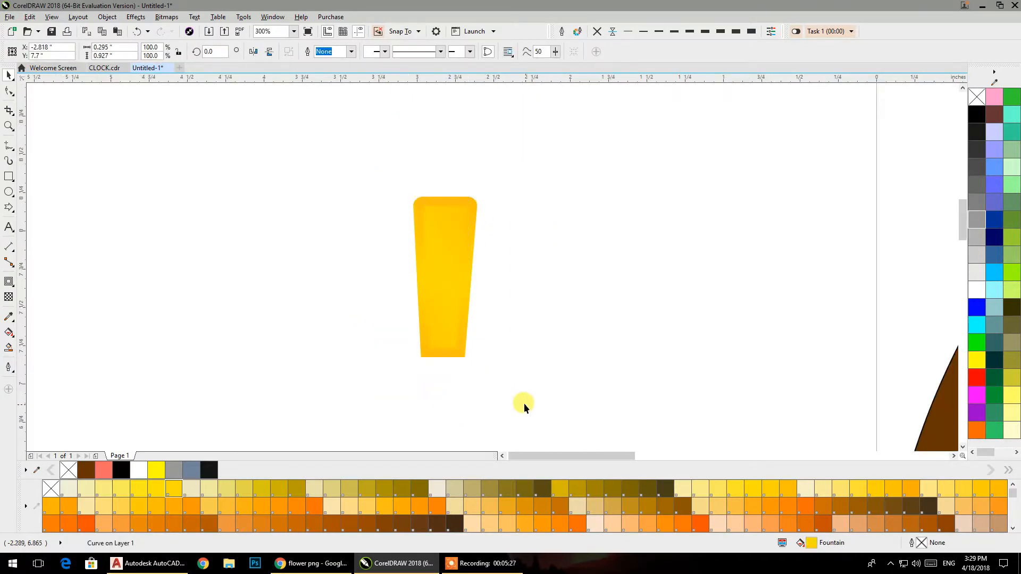
- Group the outer and inner tapered shapes into one hour-marker object
left_click_drag(525, 404, 520, 394)
key("ctrl+g")
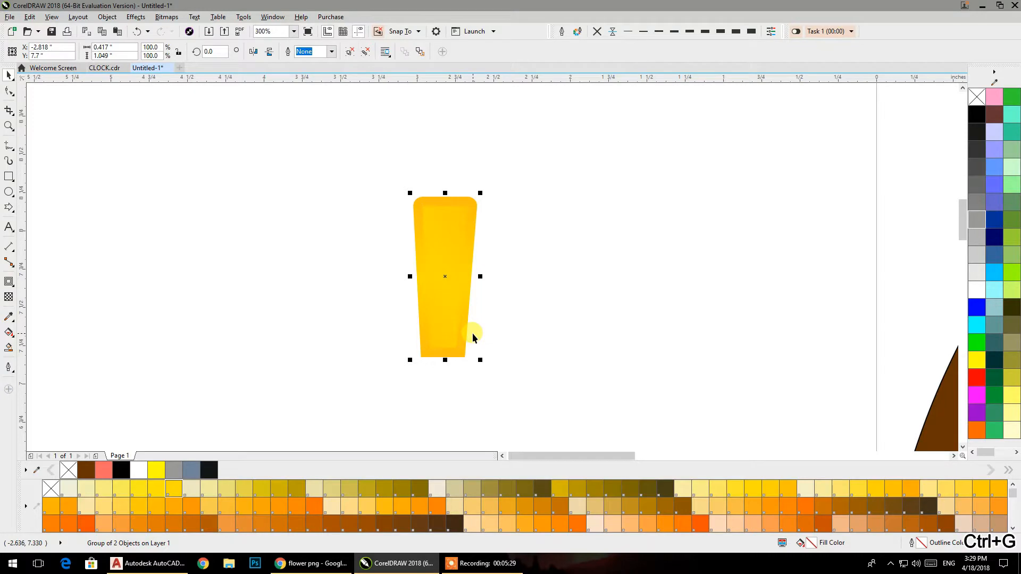
key("ctrl+z")
right_click(462, 251)
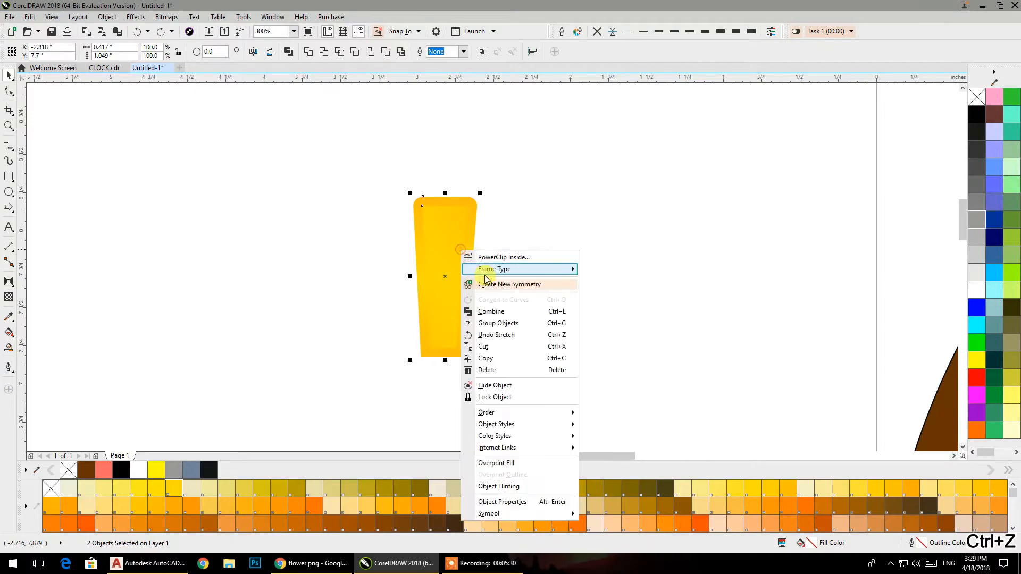
left_click(495, 325)
- Scale the grouped marker down to about 0.14 by 0.353 inches and place it in the empty area beside the clock
left_click_drag(480, 359, 412, 242)
left_click_drag(416, 203, 458, 256)
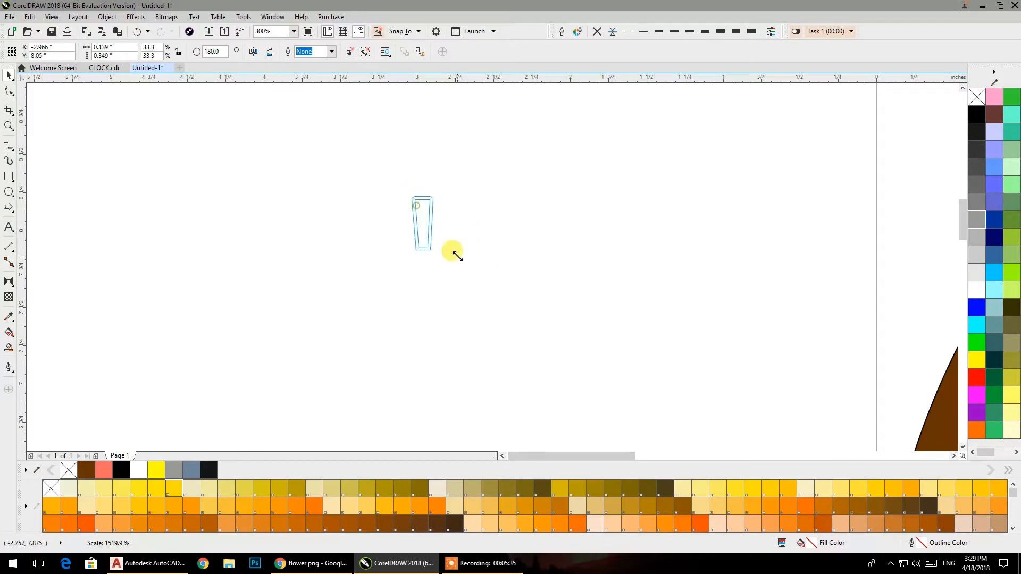
left_click_drag(427, 223, 277, 298)
scroll(628, 250, "down", 2)
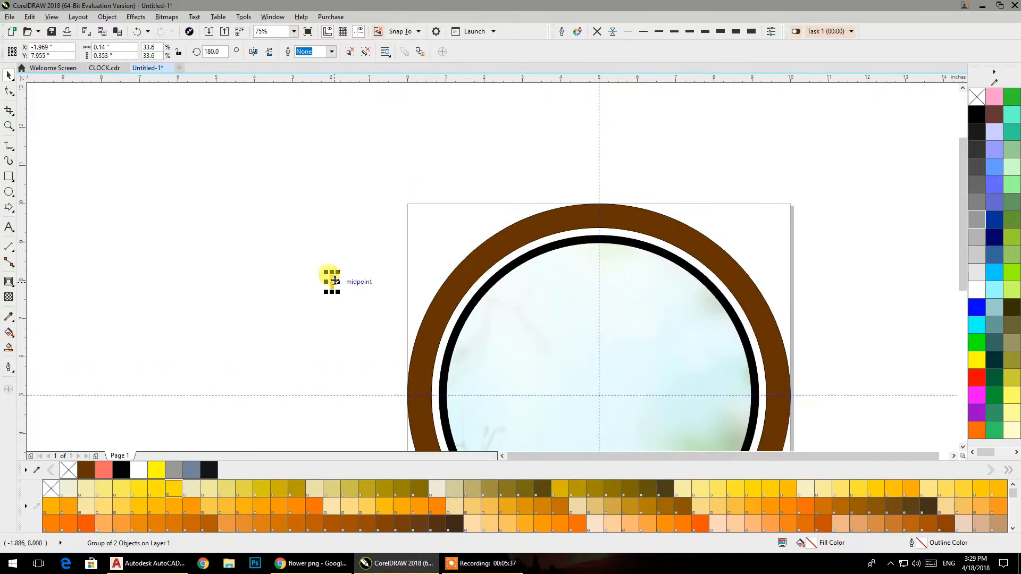
- Move the hour marker to the 12 o'clock position, centered on the vertical guideline just inside the black ring
left_click_drag(333, 281, 602, 254)
scroll(601, 253, "up", 5)
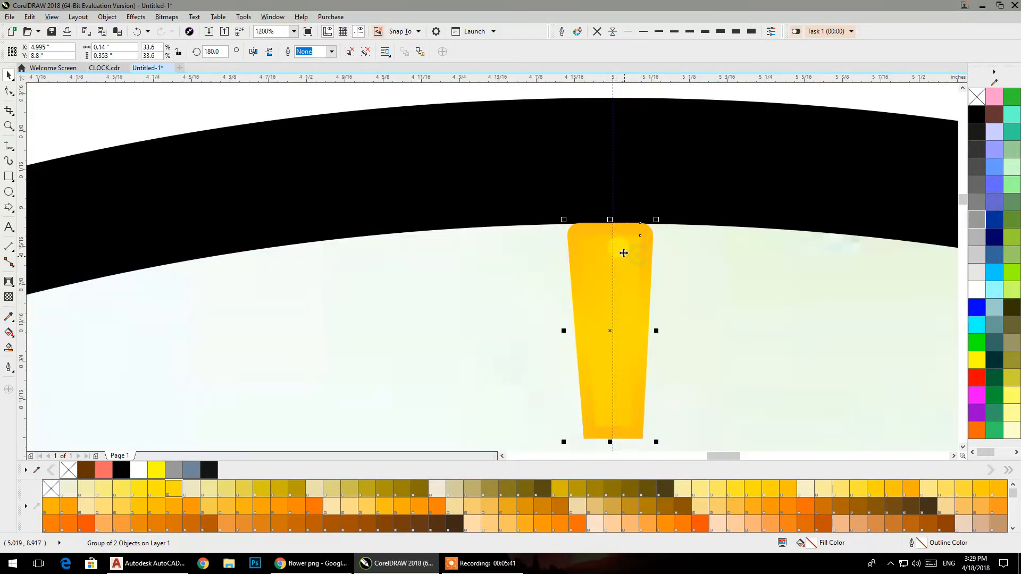
left_click_drag(625, 243, 663, 266)
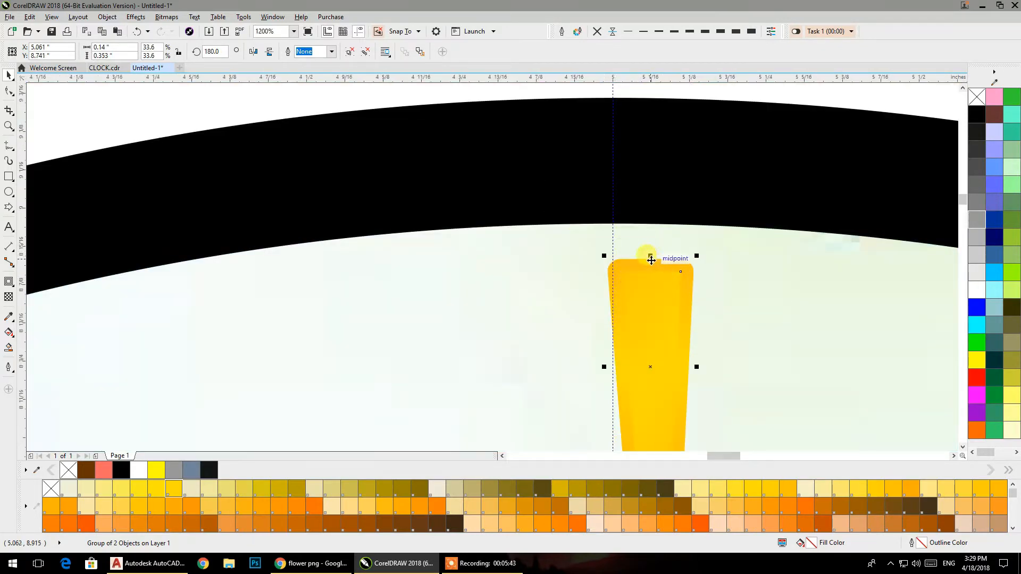
left_click_drag(651, 273, 615, 249)
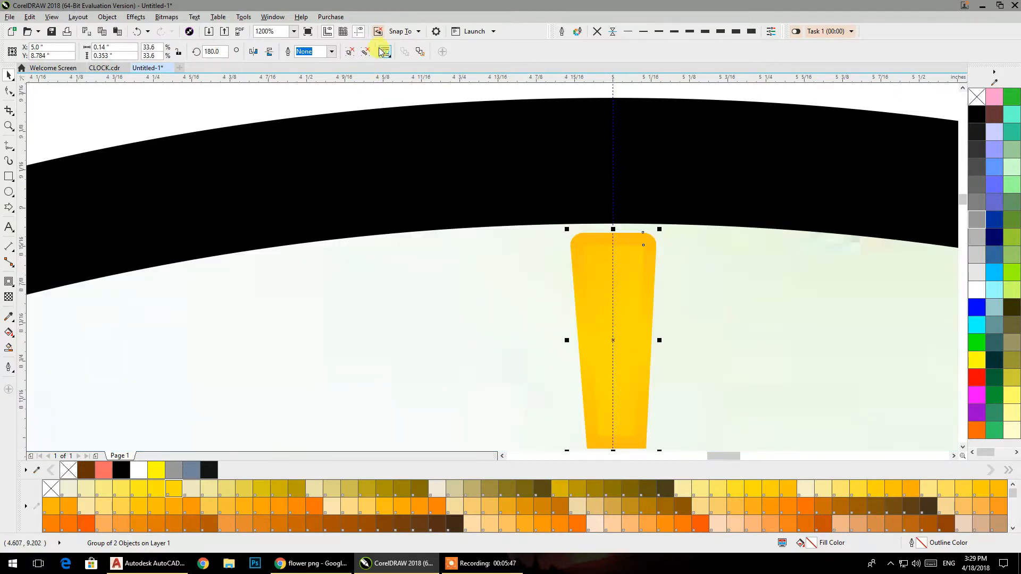
left_click(398, 32)
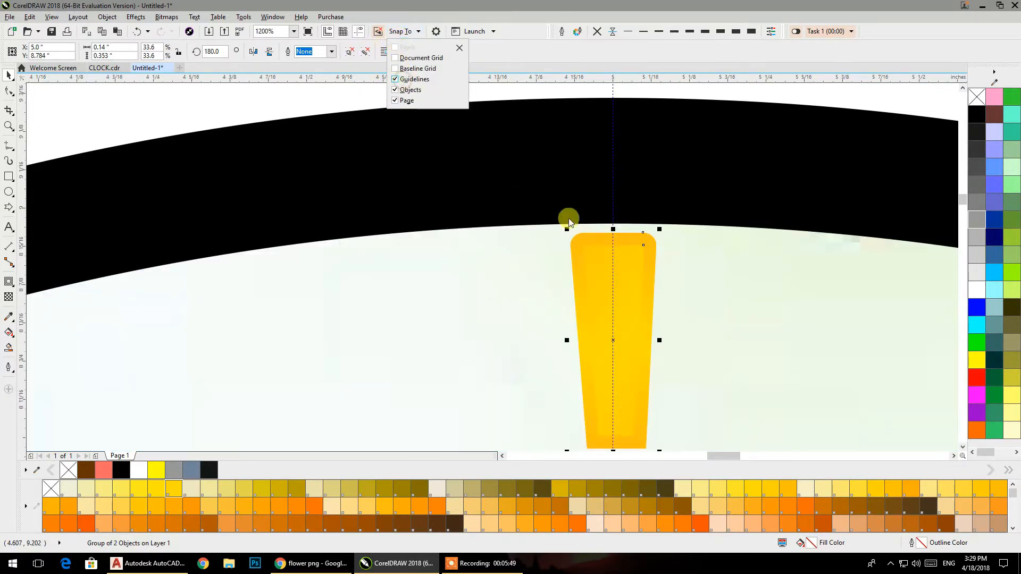
left_click(629, 283)
left_click_drag(630, 284, 683, 288)
left_click_drag(669, 249, 614, 240)
scroll(613, 250, "down", 8)
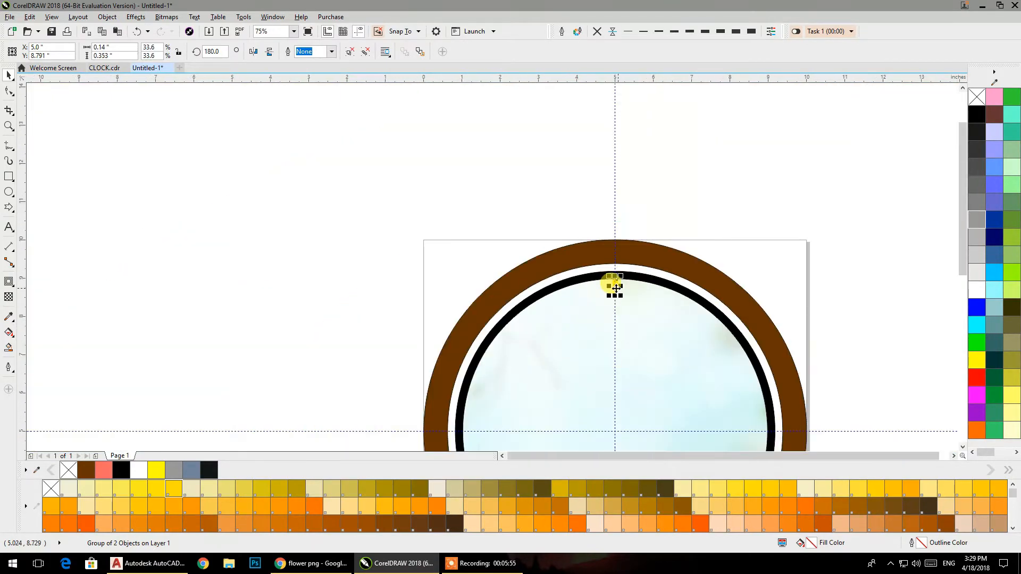
left_click_drag(616, 289, 455, 170)
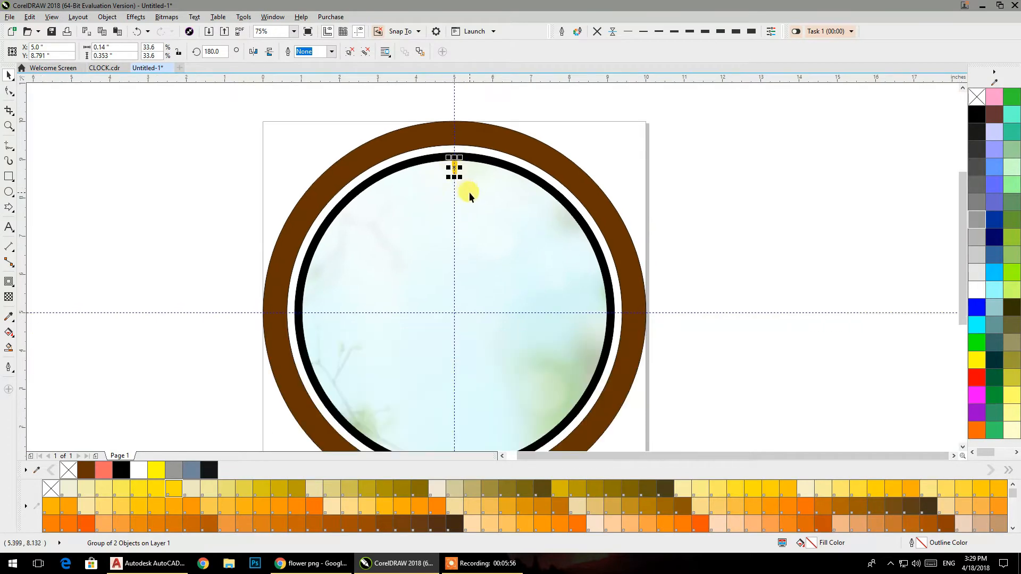
- Open the rotation transformation for the hour marker and set a 30-degree angle with 11 copies
left_click(244, 18)
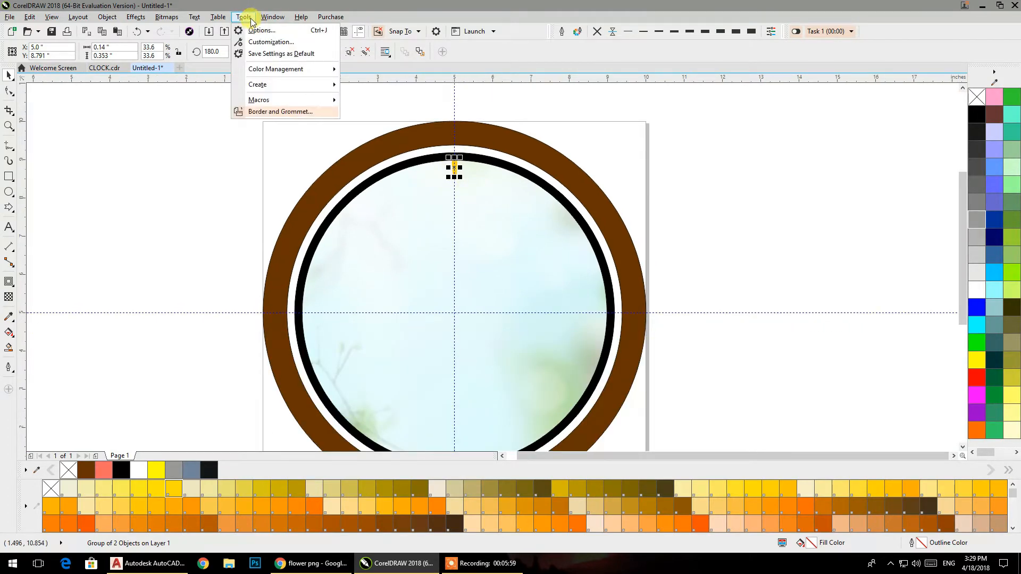
mouse_move(277, 24)
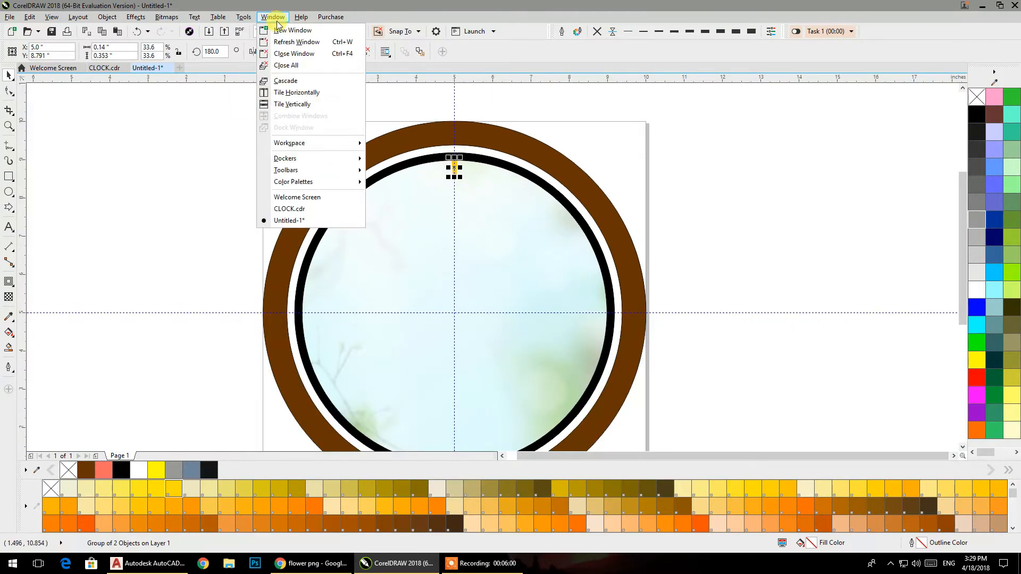
left_click(290, 160)
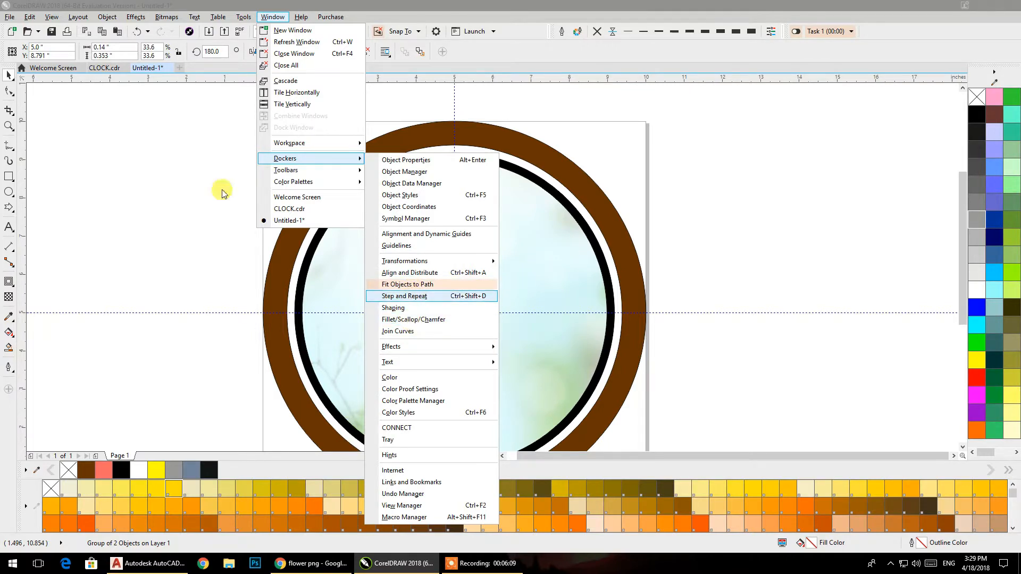
left_click(117, 21)
left_click(113, 19)
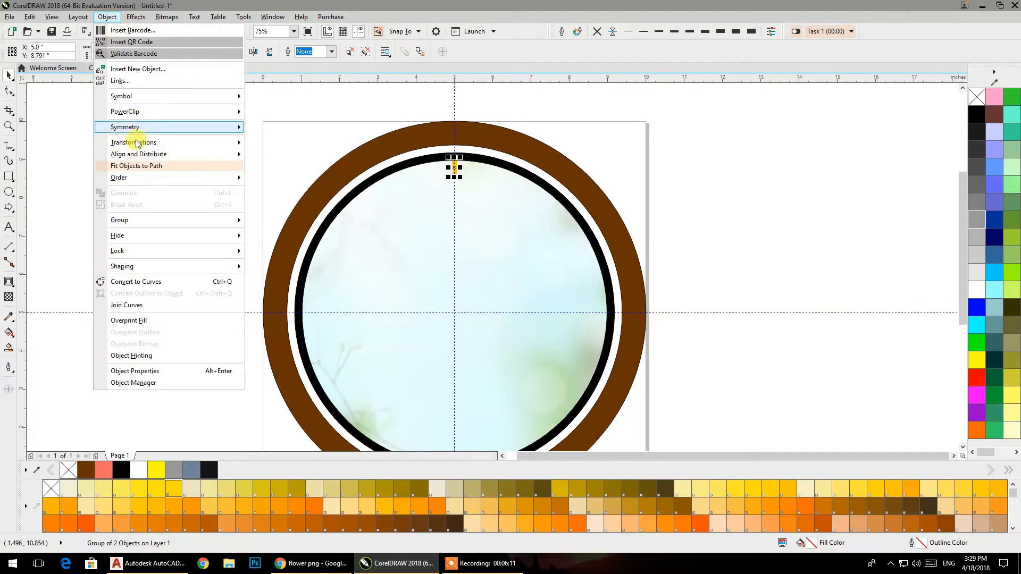
mouse_move(136, 142)
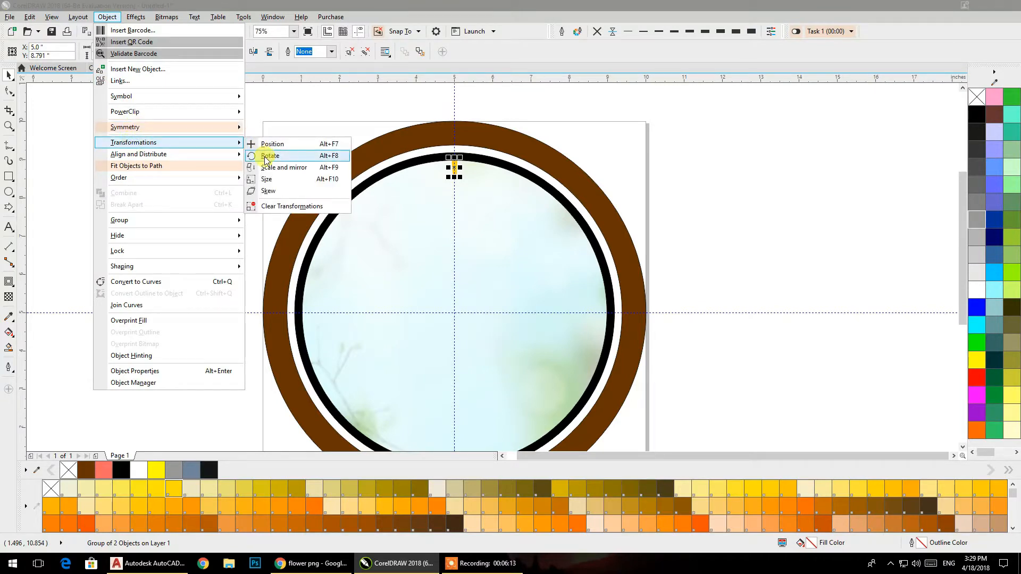
left_click(267, 156)
type("30")
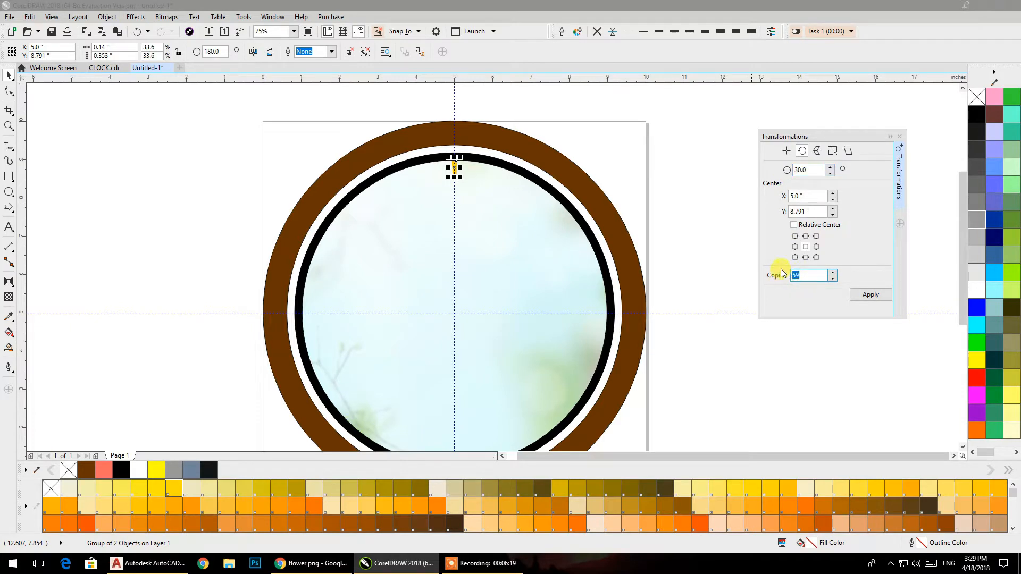
- Undo the marker copies rotated in place and move the marker's rotation center to the clock's center at 5.0, 5.0 inches
left_click(858, 296)
key("ctrl+z")
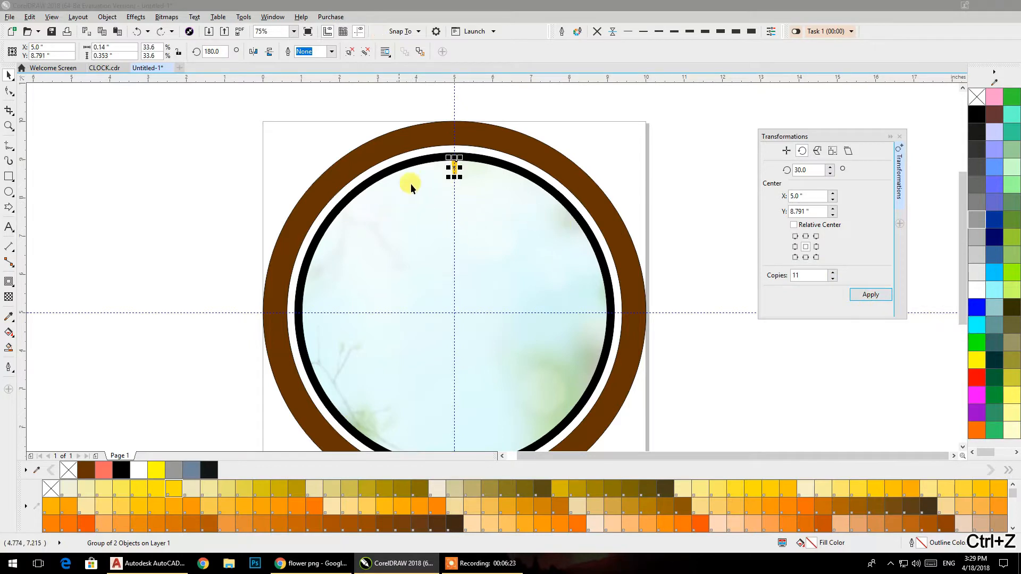
scroll(457, 169, "up", 5)
left_click(452, 164)
left_click_drag(452, 163, 451, 252)
scroll(450, 192, "down", 3)
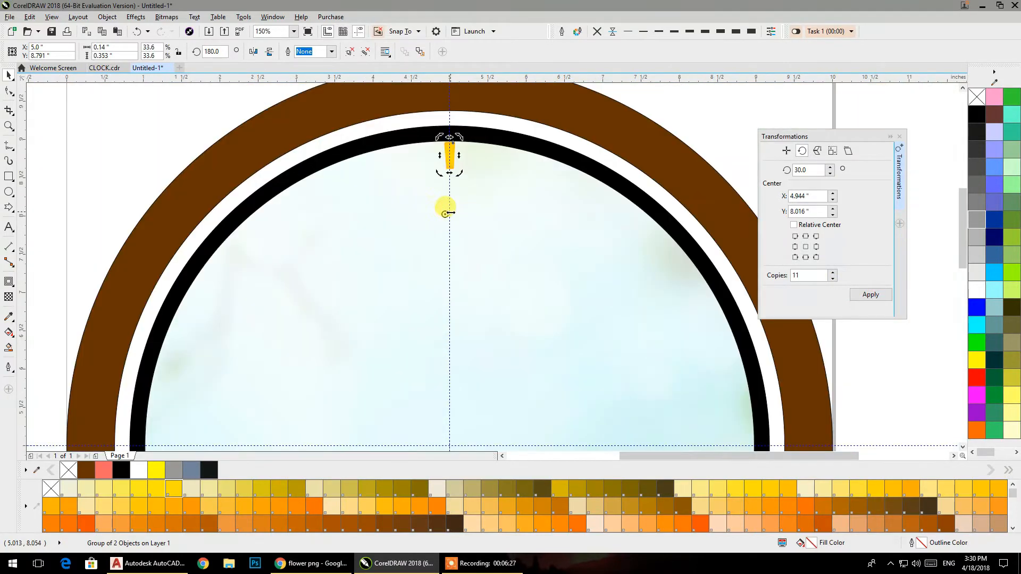
scroll(446, 214, "down", 1)
left_click_drag(447, 217, 449, 334)
scroll(449, 334, "up", 2)
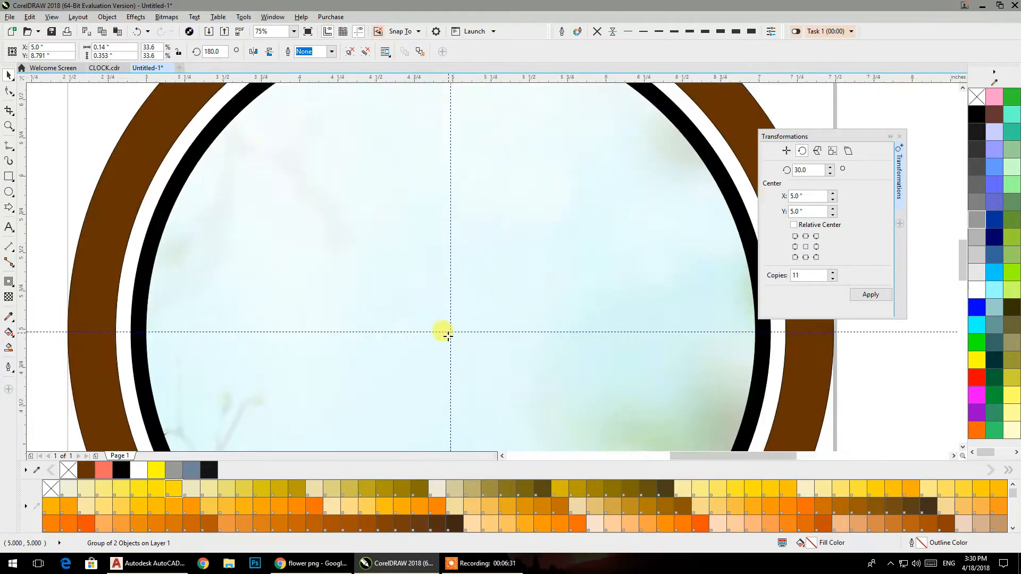
scroll(481, 296, "down", 2)
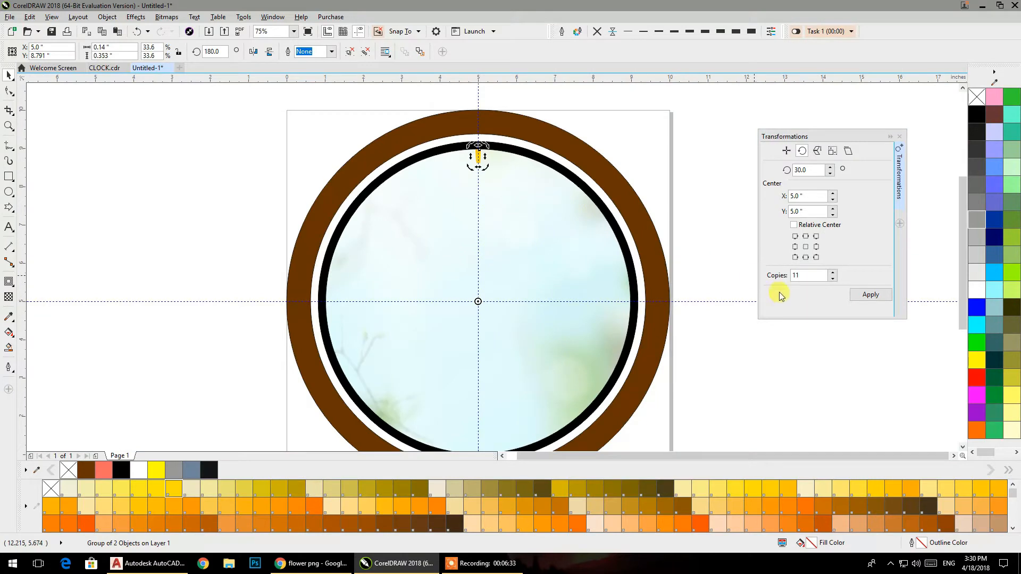
- Create 11 copies of the hour marker rotated at 30-degree intervals around the clock's center
left_click(867, 294)
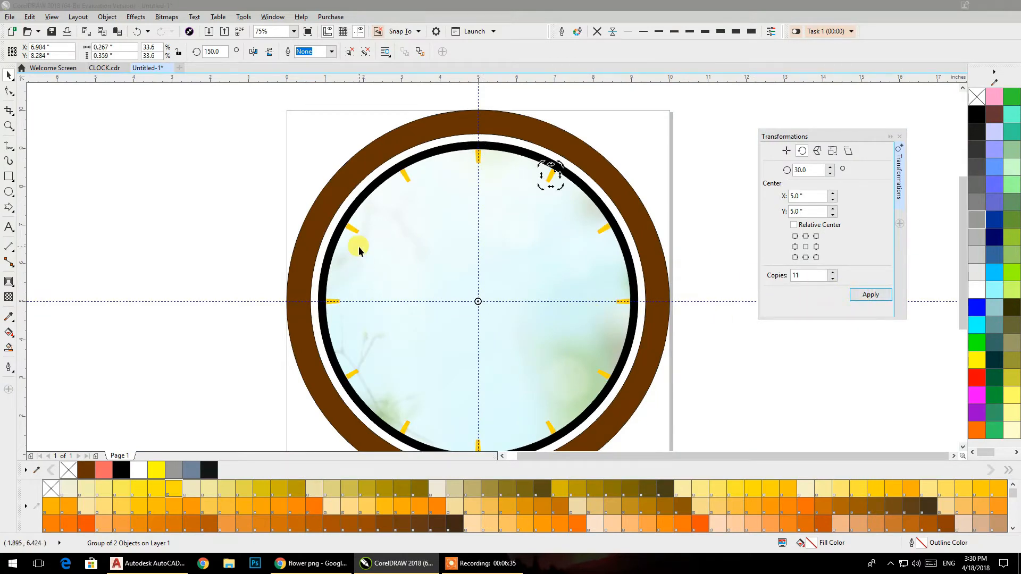
left_click(140, 147)
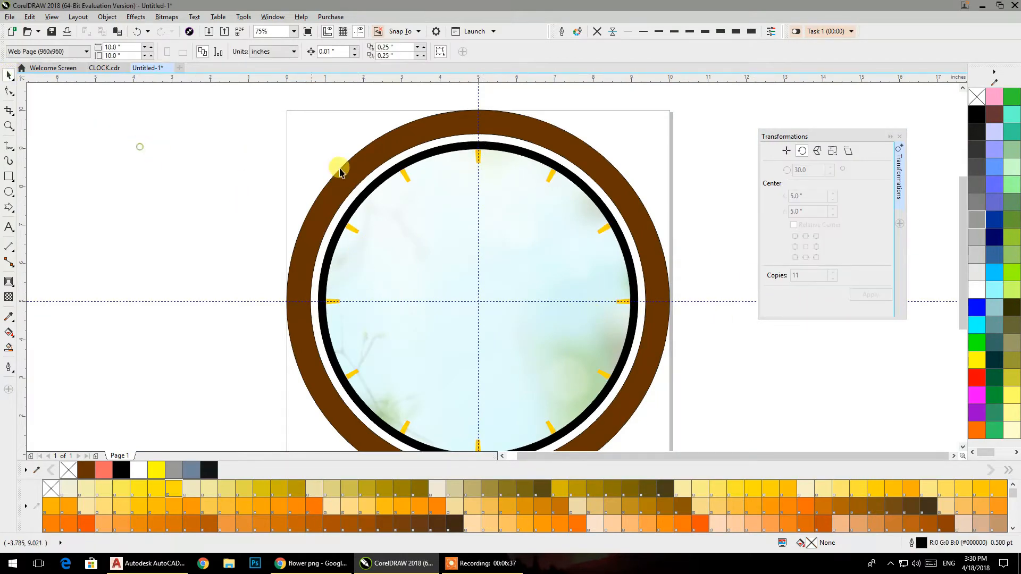
scroll(403, 173, "up", 4)
scroll(407, 173, "down", 3)
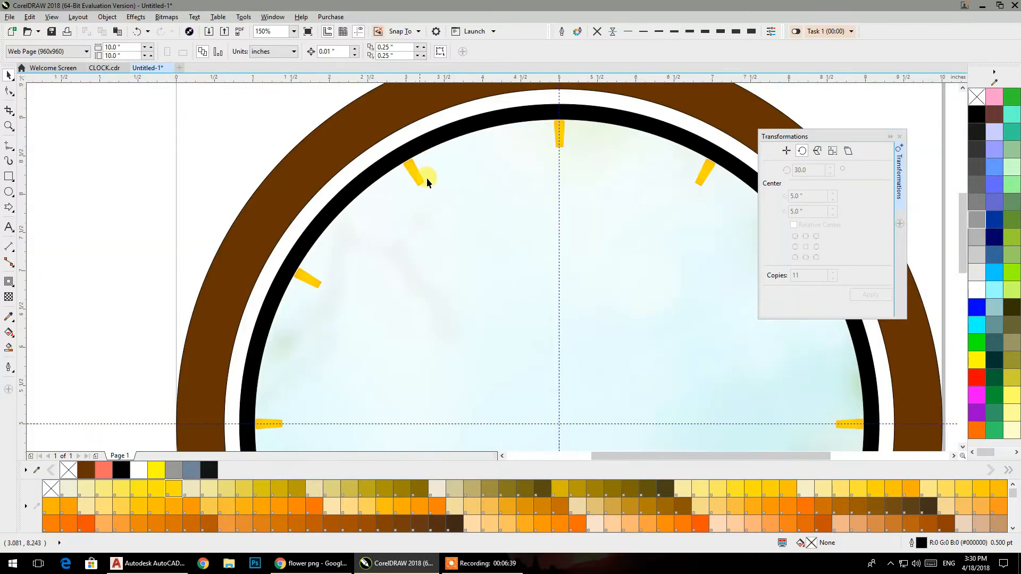
scroll(430, 179, "down", 1)
left_click_drag(438, 214, 371, 213)
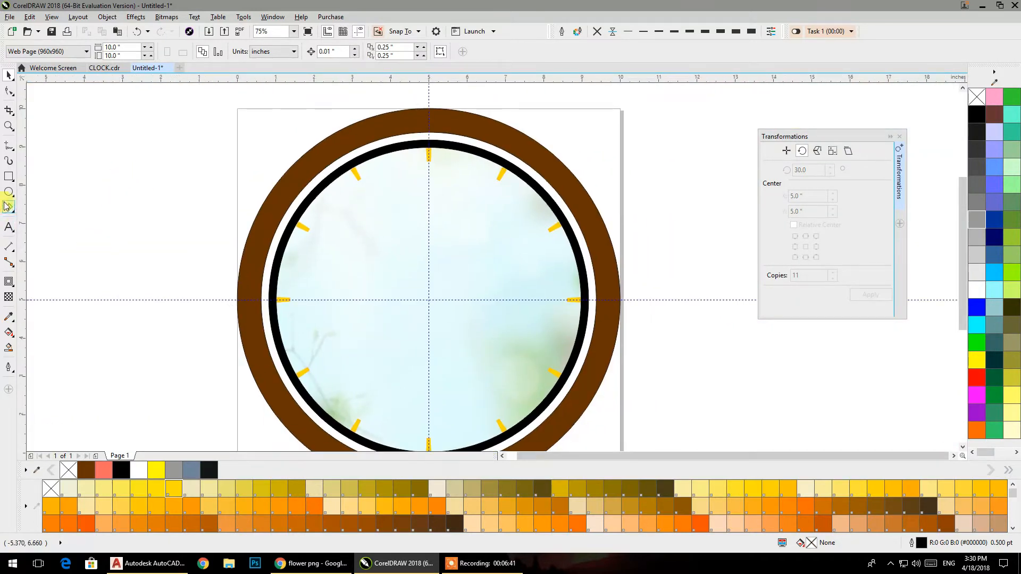
left_click(9, 179)
left_click_drag(181, 183, 185, 198)
scroll(182, 192, "up", 2)
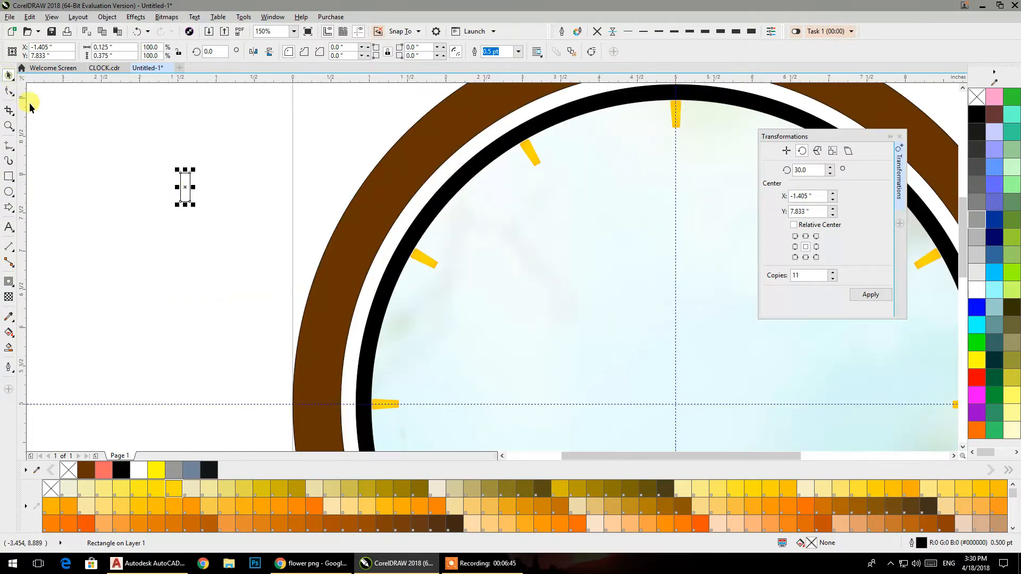
key("Delete")
- Draw a circle about 0.132 inches across in the empty area beside the clock and fill it yellow
left_click(9, 191)
mouse_move(165, 203)
left_mouse_down()
mouse_move(170, 215)
mouse_move(163, 203)
left_mouse_up()
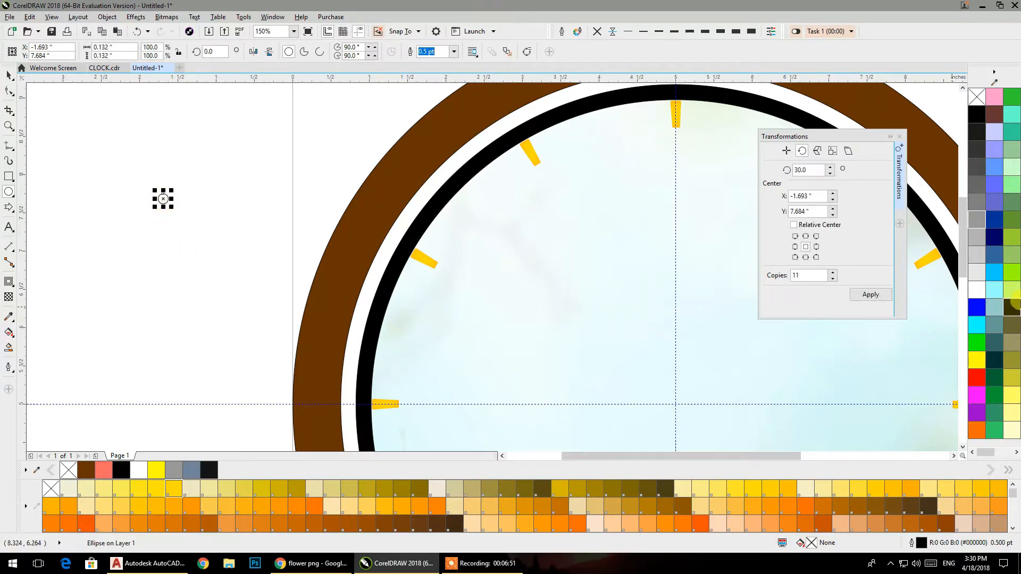
left_click(157, 473)
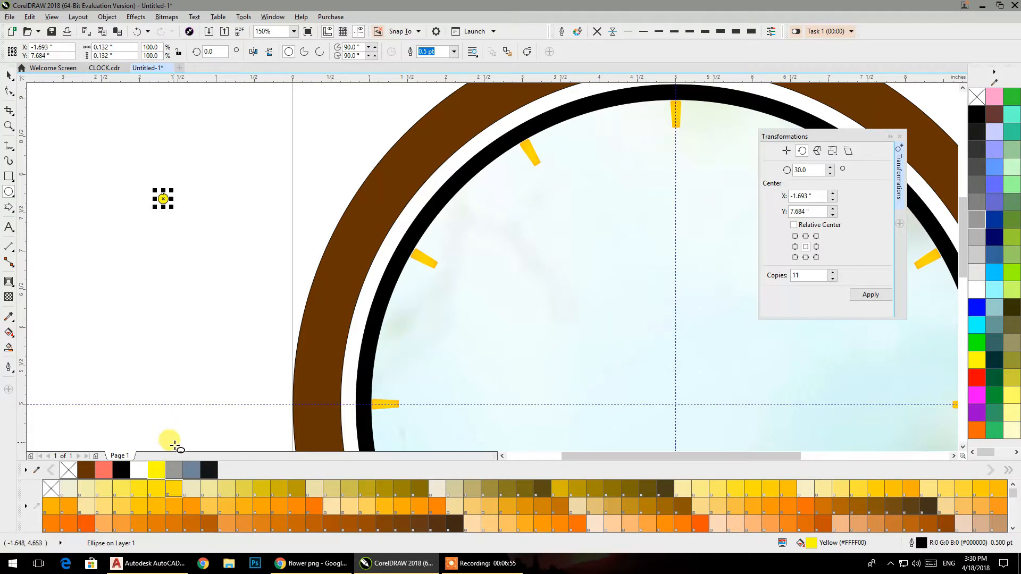
- Set the small circle's outline to 2 pt and convert the outline to a separate object
key("shift+F2")
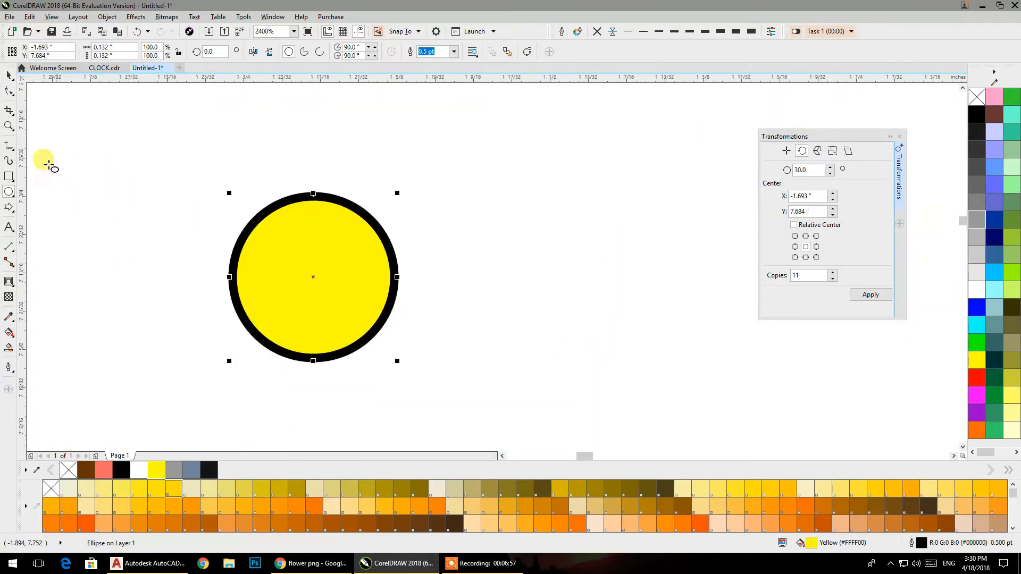
left_click(675, 33)
left_click(689, 31)
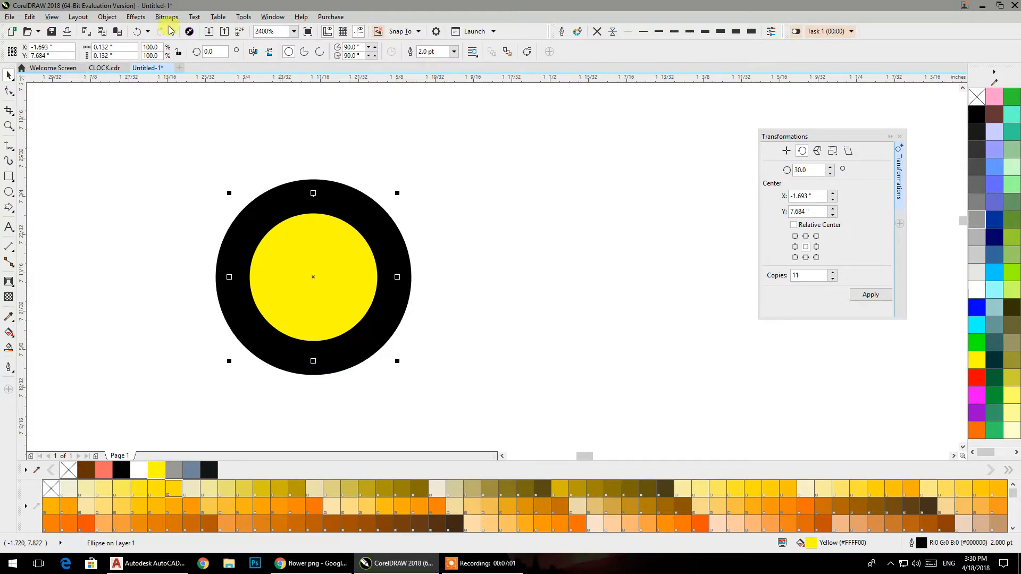
left_click(106, 16)
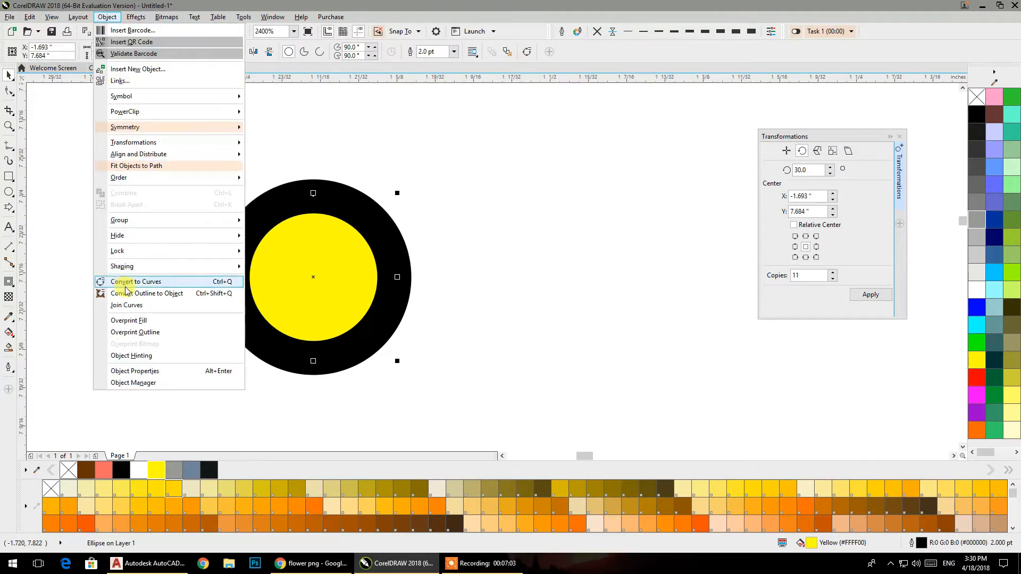
left_click(169, 294)
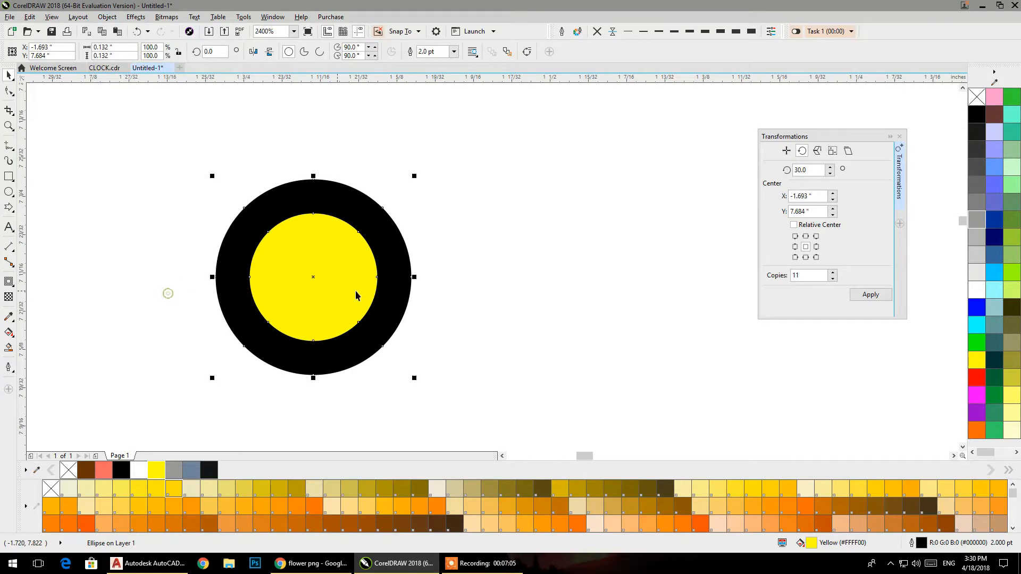
- Fill the ring and inner circle together with dark olive and give them a vertical linear gradient ending in orange
left_click(561, 526)
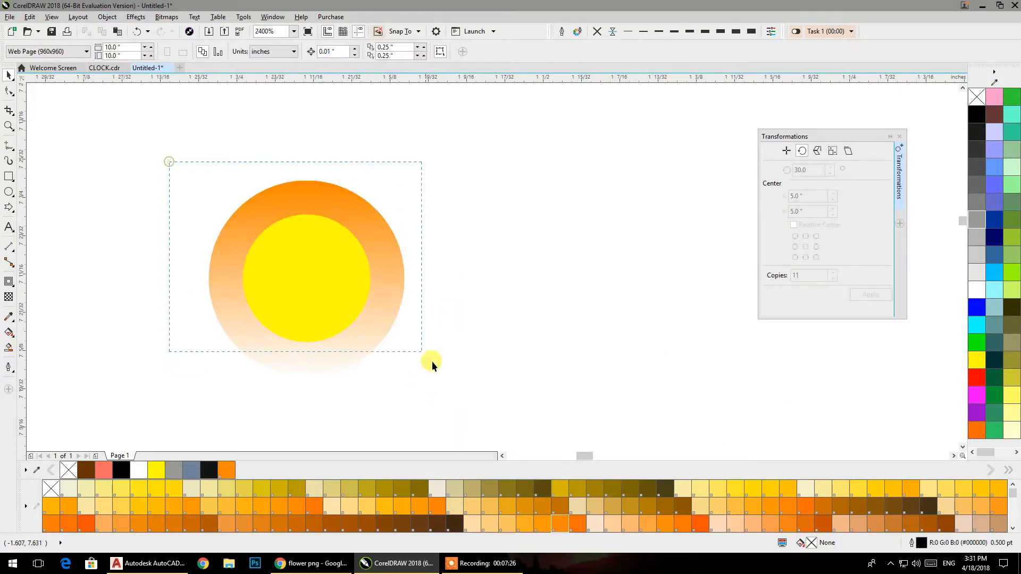
left_click_drag(432, 362, 432, 363)
left_click(425, 490)
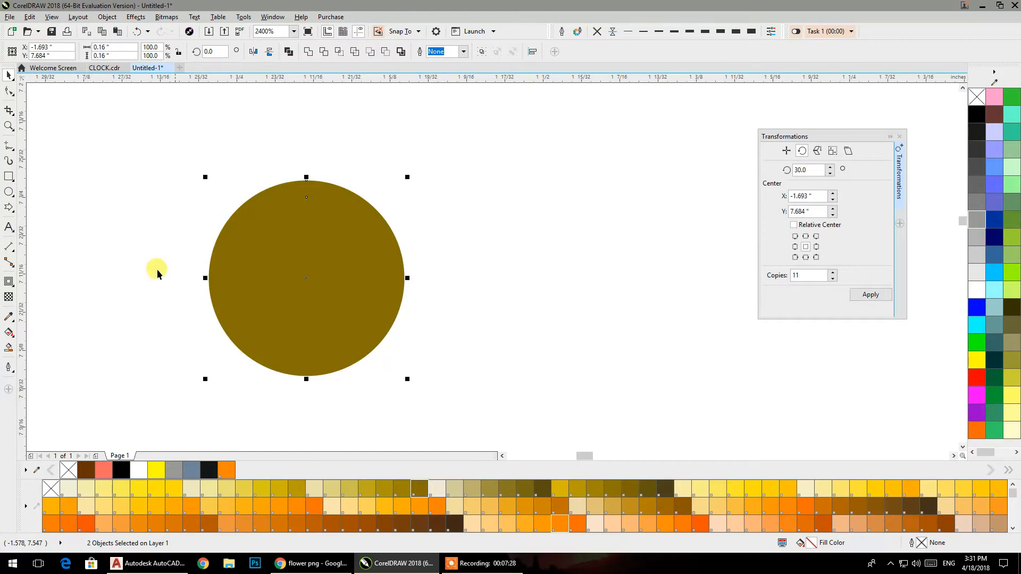
left_click(9, 334)
left_click_drag(307, 181, 307, 376)
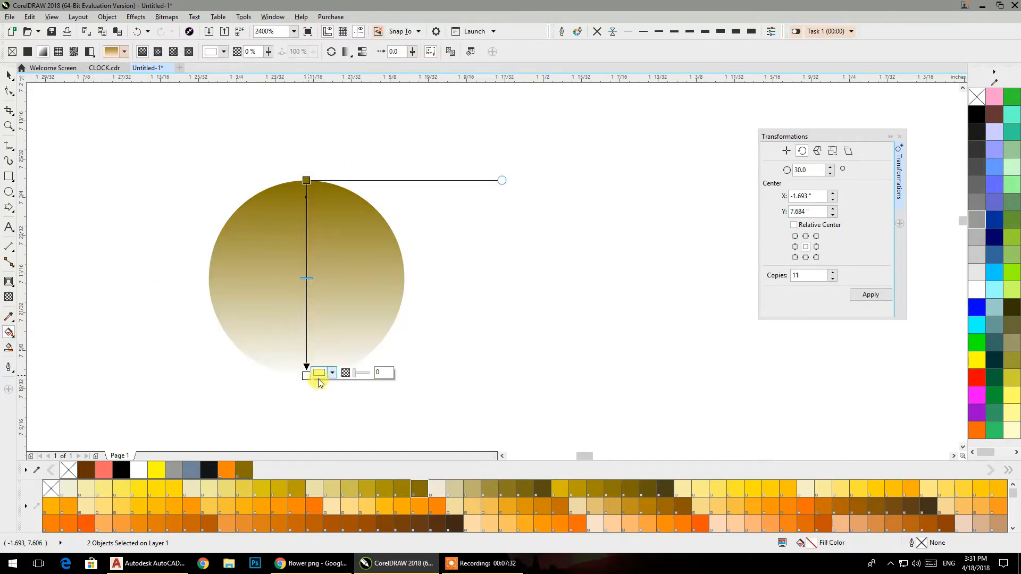
left_click_drag(437, 506, 307, 376)
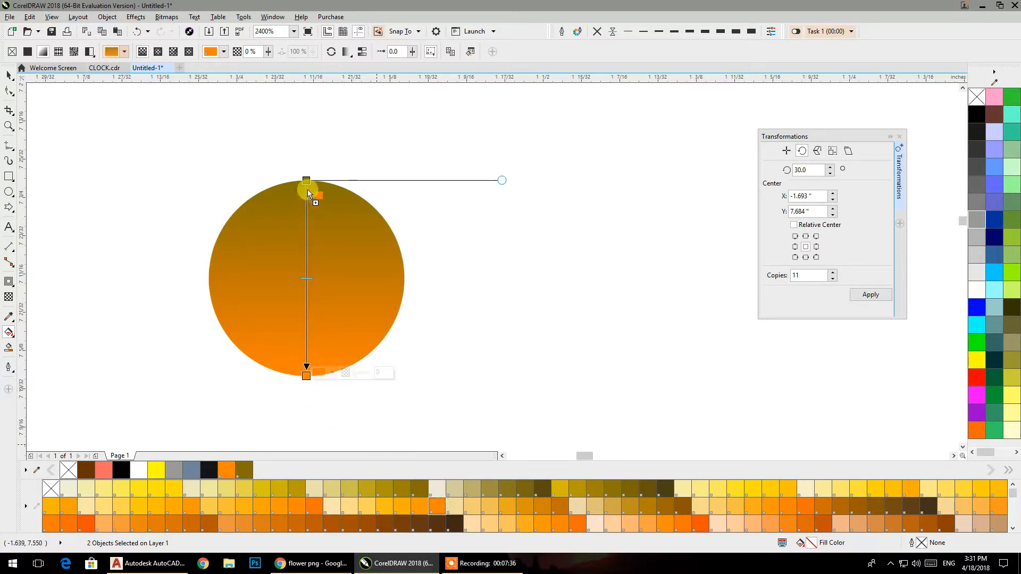
left_click_drag(306, 179, 306, 180)
- Turn the gradient into an elliptical fill with dark brown at both ends and an orange stop at 50%
left_click_drag(420, 523, 306, 179)
left_click_drag(420, 524, 306, 375)
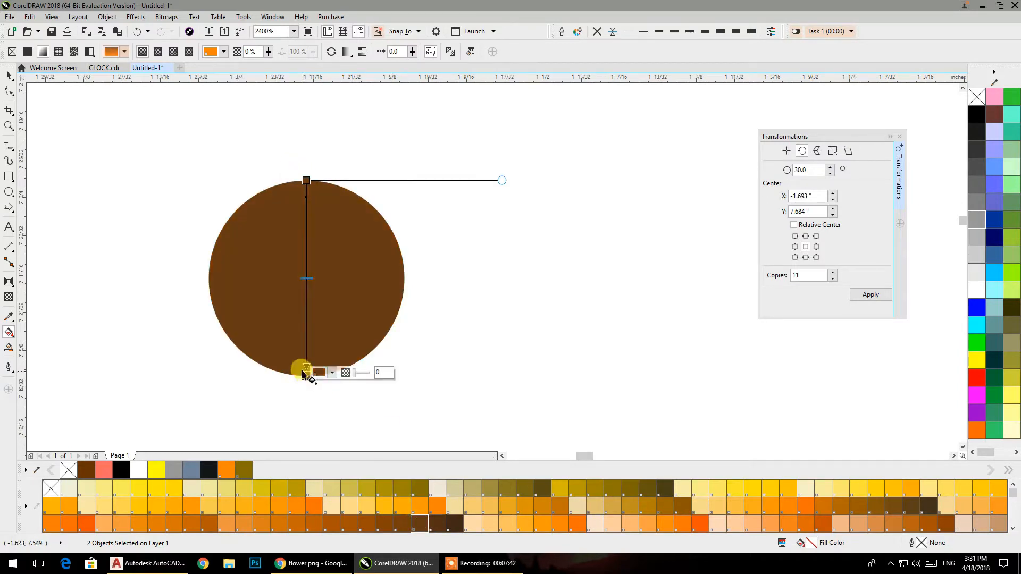
double_click(307, 279)
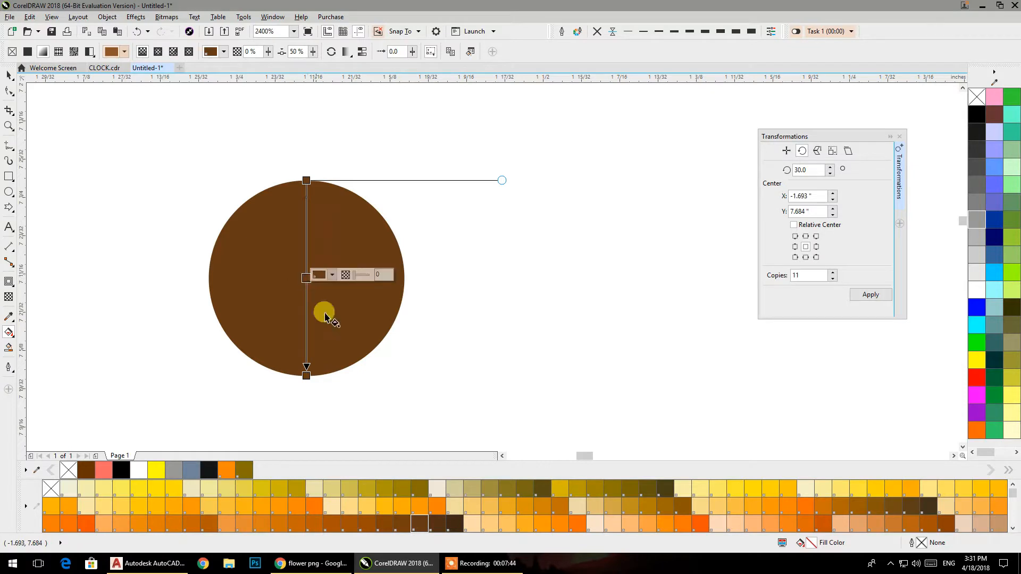
left_click_drag(429, 505, 306, 277)
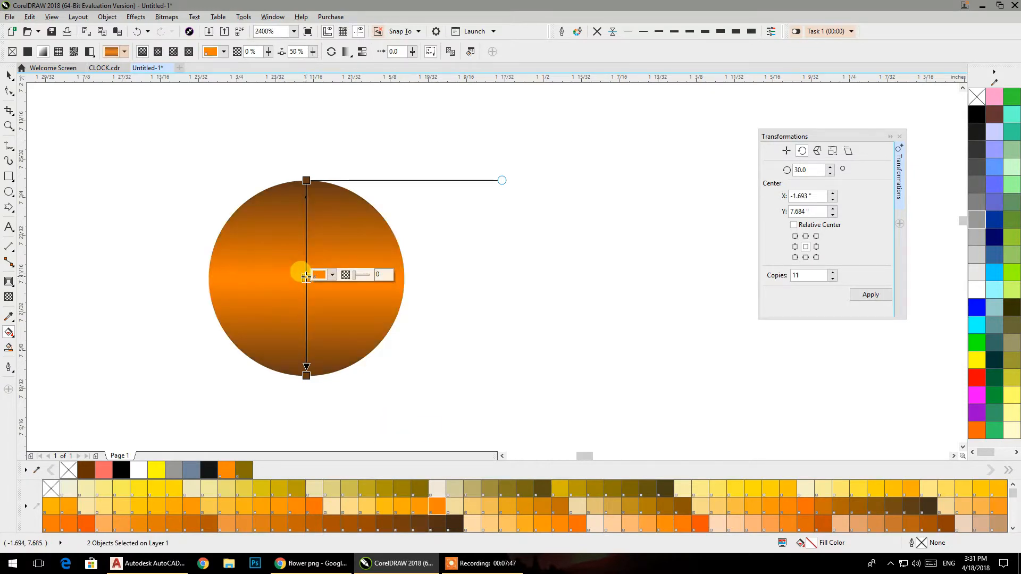
left_click(157, 51)
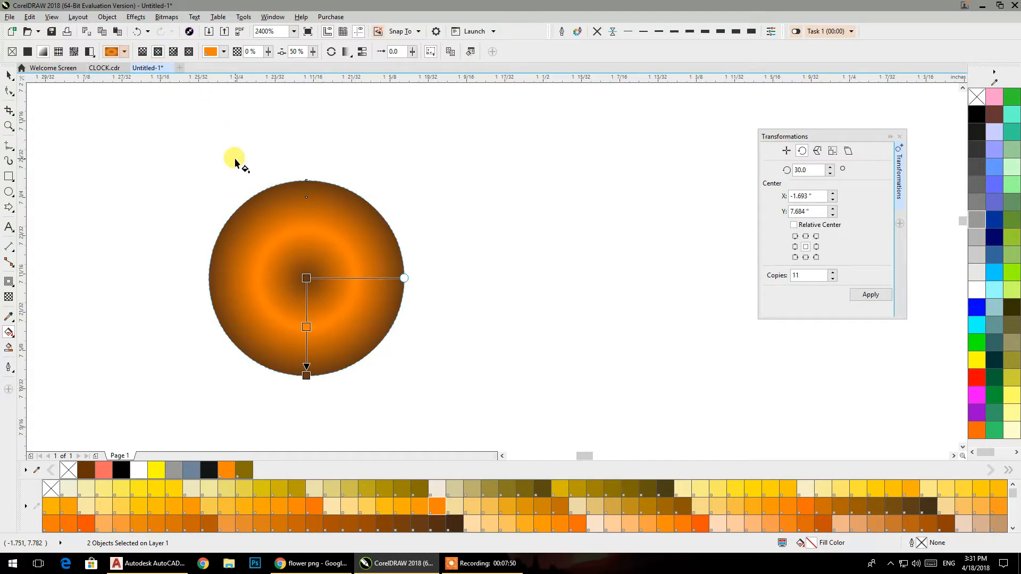
- Switch the circles' gradient to a linear fill and rotate the inner circle to 135°
left_click(142, 52)
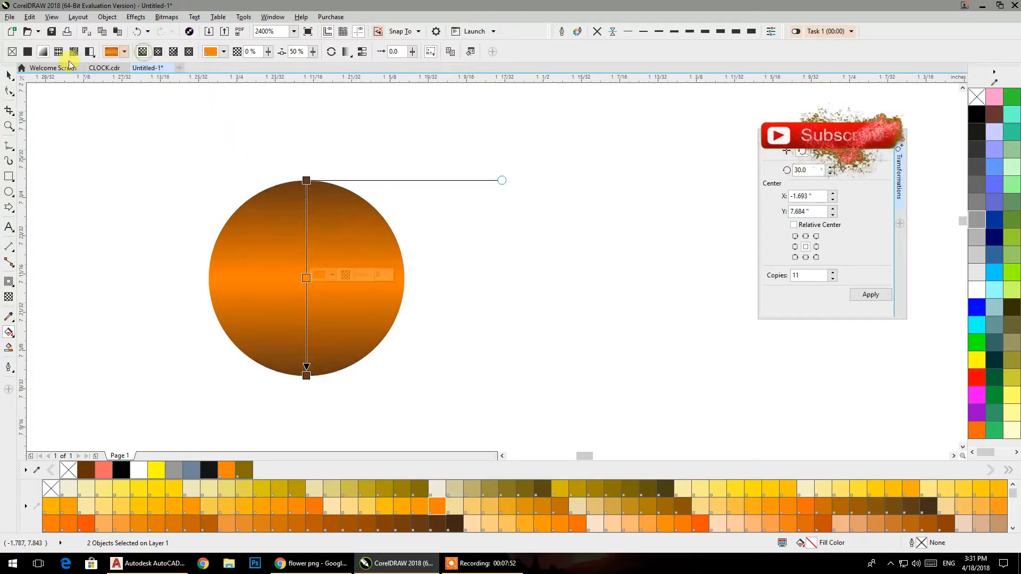
left_click(9, 75)
left_click(109, 136)
left_click(270, 241)
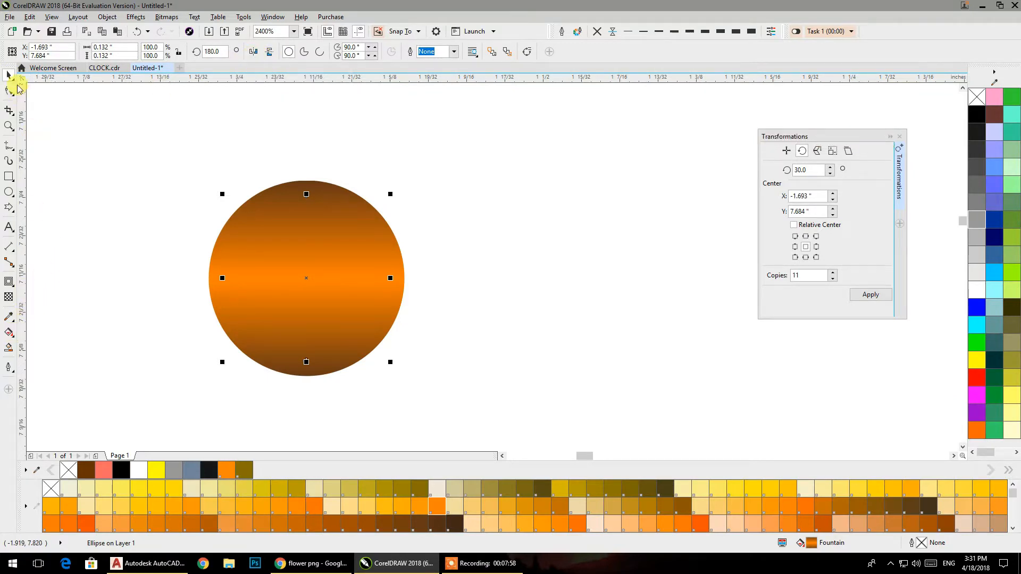
left_click(364, 223)
left_click_drag(391, 189, 427, 280)
left_click(419, 233)
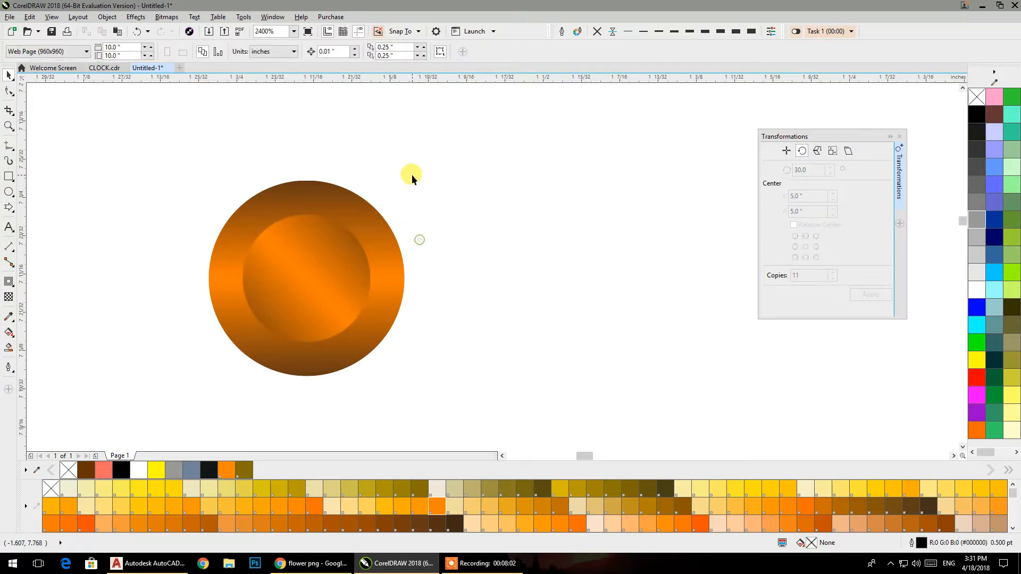
- Group the gradient ring and its inner circle together
scroll(412, 175, "down", 1)
left_click_drag(453, 148, 267, 320)
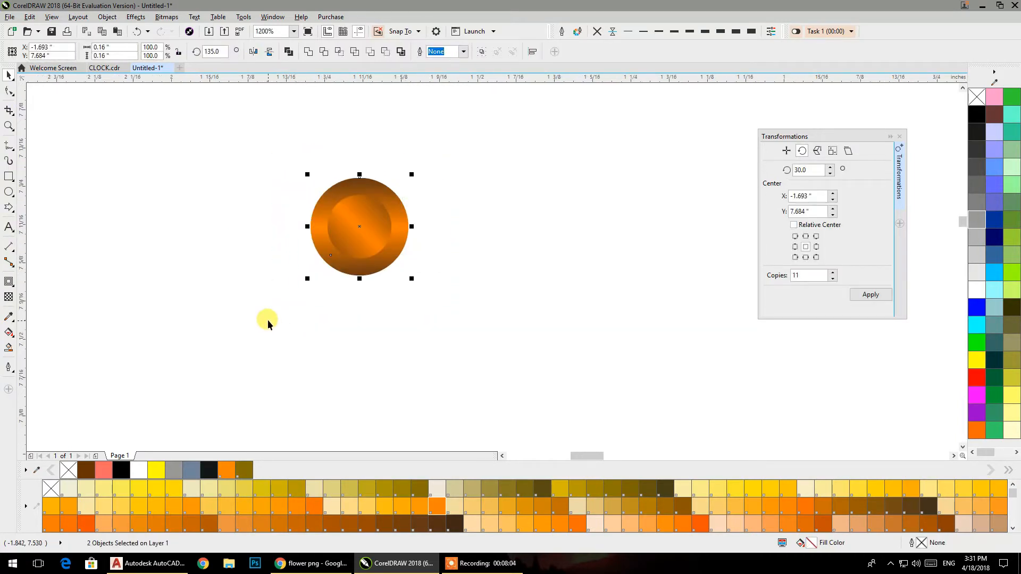
right_click(363, 220)
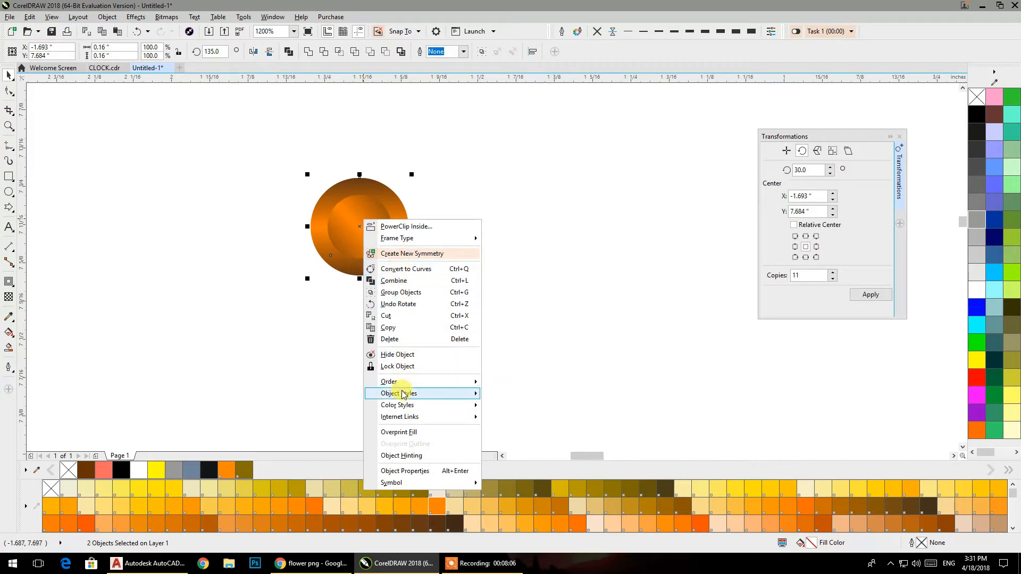
left_click(400, 292)
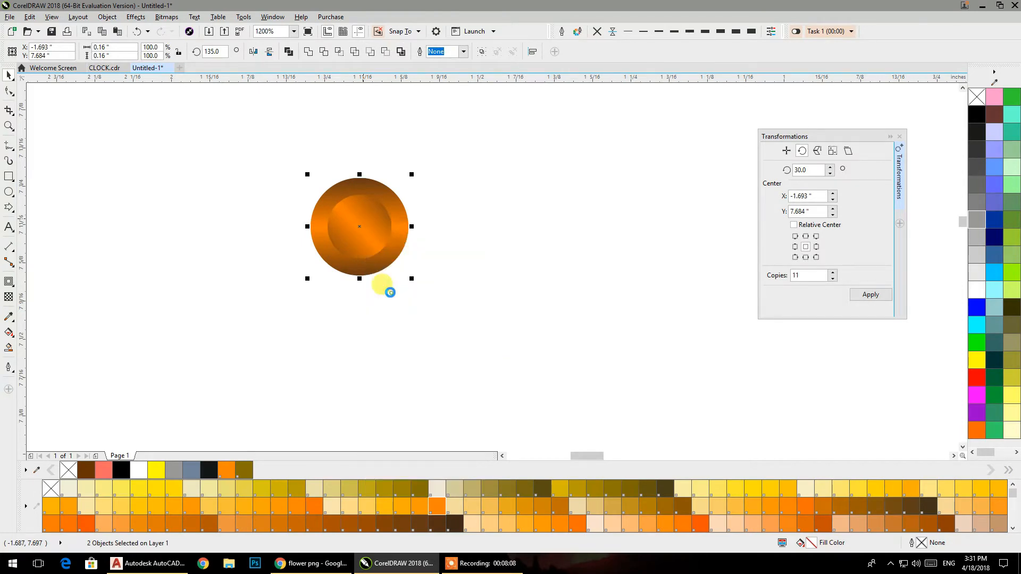
- Shrink the circle group to about 0.093 inches and centre it at X 5.0 inches on the 12 o'clock marker
scroll(386, 275, "down", 3)
mouse_move(414, 277)
left_mouse_down()
mouse_move(175, 271)
mouse_move(617, 217)
mouse_move(692, 192)
mouse_move(713, 211)
mouse_move(677, 177)
mouse_move(565, 261)
left_mouse_up()
scroll(691, 186, "up", 4)
scroll(539, 228, "down", 2)
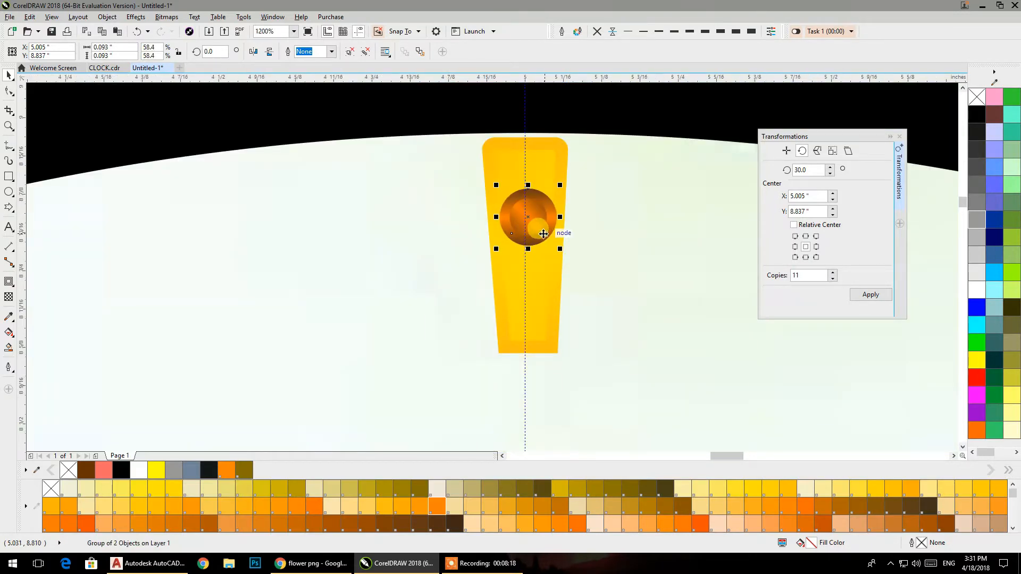
scroll(529, 218, "up", 3)
left_click_drag(526, 215, 512, 217)
scroll(512, 217, "down", 4)
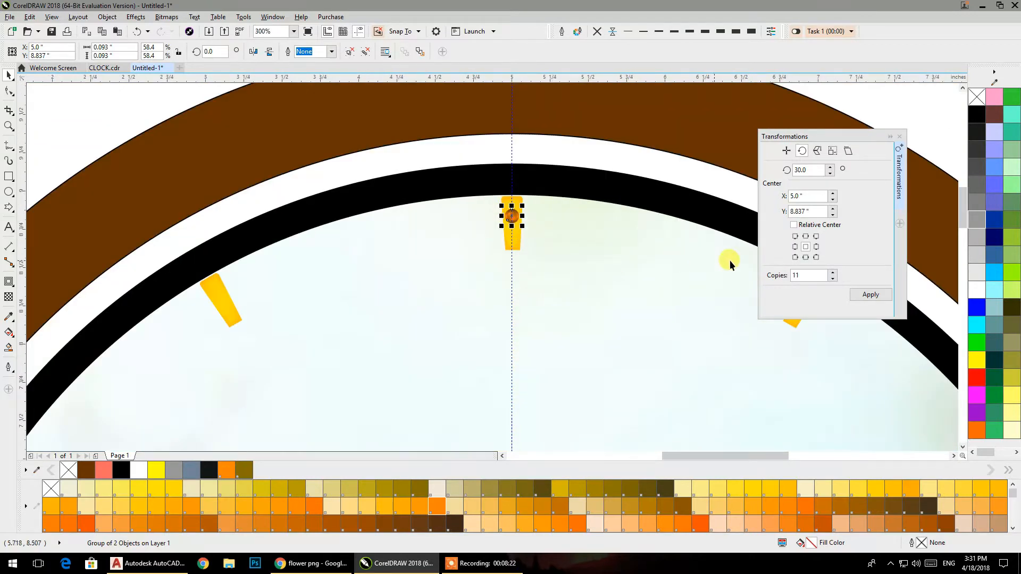
- Create 59 rotated copies of the dot at 6° intervals around the clock's centre at X 5.0, Y 5.0, and close the Transformations docker
left_click_drag(806, 172, 785, 170)
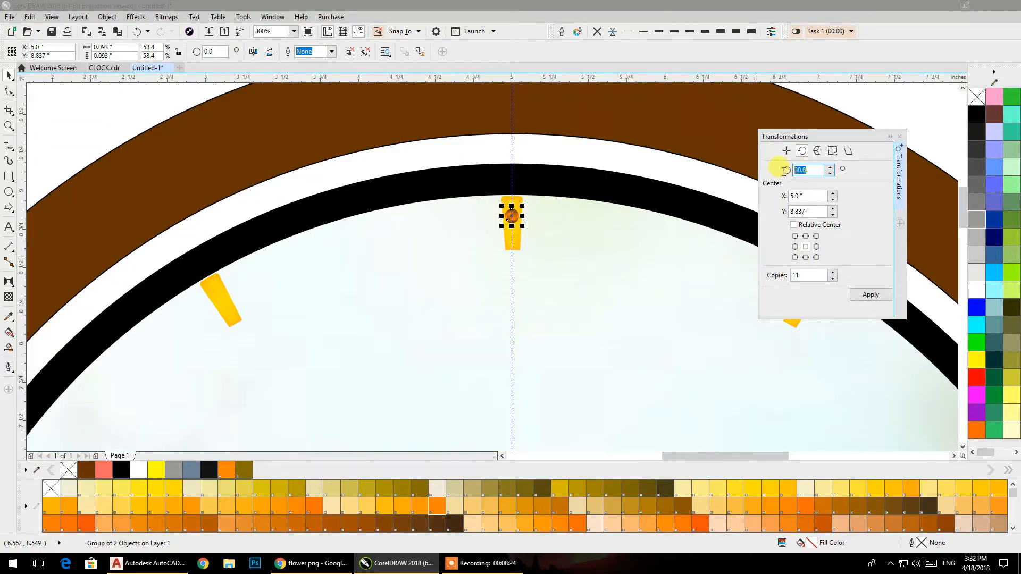
double_click(812, 275)
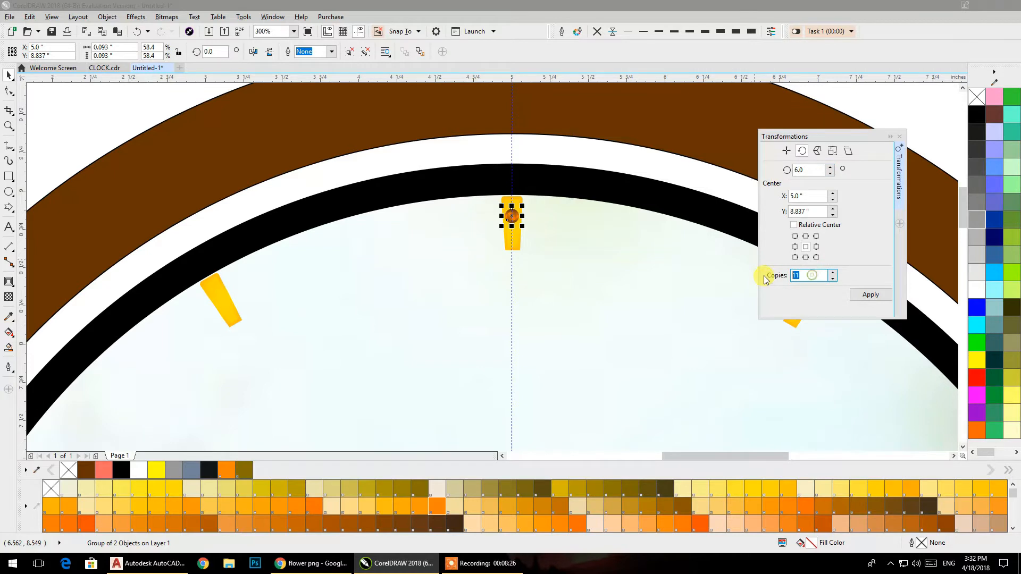
type("59")
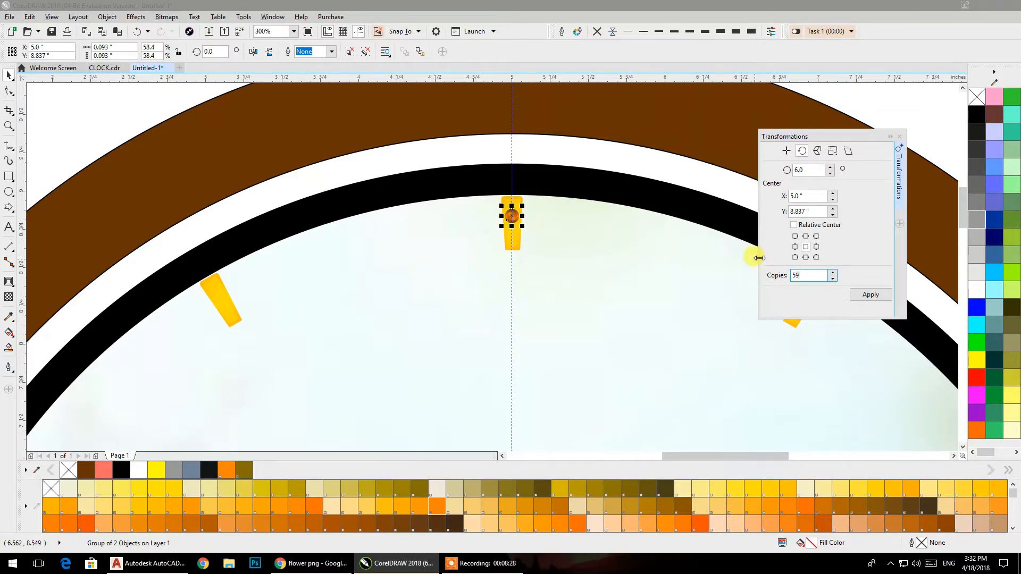
left_click(515, 218)
left_click_drag(511, 216, 539, 407)
scroll(563, 362, "down", 4)
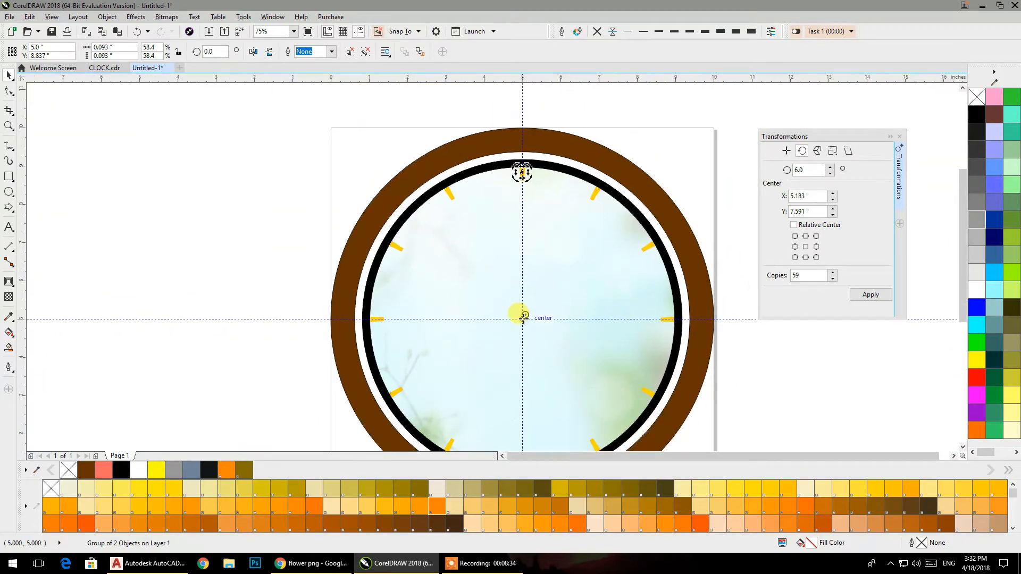
left_click_drag(523, 317, 523, 319)
scroll(521, 316, "up", 3)
scroll(518, 322, "down", 7)
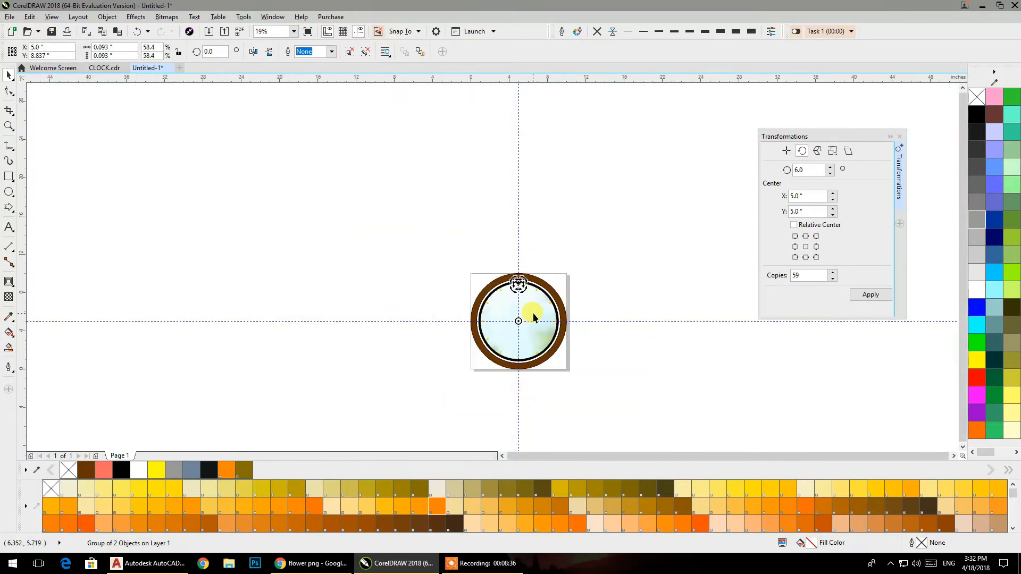
scroll(533, 313, "up", 4)
left_click(860, 294)
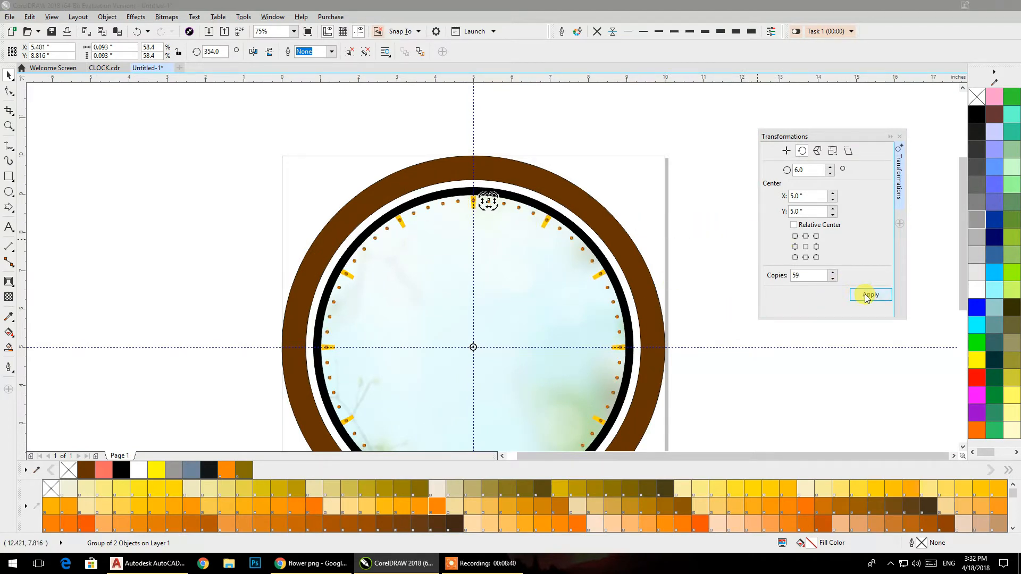
left_click(898, 137)
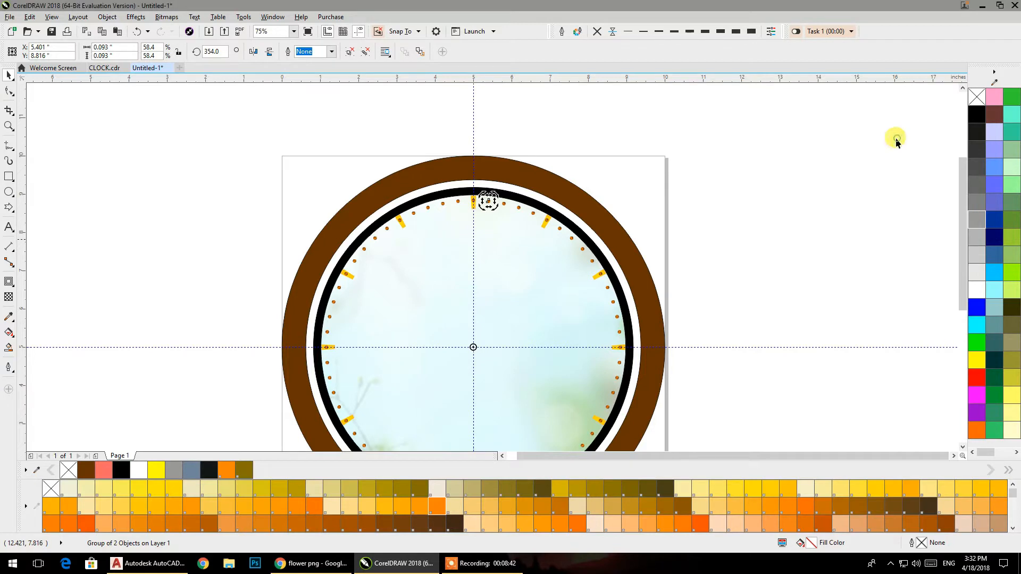
left_click(102, 146)
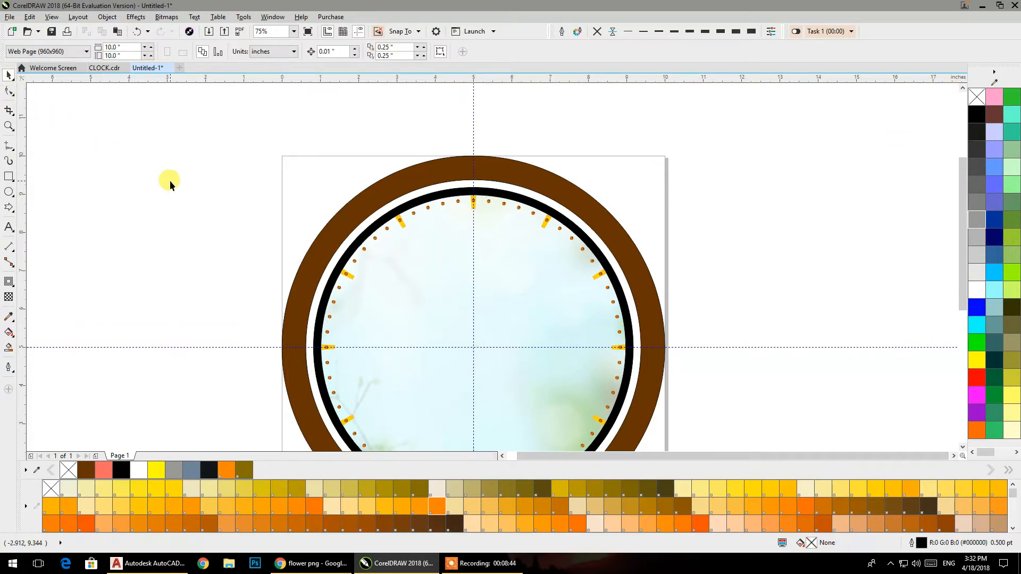
- Delete the dots lying on the 12, 1 and 2 o'clock markers
scroll(475, 201, "up", 5)
left_click(457, 211)
key("Delete")
scroll(458, 212, "down", 3)
scroll(571, 260, "up", 1)
scroll(506, 229, "up", 2)
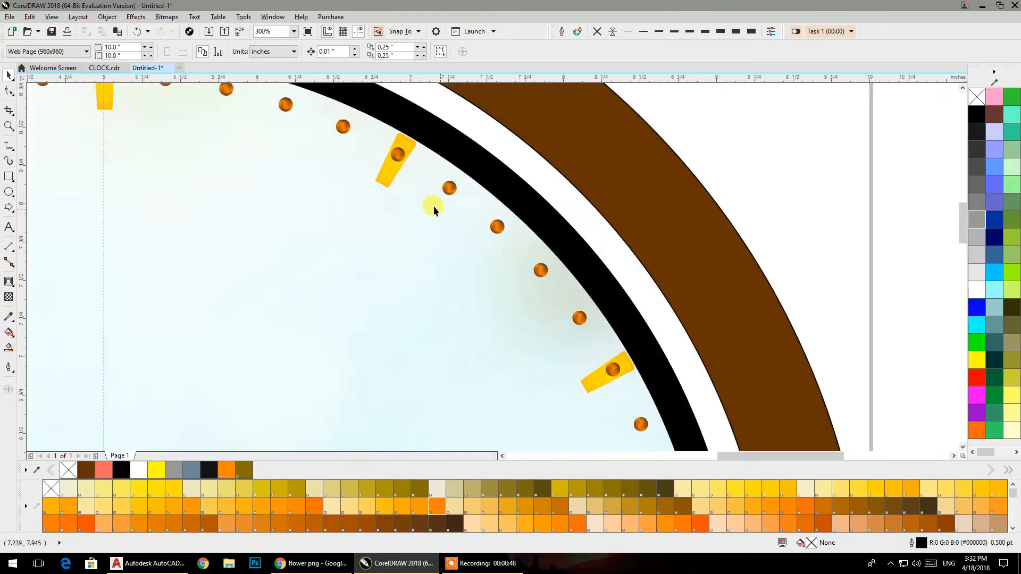
left_click(398, 156)
key("Delete")
left_click(611, 372)
key("Delete")
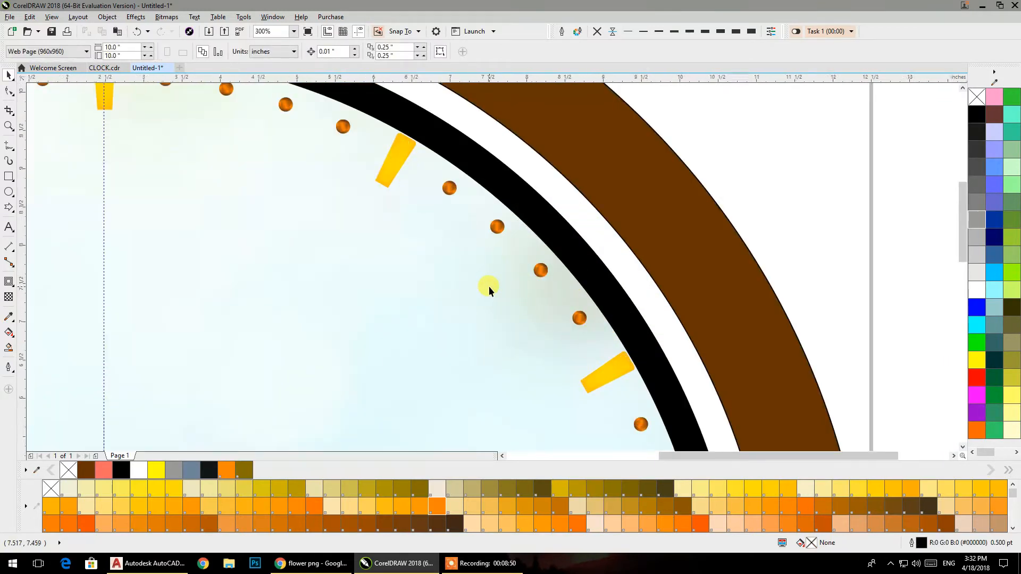
- Delete the dots lying on the 3, 4 and 5 o'clock markers
scroll(489, 286, "down", 3)
scroll(553, 266, "up", 2)
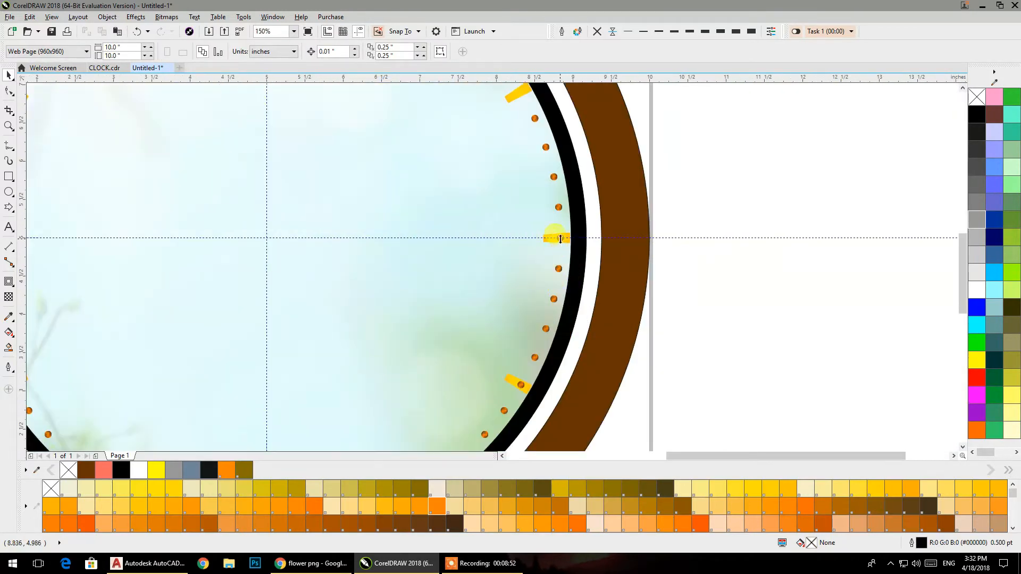
left_click(561, 239)
left_click(723, 287)
scroll(561, 250, "up", 2)
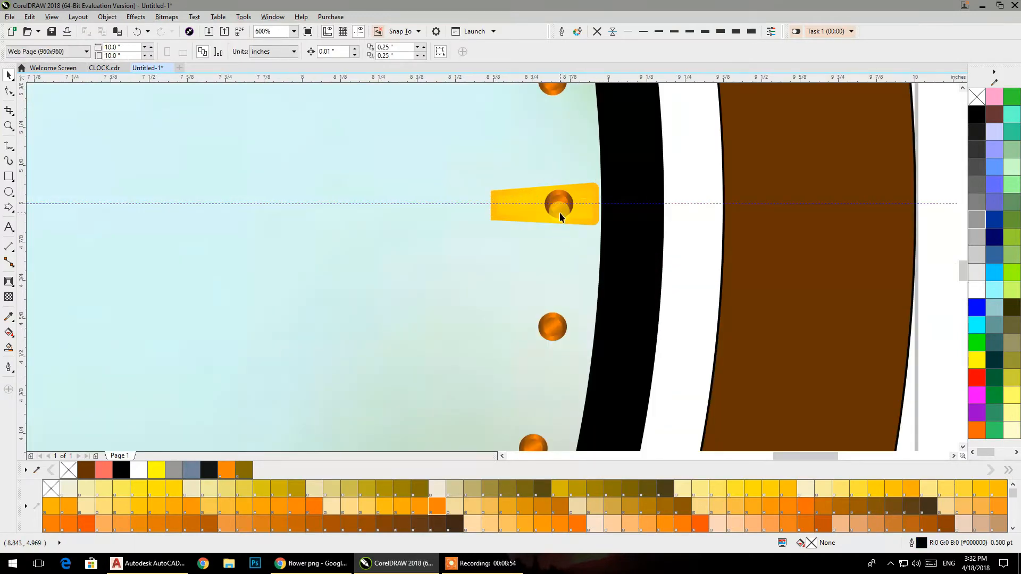
left_click(559, 211)
key("Delete")
scroll(536, 232, "down", 2)
left_click_drag(496, 375, 558, 292)
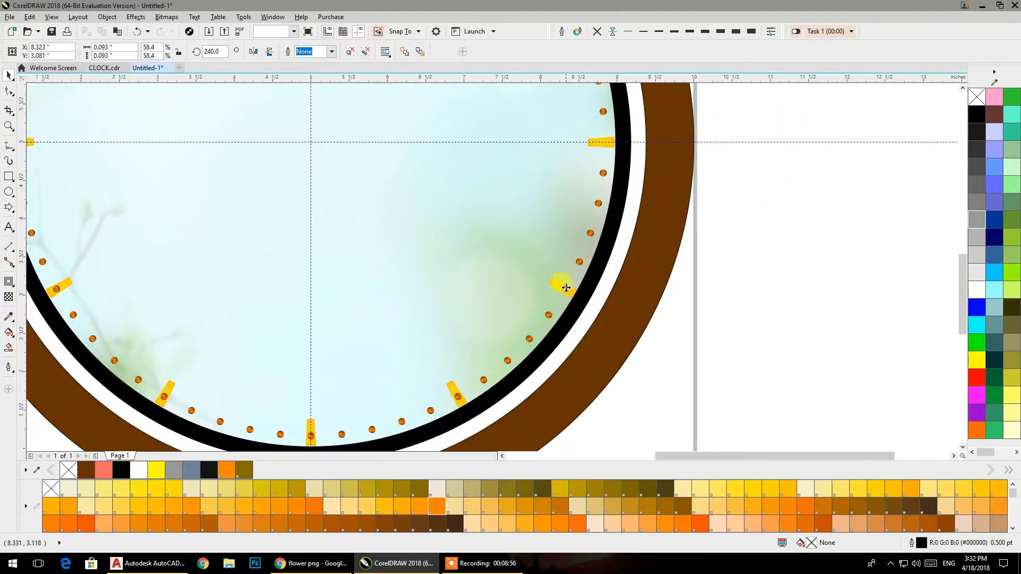
left_click(458, 398)
key("Delete")
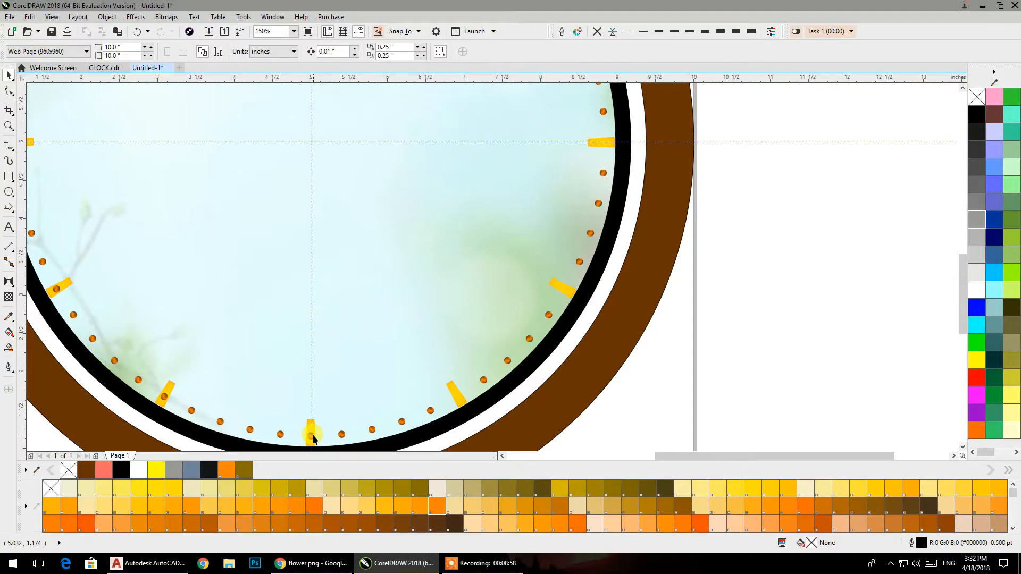
- Delete the dots lying on the 6, 7, 8 and 9 o'clock markers
left_click(311, 435)
key("Delete")
left_click(164, 396)
key("Delete")
left_click(59, 294)
key("Delete")
mouse_move(59, 294)
left_mouse_down()
mouse_move(342, 337)
mouse_move(442, 246)
left_mouse_up()
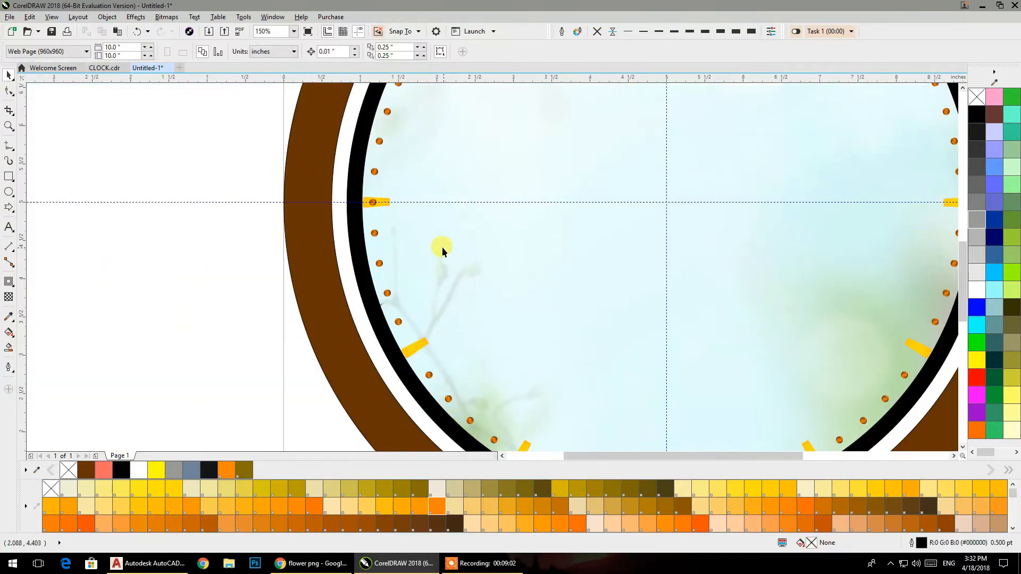
left_click(373, 204)
key("Delete")
- Delete the dots lying on the 10 and 11 o'clock markers
left_click_drag(456, 205, 413, 359)
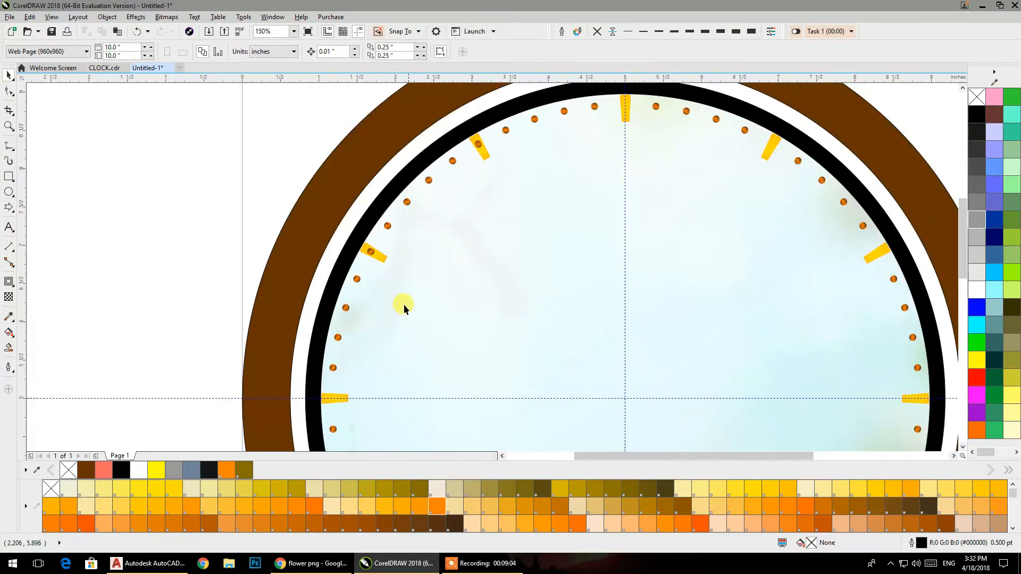
left_click(372, 253)
key("Delete")
left_click(478, 148)
key("Delete")
scroll(480, 229, "down", 5)
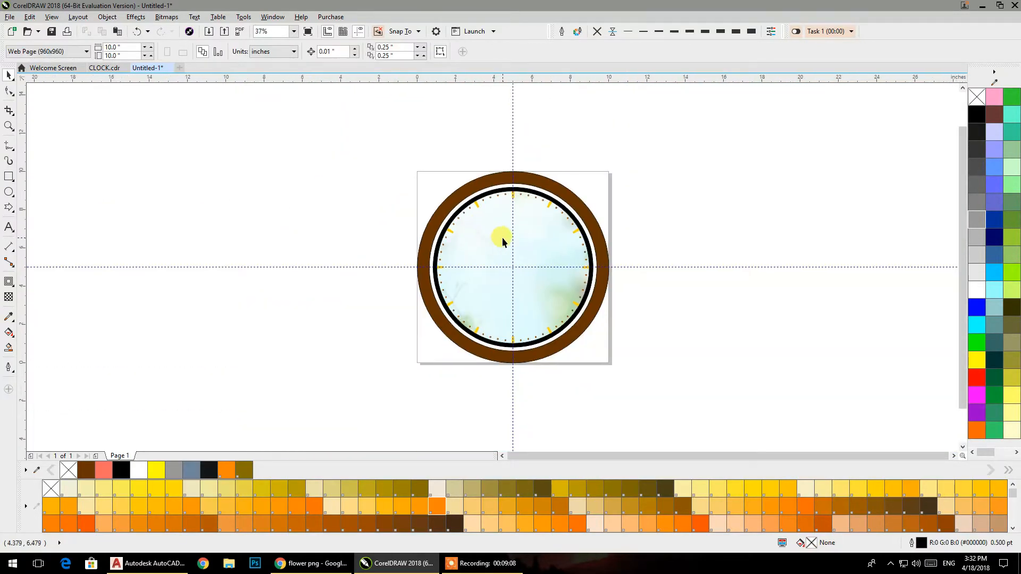
- Fill the PowerClip circle holding the floral dial picture with black
scroll(502, 234, "up", 2)
scroll(502, 237, "up", 3)
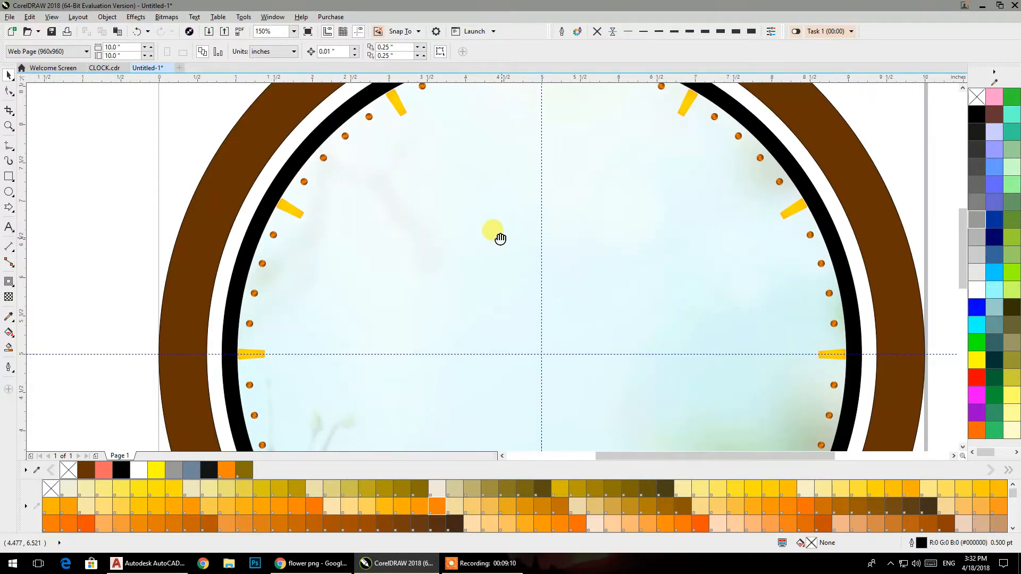
left_click_drag(501, 238, 433, 199)
left_click(433, 199)
left_click(977, 113)
scroll(563, 213, "down", 2)
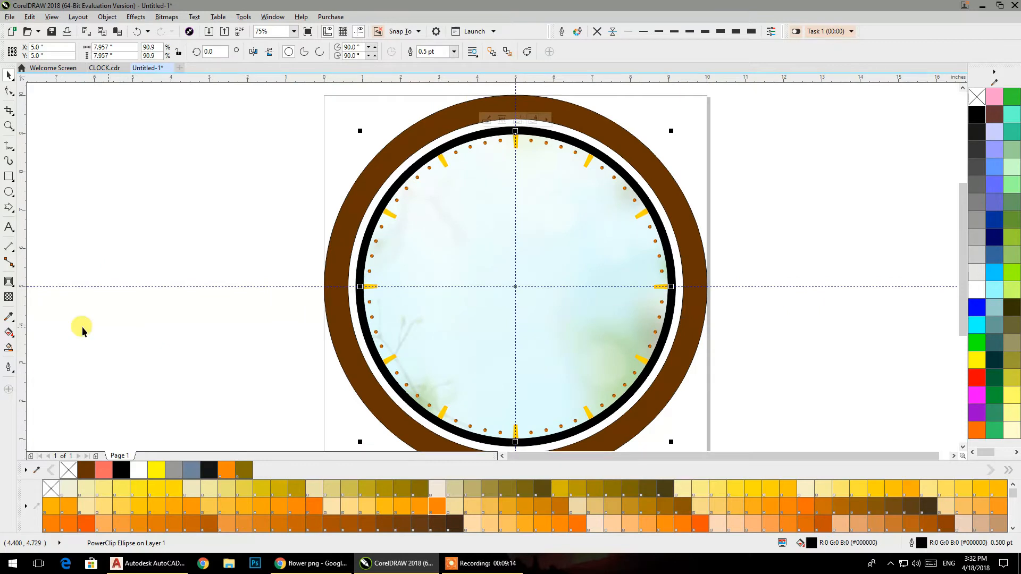
left_click(823, 178)
- Duplicate the brown frame ring into the empty area beside the clock and remove the copy's fill
left_click_drag(649, 180, 192, 186)
left_click_drag(236, 224, 477, 196)
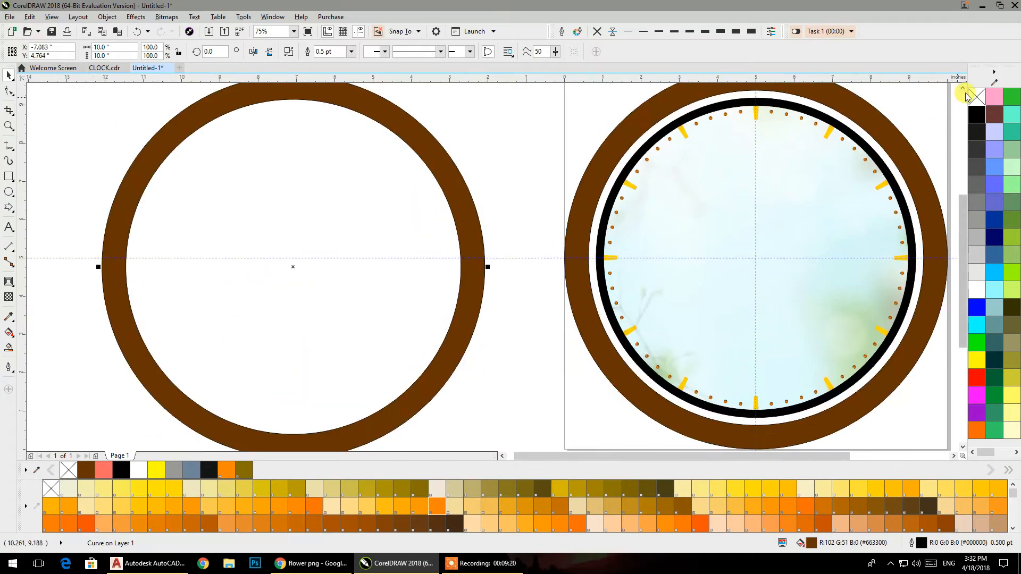
left_click(976, 96)
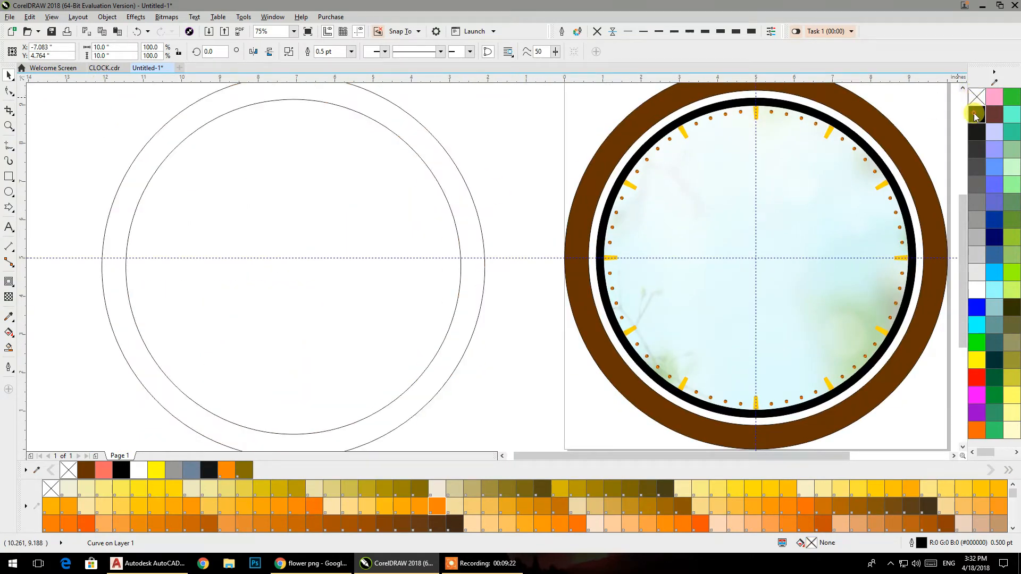
- Add a drop shadow with no offset to the unfilled ring, using the Outside feather direction, opacity 42 and feathering 4
left_click(15, 290)
left_click(40, 283)
left_click_drag(293, 268, 470, 298)
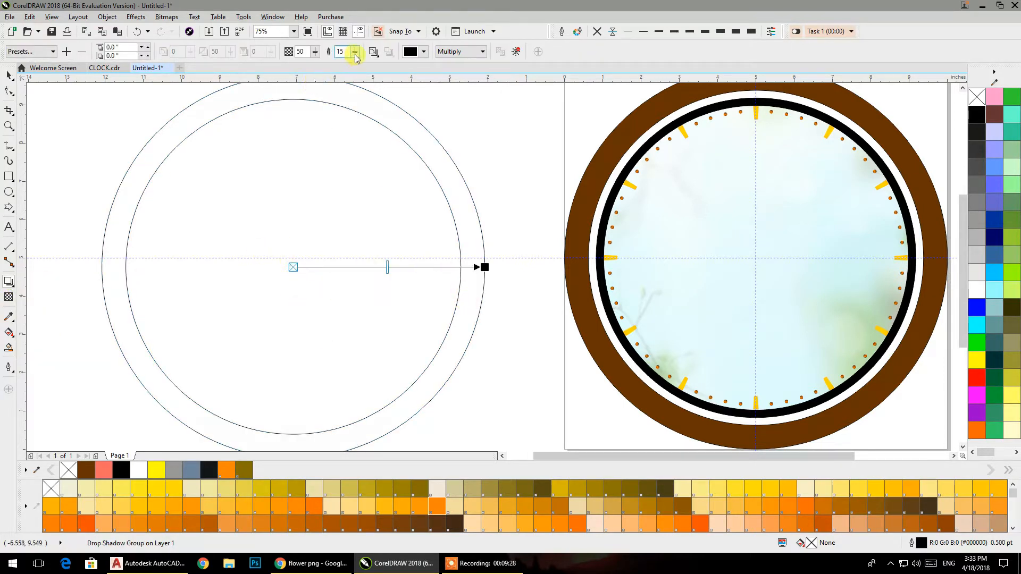
left_click(374, 51)
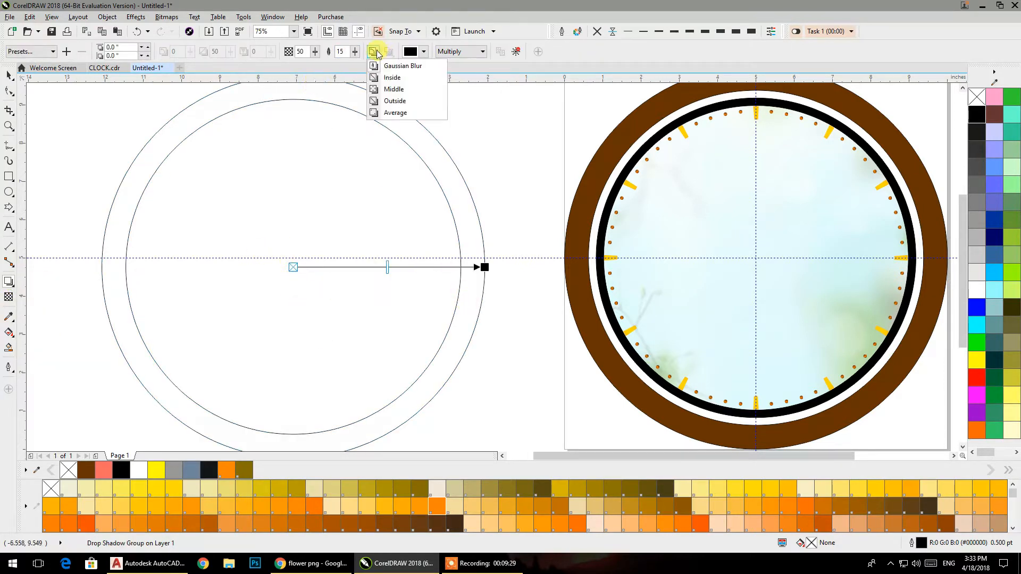
left_click(374, 102)
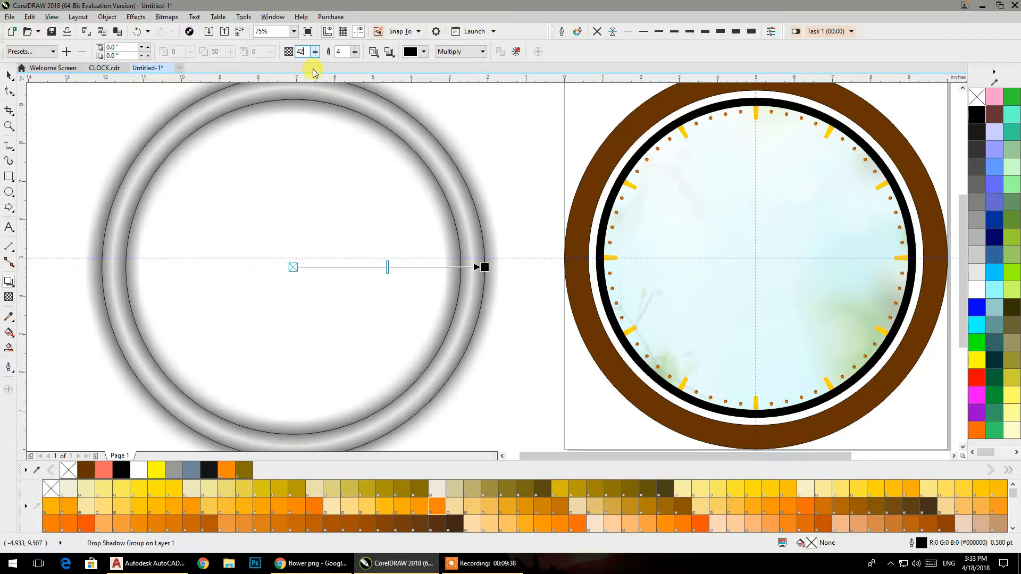
- Break the drop shadow group apart and move the ring and shadow together farther away, below the clock's level
left_click(8, 75)
left_click(109, 18)
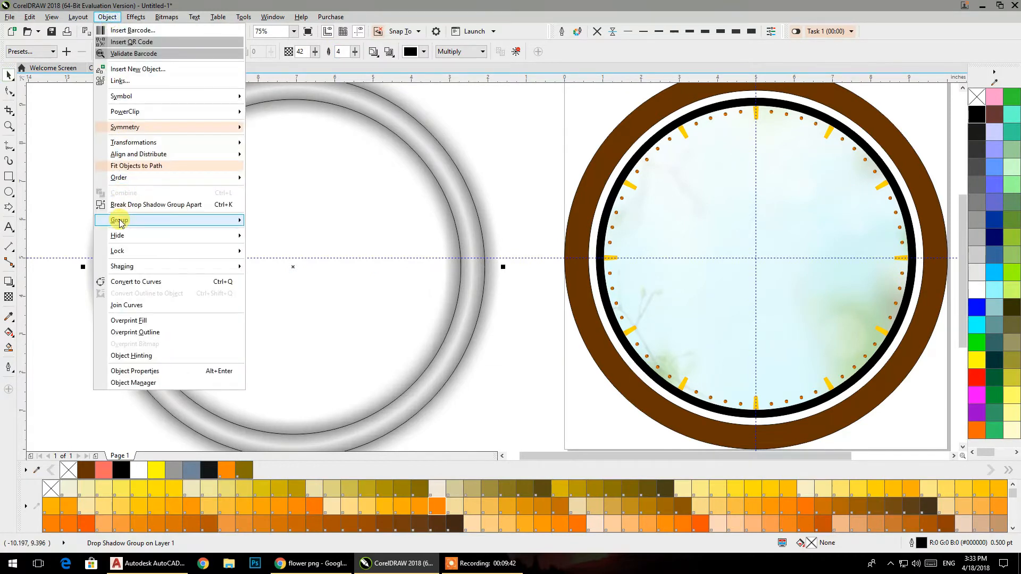
left_click(140, 205)
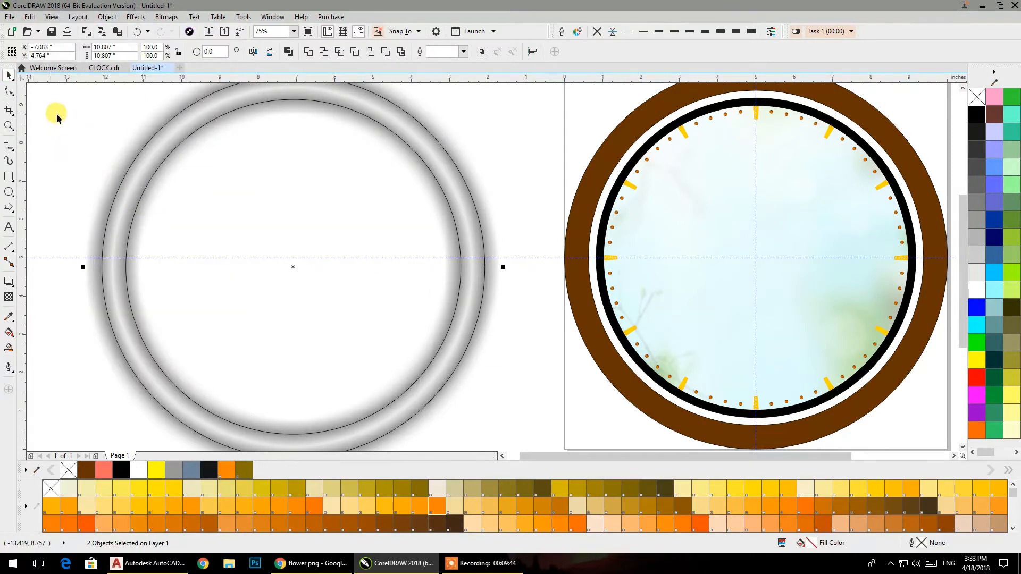
scroll(279, 168, "down", 2)
left_click_drag(257, 204, 138, 304)
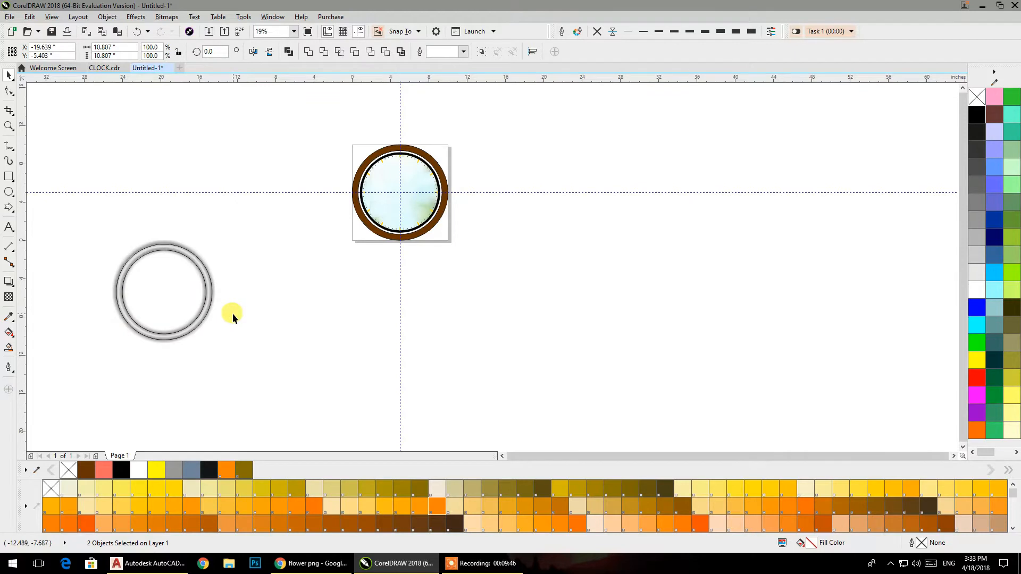
- Move the shadow off the unfilled ring and PowerClip it inside the clock's brown frame ring
left_click(230, 311)
left_click_drag(206, 278, 259, 278)
left_click(301, 304)
left_click_drag(201, 314, 160, 346)
left_click_drag(235, 318, 317, 317)
right_click(317, 317)
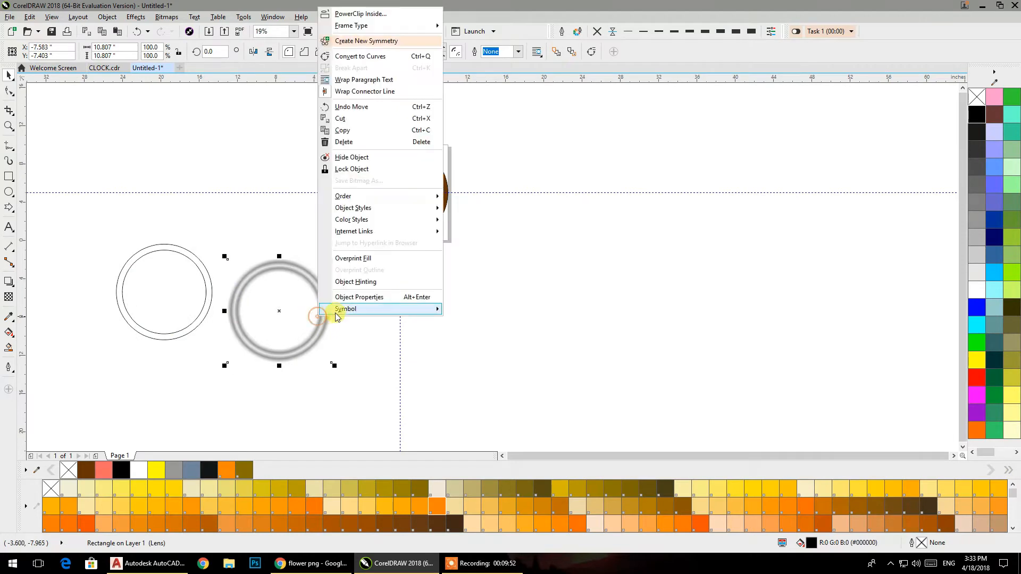
left_click(347, 16)
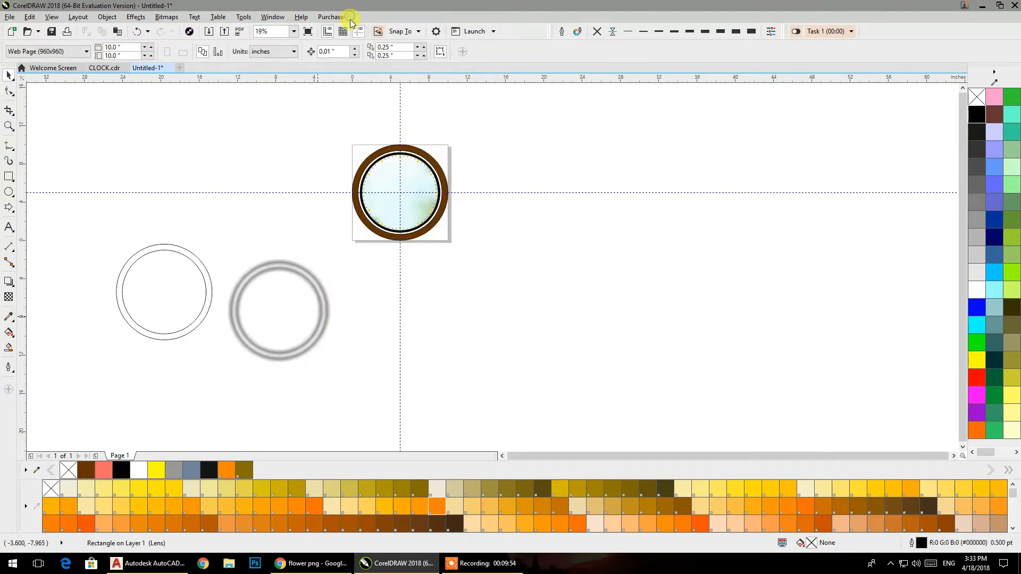
left_click(381, 234)
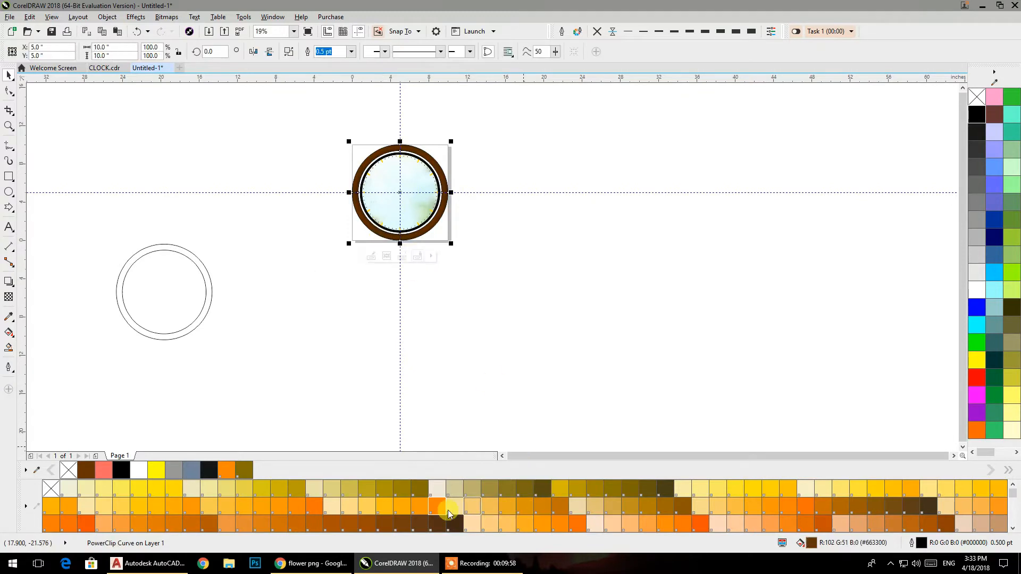
- Recolour the clock's frame ring light gray (#E6E6E6) and remove its outline
left_click(441, 502)
scroll(396, 172, "up", 3)
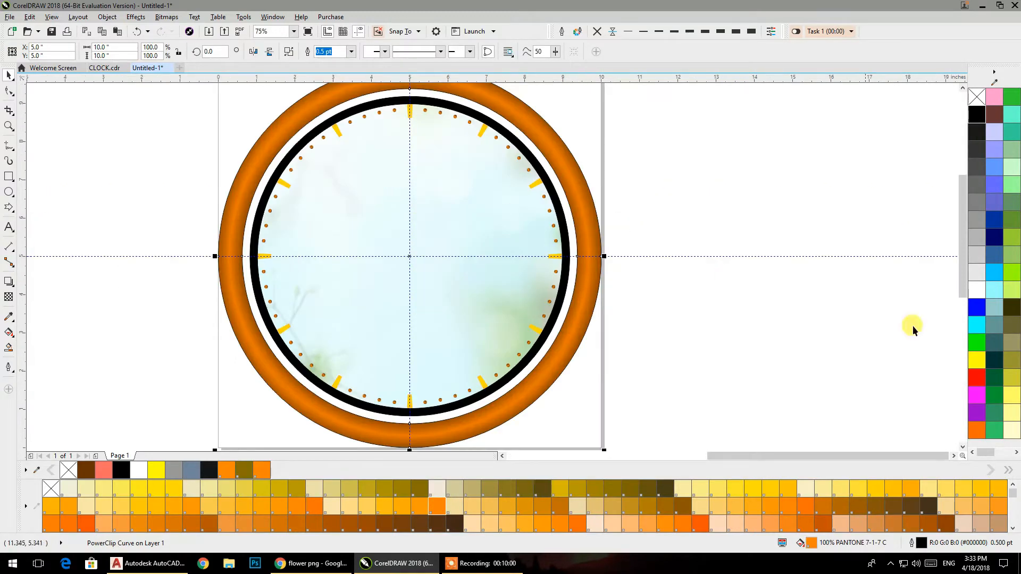
left_click(976, 277)
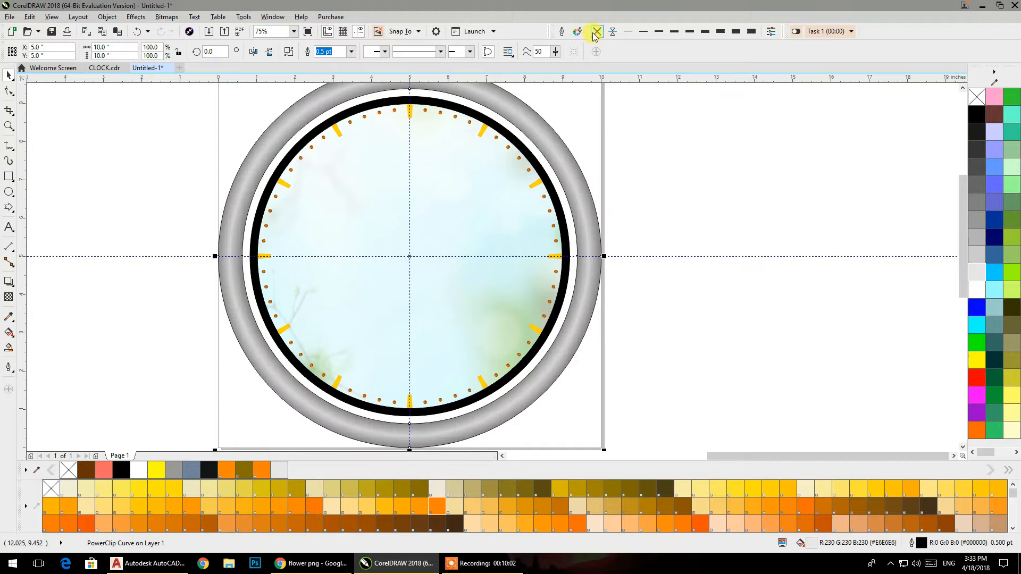
left_click(695, 145)
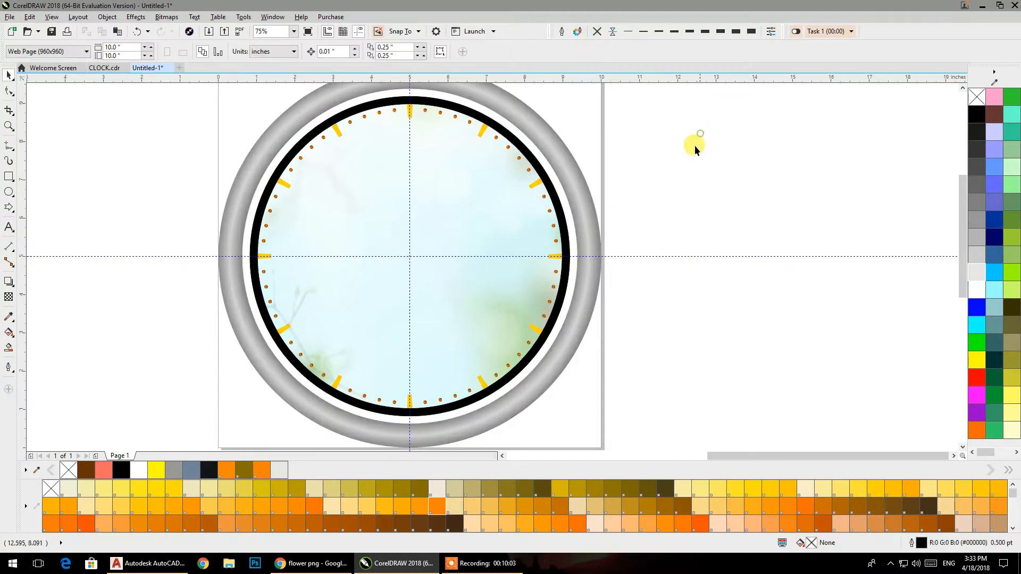
- Try scaling the gray frame ring down from its centre toward the black circle, and undo the resize
left_click(599, 231)
left_click_drag(603, 451, 595, 413)
left_click(633, 351)
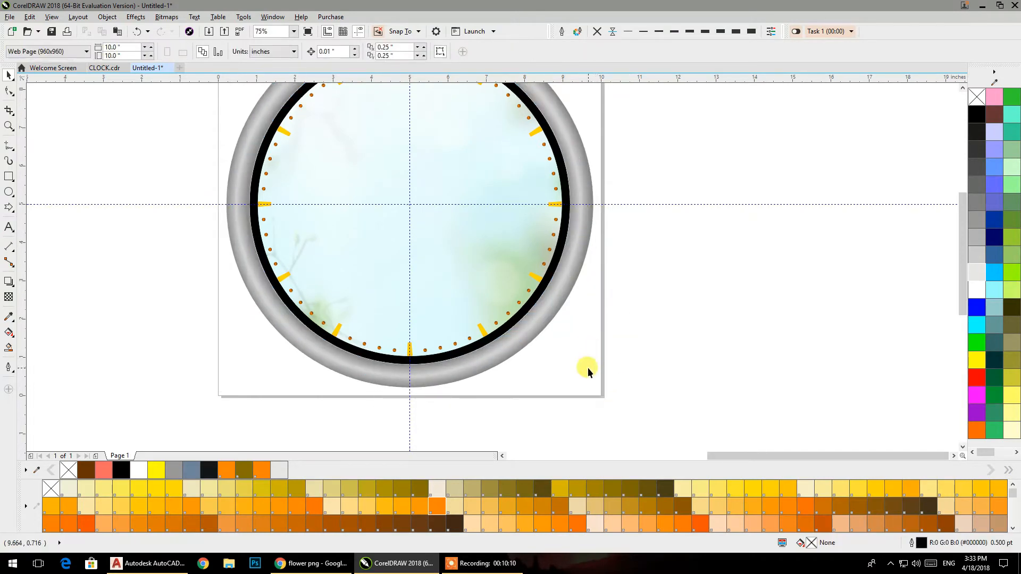
key("ctrl+z")
left_click(648, 323)
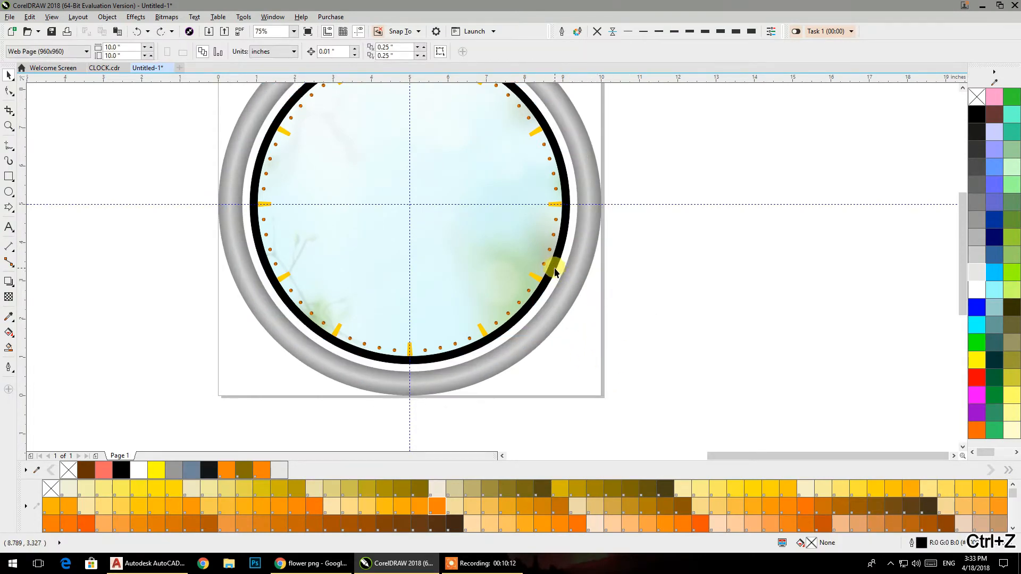
- Enlarge the black circle behind the dial to about 8.82 in, then give it a light gray fill and no outline
left_click(555, 271)
left_click_drag(571, 369, 581, 374)
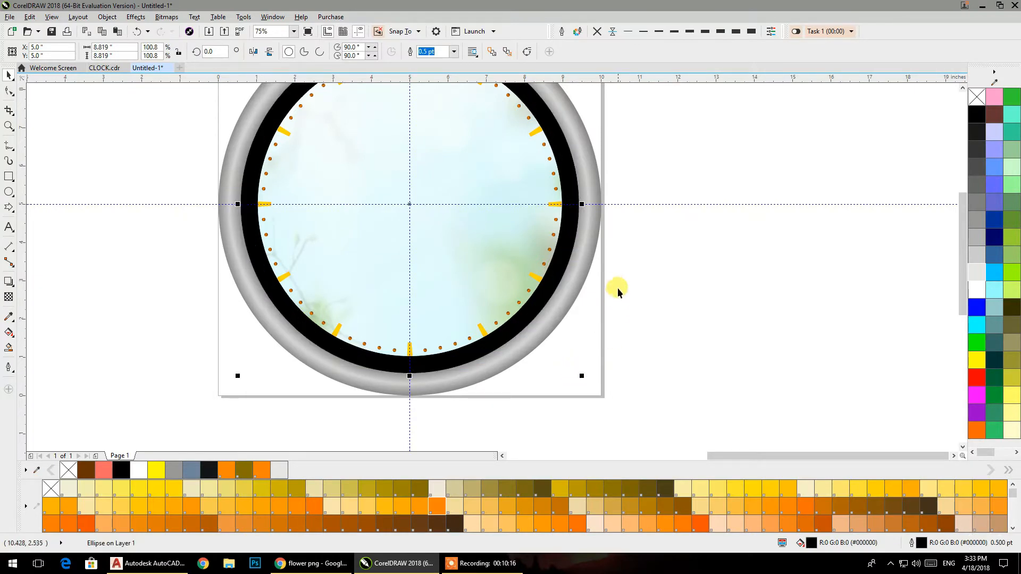
left_click(977, 254)
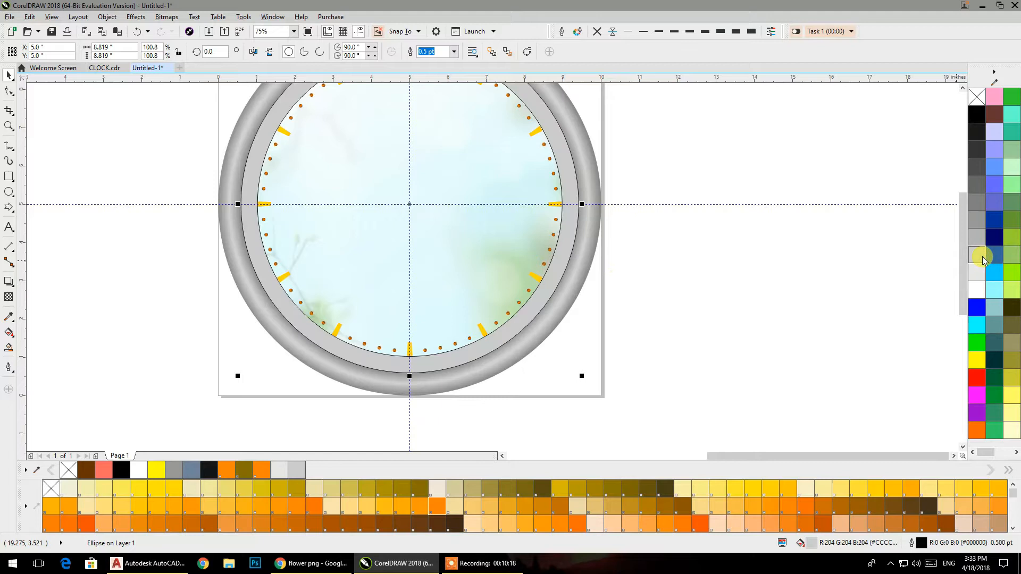
left_click(598, 31)
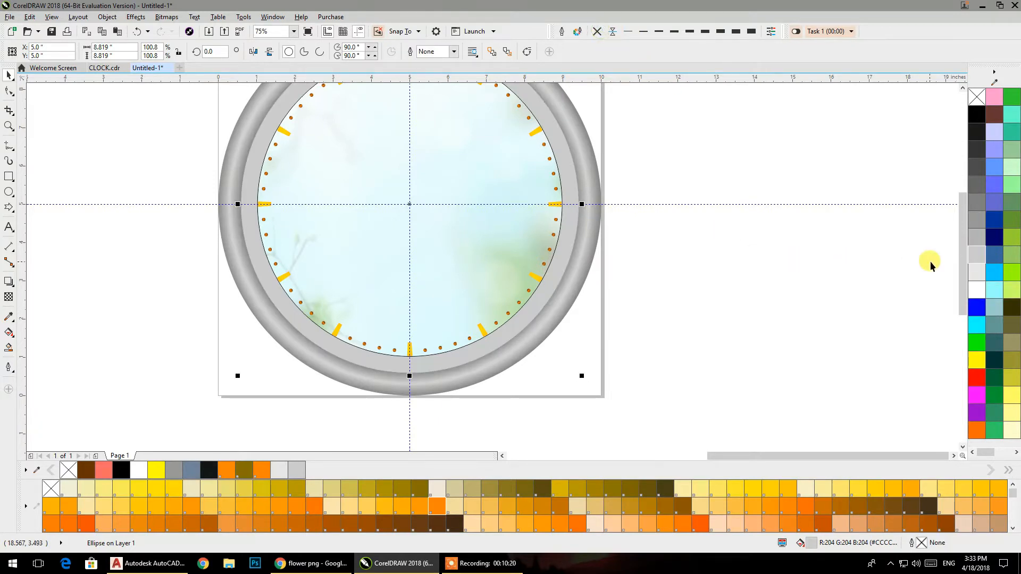
left_click(977, 291)
left_click(767, 268)
- Remove the outline from the circle holding the floral dial picture
left_click(530, 259)
right_click(977, 96)
left_click(709, 251)
scroll(637, 252, "down", 2)
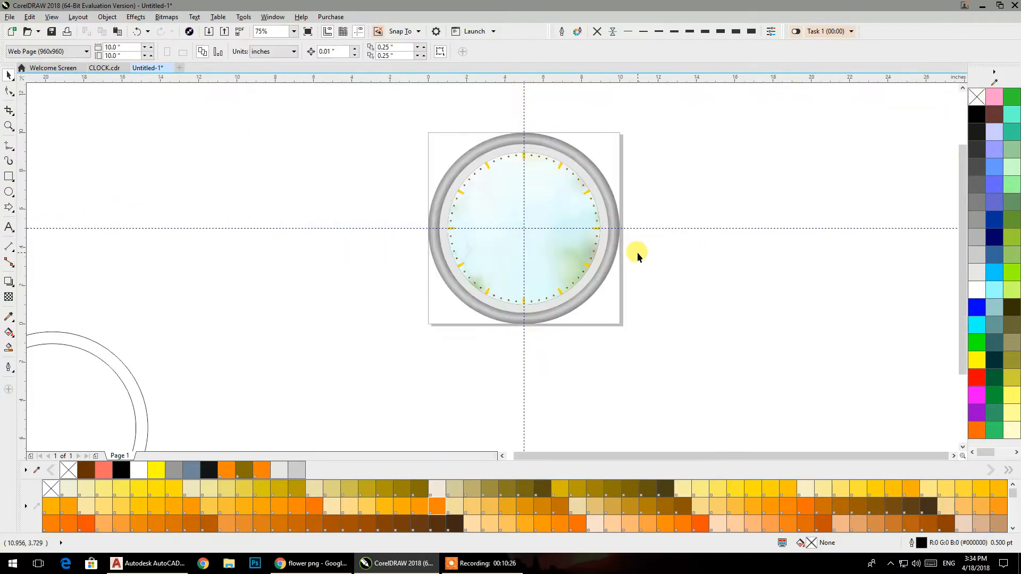
- Delete the horizontal and vertical guidelines crossing the clock's centre
scroll(643, 288, "up", 2)
left_click_drag(645, 289, 655, 324)
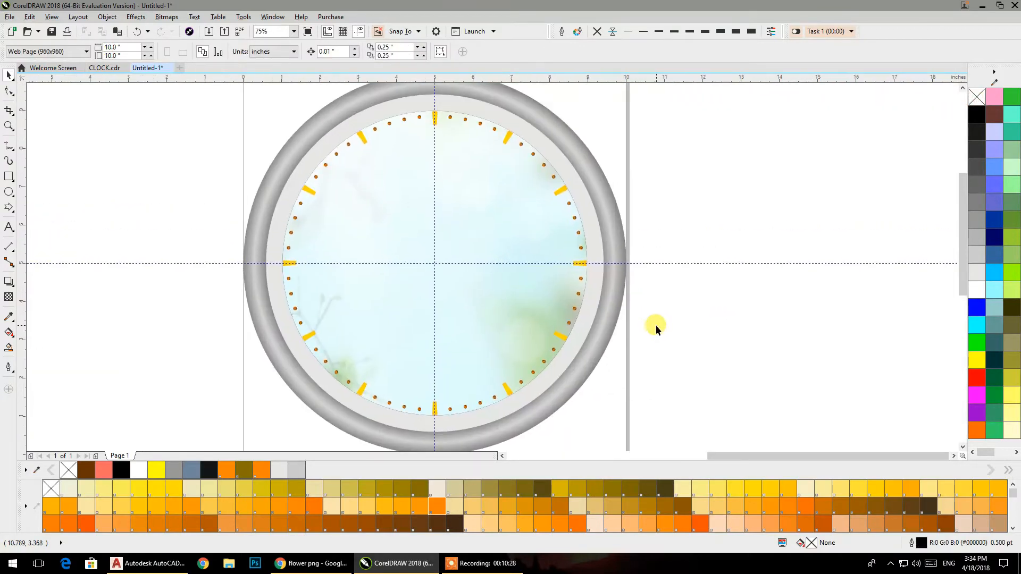
left_click(659, 263)
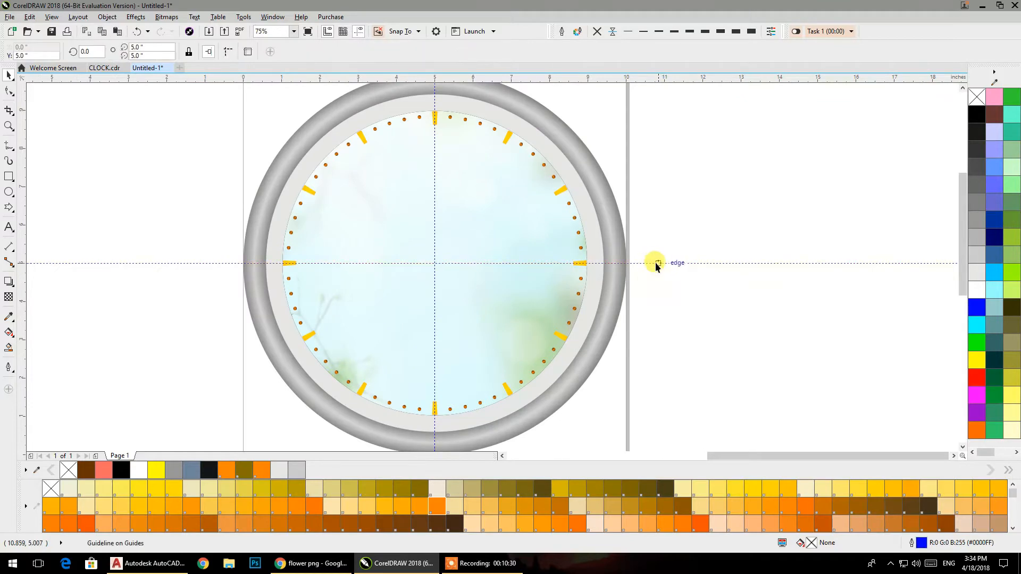
key("Delete")
left_click(435, 100)
key("Delete")
- Draw a tall rectangle about 0.32 by 3.9 in beside the clock and make two side-by-side copies of it
scroll(676, 157, "down", 1)
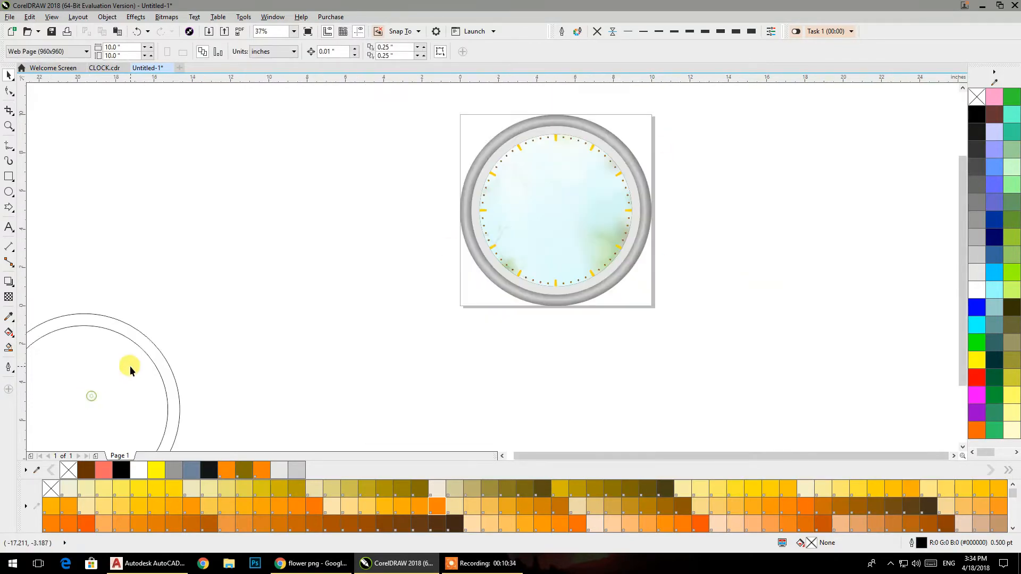
left_click_drag(472, 212, 368, 254)
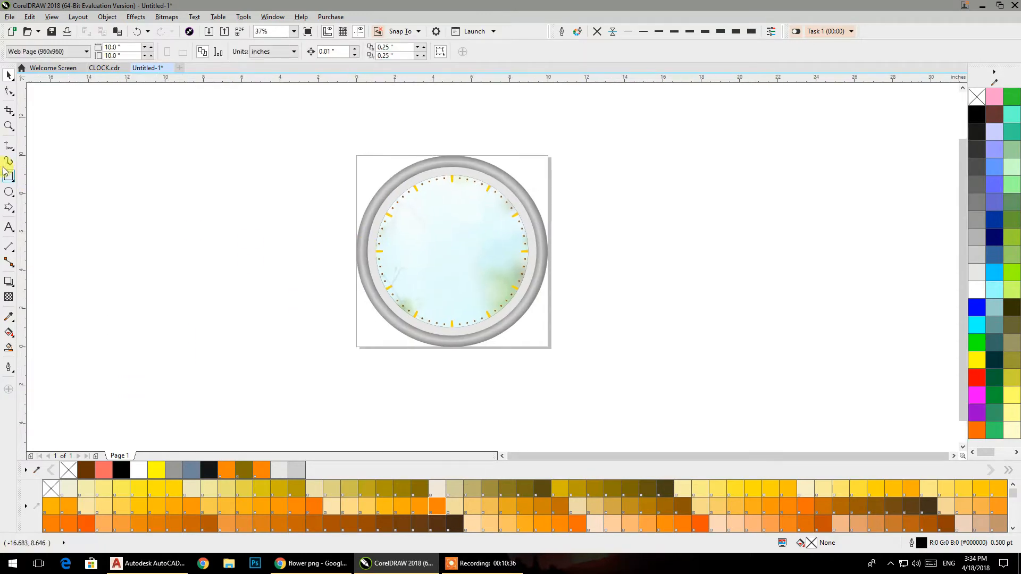
left_click(8, 129)
left_click_drag(338, 136, 572, 365)
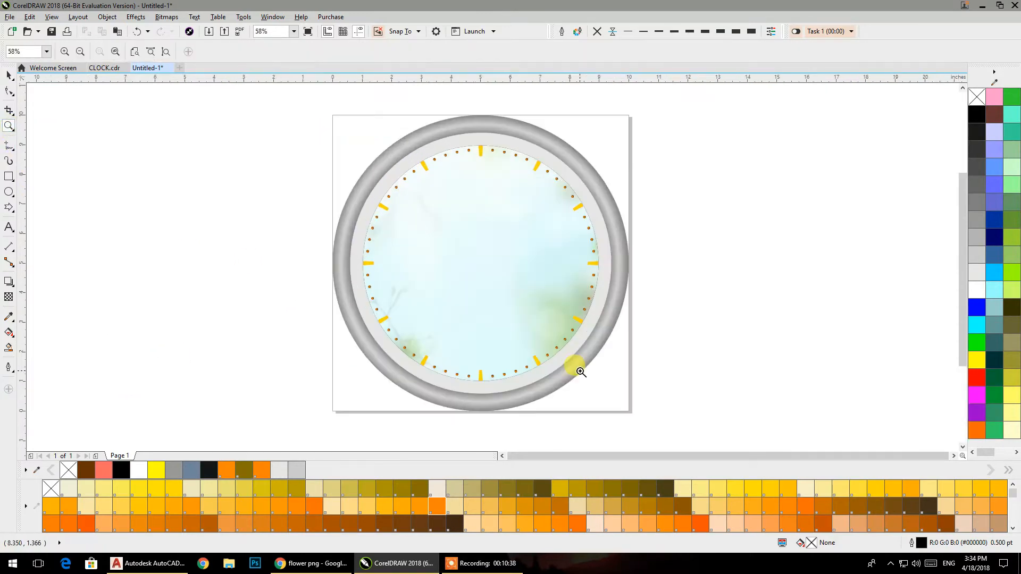
left_click(9, 76)
left_click(9, 176)
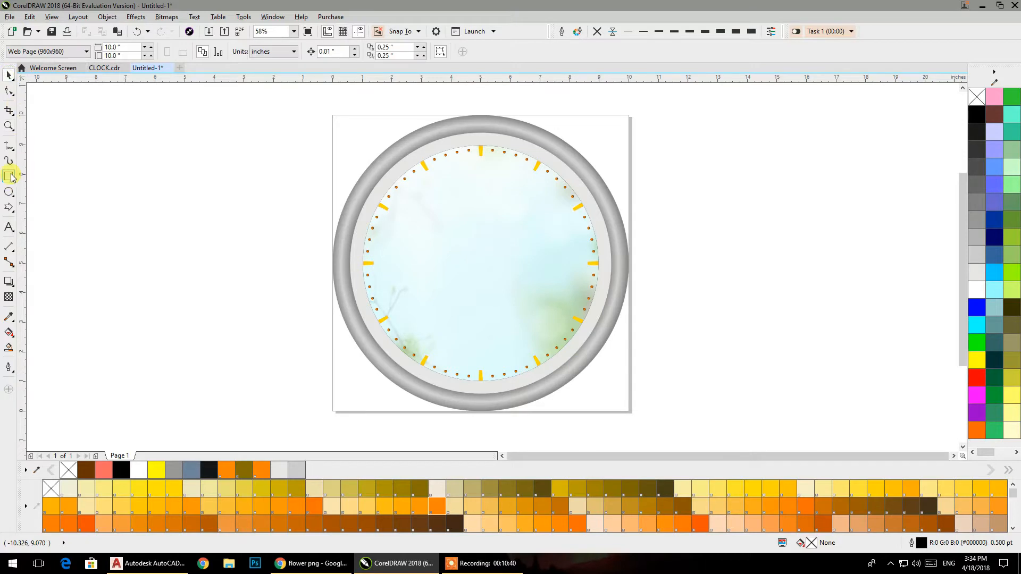
left_click_drag(695, 165, 704, 279)
left_click(12, 77)
left_click_drag(698, 240, 742, 238)
left_click(720, 196)
- Shorten the rectangle nearest the clock to about 3.07 in and widen it to about 0.4 in
left_click(696, 166)
left_click_drag(700, 160, 700, 189)
scroll(694, 229, "up", 2)
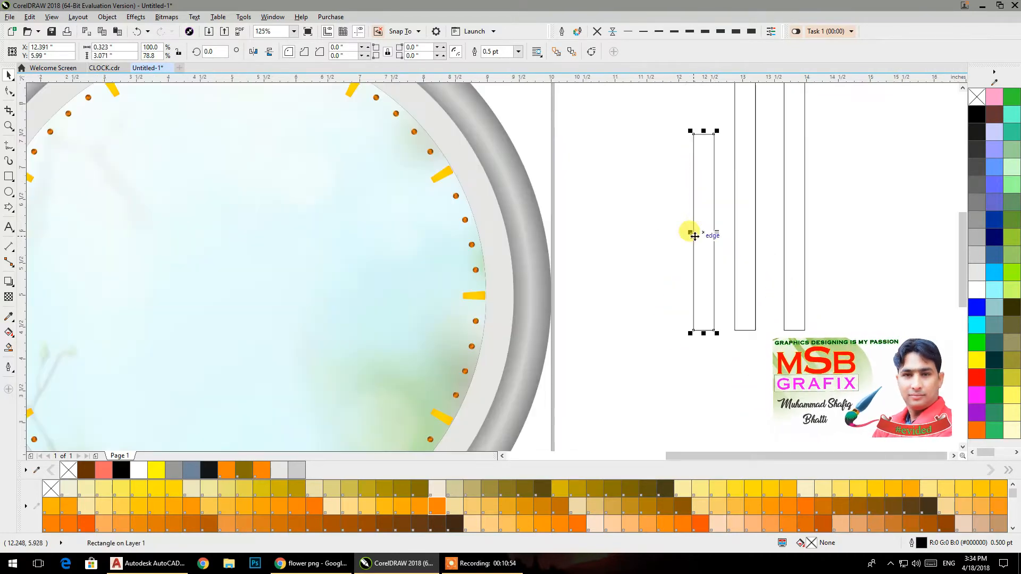
mouse_move(687, 232)
left_mouse_down()
mouse_move(677, 237)
mouse_move(689, 232)
left_mouse_up()
- Narrow the rectangle farthest from the clock to about 0.16 in and lengthen it to about 4.46 in
left_click(784, 211)
left_click_drag(784, 206, 792, 208)
scroll(760, 183, "down", 2)
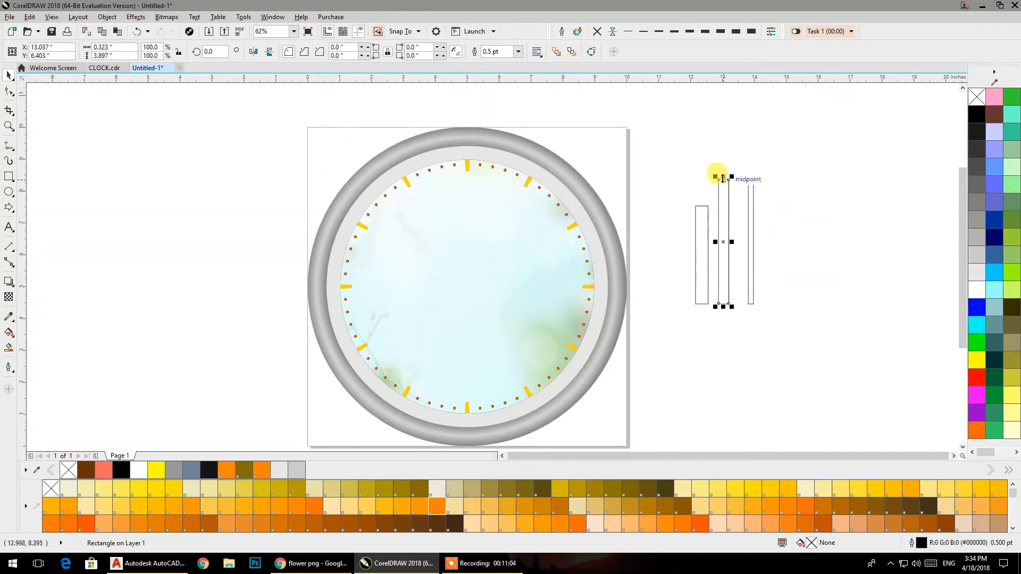
left_click_drag(749, 177, 750, 162)
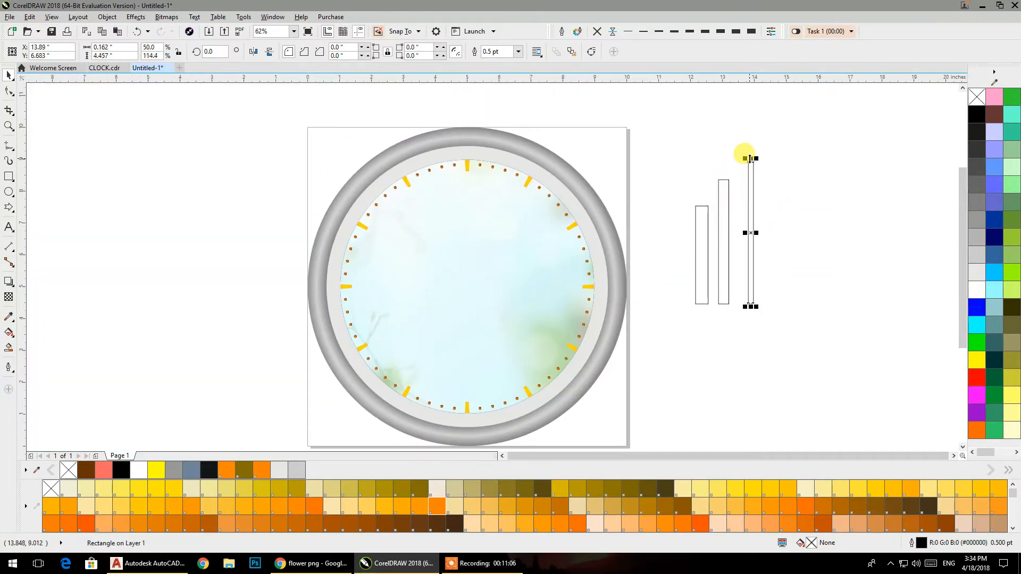
left_click(790, 335)
- Add the letter S as artistic text in the empty area beyond the three rectangles
left_click_drag(735, 246, 679, 157)
key("shift+F2")
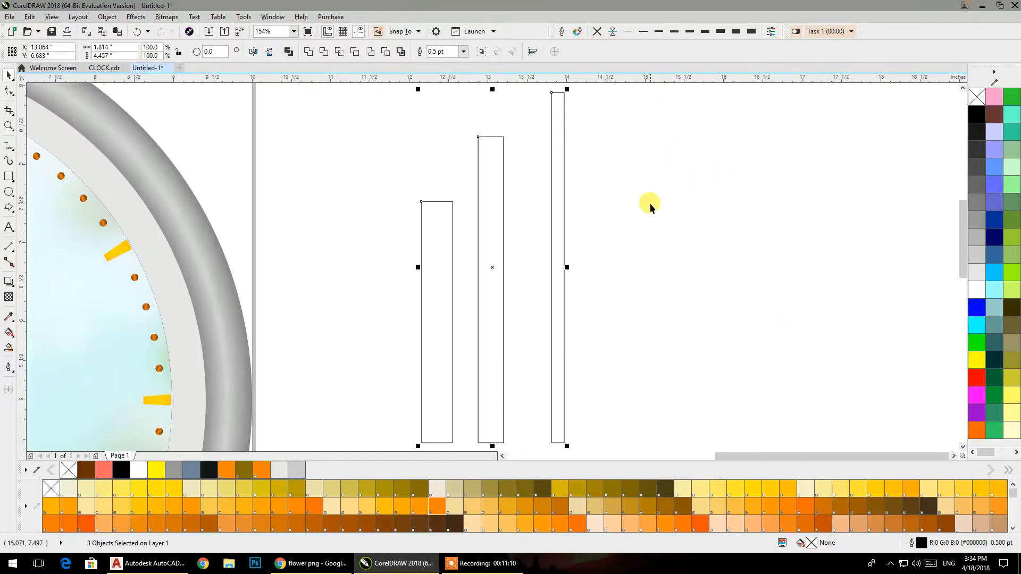
scroll(649, 203, "up", 2)
scroll(615, 215, "down", 2)
left_click(409, 188)
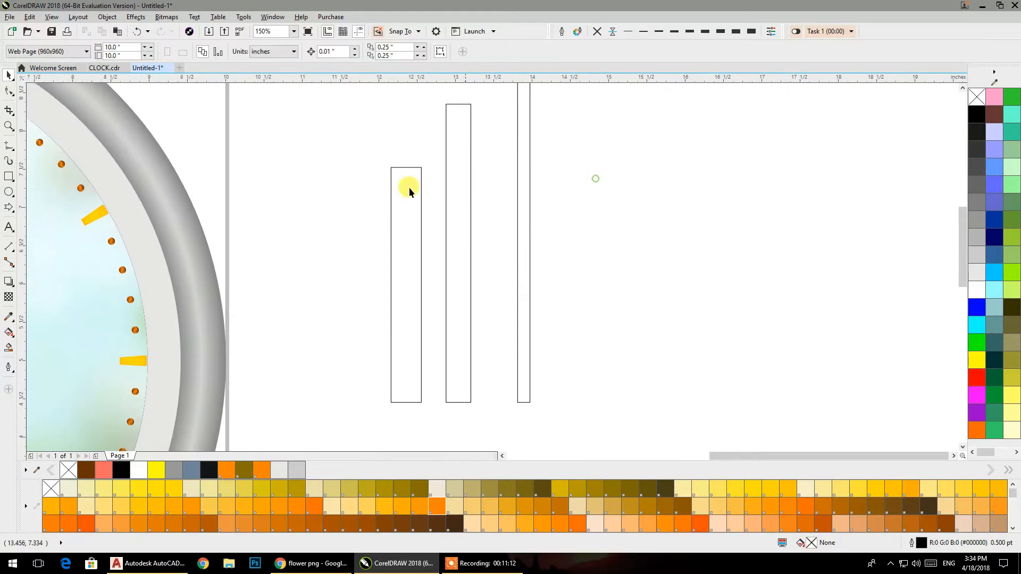
left_click(11, 228)
left_click(602, 234)
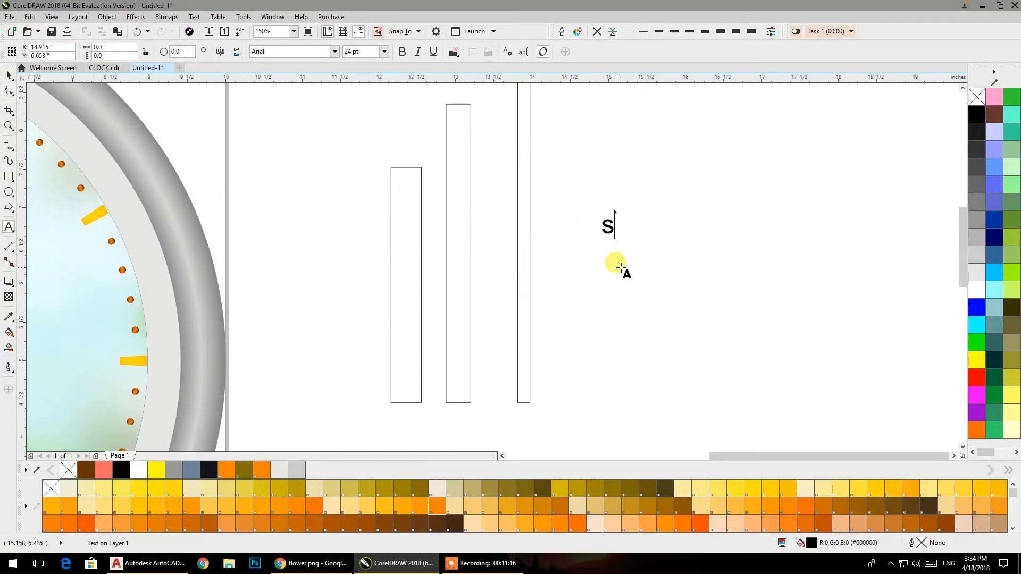
type("S")
left_click(10, 74)
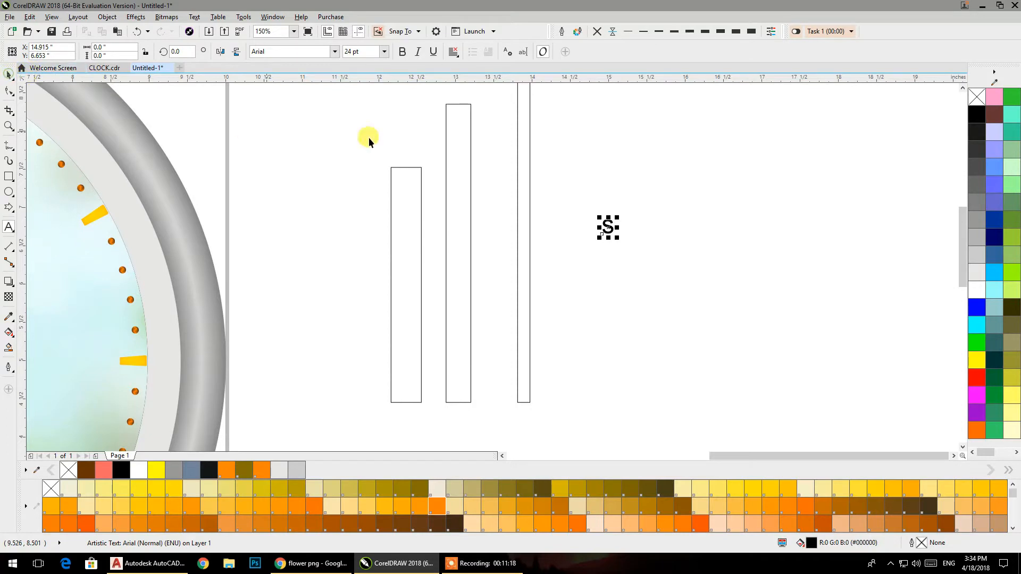
- Set the letter's font to Back to Black Demo and change its case to a capital S
left_click(335, 51)
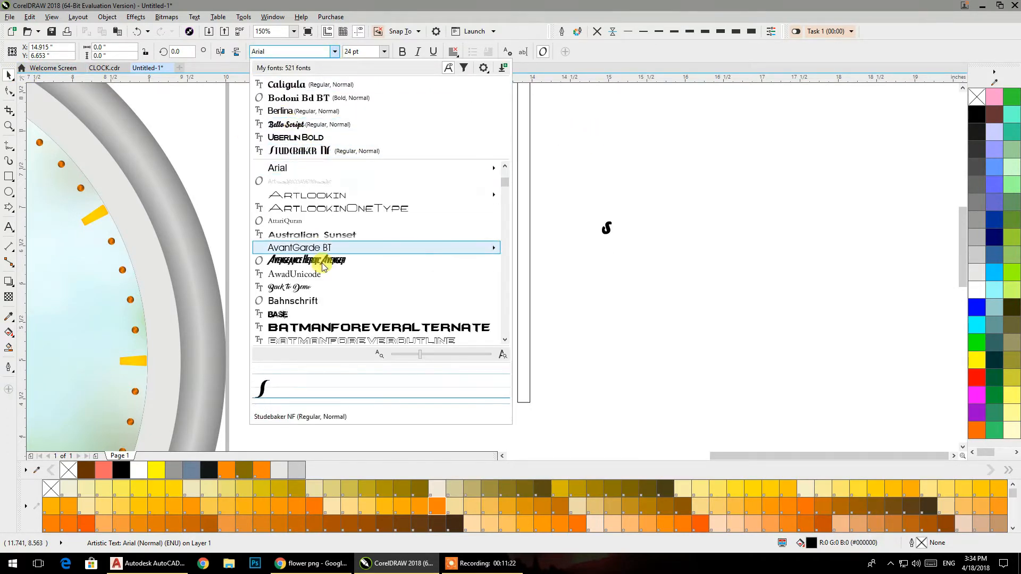
left_click(303, 288)
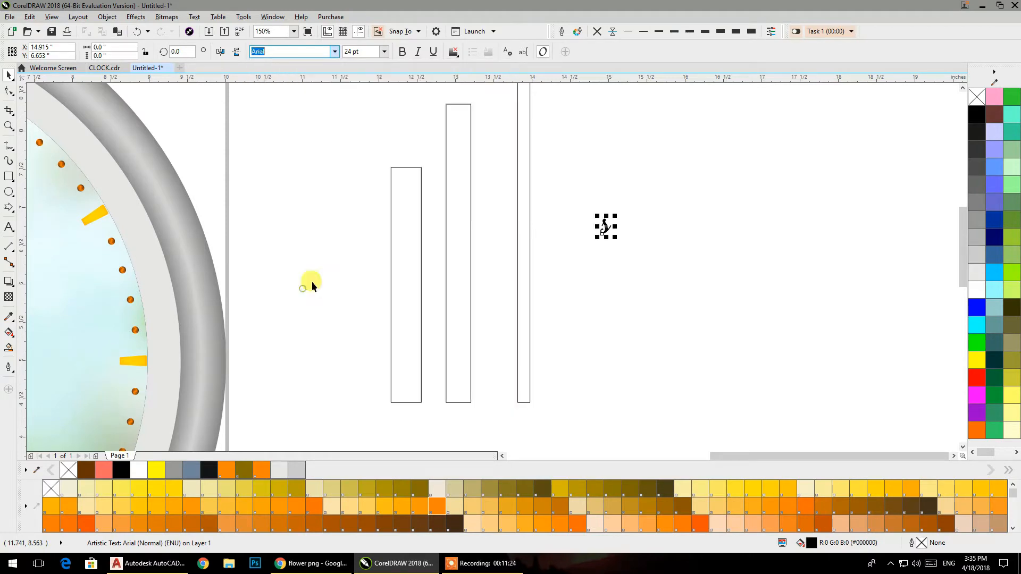
left_click(195, 17)
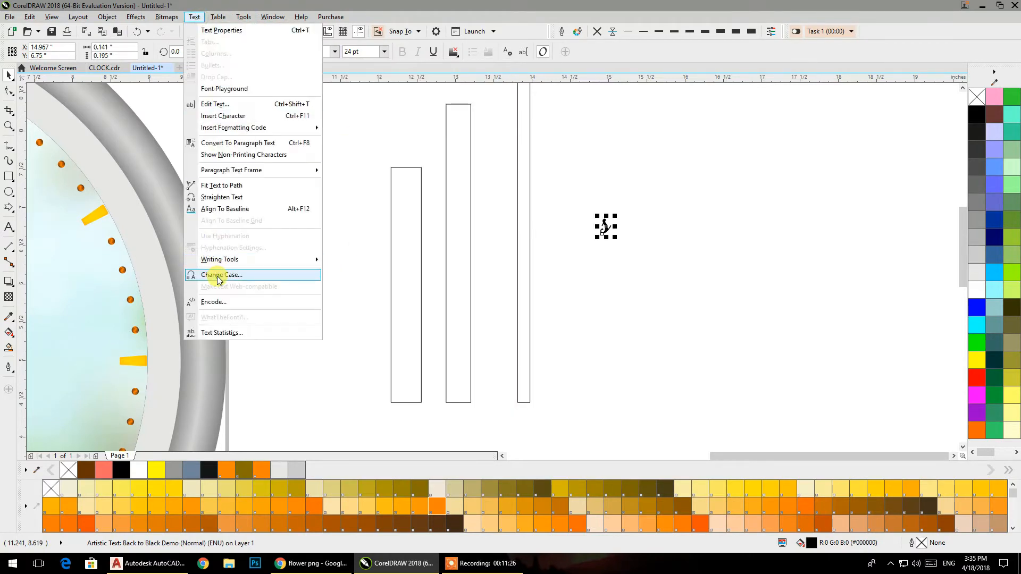
left_click(222, 275)
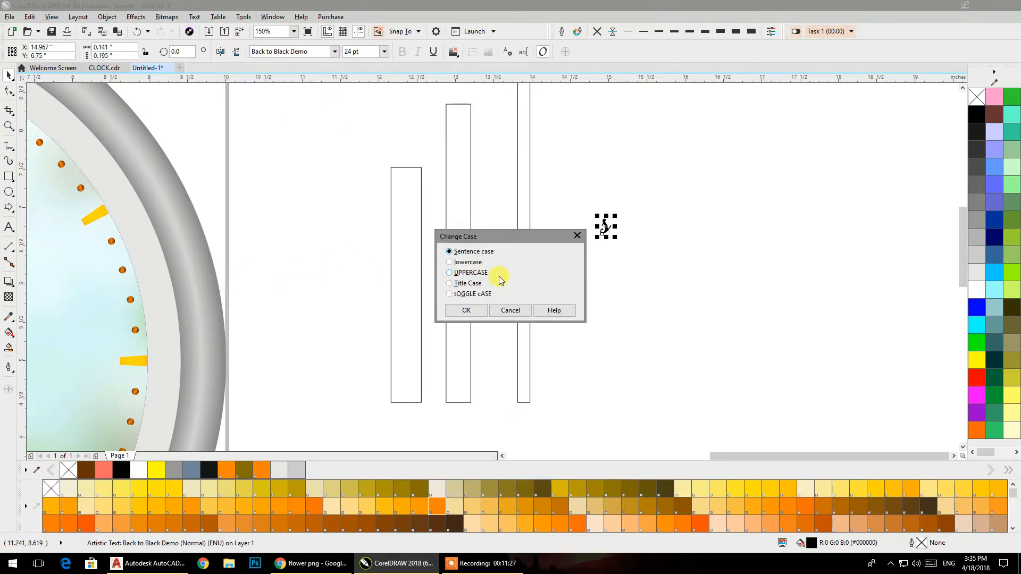
left_click(469, 310)
- Enlarge the letter S to about 83.7 pt and undo its trial placement over the shortest rectangle
left_click_drag(624, 245, 423, 274)
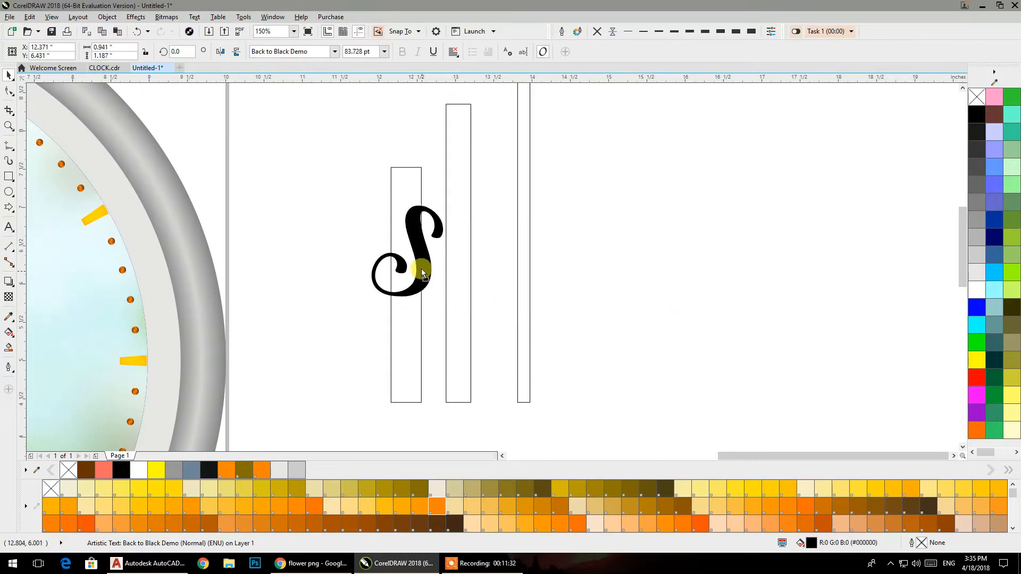
key("ctrl+z")
left_click(658, 298)
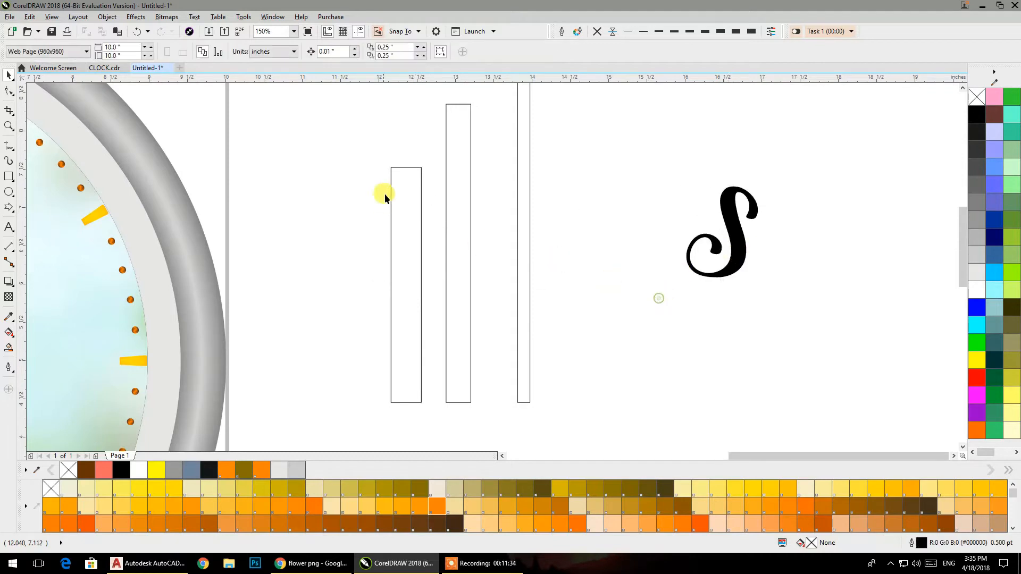
- Convert the shortest rectangle to curves and add nodes at the middle of its top edge and on its upper left edge
left_click(400, 168)
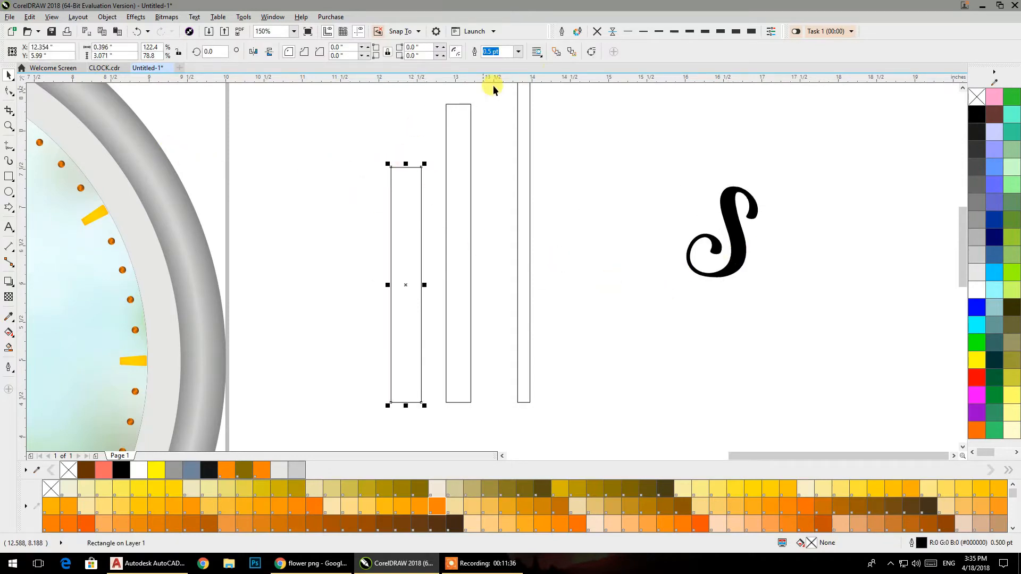
left_click(591, 51)
scroll(403, 154, "up", 3)
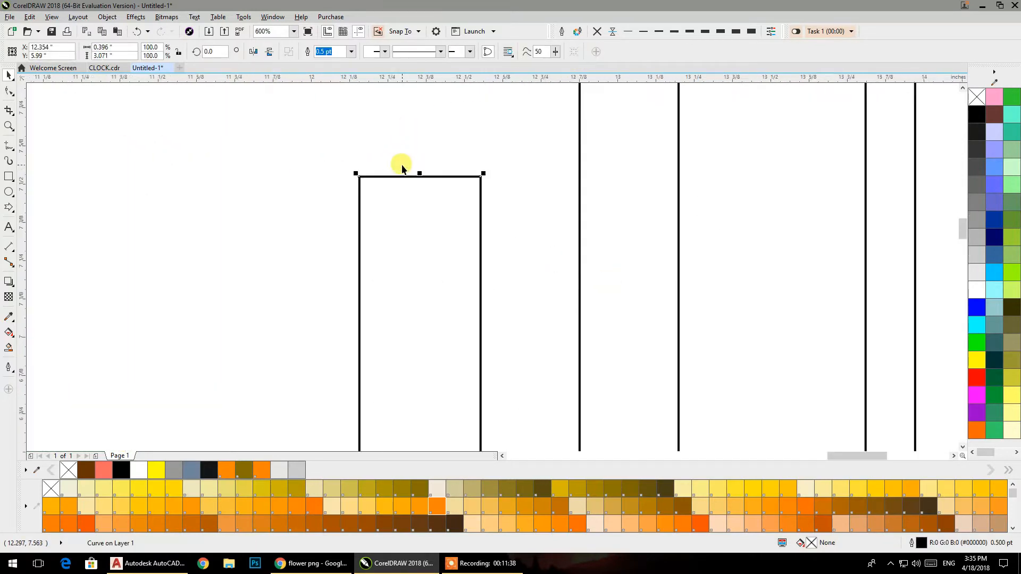
left_click(10, 91)
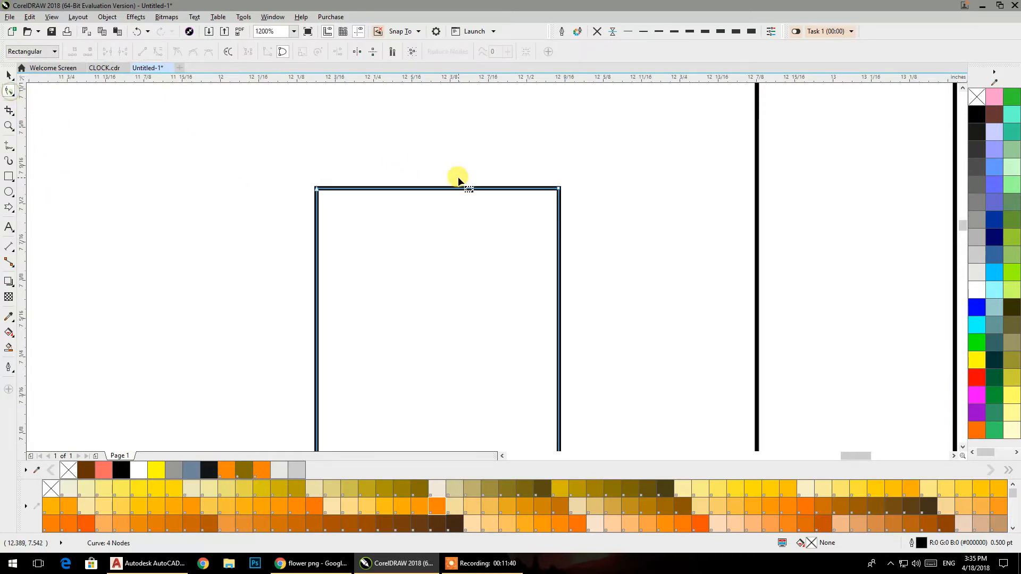
double_click(433, 188)
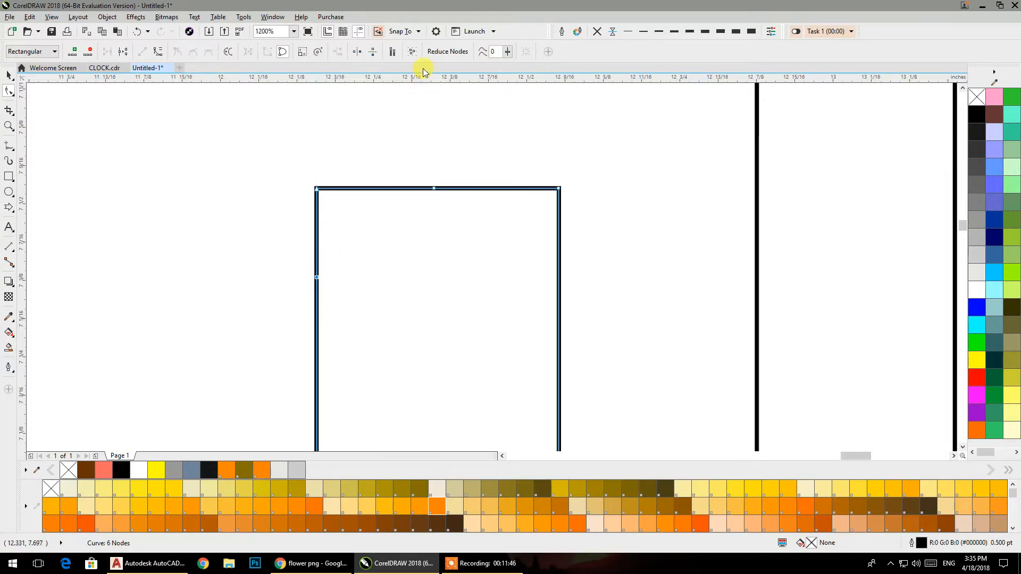
- Add a node on the shortest rectangle's right edge along a horizontal guideline level with the left node, then delete both top corner nodes
left_click_drag(403, 84, 481, 276)
left_click(559, 275)
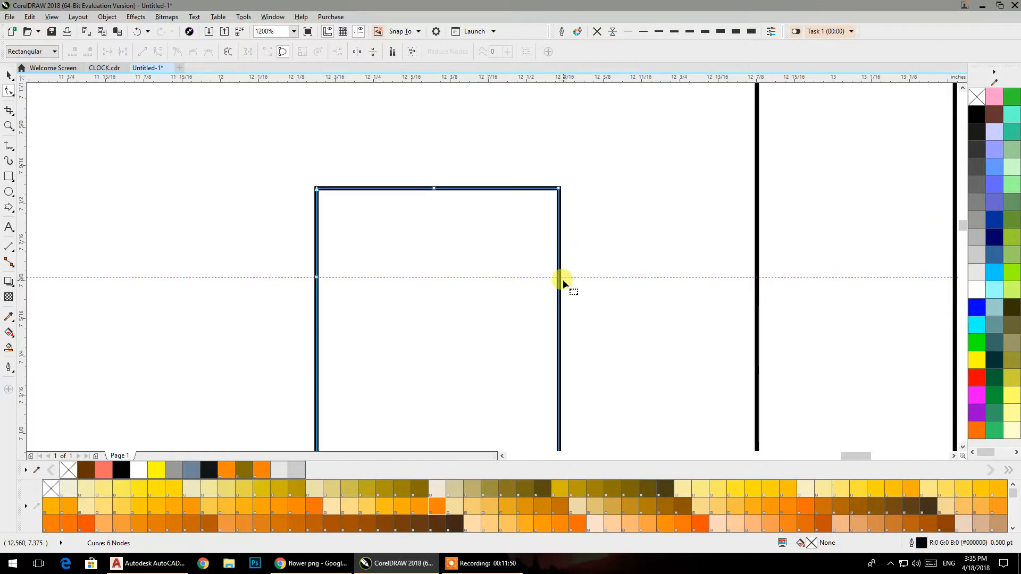
double_click(559, 278)
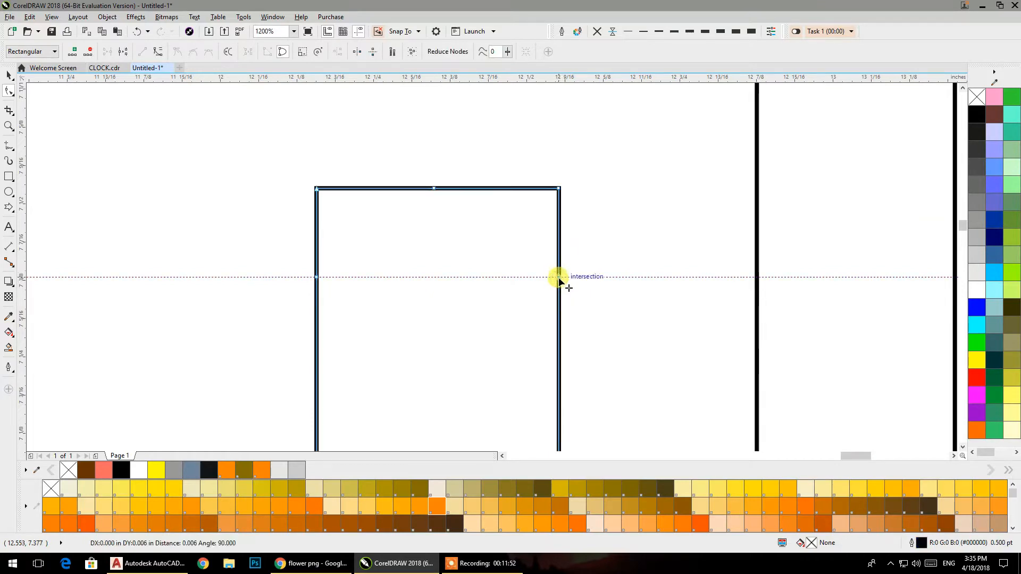
double_click(559, 188)
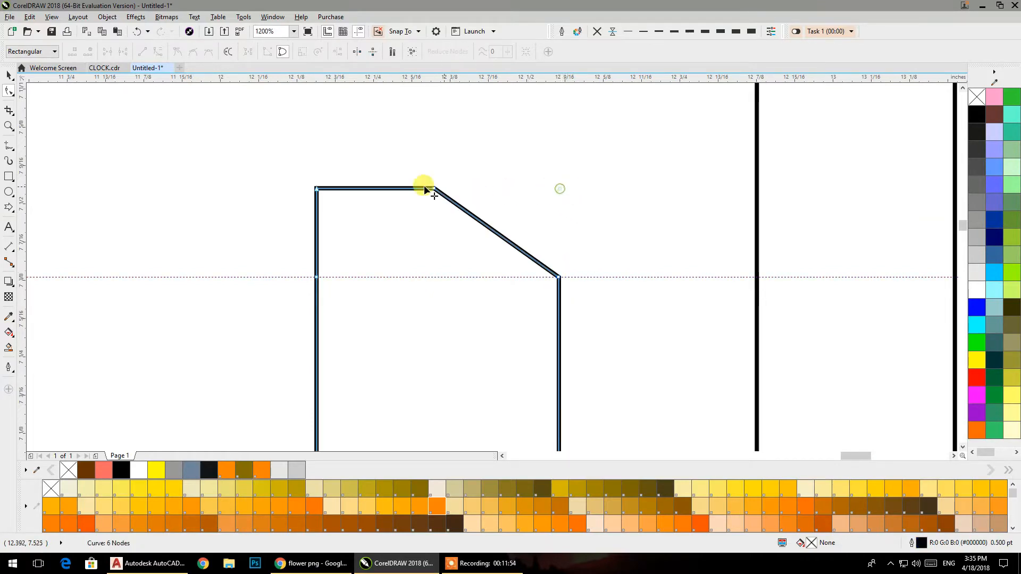
double_click(316, 188)
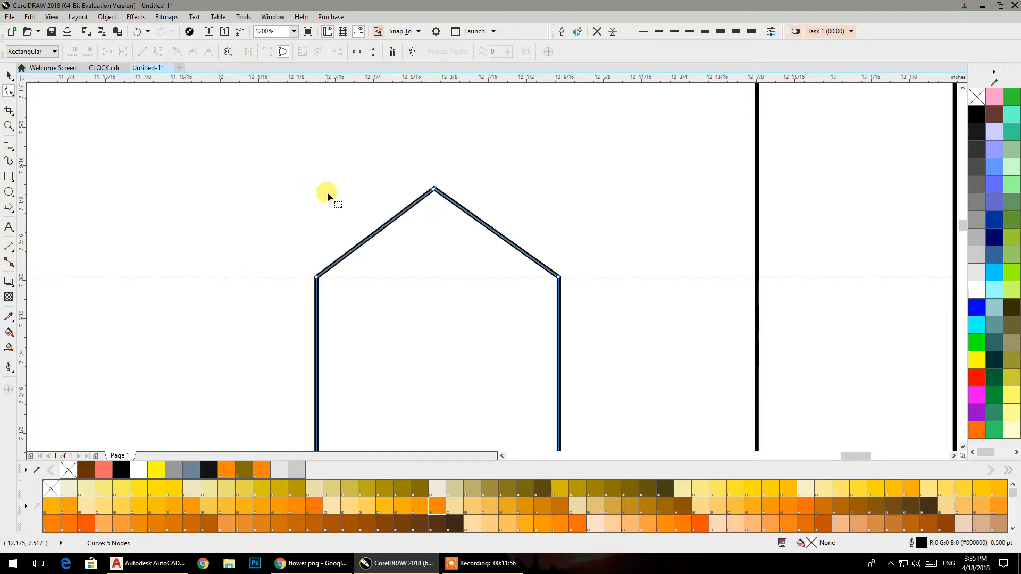
left_click(9, 77)
scroll(468, 258, "down", 4)
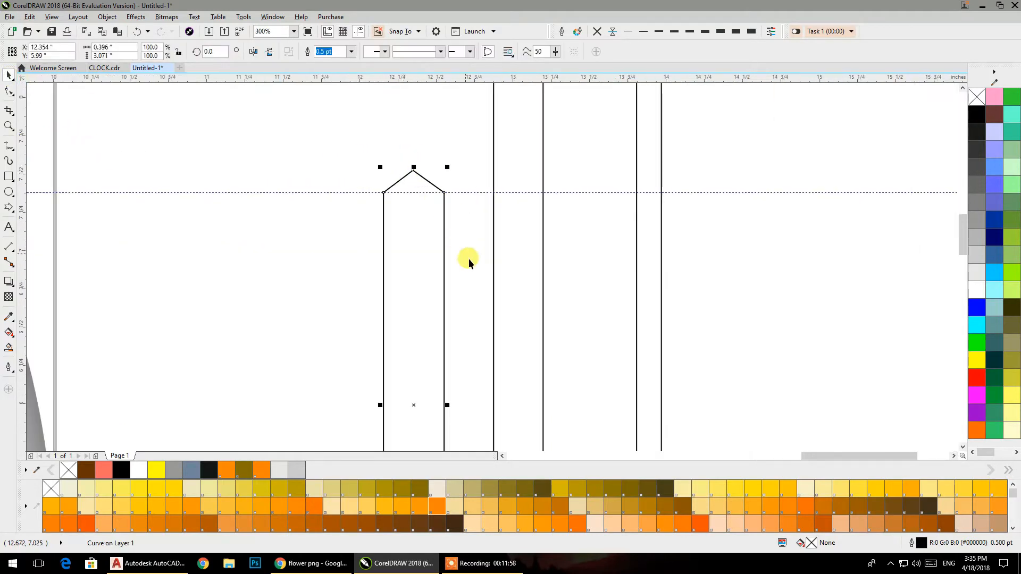
- Taper the pointed hand by moving both bottom corner nodes slightly inward along its base
left_click(485, 339)
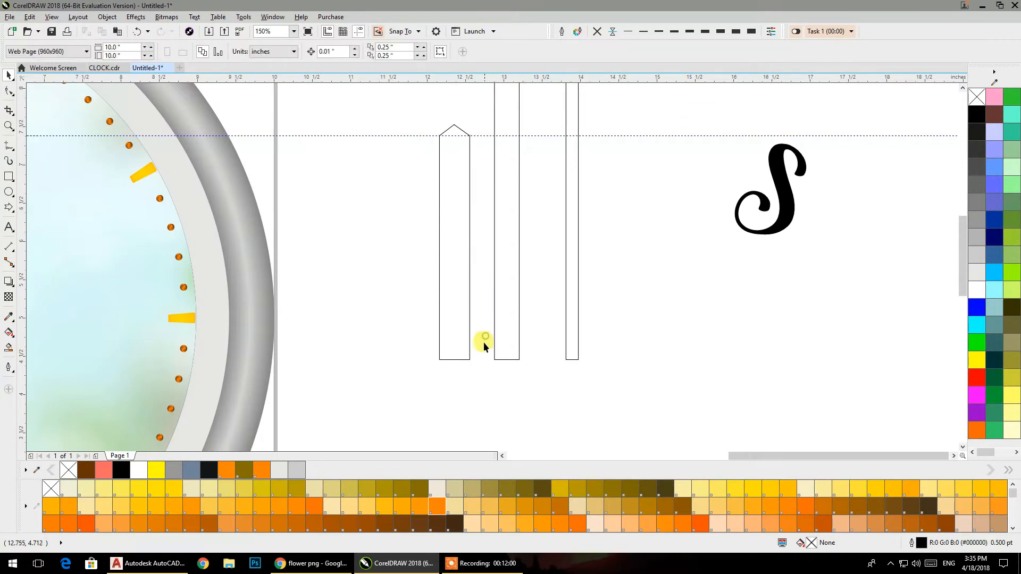
left_click(470, 354)
scroll(452, 365, "up", 8)
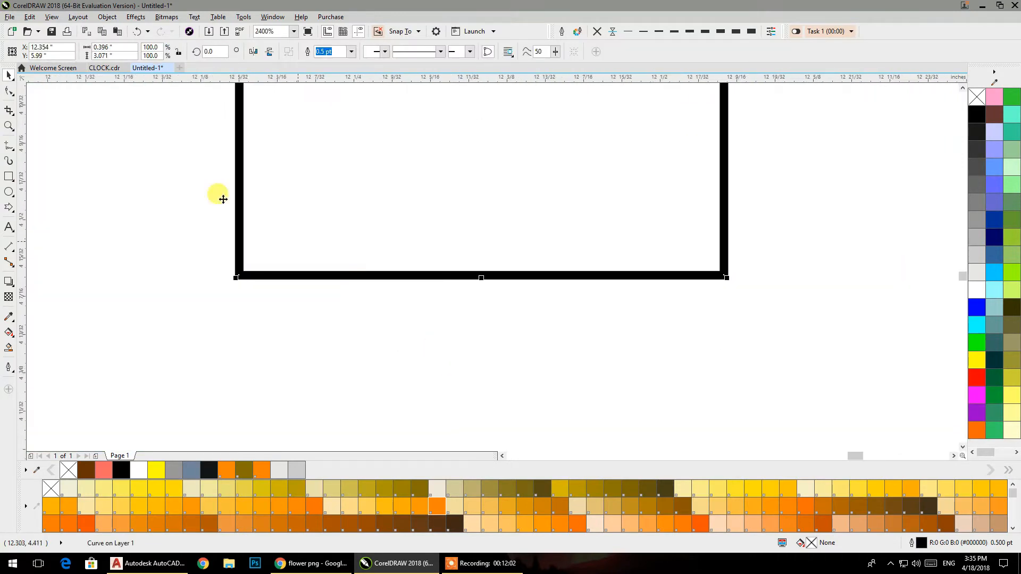
left_click(9, 91)
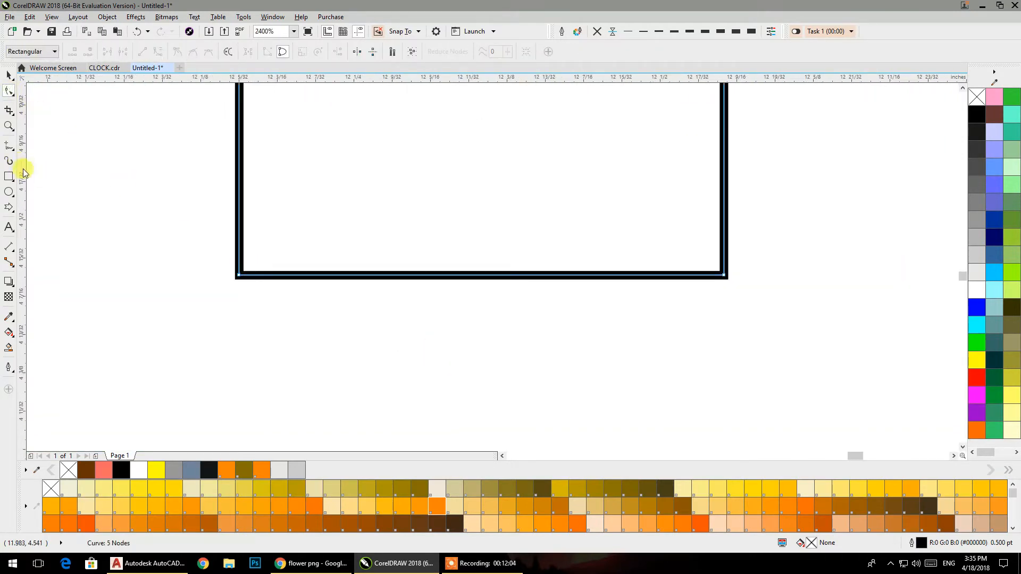
left_click_drag(238, 273, 278, 275)
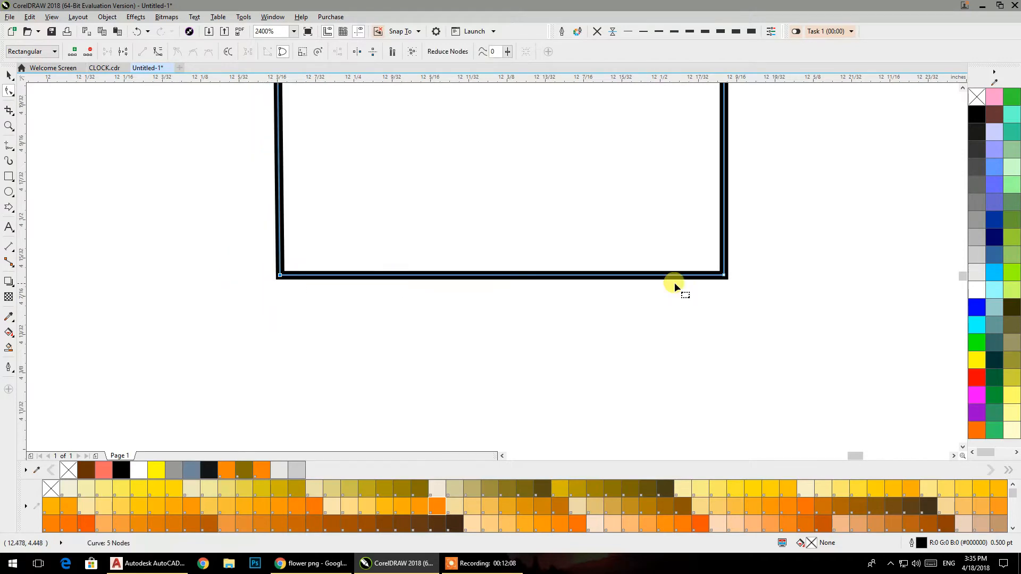
left_click_drag(723, 277, 692, 274)
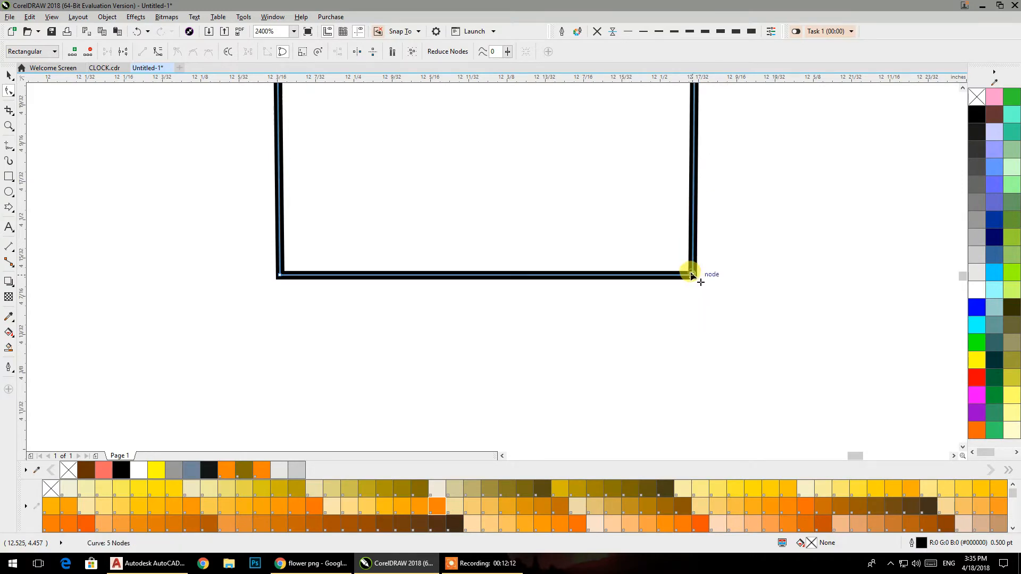
scroll(646, 239, "down", 6)
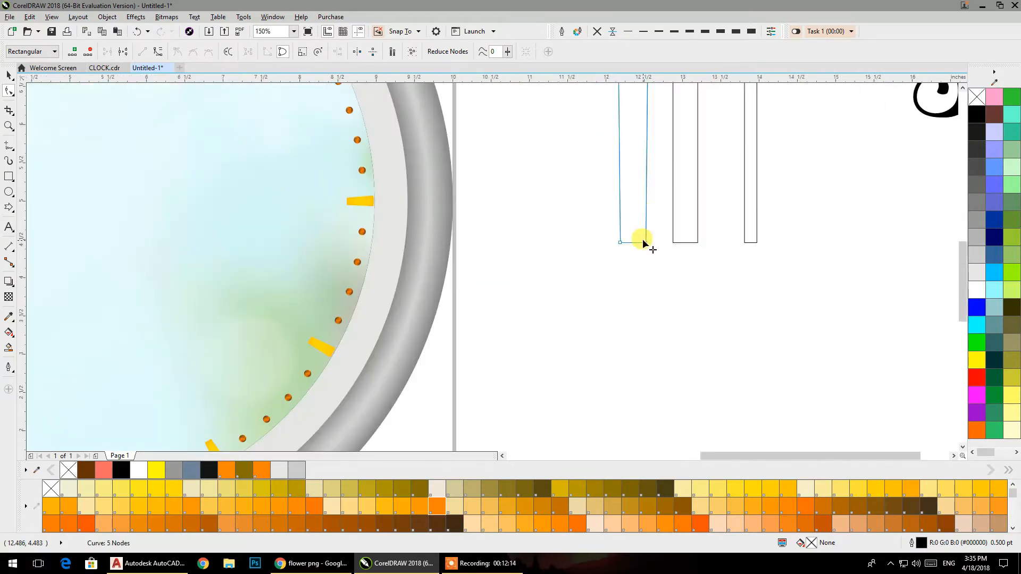
scroll(642, 238, "up", 5)
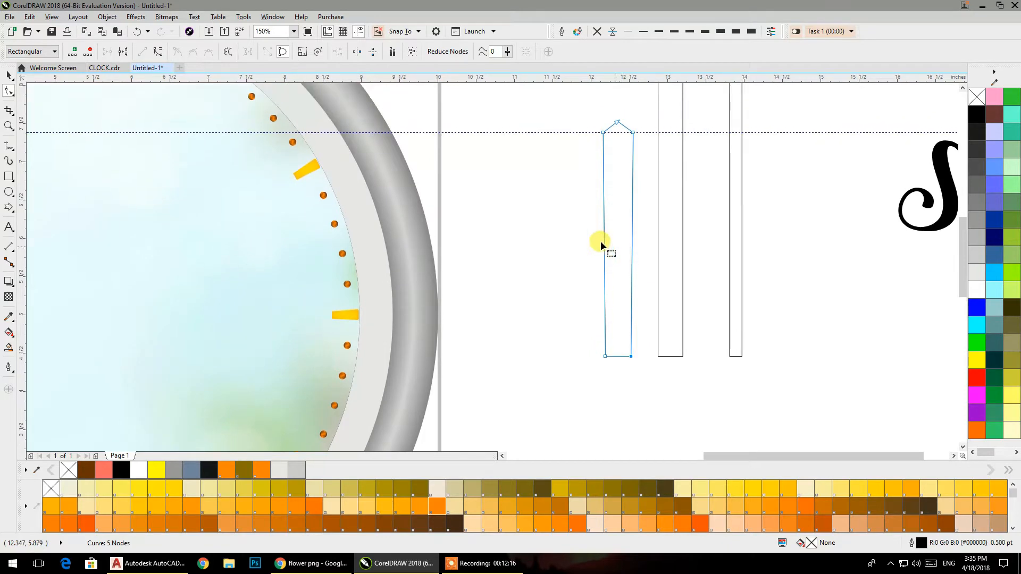
left_click(8, 77)
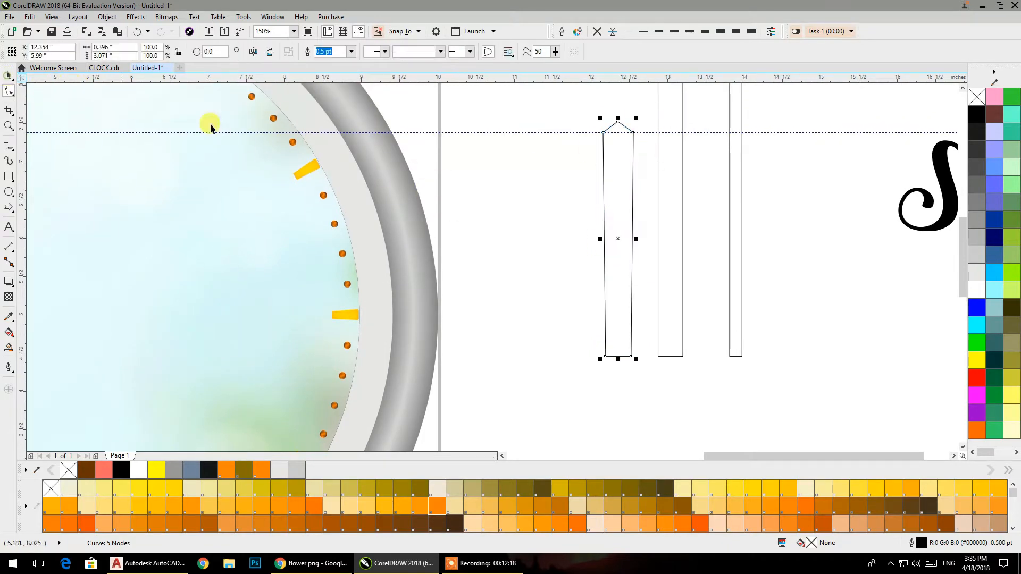
- Place the letter S over the middle of the pointed hand and rotate it to about 19.7°
left_click(841, 245)
left_click_drag(916, 193, 623, 214)
left_click_drag(568, 268, 585, 281)
left_click(558, 274)
left_click_drag(627, 209, 634, 221)
- Trim the pointed hand with the letter S and move the S back to the empty area
left_click(623, 151, "shift")
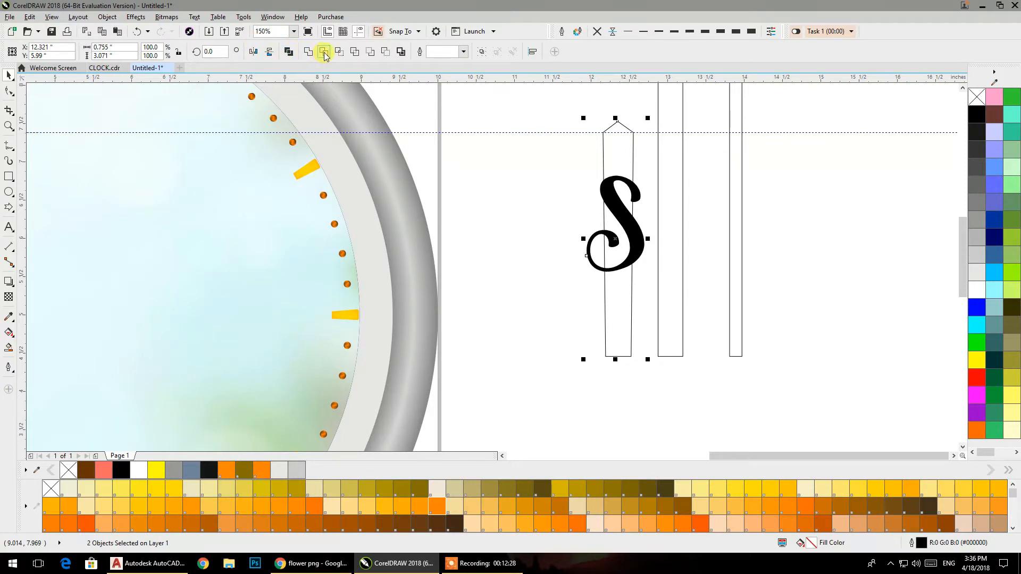
left_click(323, 52)
left_click(543, 216)
left_click_drag(605, 209, 848, 197)
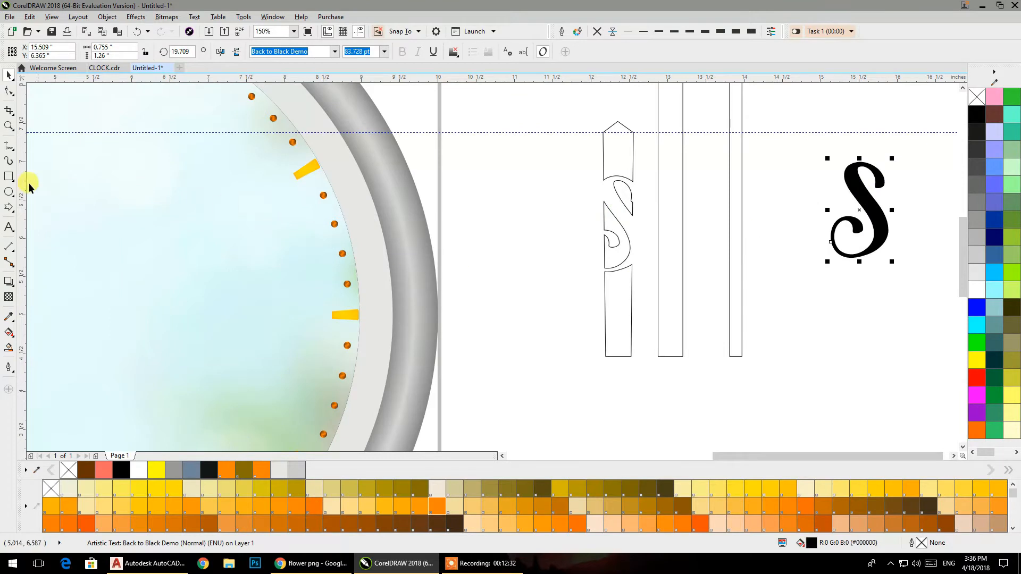
- Draw a narrow vertical rectangle about 0.05 inch wide, place it over the pointed hand and shorten it to about 2.27 inches
left_click(9, 177)
left_click_drag(538, 161, 539, 390)
left_click(8, 76)
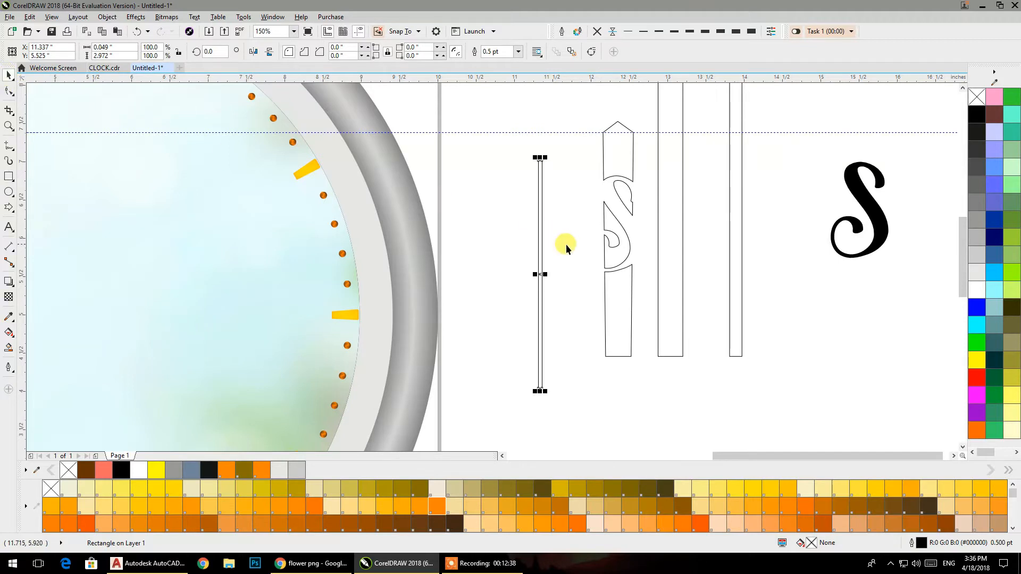
left_click_drag(539, 240, 611, 211)
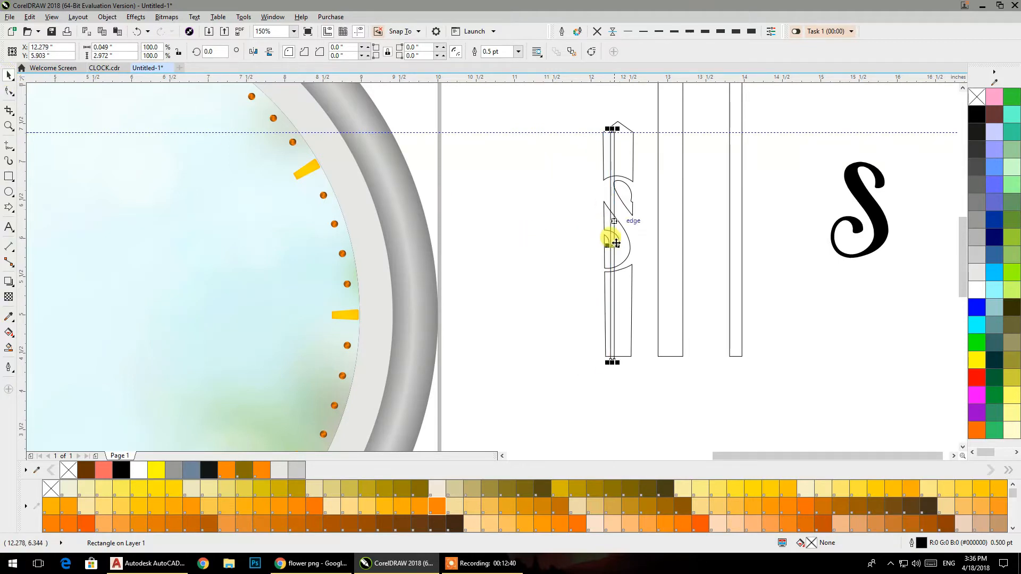
left_click_drag(612, 366, 609, 310)
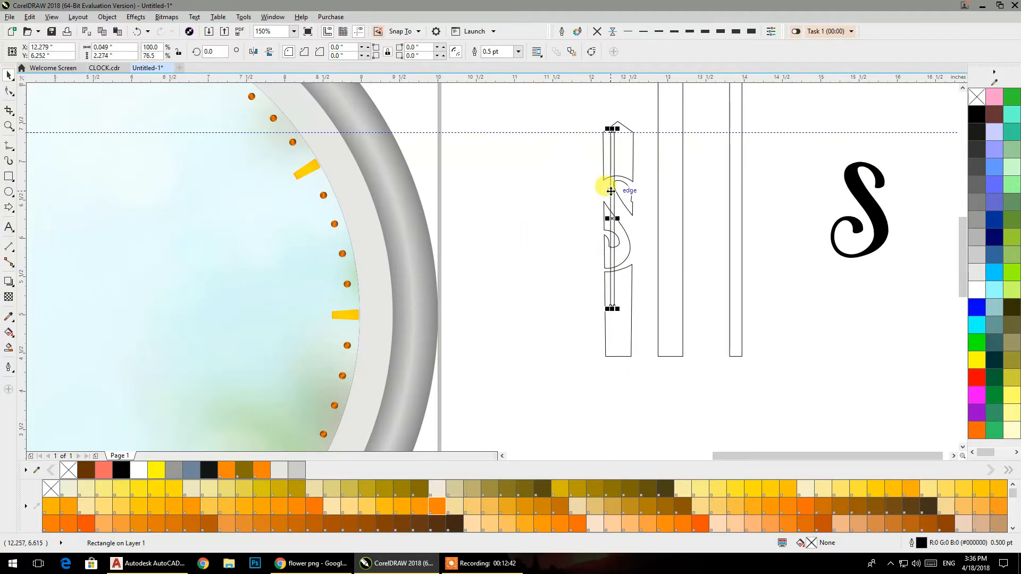
- Rotate the narrow strip about 1° and position it just inside the pointed hand's left edge
scroll(603, 186, "up", 4)
scroll(603, 198, "down", 3)
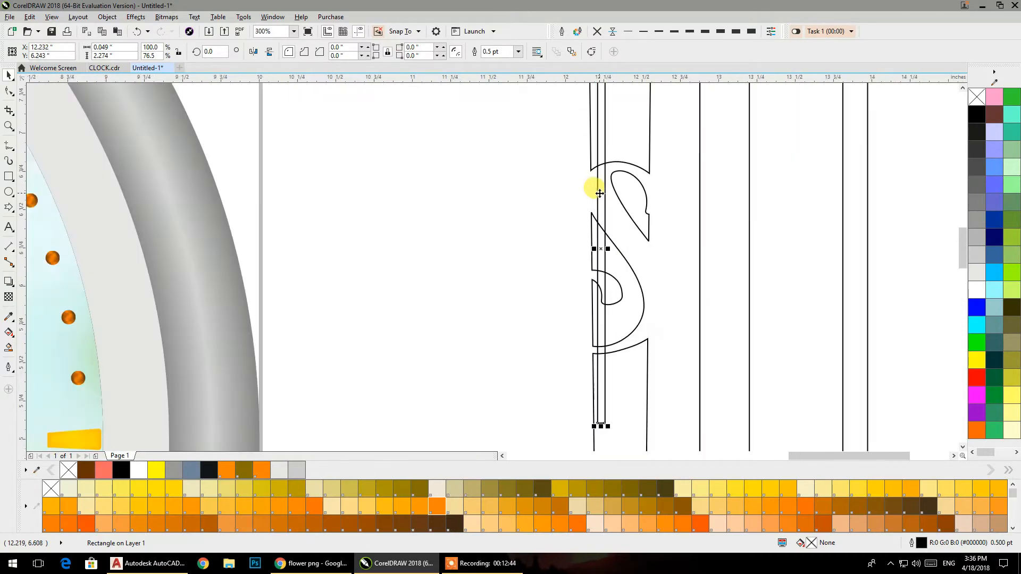
scroll(565, 144, "up", 1)
scroll(568, 378, "up", 1)
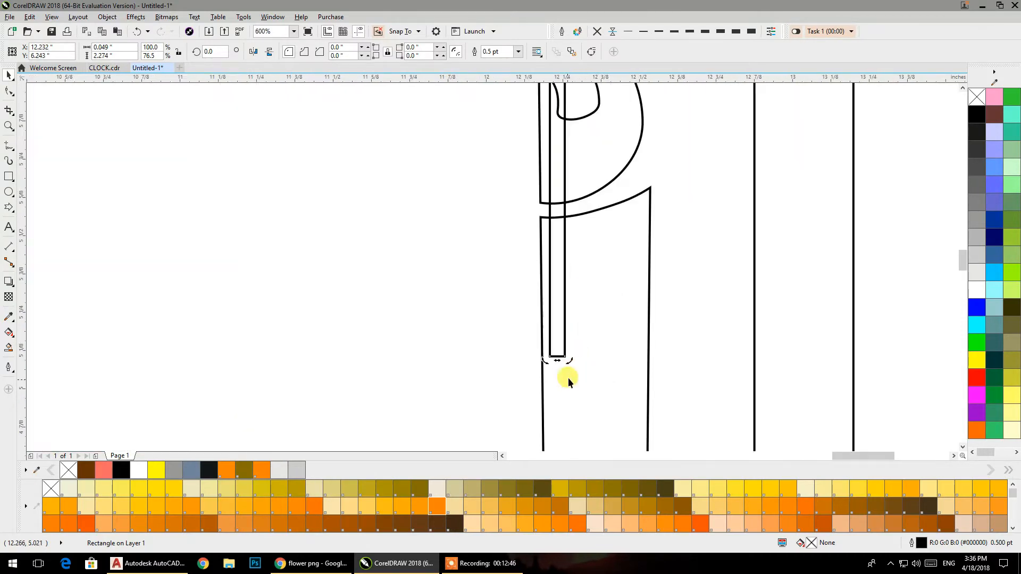
left_click_drag(569, 356, 572, 356)
left_click(468, 286)
scroll(464, 259, "down", 1)
left_click_drag(481, 299, 508, 387)
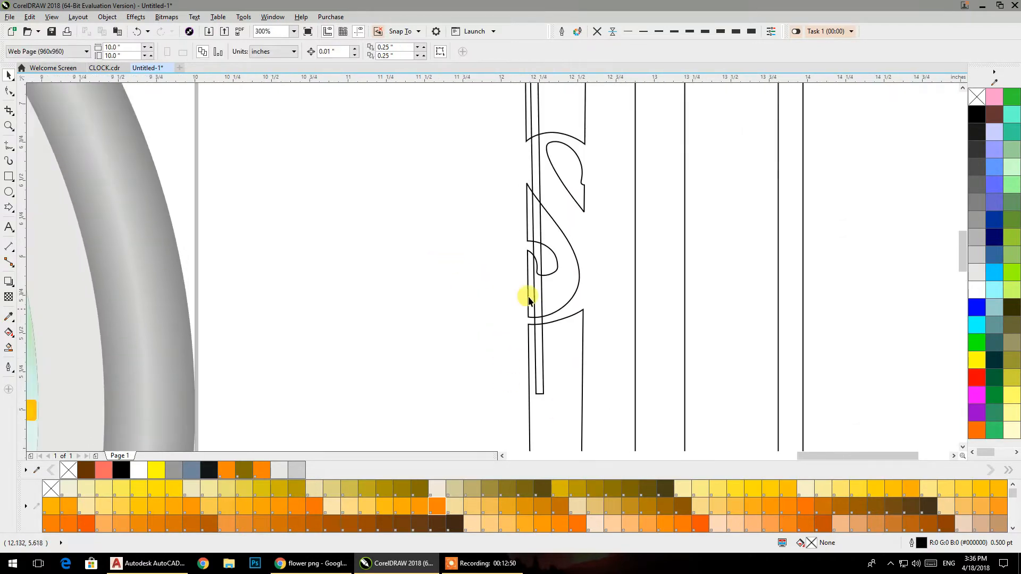
left_click(542, 184)
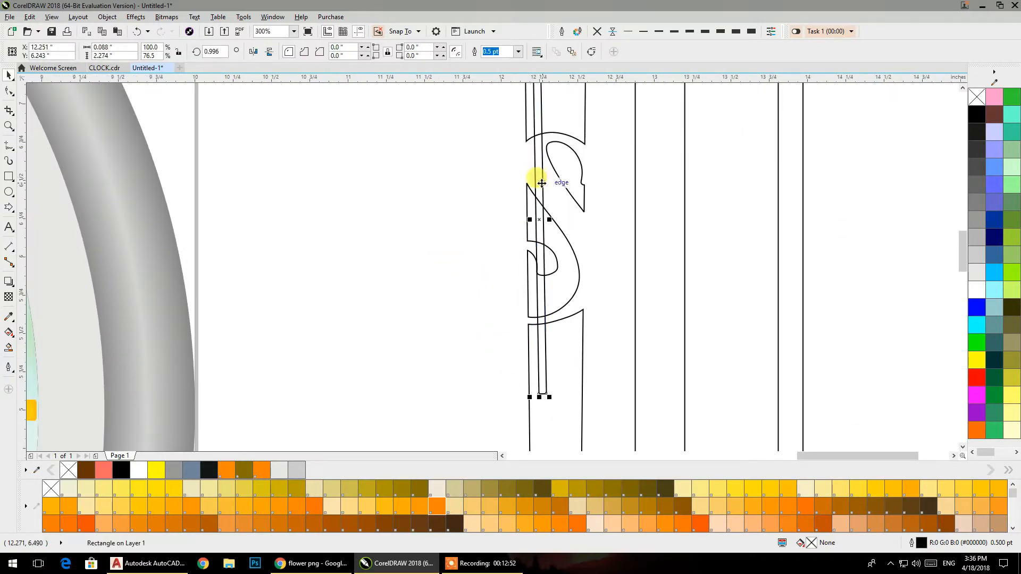
- Duplicate the slanted strip near the pointed hand's right edge and weld the copy to the hand
left_click_drag(541, 184, 575, 190)
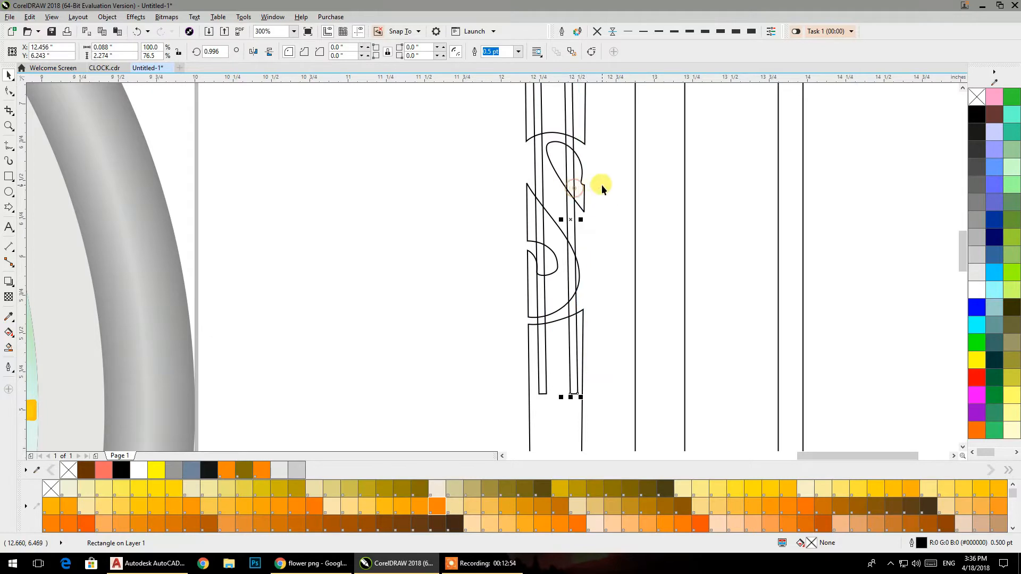
left_click(582, 137, "shift")
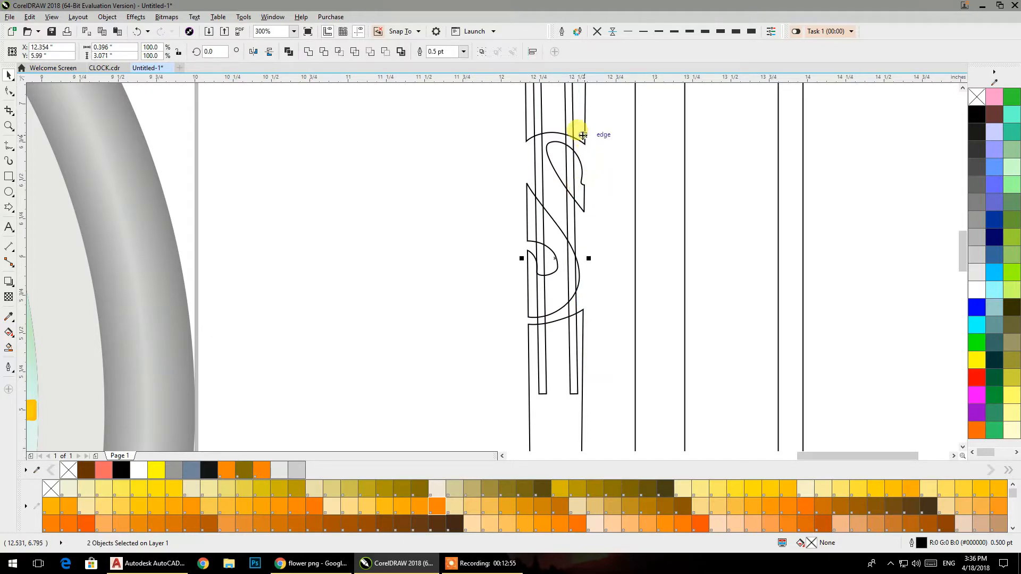
left_click(309, 52)
left_click(434, 113)
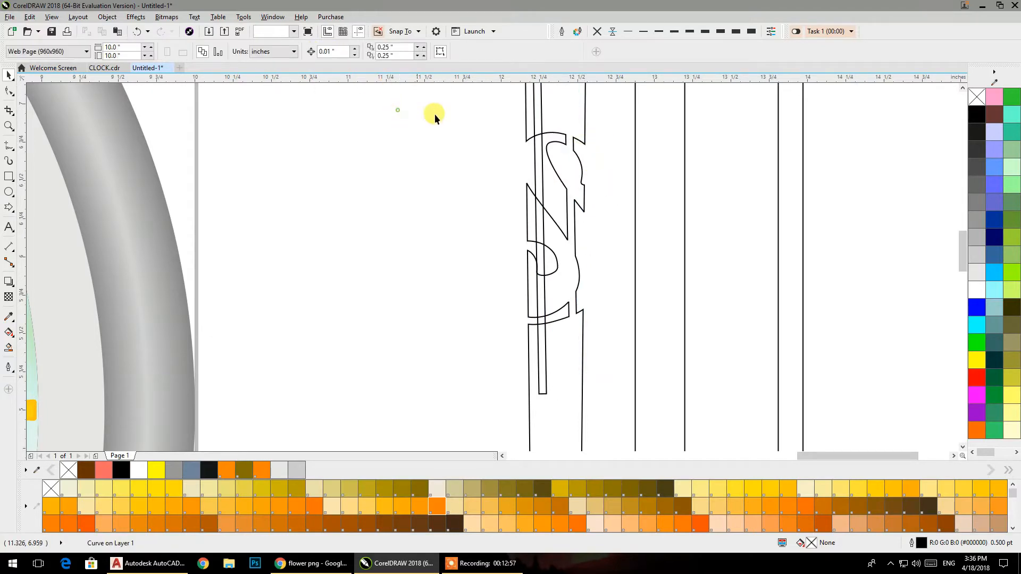
- Weld the remaining strip near the left edge to the pointed hand
left_click(540, 129)
left_click(550, 119, "shift")
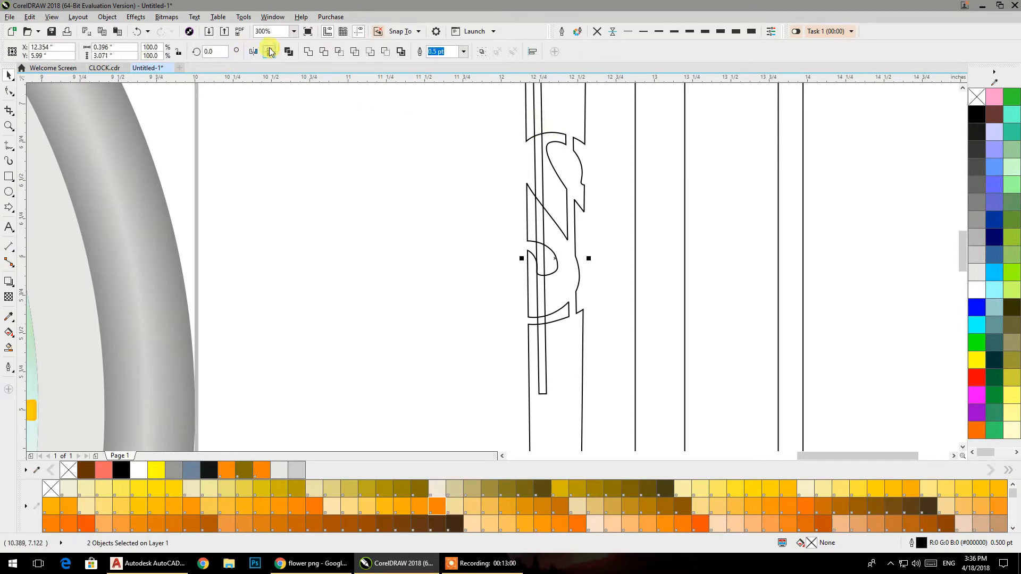
left_click(308, 51)
left_click(372, 131)
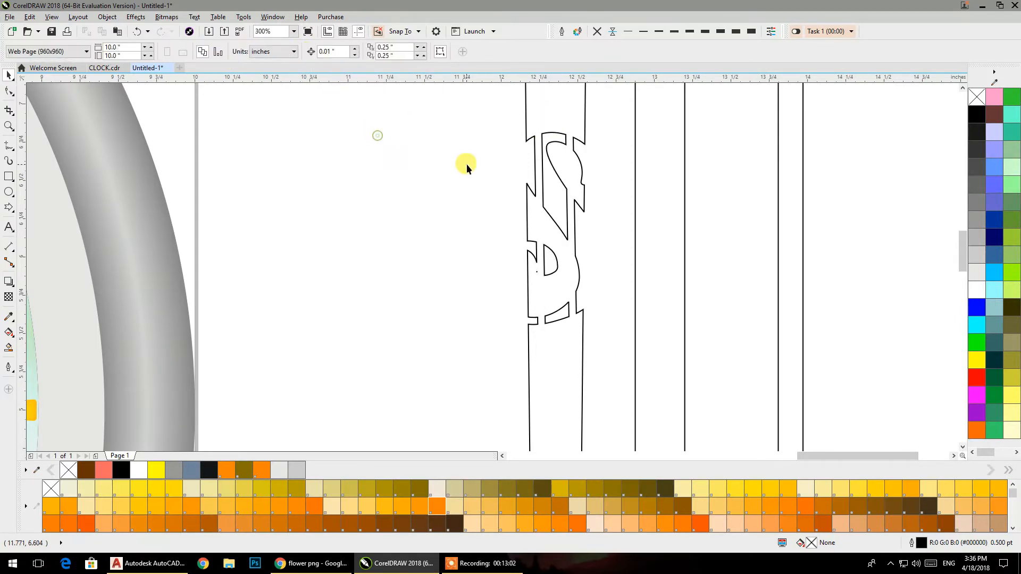
- Draw a circle and center copies on the bottom ends of the three hands, about 0.72, 0.52 and 0.37 inch across from shortest to longest hand
scroll(468, 163, "down", 2)
left_click(487, 183)
left_click(597, 202)
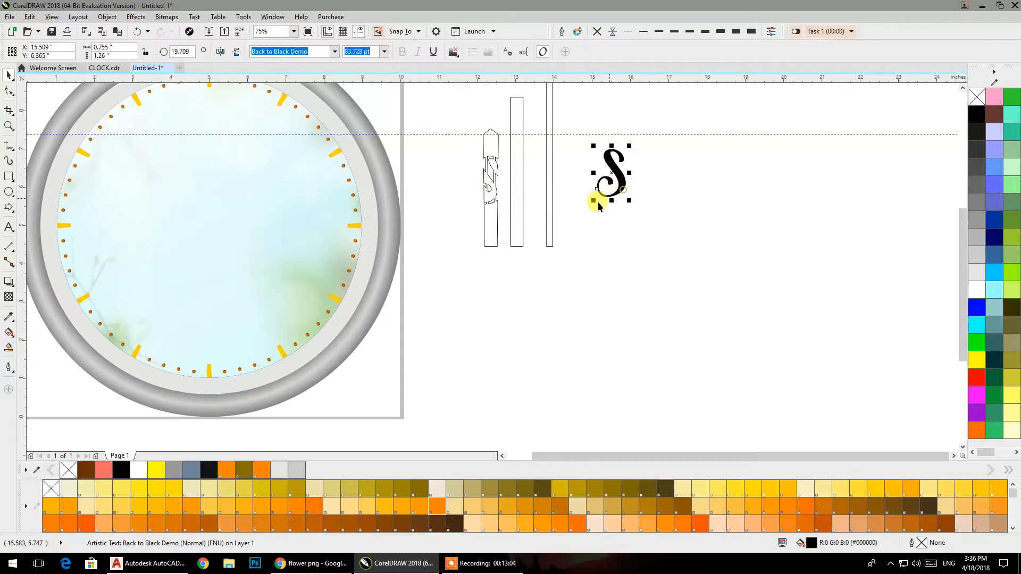
left_click(636, 248)
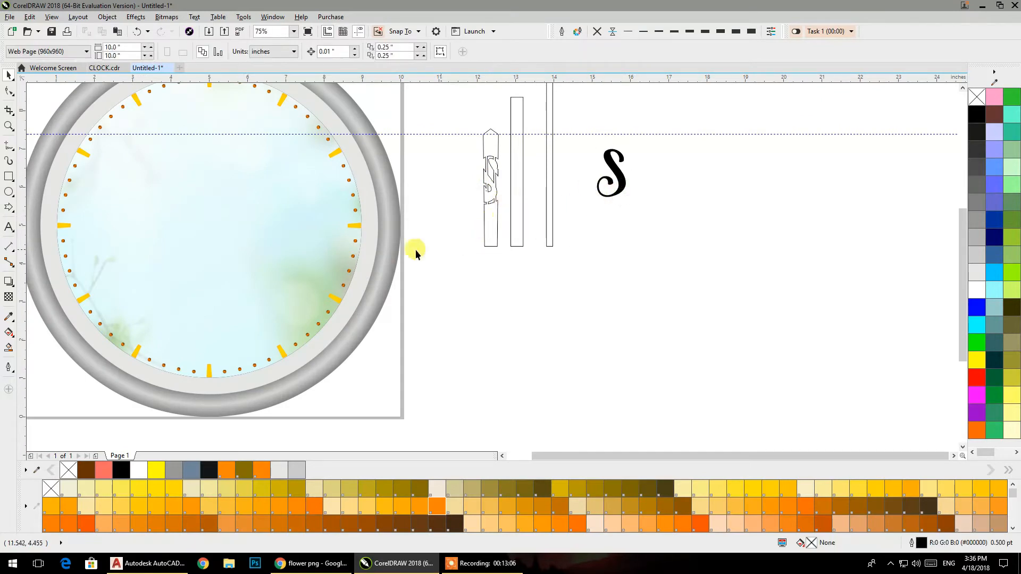
left_click(9, 193)
left_click_drag(487, 266, 514, 294)
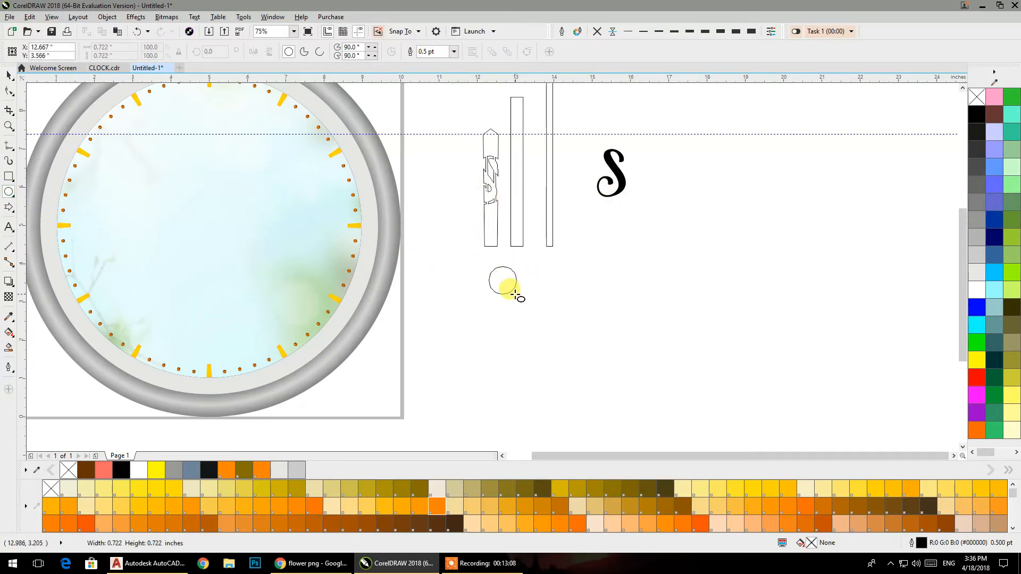
left_click(7, 77)
scroll(493, 280, "up", 2)
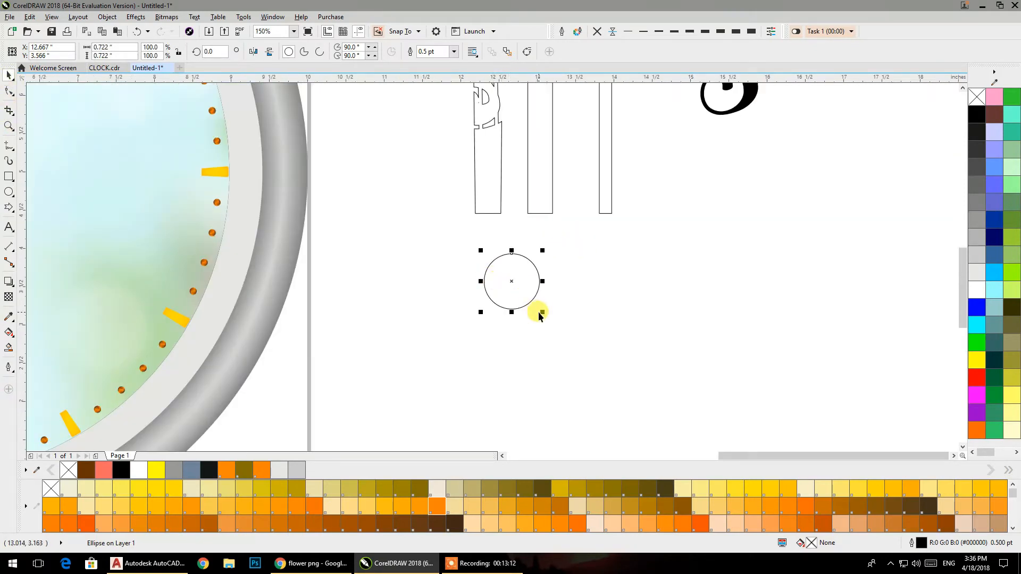
left_click_drag(510, 278, 606, 214)
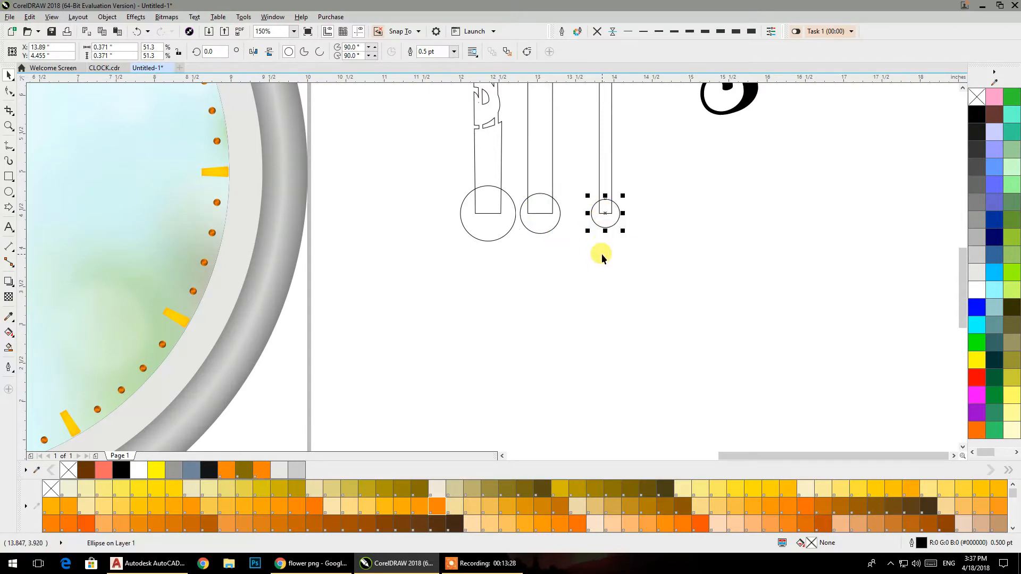
- Weld each of the three bottom circles to its own clock hand
left_click(491, 237)
left_click(488, 166, "shift")
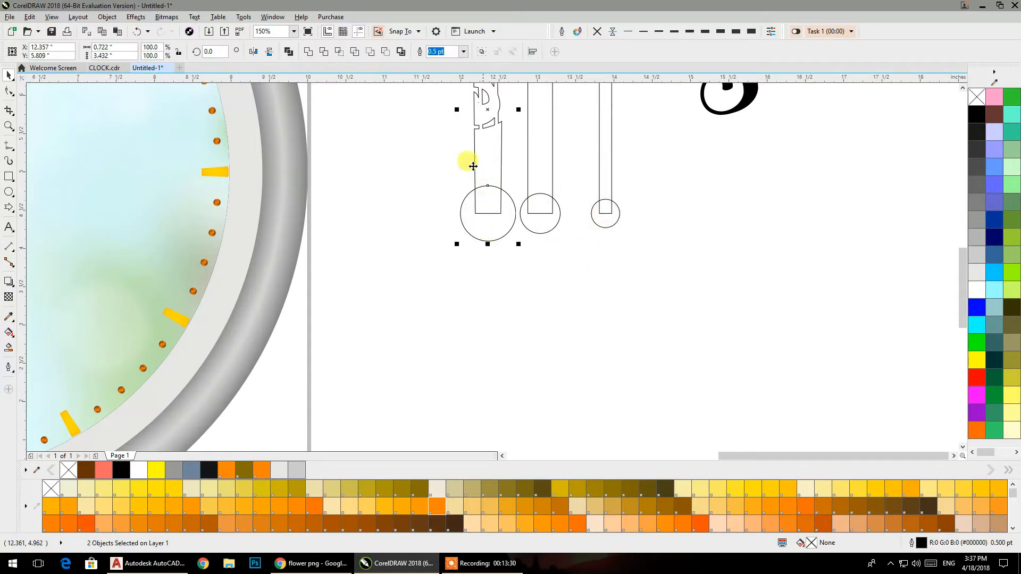
left_click(307, 51)
left_click(532, 227)
left_click(542, 154, "shift")
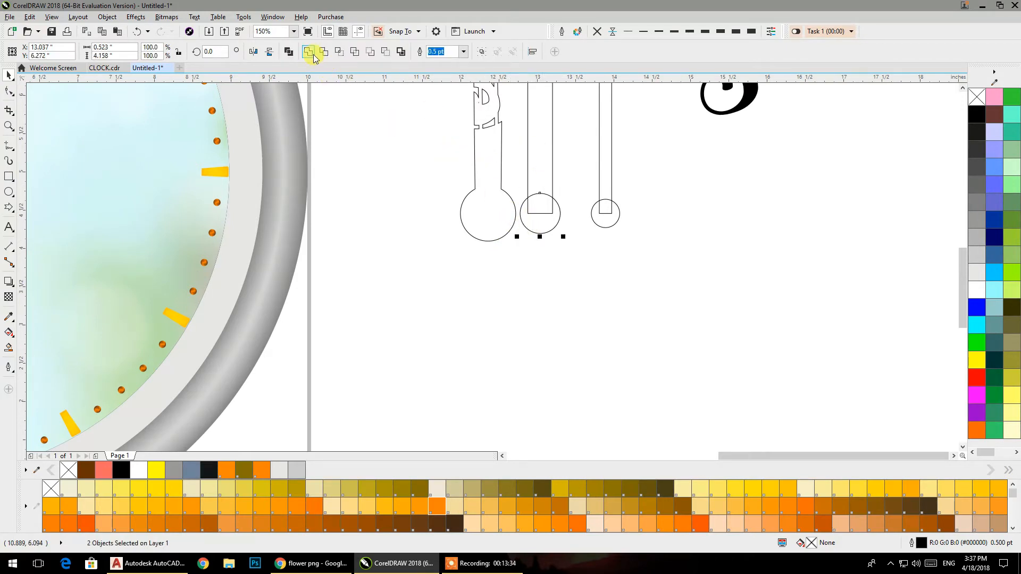
left_click(309, 53)
left_click(605, 213)
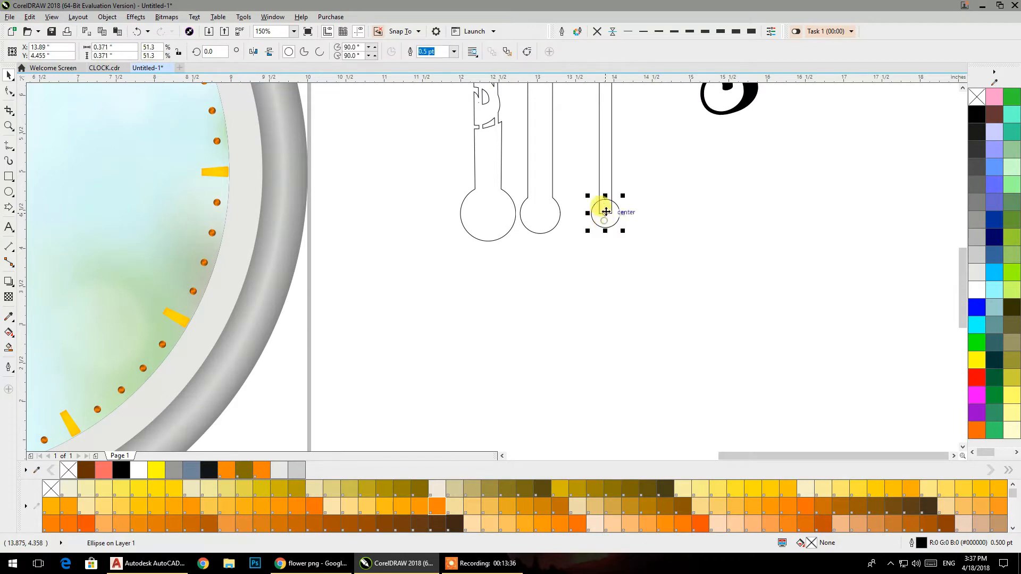
left_click(609, 167, "shift")
left_click(308, 53)
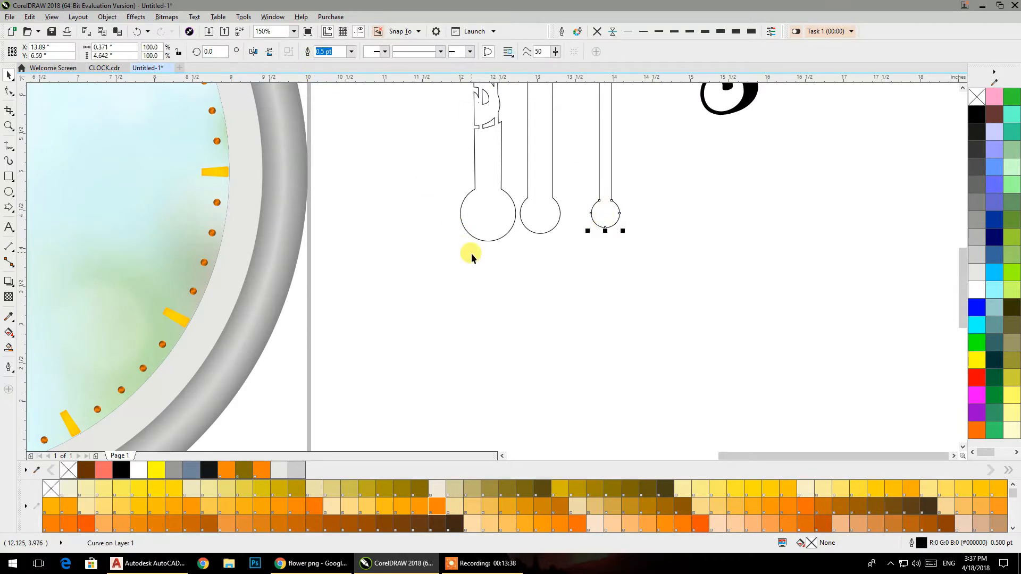
left_click(479, 248)
- Add nodes to the middle hand at the midpoint of its top edge and at matching heights on both sides, using a horizontal guideline
scroll(486, 245, "down", 5)
scroll(509, 223, "up", 7)
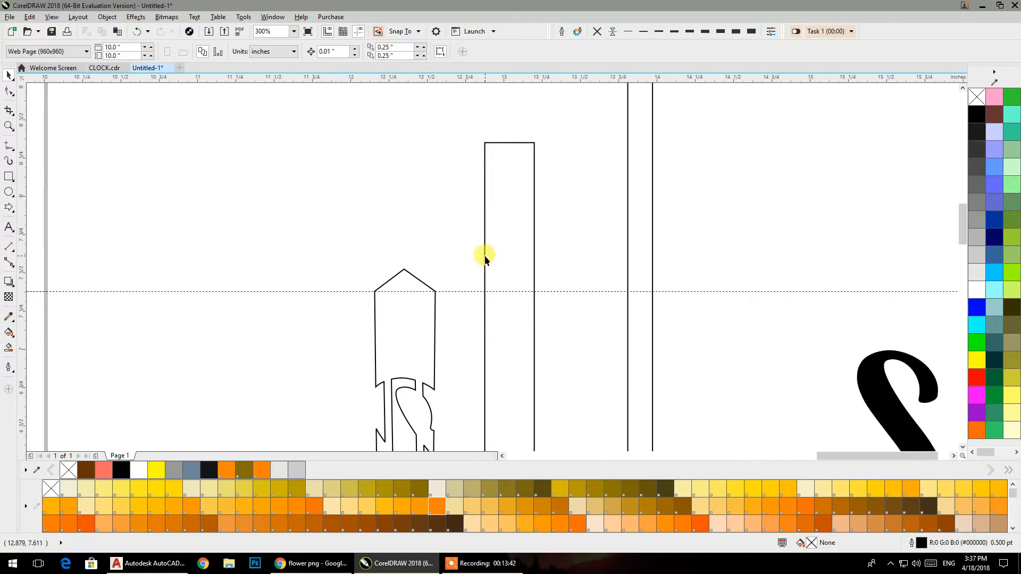
left_click(485, 257)
left_click(9, 92)
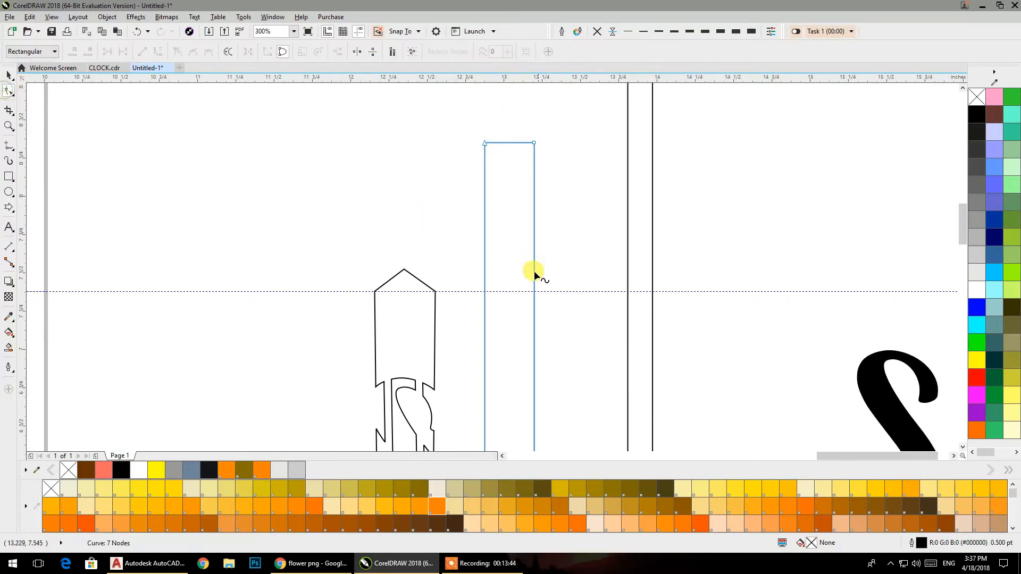
left_click_drag(548, 294, 543, 239)
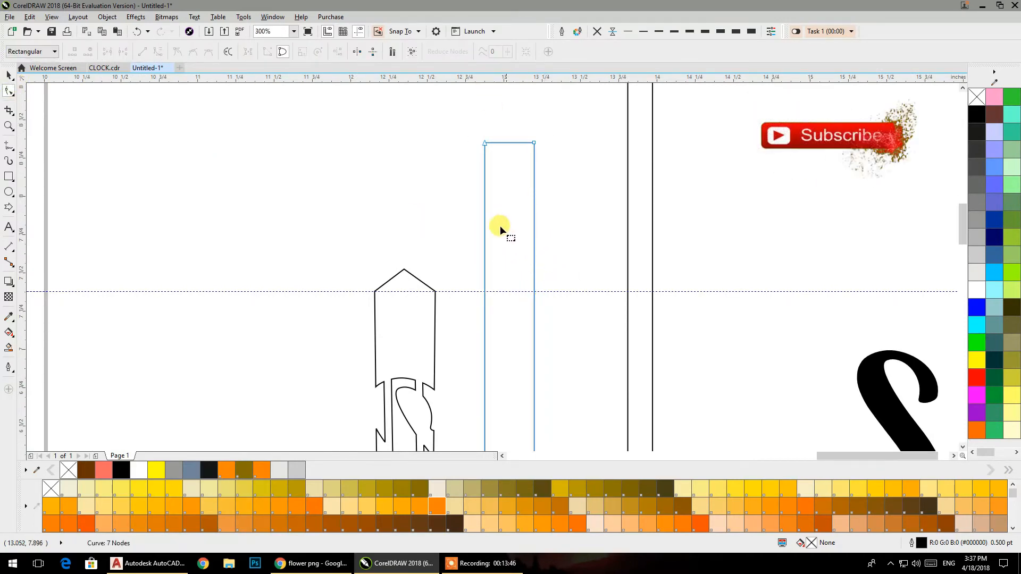
double_click(508, 143)
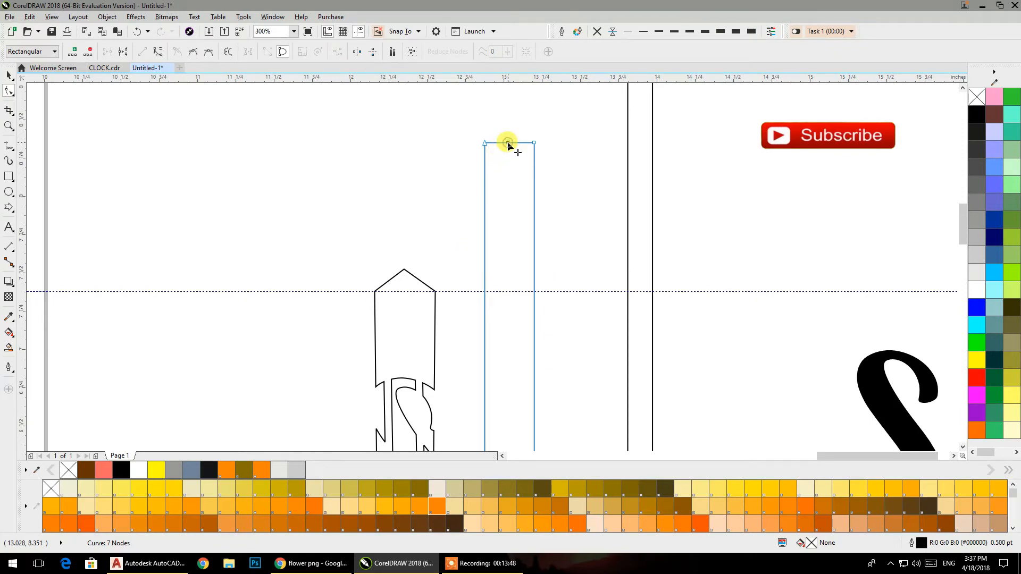
left_click(485, 249)
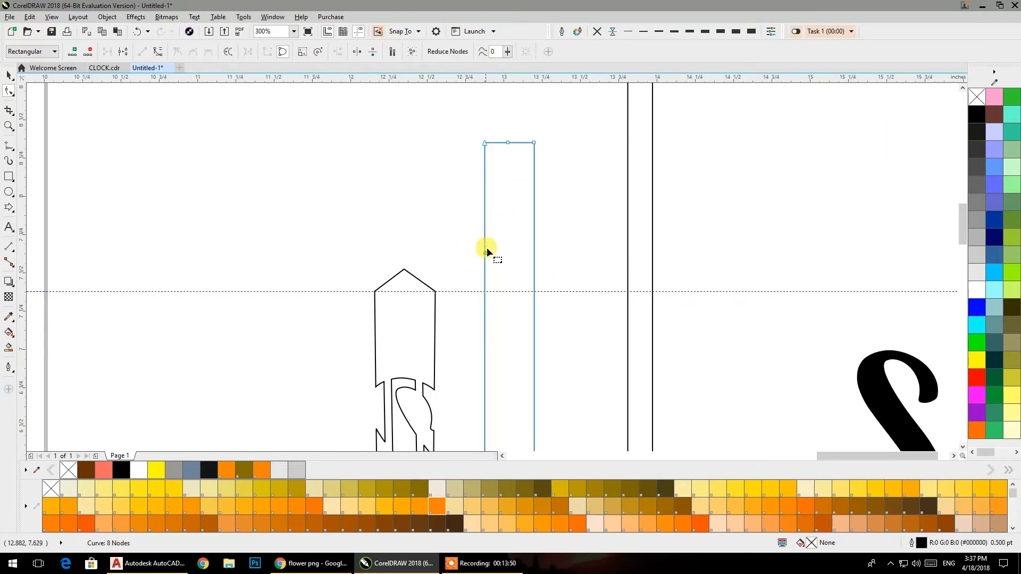
left_click_drag(529, 80, 484, 254)
left_click(534, 257)
scroll(534, 258, "up", 4)
left_click_drag(536, 259, 534, 174)
scroll(534, 178, "down", 2)
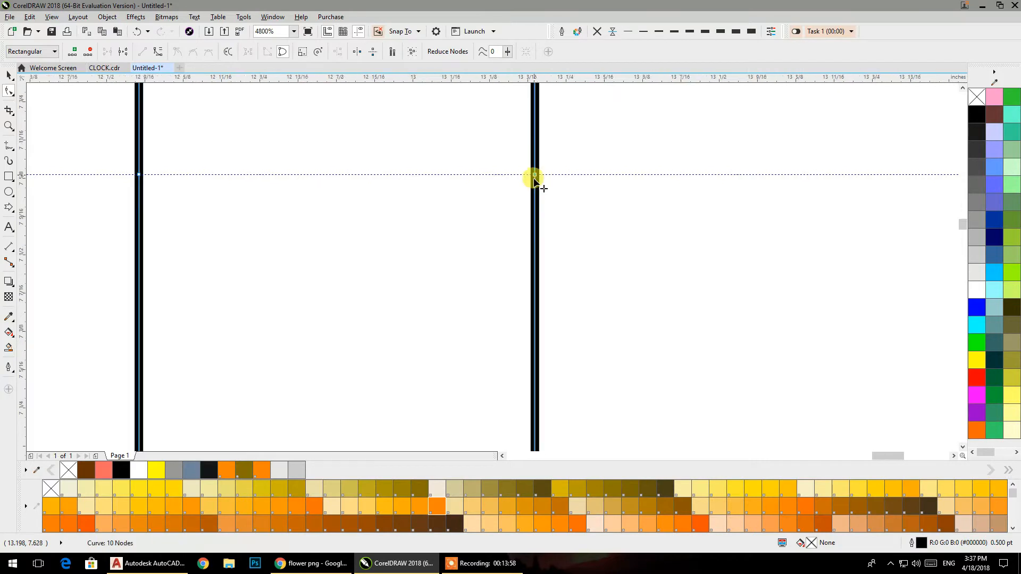
- Delete the two top corner nodes of the middle hand so that it tapers to a point
scroll(534, 181, "down", 5)
double_click(533, 124)
double_click(510, 124)
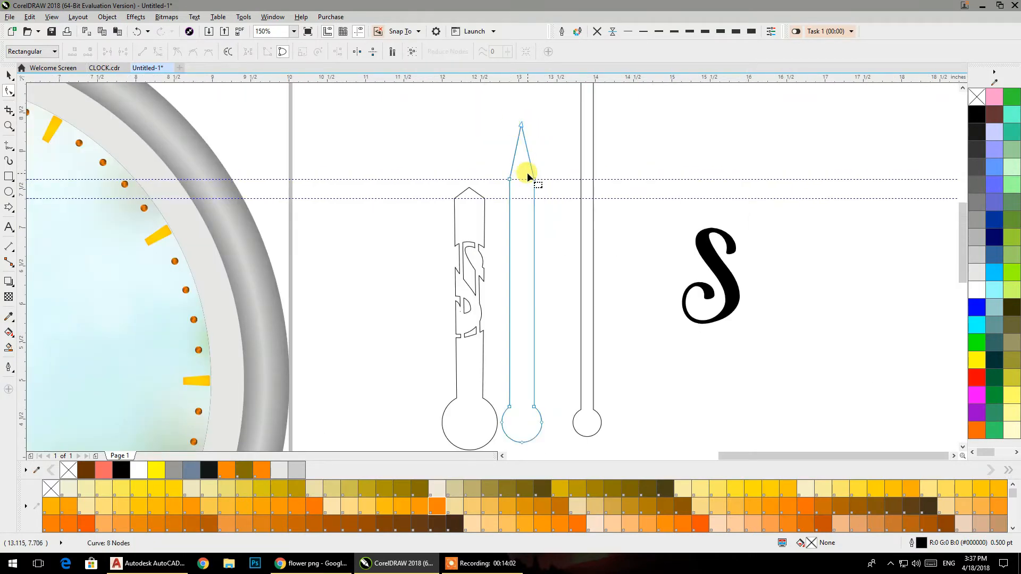
left_click(8, 79)
left_click(477, 151)
scroll(530, 120, "up", 3)
scroll(515, 146, "down", 2)
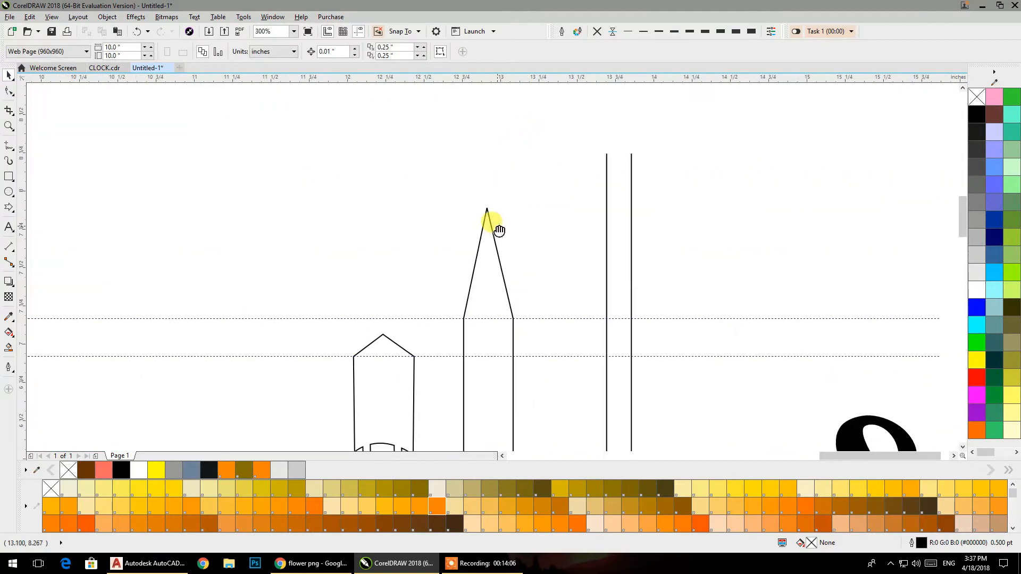
left_click(8, 192)
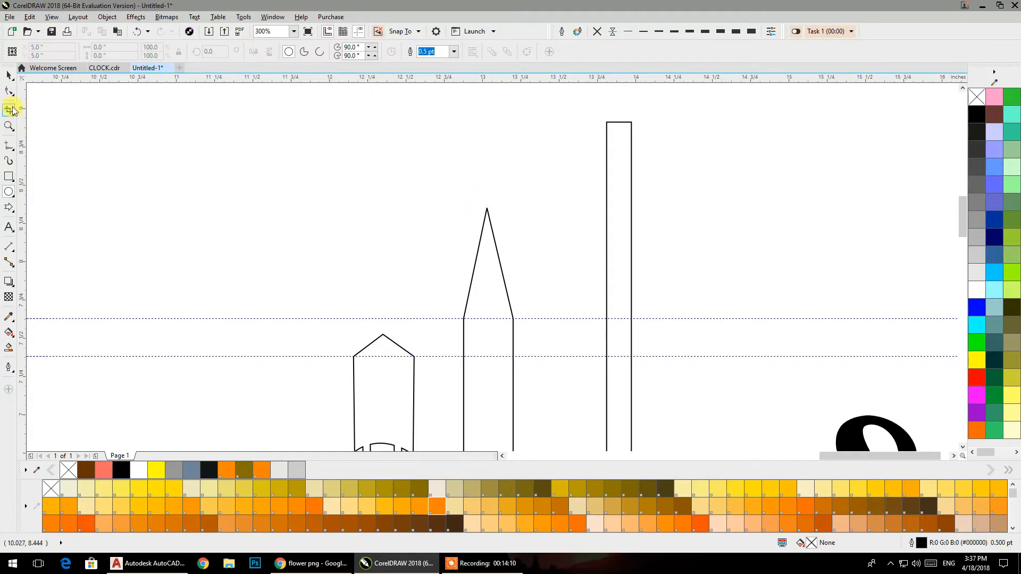
left_click(8, 75)
scroll(379, 182, "down", 1)
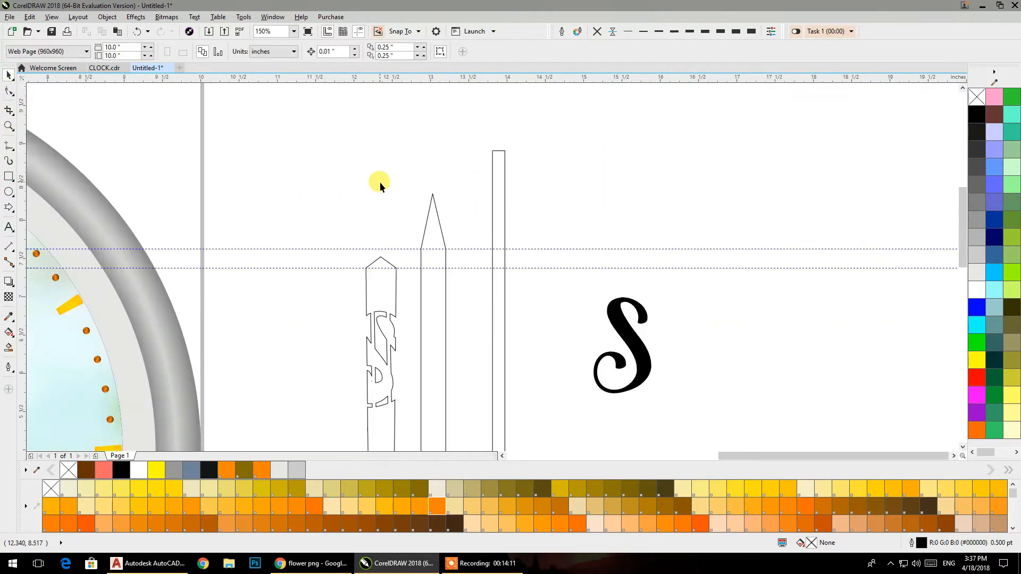
- Trim the middle hand with the script letter S placed over its upper part, and move the letter clear of the hands
left_click(626, 346)
left_click_drag(659, 395, 486, 326)
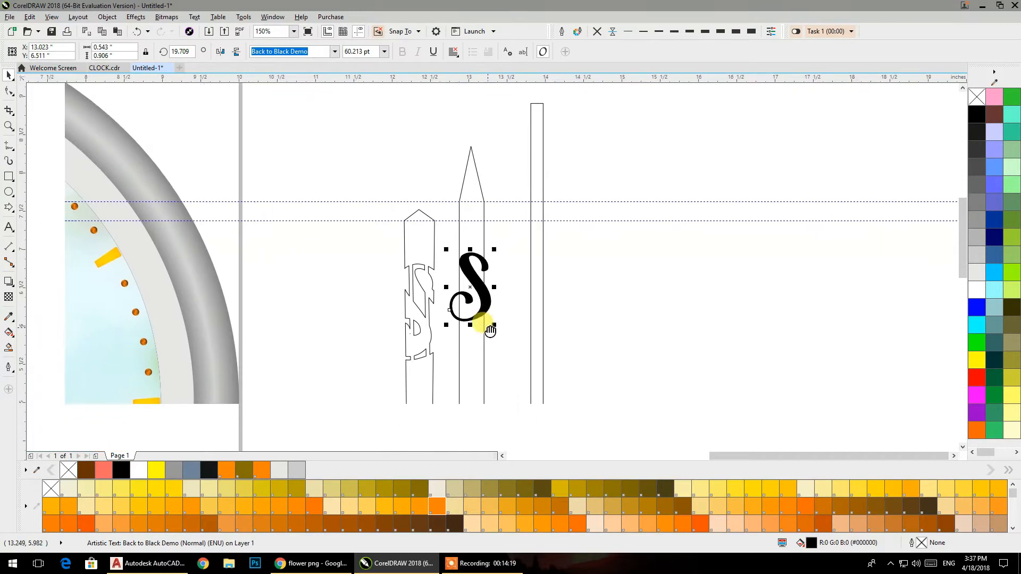
left_click(477, 237, "shift")
left_click(323, 51)
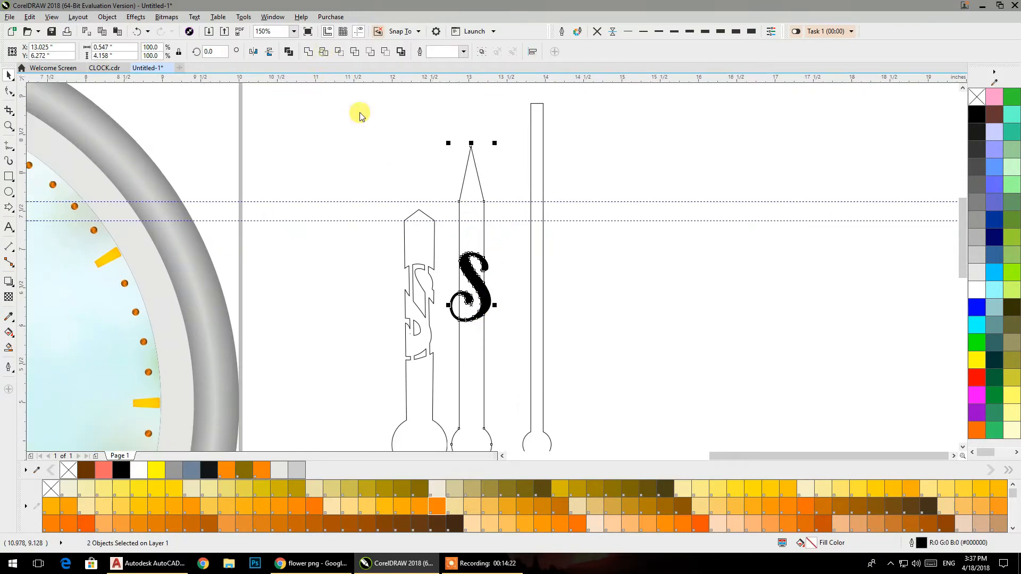
left_click(604, 291)
left_click_drag(484, 303, 651, 305)
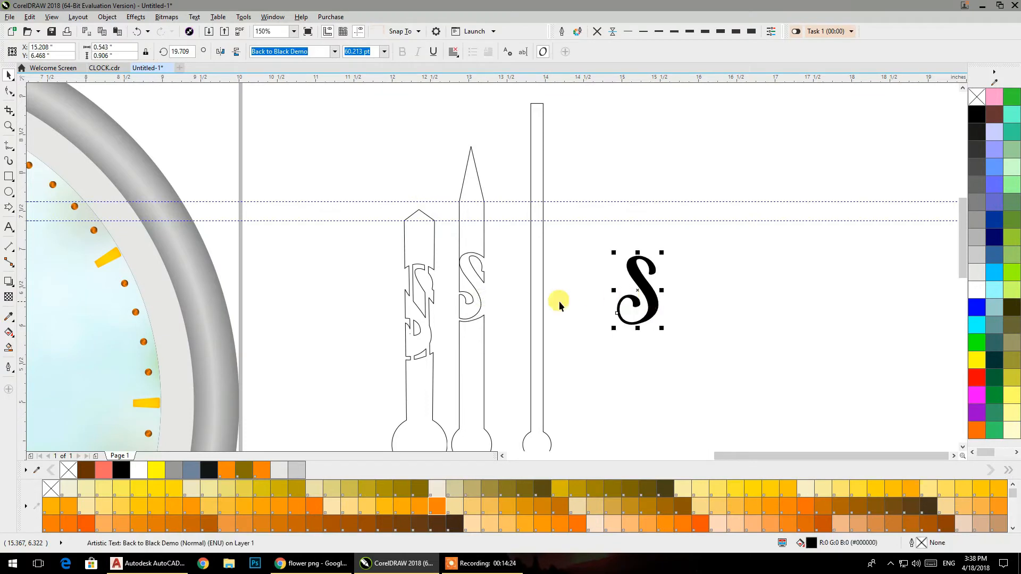
- Draw a strip about 0.035 by 1.51 inch across the middle hand's cutout, and weld a copy of it near the hand's right edge
left_click(10, 181)
left_click_drag(466, 245, 468, 361)
left_click(7, 79)
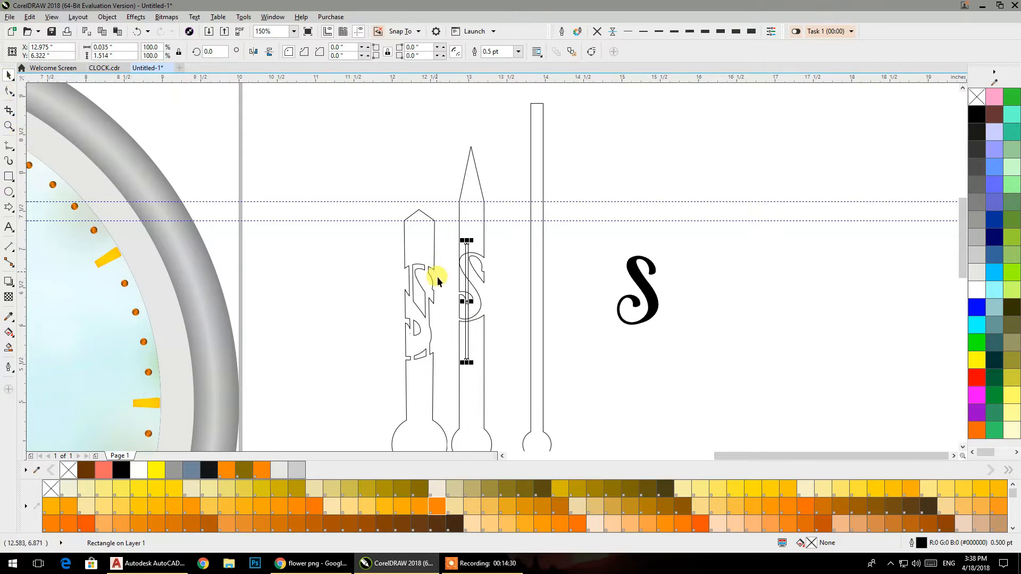
scroll(437, 272, "up", 2)
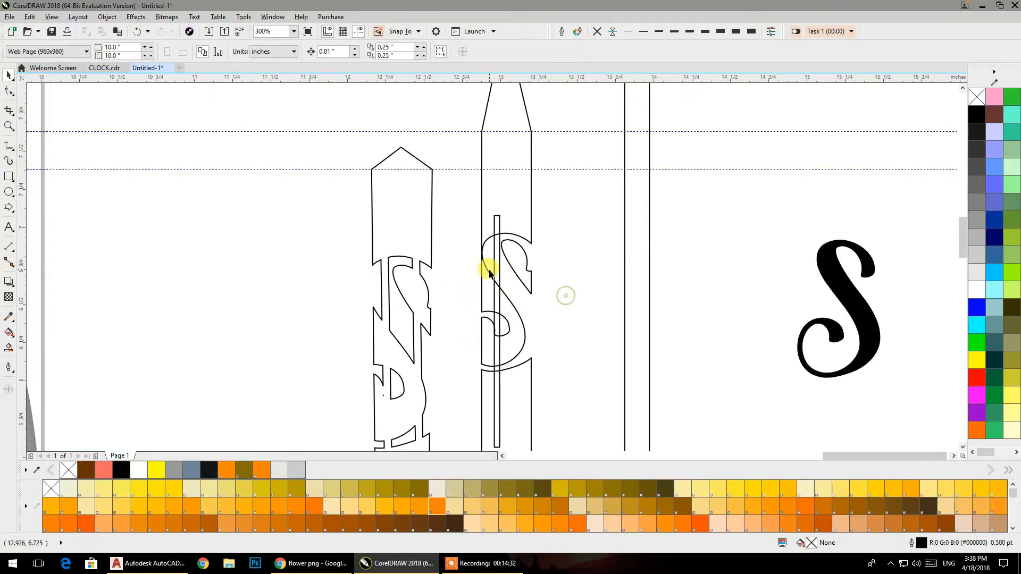
left_click_drag(494, 270, 520, 266)
left_click(514, 187, "shift")
left_click(307, 53)
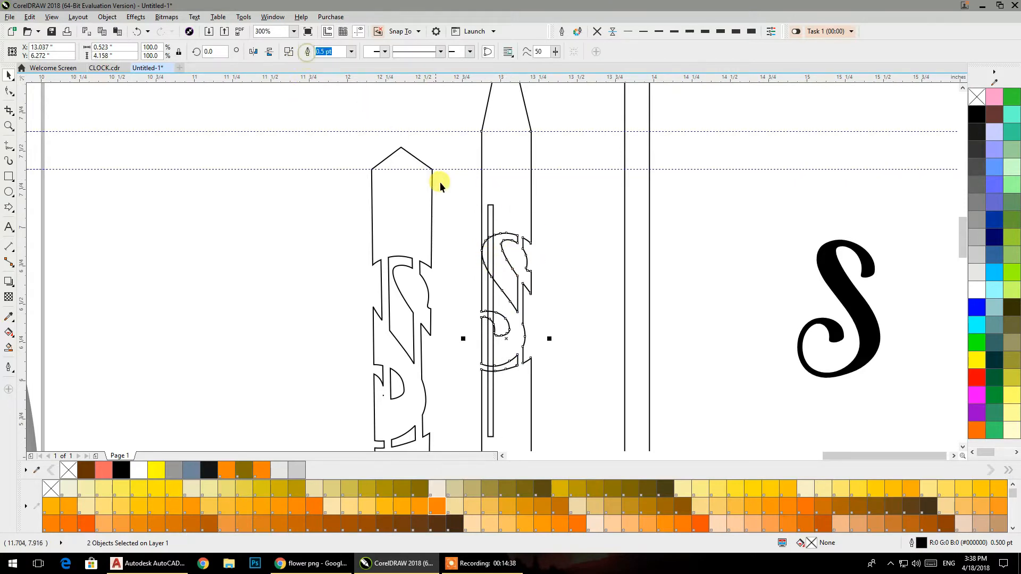
- Weld the remaining strip near the left edge to the middle hand
left_click(488, 215)
left_click(504, 194, "shift")
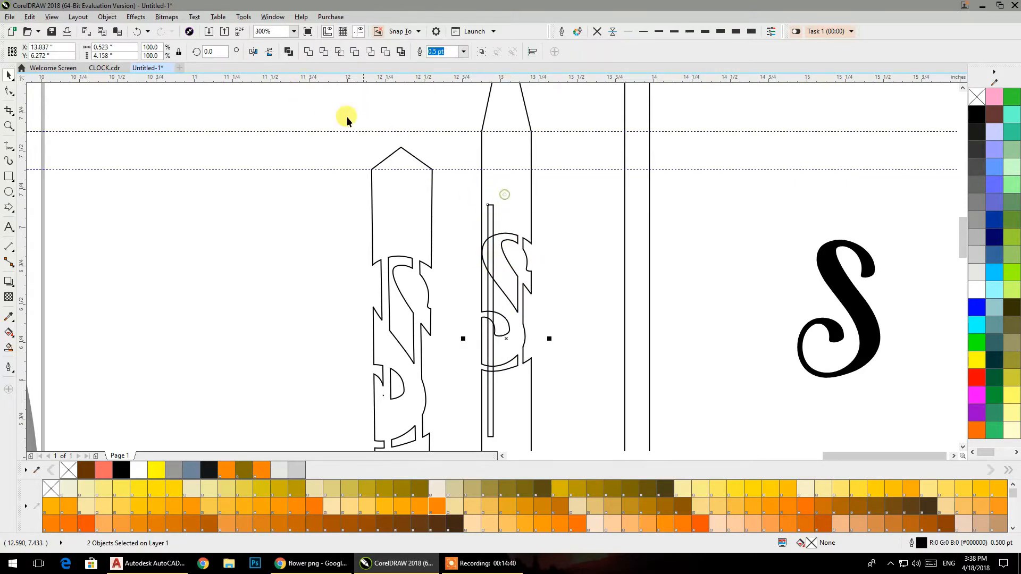
left_click(309, 52)
left_click(580, 237)
scroll(584, 242, "down", 2)
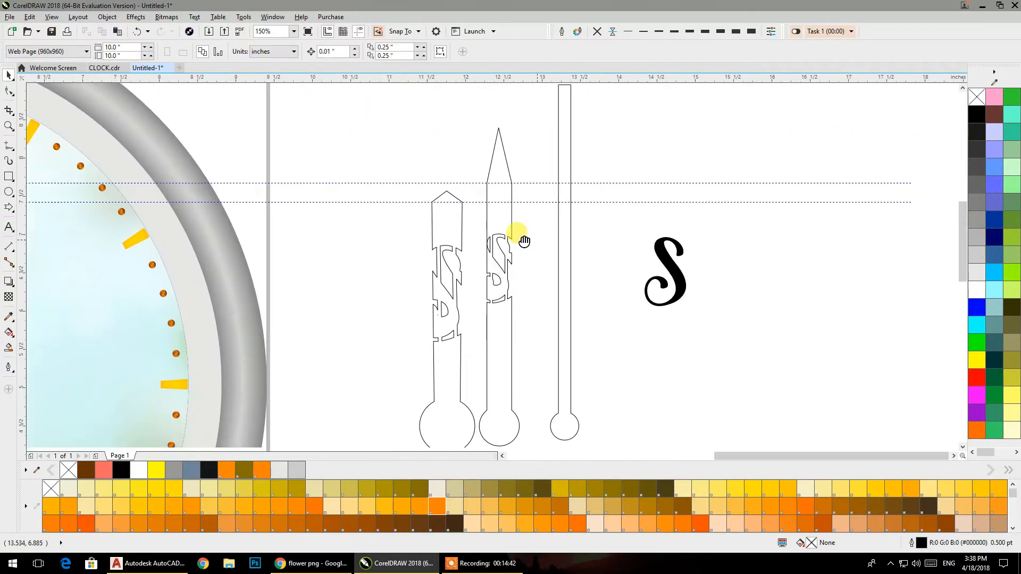
- Center the letter S over the longest hand's upper part, trim the hand with it, and delete the letter
left_click_drag(652, 262, 553, 387)
left_click_drag(560, 387, 565, 248)
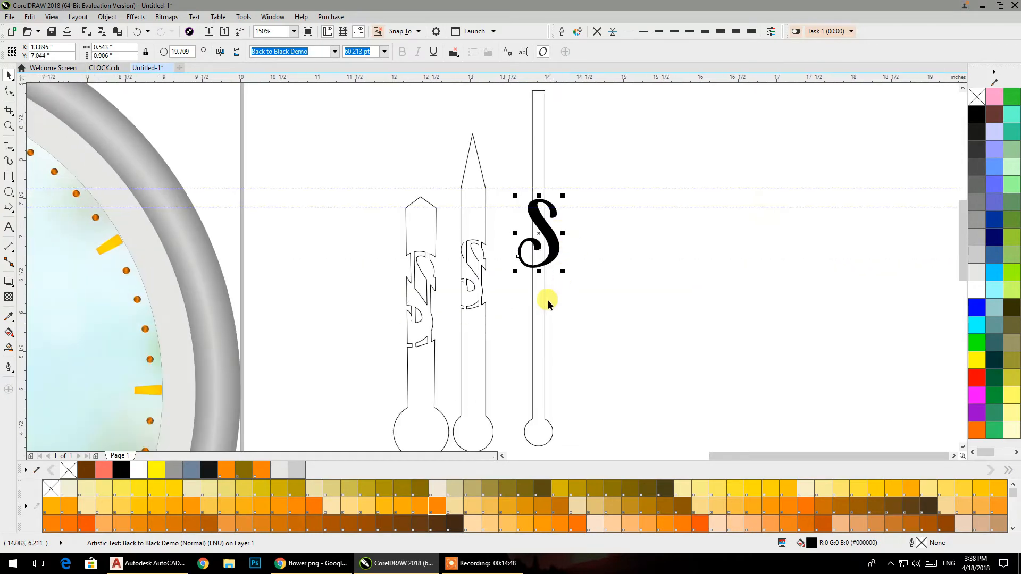
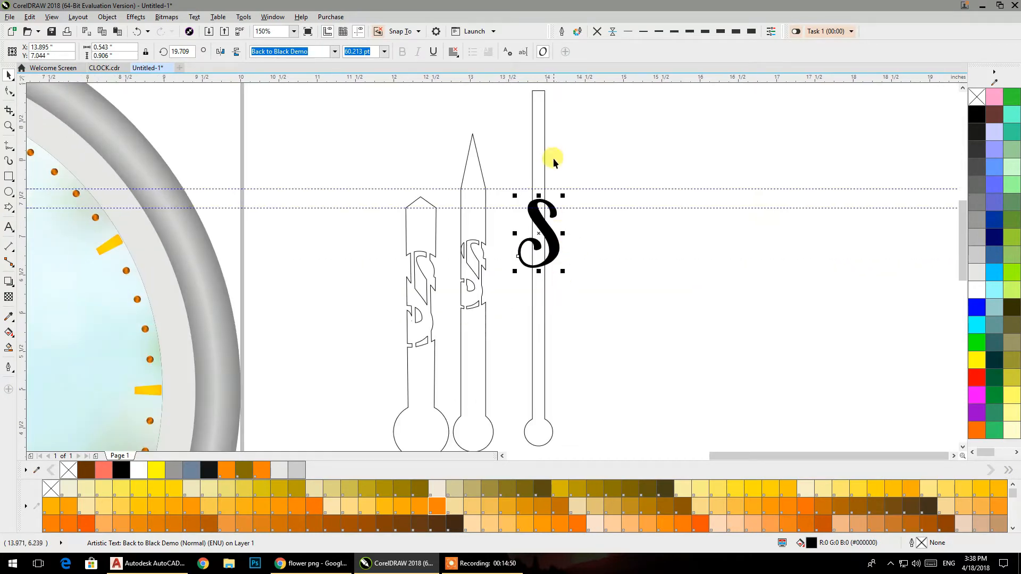
left_click(540, 152, "shift")
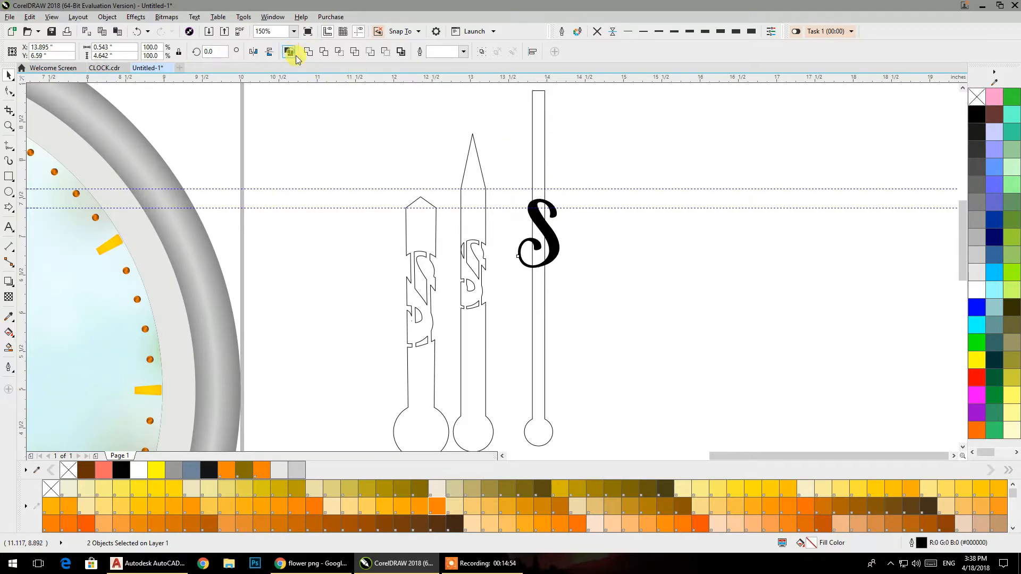
left_click(308, 51)
key("ctrl+z")
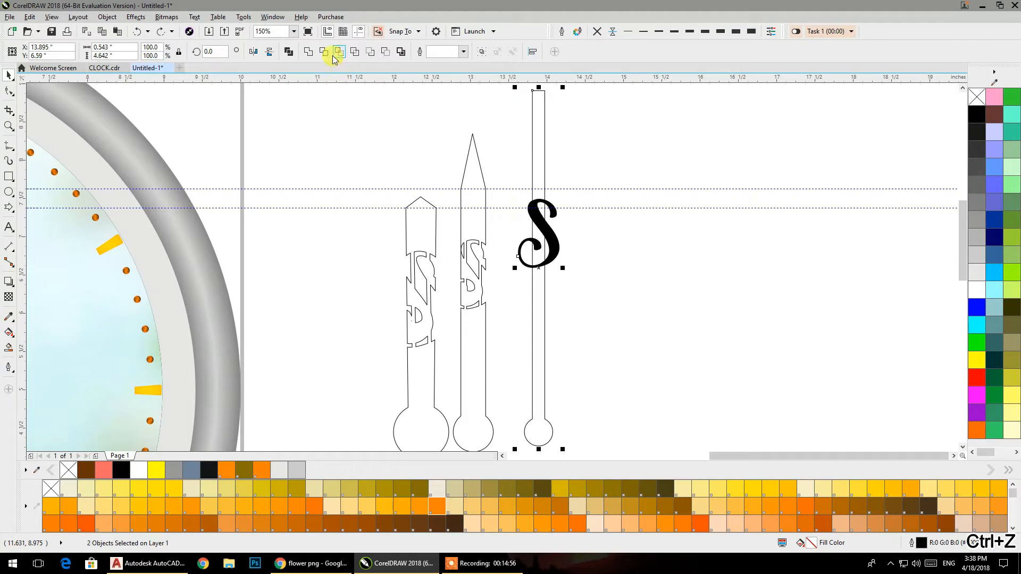
left_click_drag(569, 251, 629, 285)
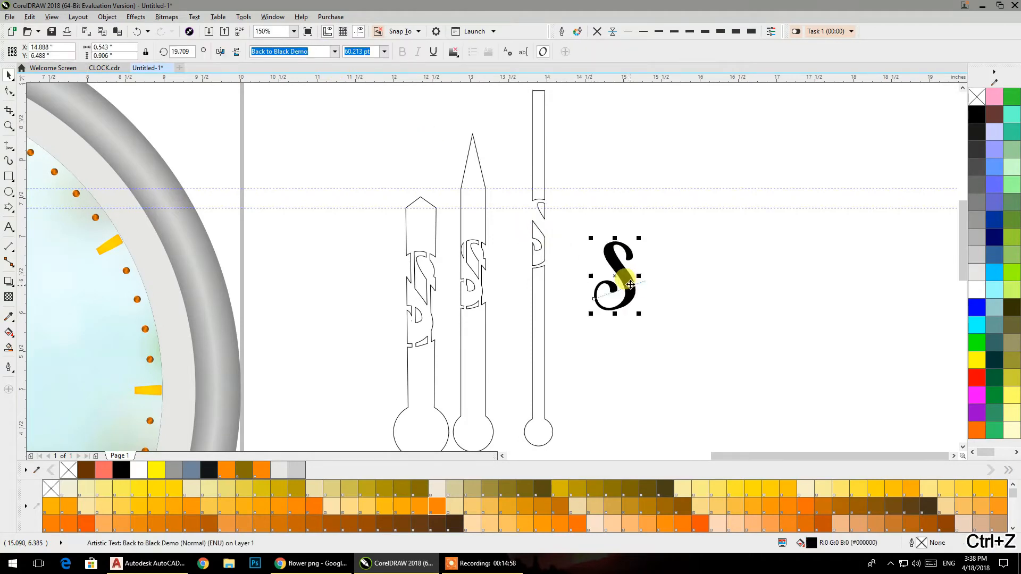
key("Delete")
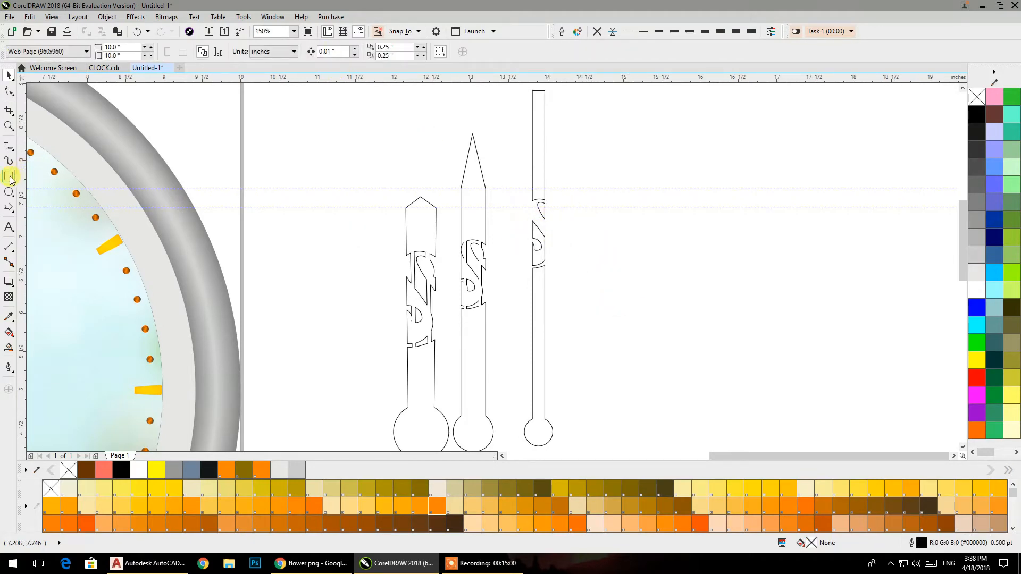
- Draw a strip about 0.028 by 1.37 inch, center it across the longest hand's cutout, and weld it to the hand
left_click(9, 177)
left_click_drag(630, 234, 631, 339)
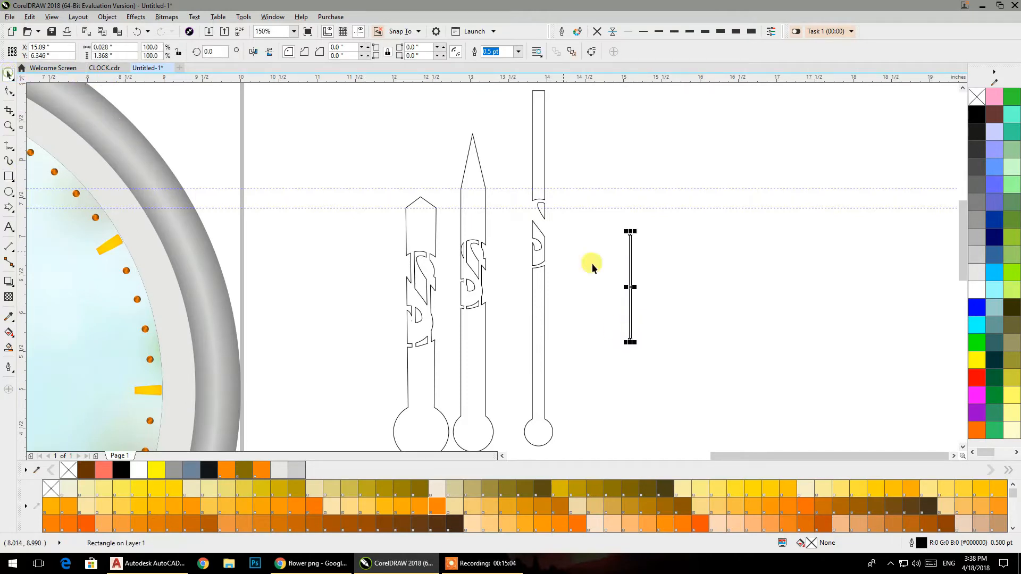
left_click_drag(568, 237, 542, 213)
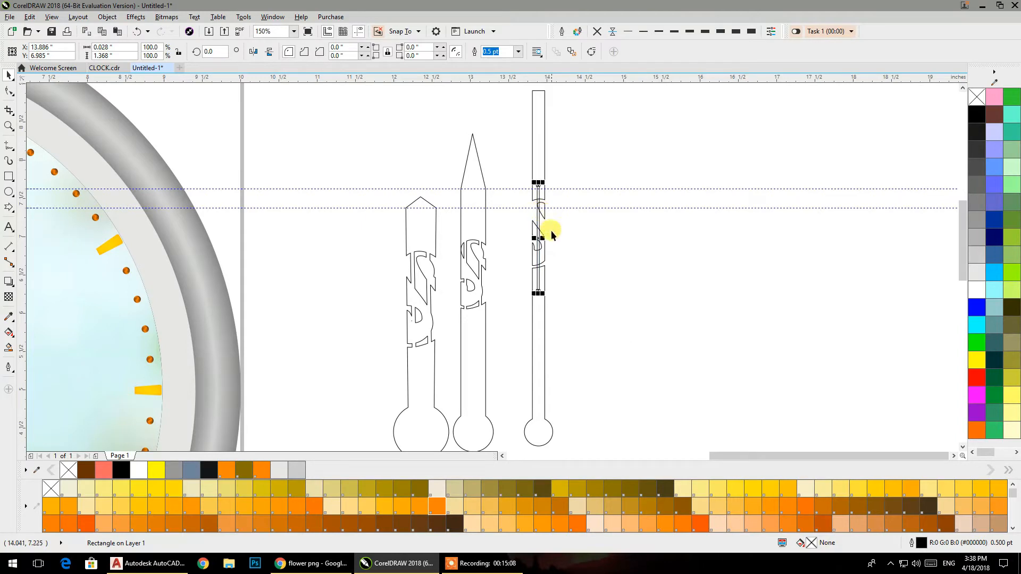
left_click(539, 322, "shift")
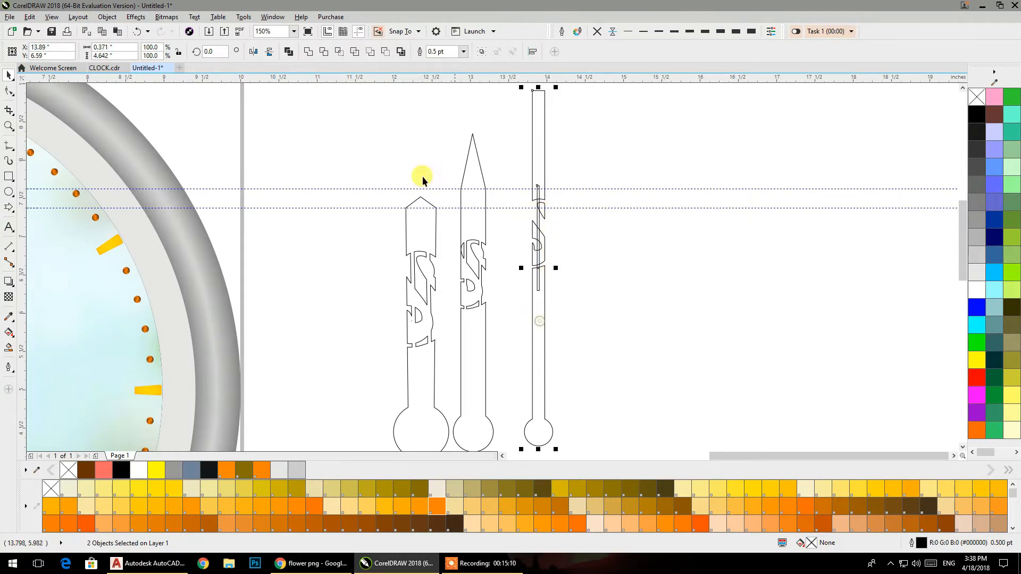
left_click(308, 54)
left_click(582, 301)
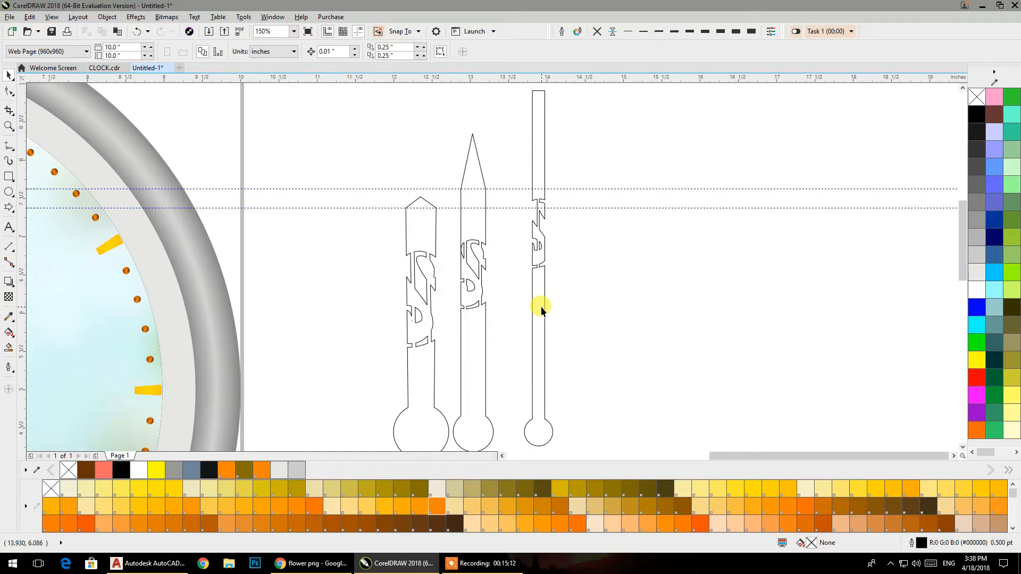
- Fill the longest hand with blue
left_click(541, 309)
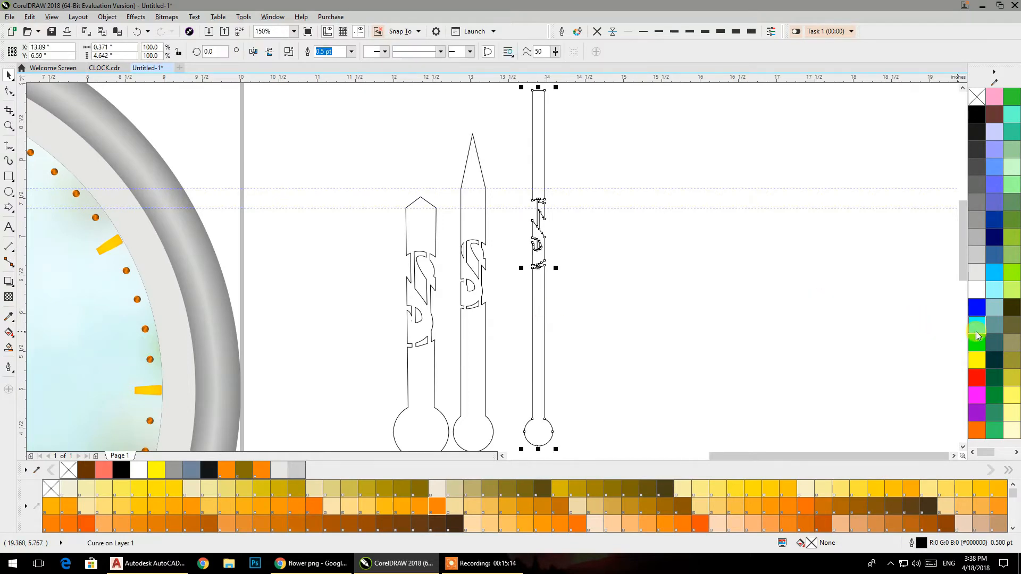
left_click(977, 307)
left_click(635, 295)
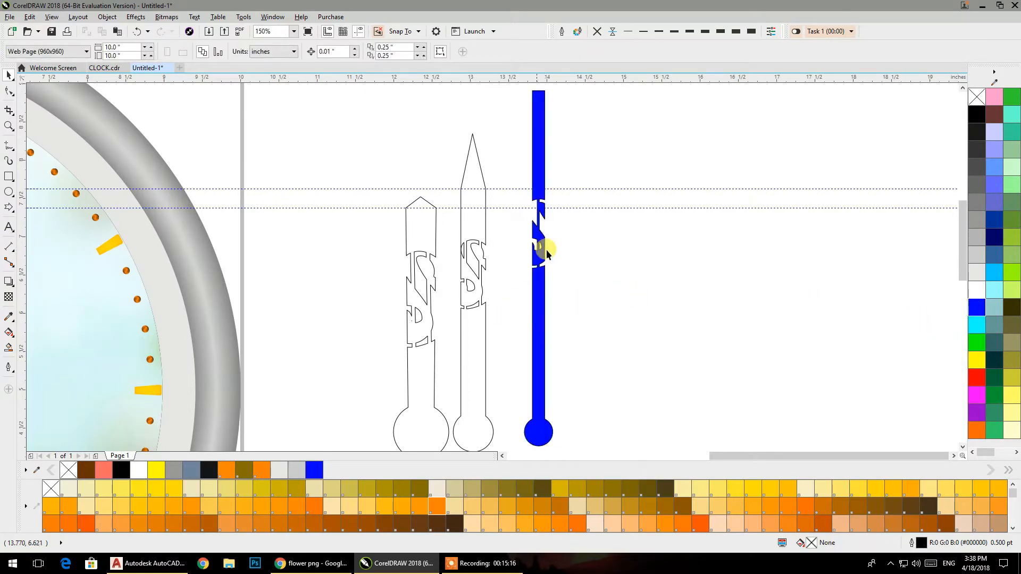
left_click_drag(552, 139, 540, 251)
scroll(528, 277, "up", 2)
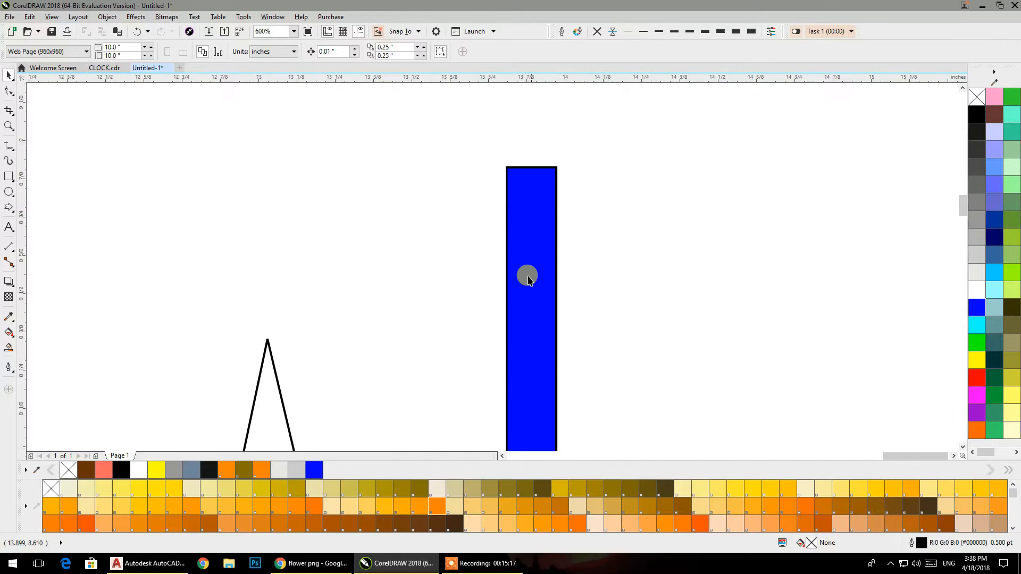
- Taper the longest hand's square top to a central point by adding nodes on both sides and the top edge and deleting the corner nodes
left_click(507, 407)
key("F10")
left_click(507, 405)
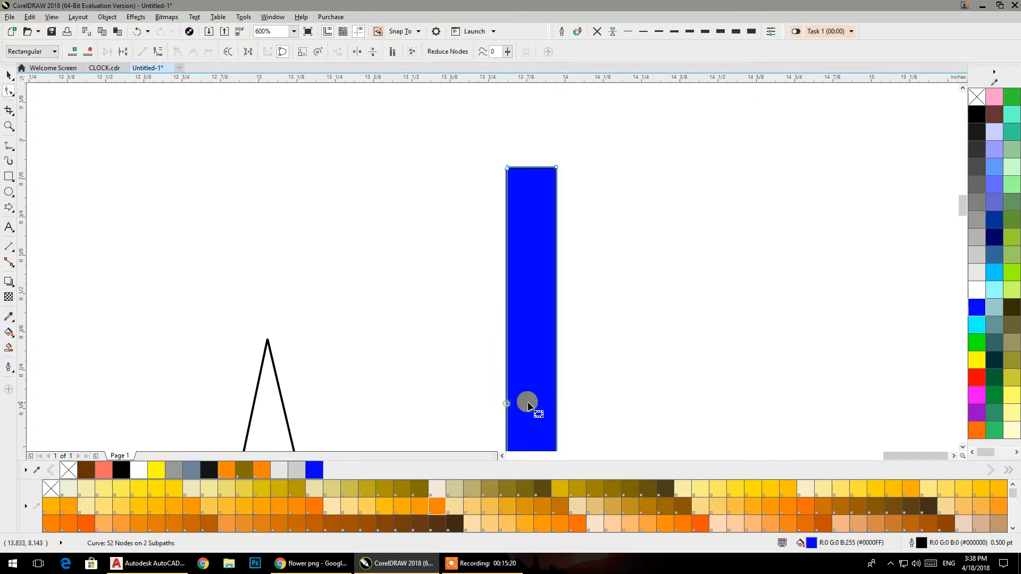
double_click(556, 404)
left_click(530, 167)
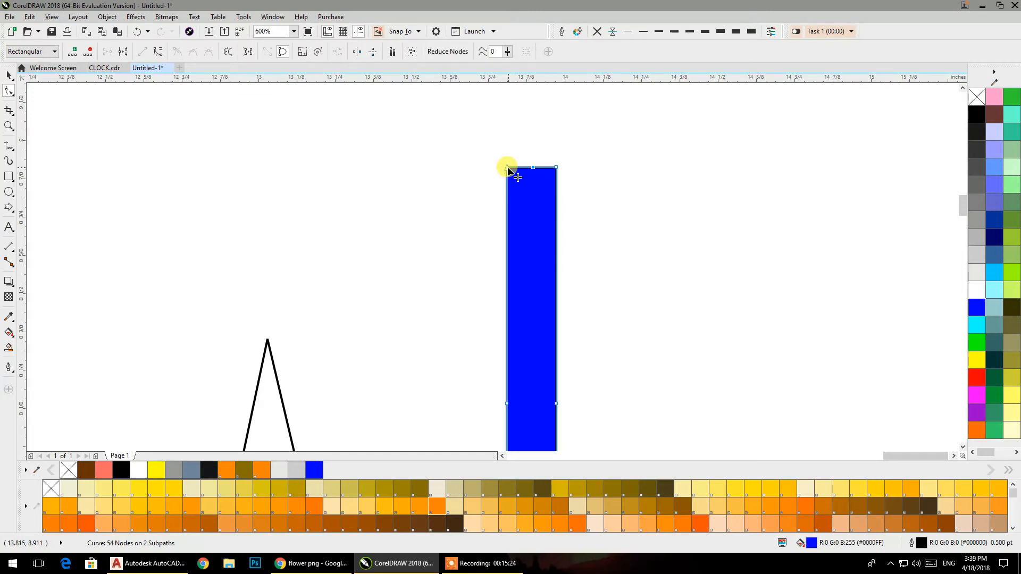
double_click(508, 167)
double_click(556, 167)
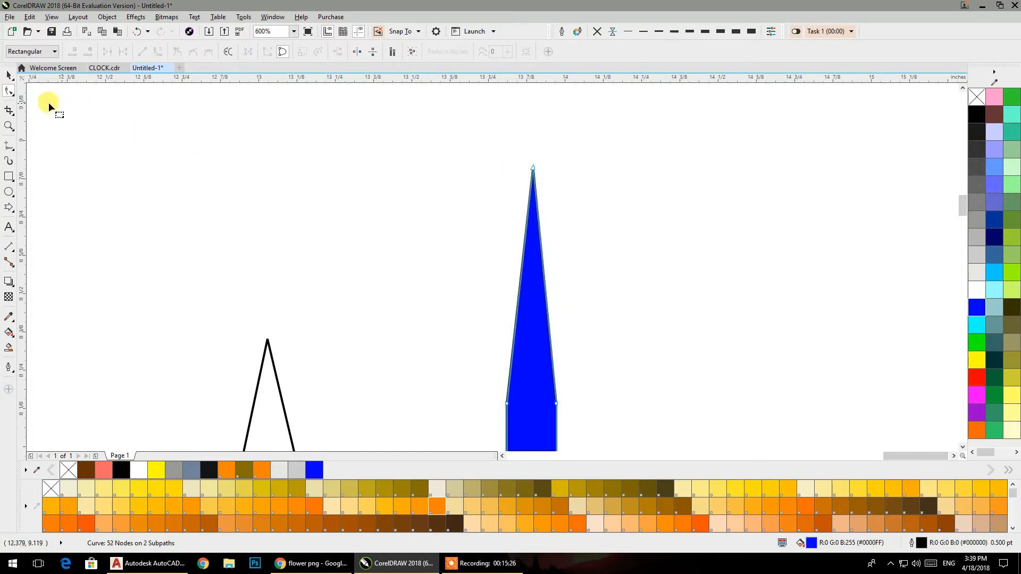
left_click(9, 77)
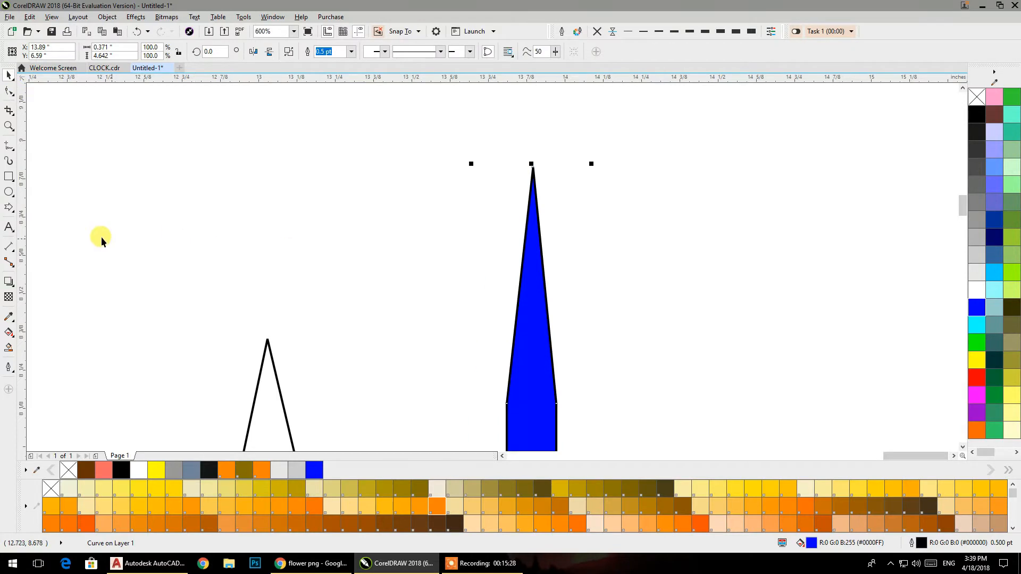
- Draw a circle about 0.045 inch across, center it on the longest hand's tip, and weld it to the hand
left_click(9, 192)
left_click_drag(373, 194, 397, 217)
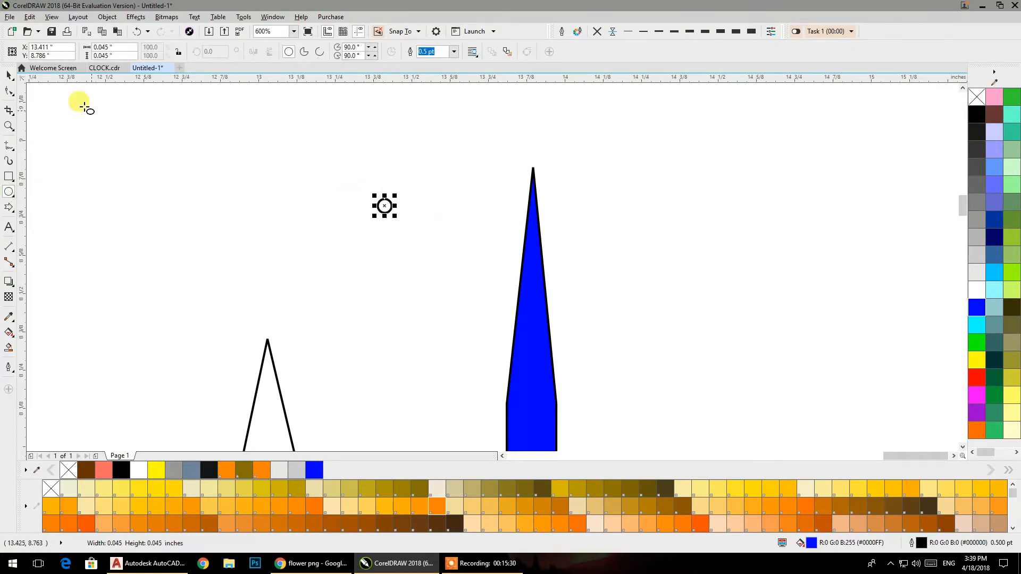
left_click_drag(384, 206, 532, 166)
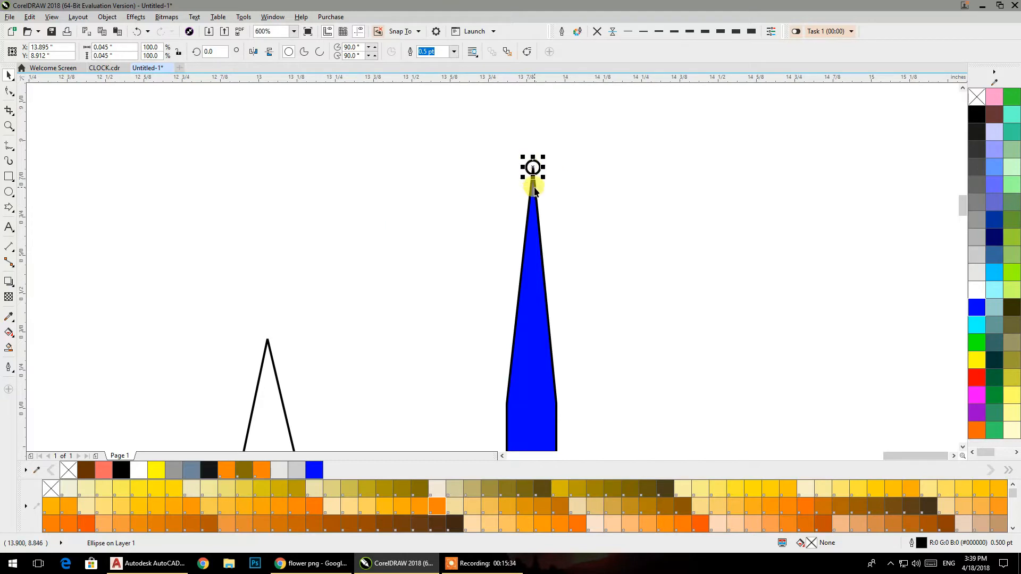
left_click(534, 192, "shift")
left_click(307, 53)
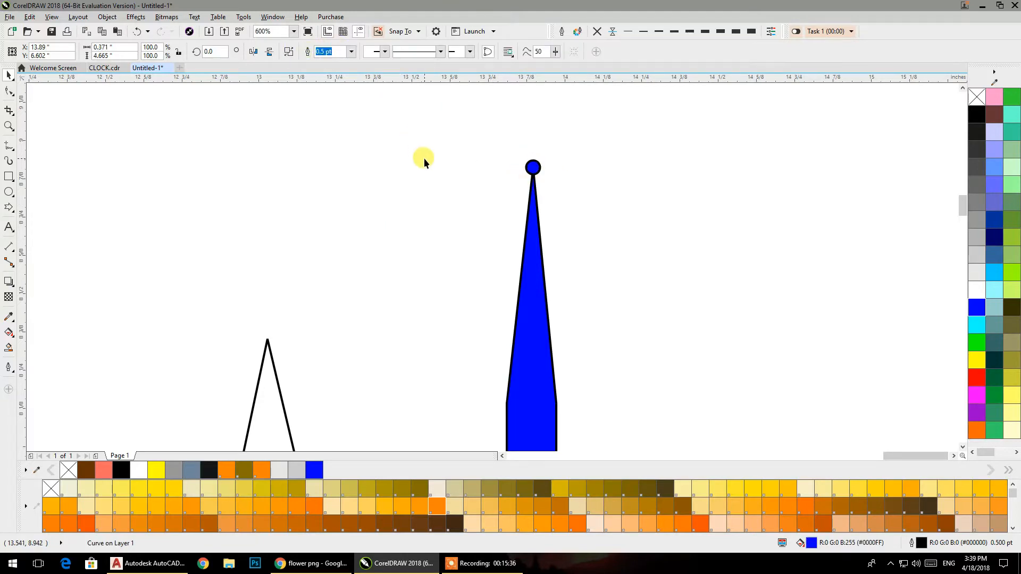
left_click(423, 158)
scroll(538, 188, "down", 6)
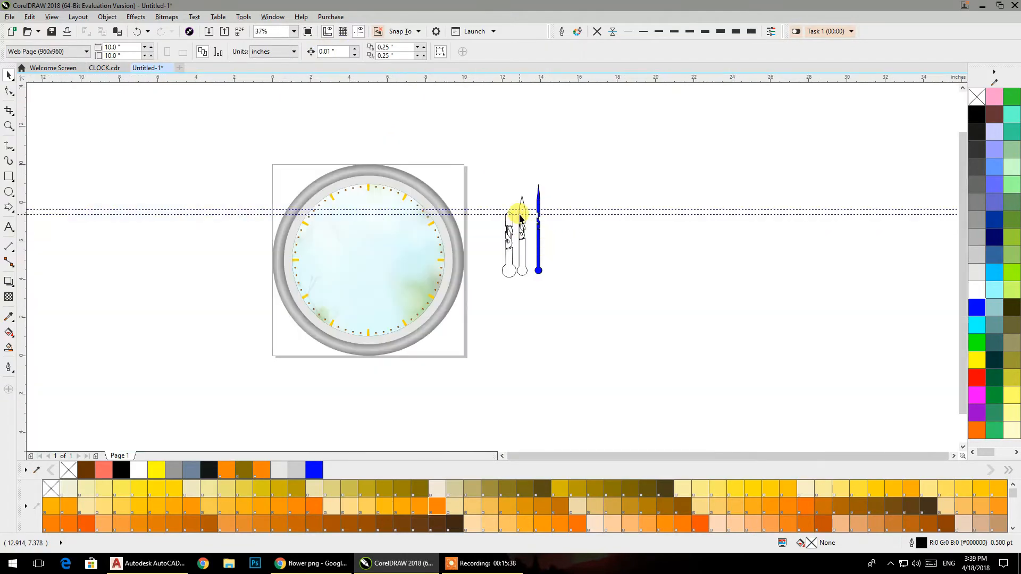
- Draw a circle, place it over the middle hand where the pointed tip begins, and enlarge it to about 0.384 inch across
scroll(520, 218, "up", 6)
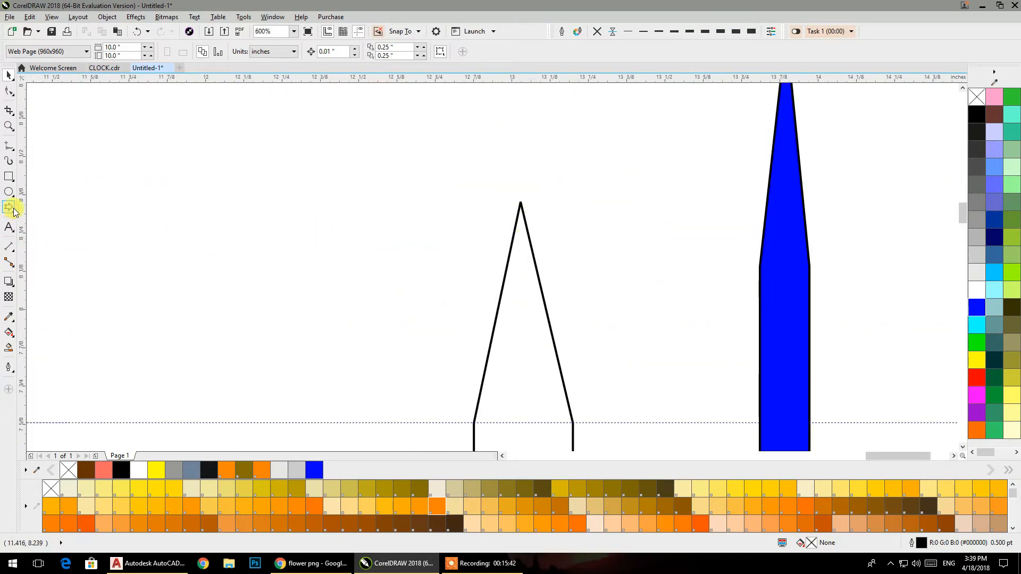
scroll(478, 208, "down", 2)
left_click_drag(504, 302, 501, 265)
left_click(8, 193)
left_click_drag(278, 184, 314, 227)
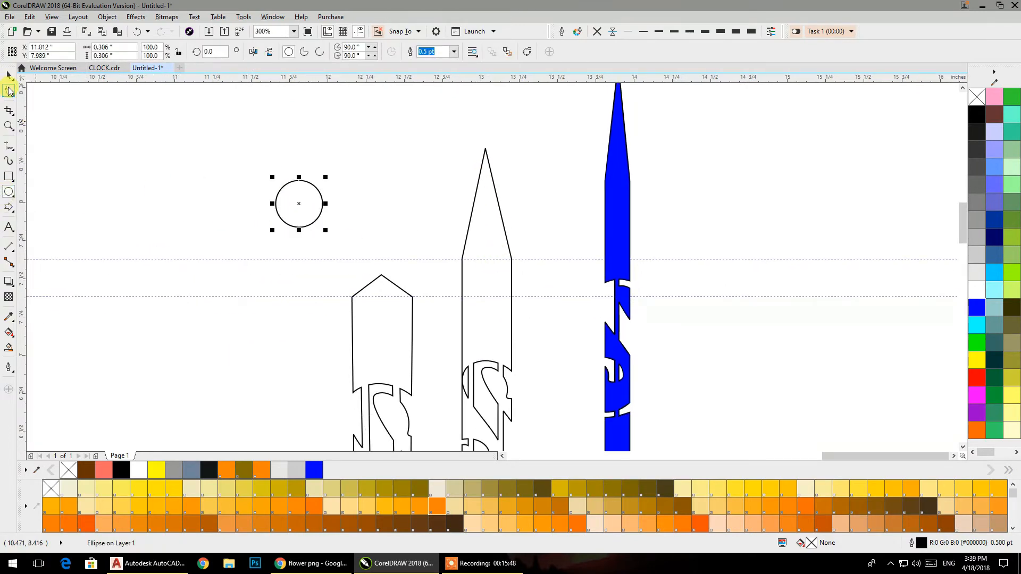
left_click(8, 78)
left_click(389, 203)
left_click(300, 202)
left_click_drag(301, 204, 520, 289)
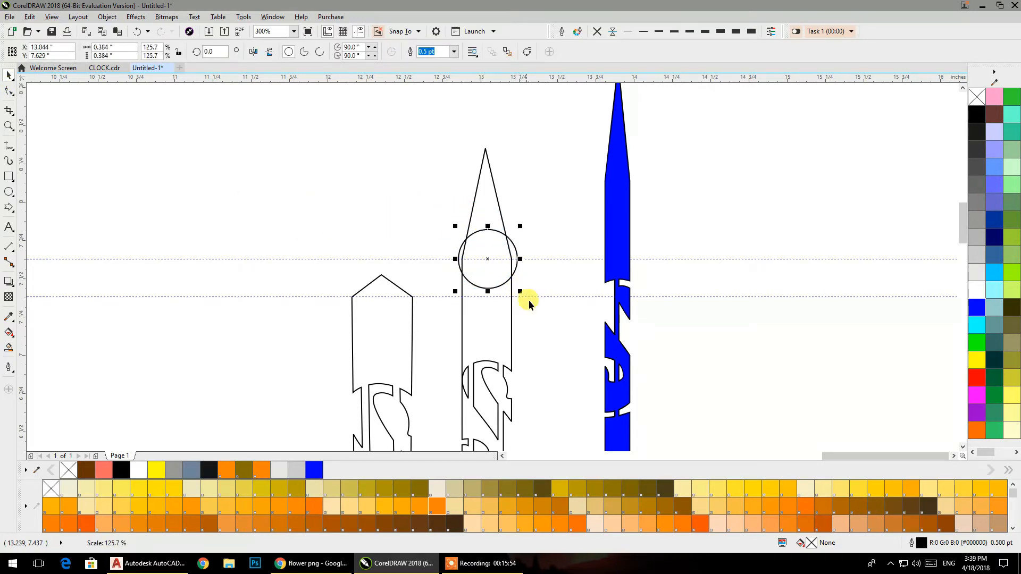
- Place a vertical guideline through the middle hand's pointed tip
left_click(496, 269)
scroll(478, 234, "up", 2)
left_click_drag(477, 120, 467, 183)
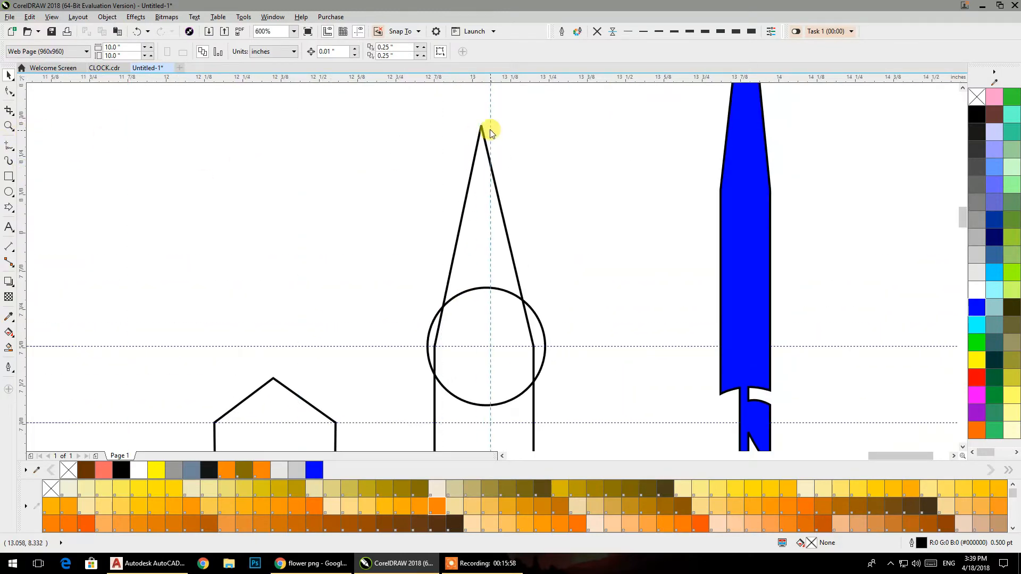
- Center the circle horizontally on the middle hand outline where its pointed tip meets the shaft
left_click(502, 290)
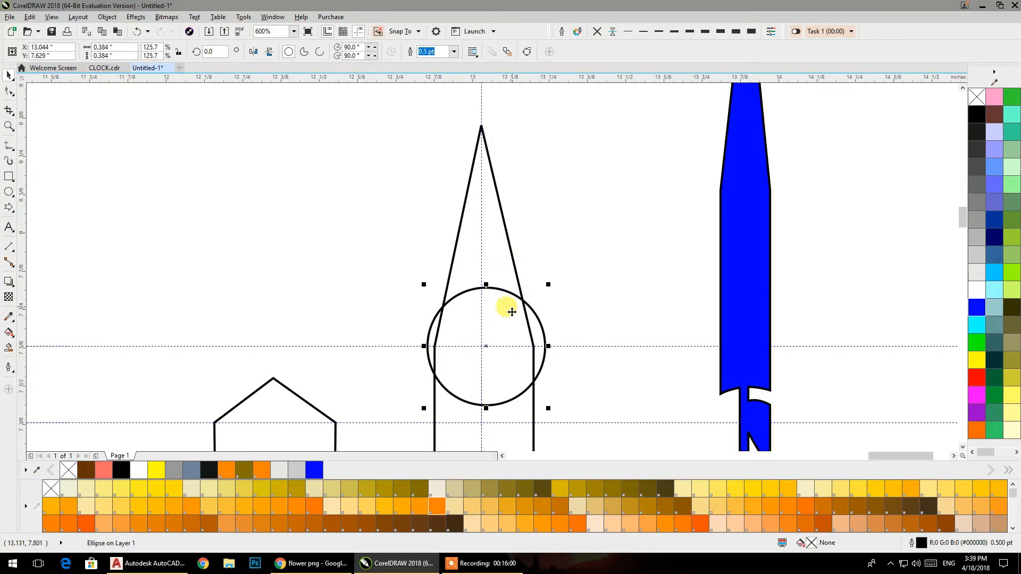
left_click_drag(483, 342, 483, 348)
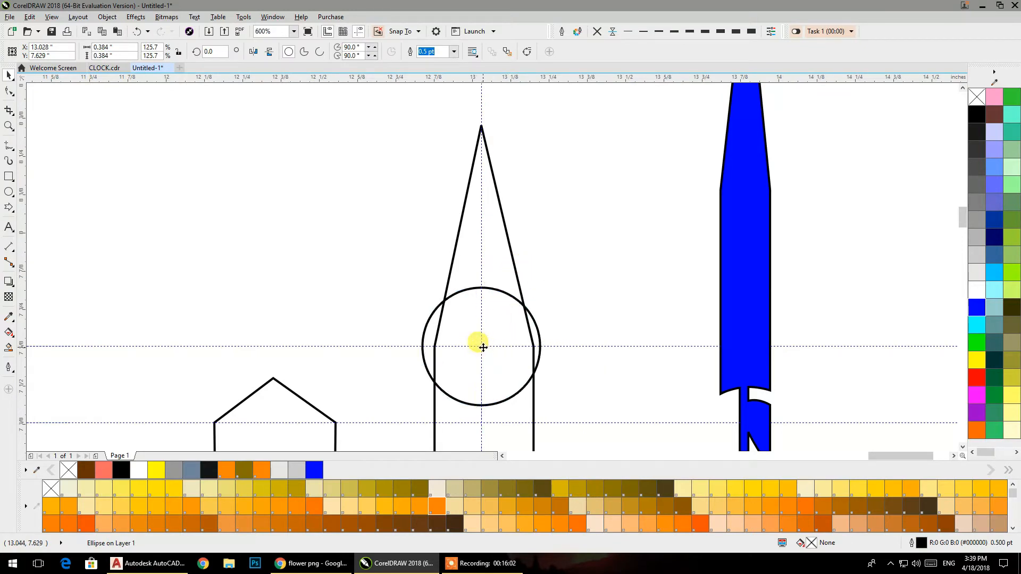
scroll(489, 366, "up", 1)
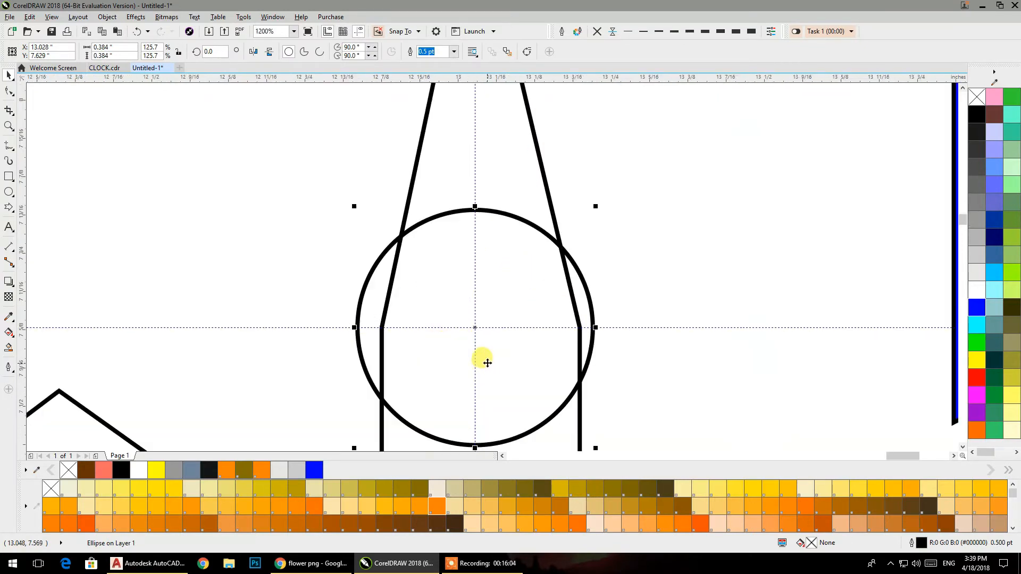
left_click_drag(503, 360, 505, 361)
- Weld the circle and the middle hand outline into a single shape
left_click(429, 101, "shift")
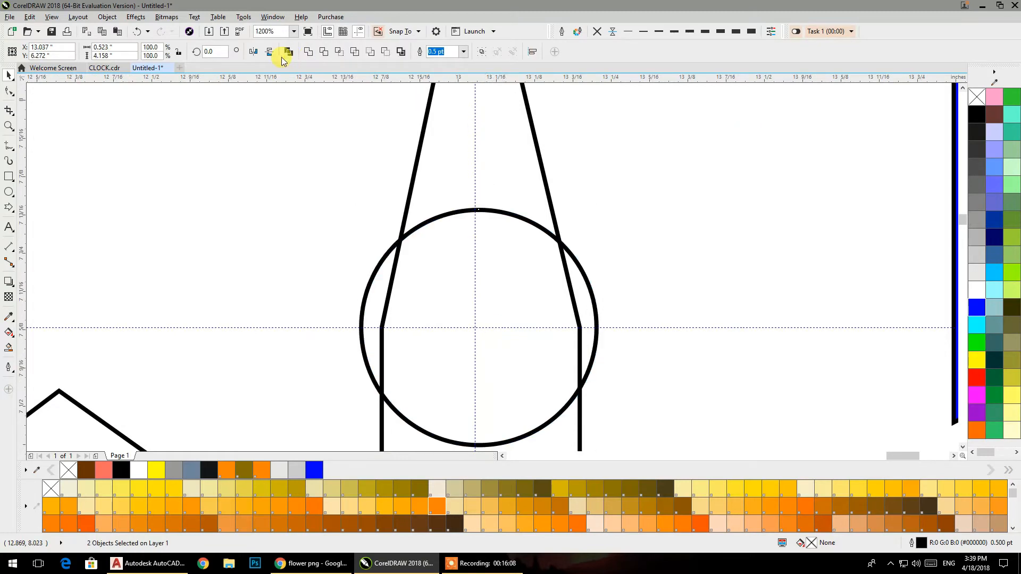
left_click(307, 53)
left_click(301, 149)
scroll(303, 153, "down", 3)
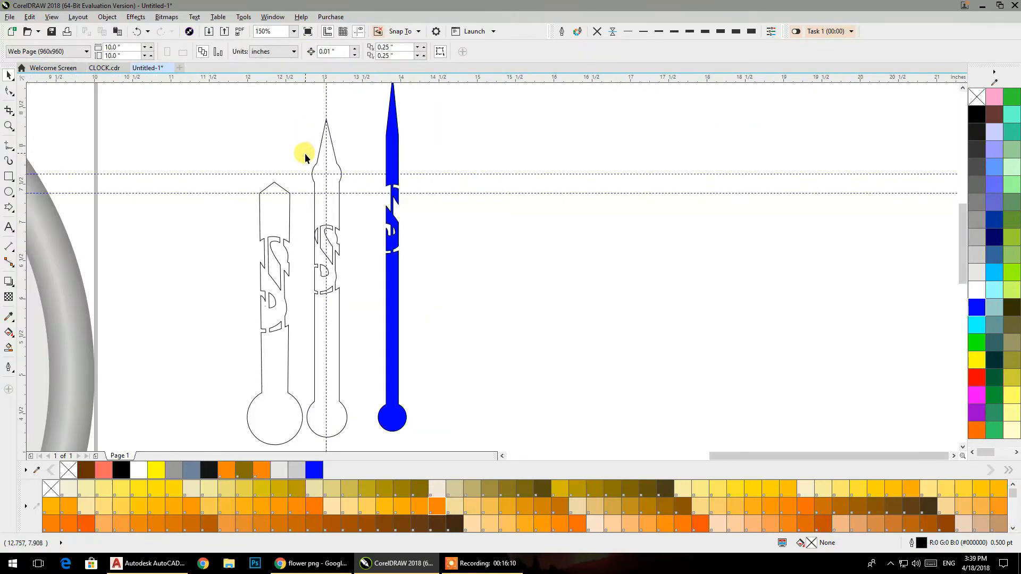
scroll(419, 216, "down", 1)
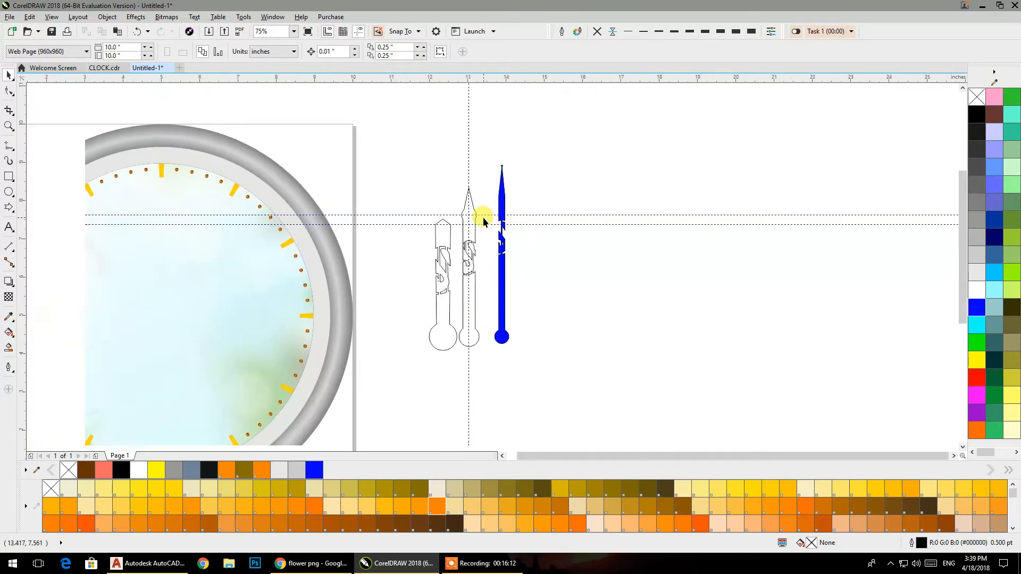
- Fill the two thicker clock hands with orange PANTONE 7-2-5 C and the thin hand with dark olive PANTONE 1-4-7 C
left_click(455, 345)
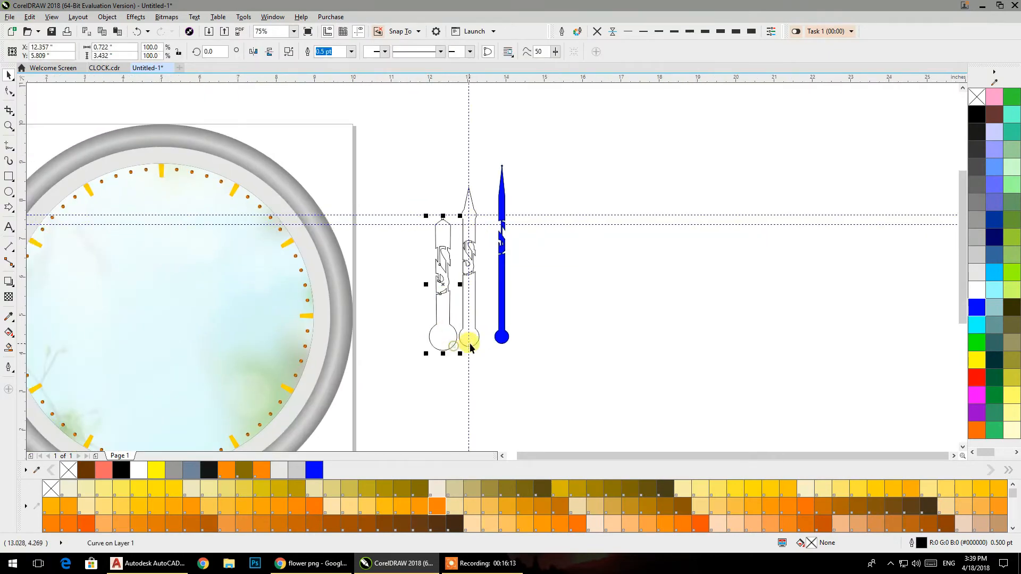
left_click(524, 504)
left_click(504, 330)
left_click(547, 483)
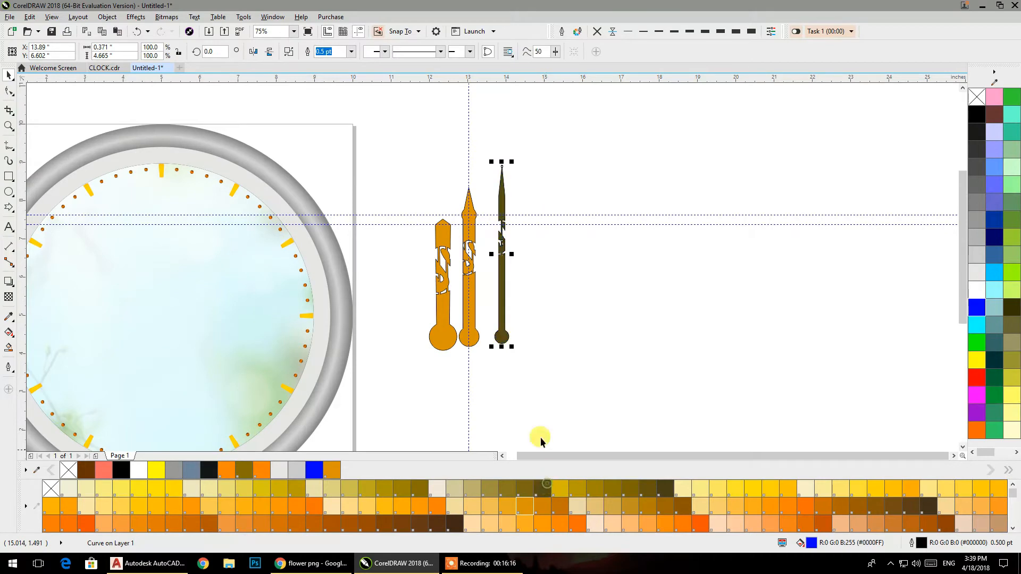
- Remove the outlines from all three clock hands
left_click(535, 388)
left_click_drag(391, 138, 392, 139)
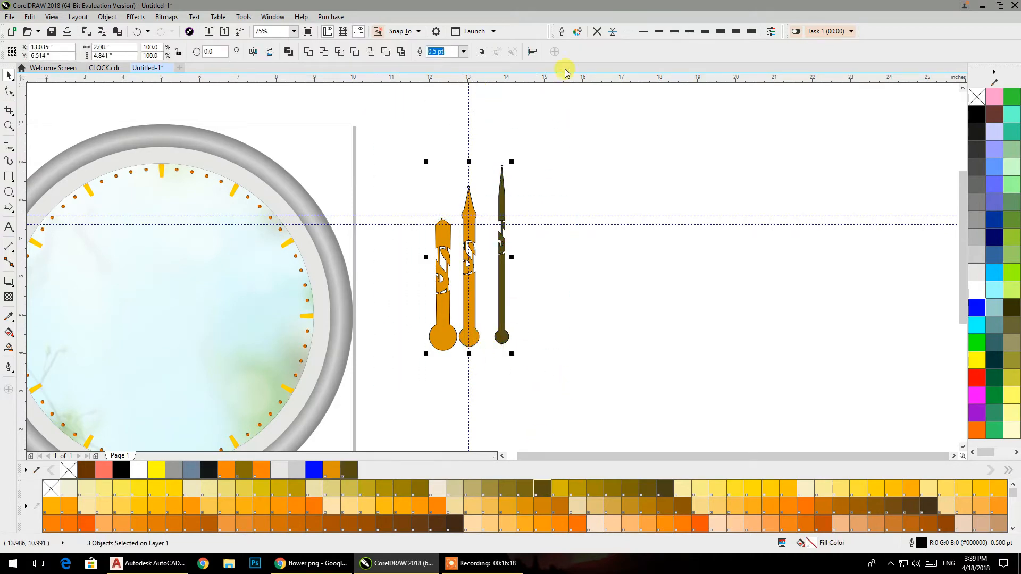
left_click(596, 32)
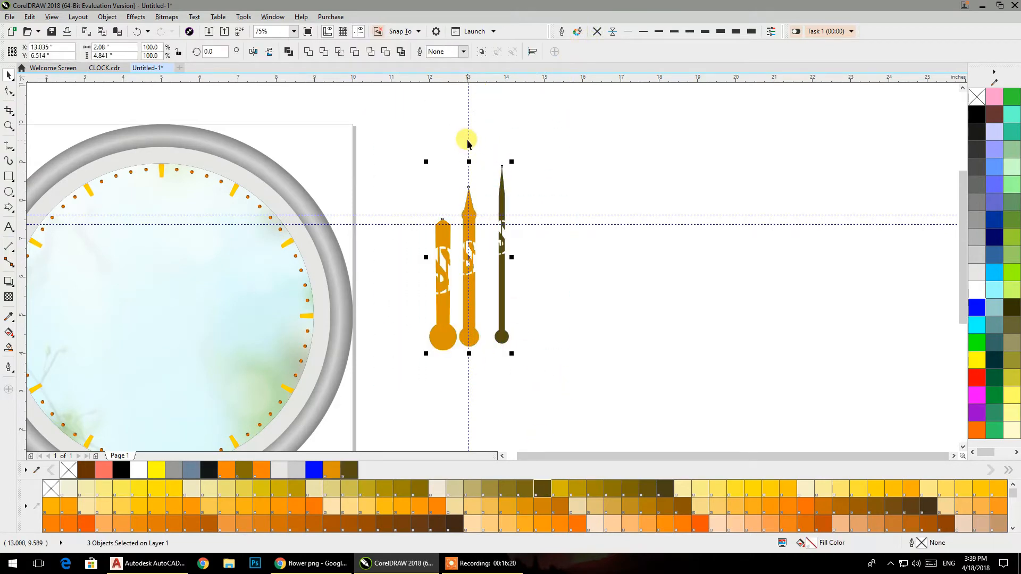
- Delete all horizontal and vertical guidelines and close the guideline settings
double_click(468, 140)
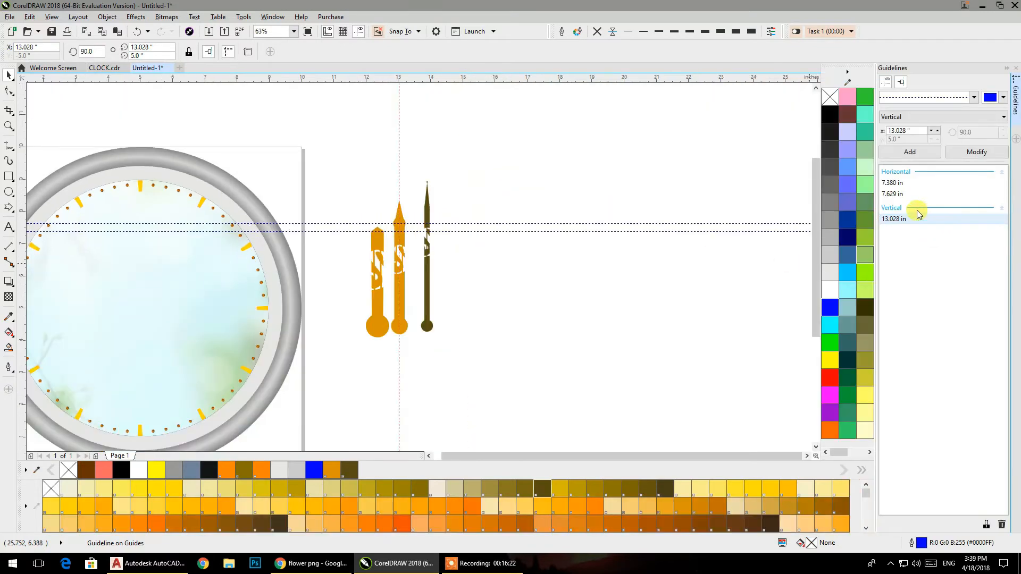
left_click(911, 192, "shift")
left_click(1002, 524)
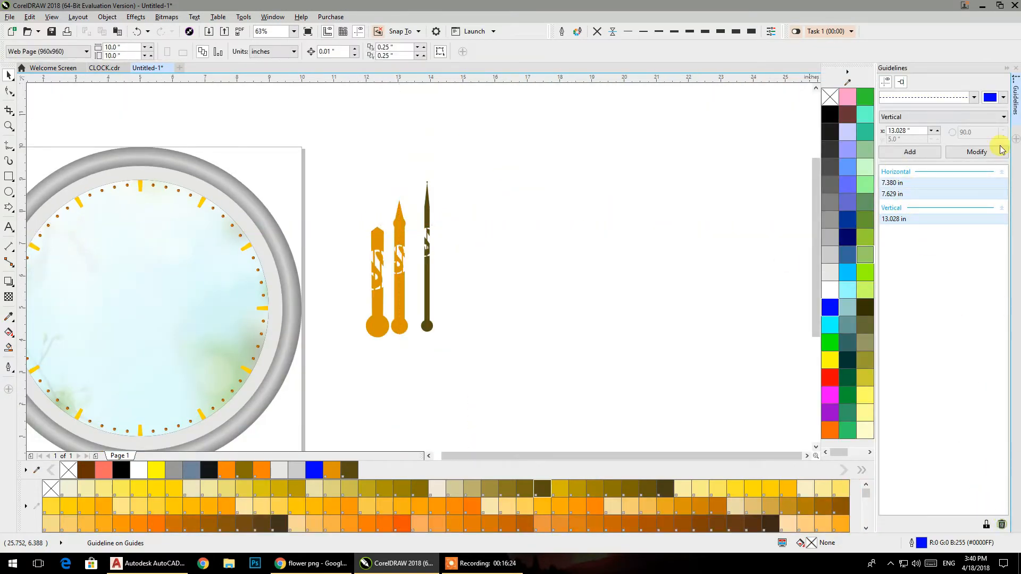
left_click(1016, 69)
- Center the orange gradient disc on the page and scale it proportionally to about 1.035 inches wide
left_click_drag(478, 355, 600, 347)
left_click_drag(429, 337, 573, 410)
key("p")
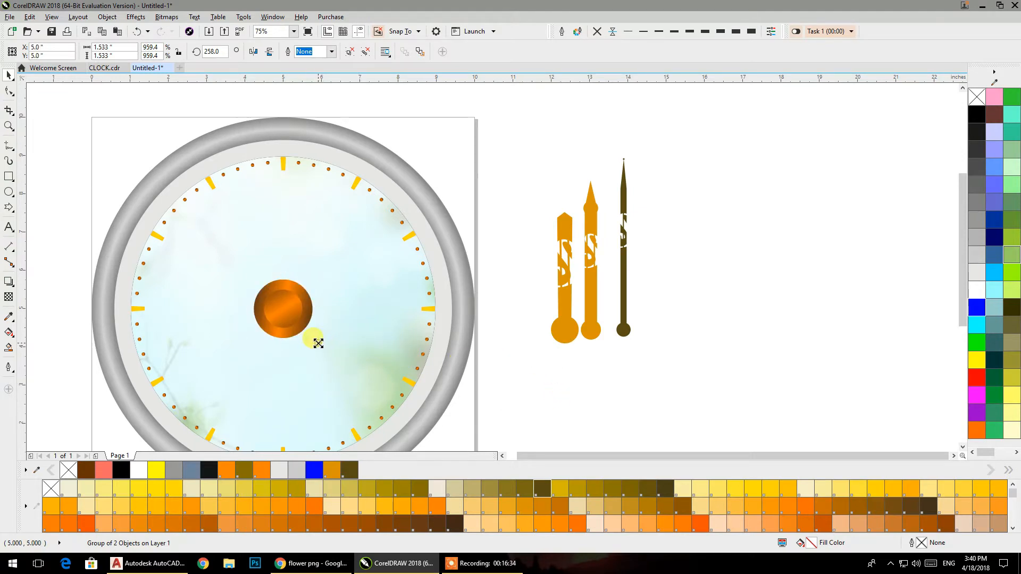
left_click_drag(316, 342, 309, 336)
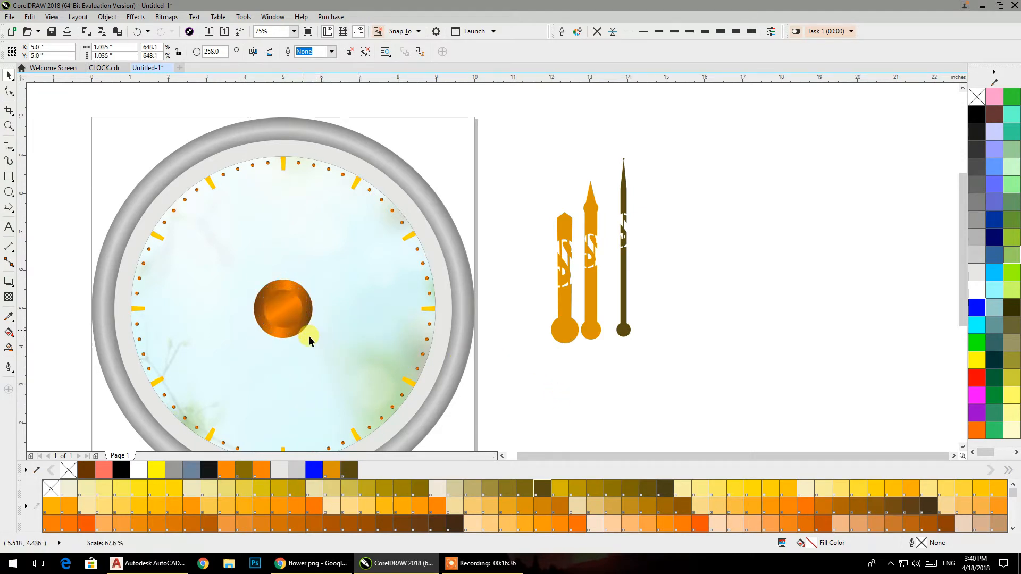
left_click(573, 400)
- Place the short hand's rotation center on its round base and rotate the hand to about 52.6 degrees
left_click(566, 334)
key("F10")
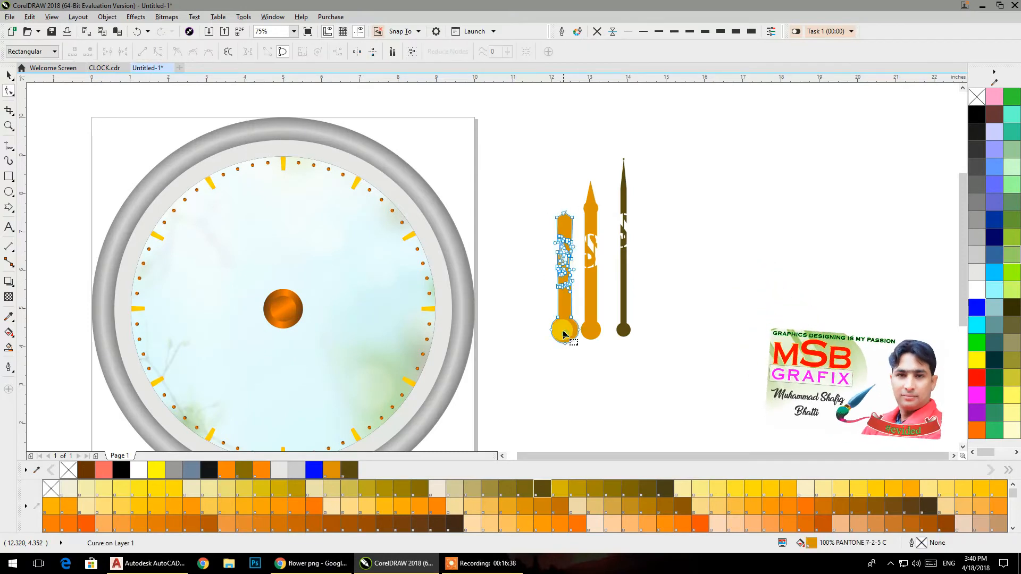
left_click(9, 77)
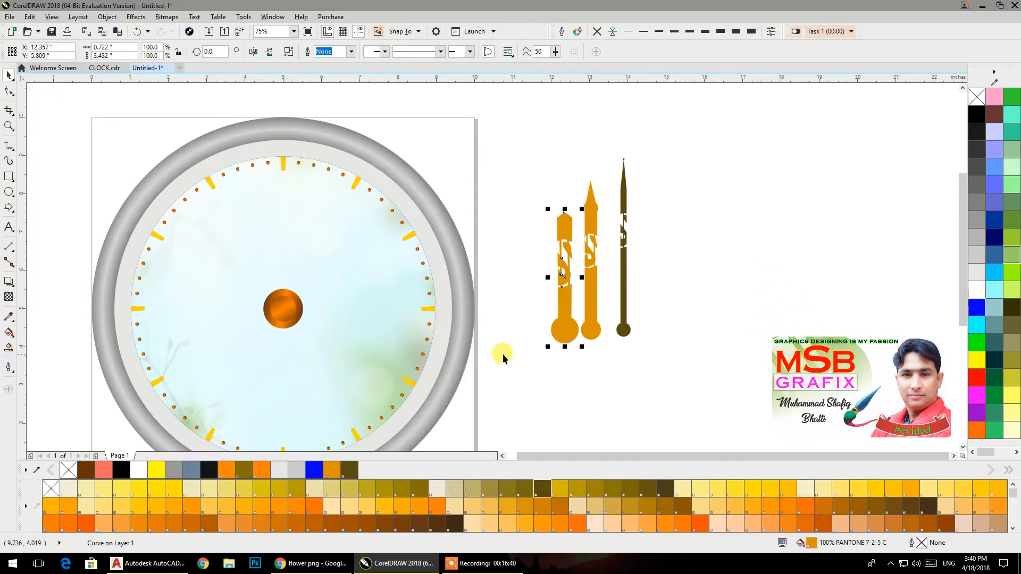
left_click(564, 328)
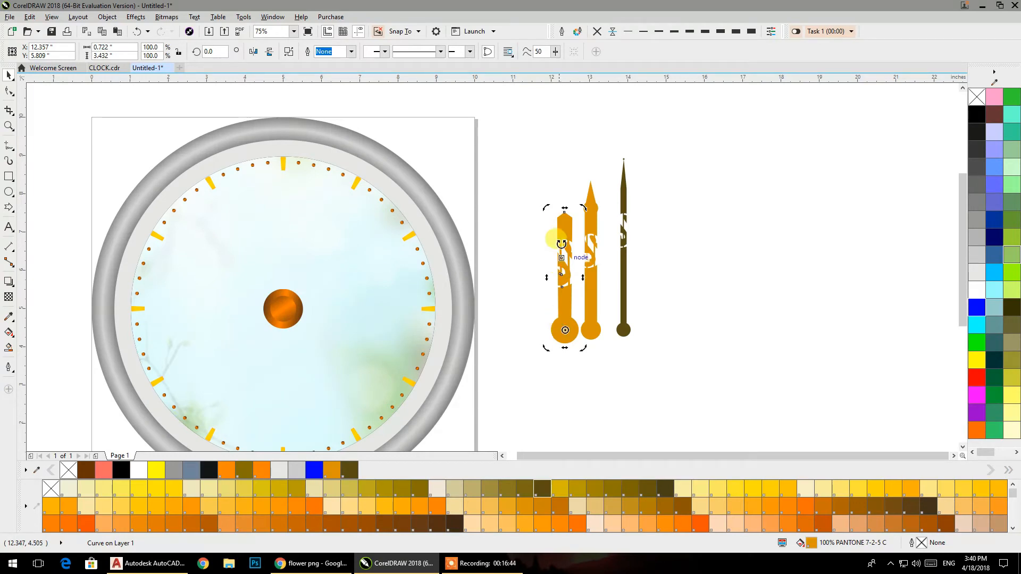
left_click_drag(582, 208, 480, 233)
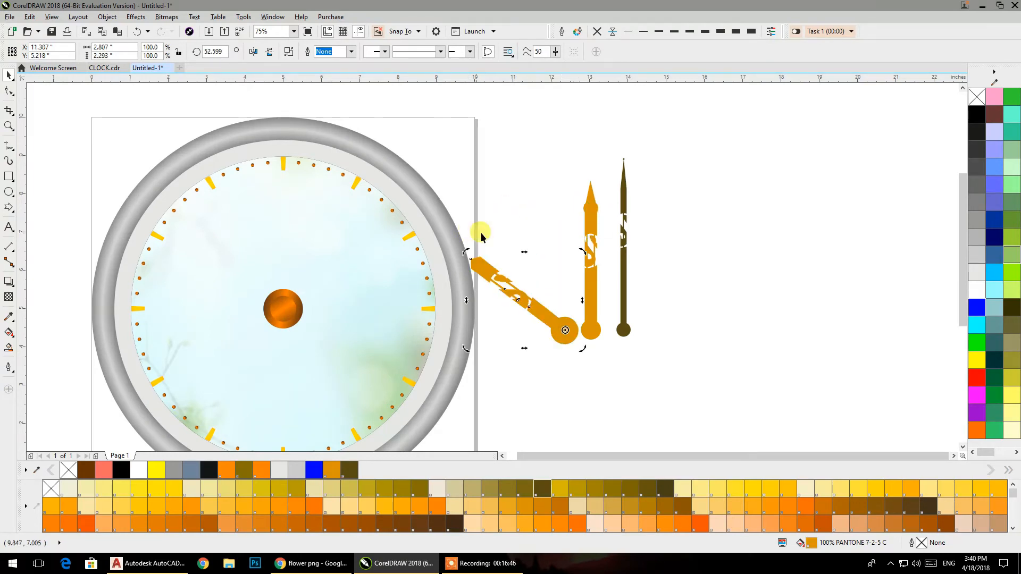
- Place the middle hand's rotation center on its round base and rotate the hand to about 148.8 degrees
left_click(588, 231)
left_click(590, 229)
left_click_drag(589, 261, 594, 323)
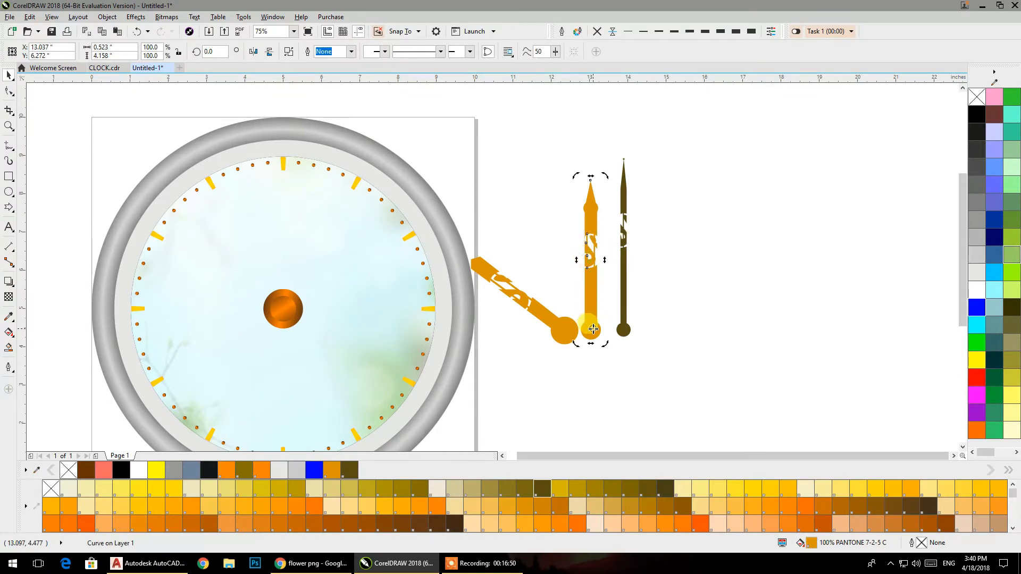
left_click_drag(605, 177, 510, 383)
- Rotate the thin hand to about 327.5 degrees and move it slightly away from the other two hands
left_click(633, 326)
left_click(626, 279)
left_click(622, 273)
left_click_drag(635, 99, 676, 135)
left_click(679, 271)
left_click_drag(581, 263, 648, 251)
- Fill the short hand with orange PANTONE 13-1-6 C
left_click(572, 283)
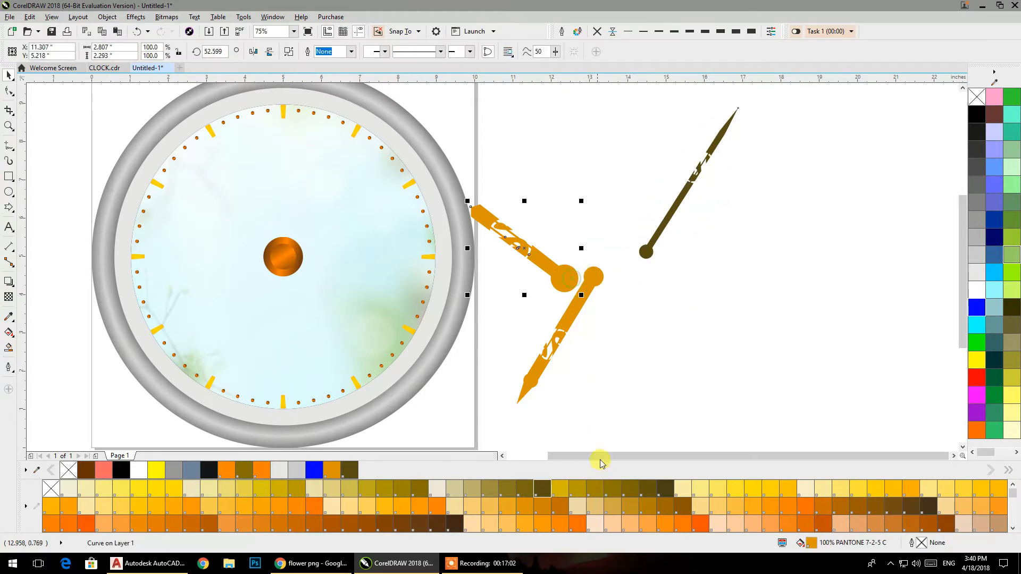
left_click(684, 523)
left_click(563, 299)
left_click(563, 277)
left_click(464, 524)
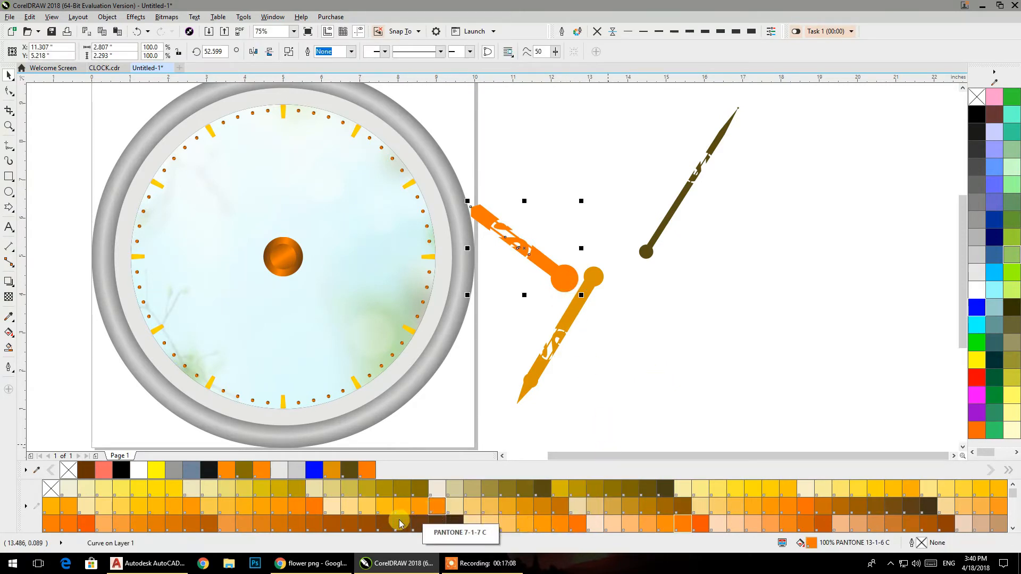
- Fill the short hand with PANTONE 162-1-5 C, the middle hand with PANTONE 162-1-4 C, and the thin hand with a lighter gray-brown
scroll(532, 509, "down", 5)
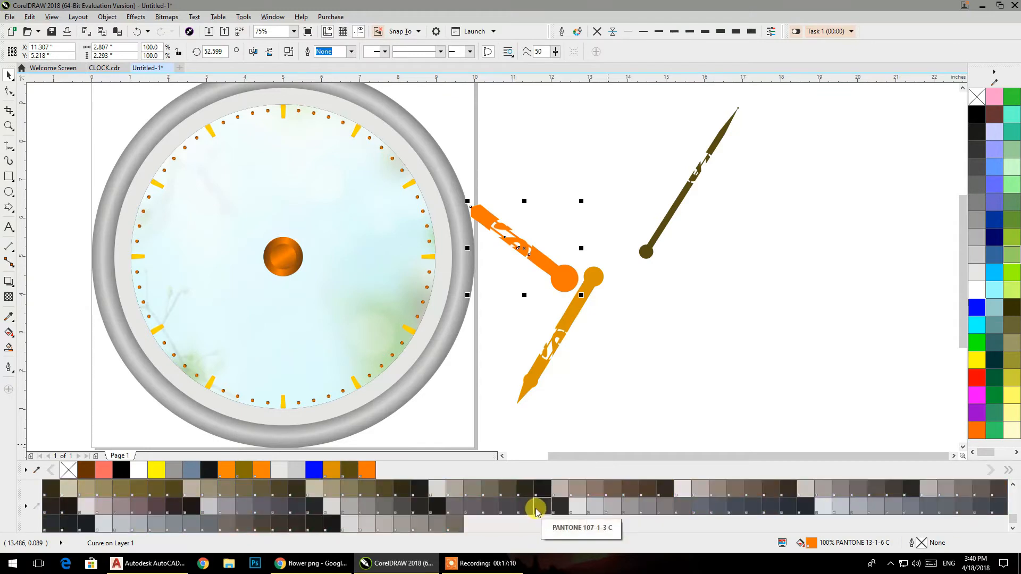
left_click(525, 507)
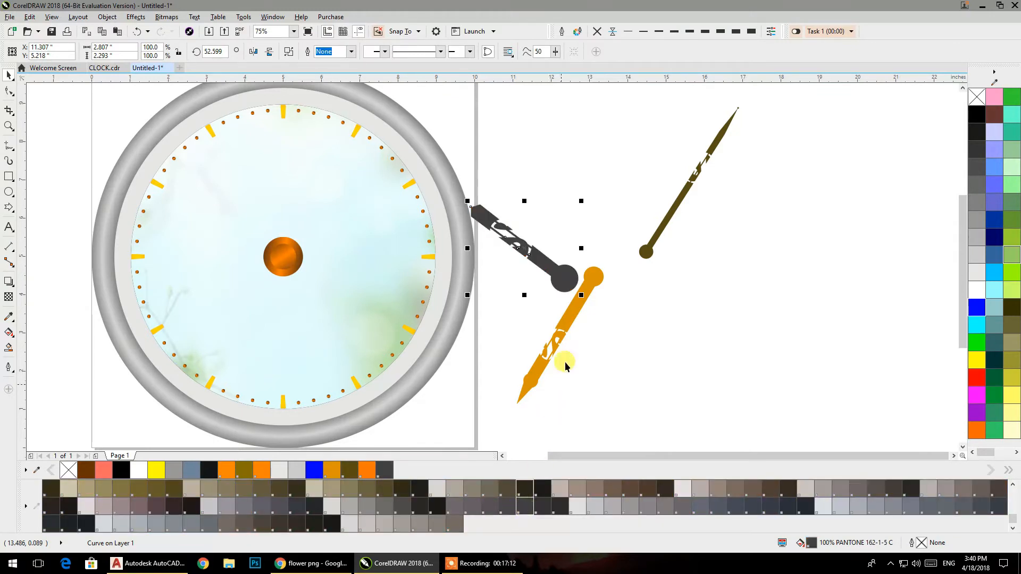
left_click(573, 319)
left_click(507, 506)
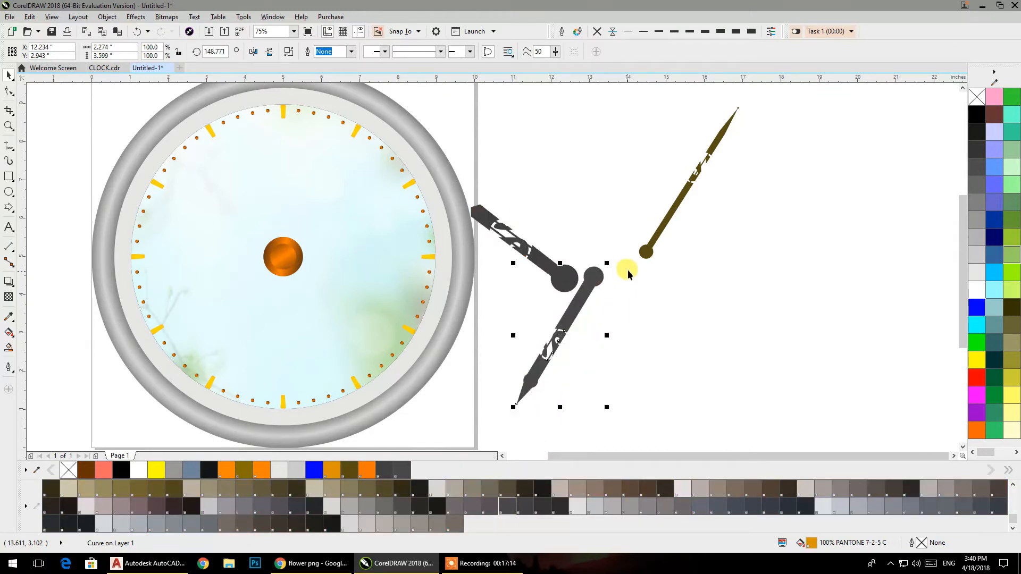
left_click(644, 252)
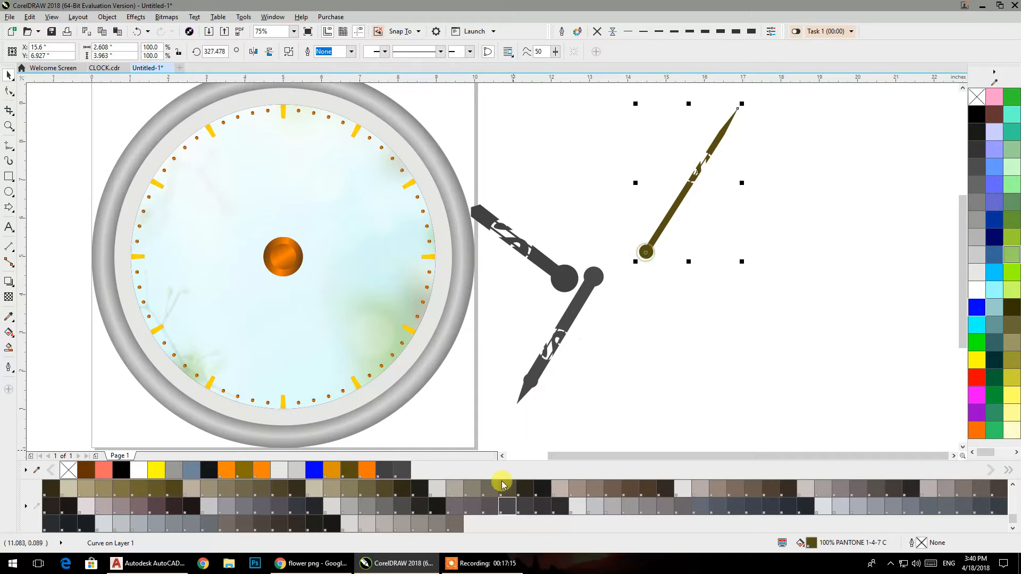
left_click(472, 488)
left_click(621, 373)
- Move the middle and short hands onto the clock face with their round bases over the central orange disc
left_click_drag(593, 281, 284, 261)
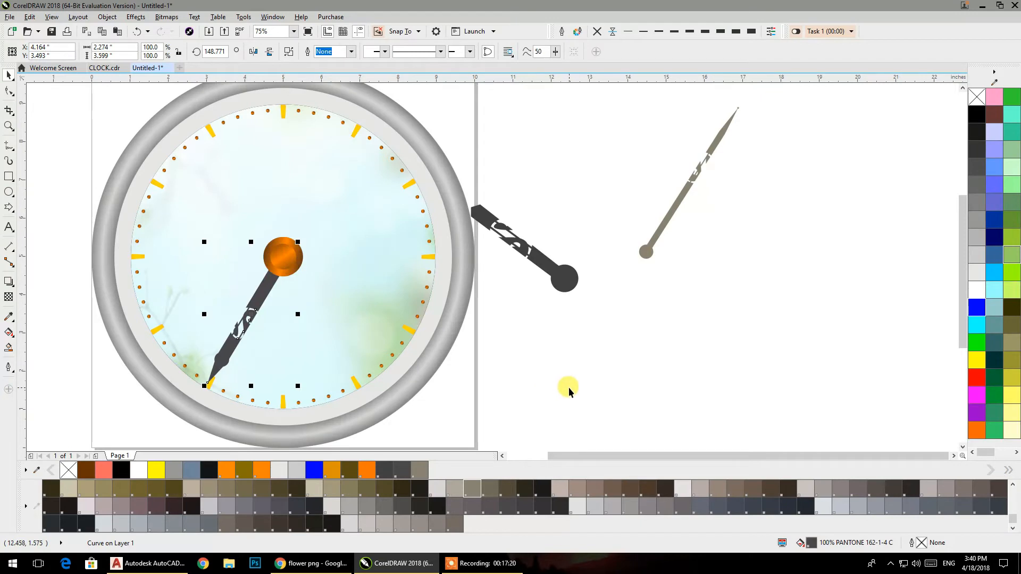
left_click_drag(567, 286, 285, 264)
left_click(543, 333)
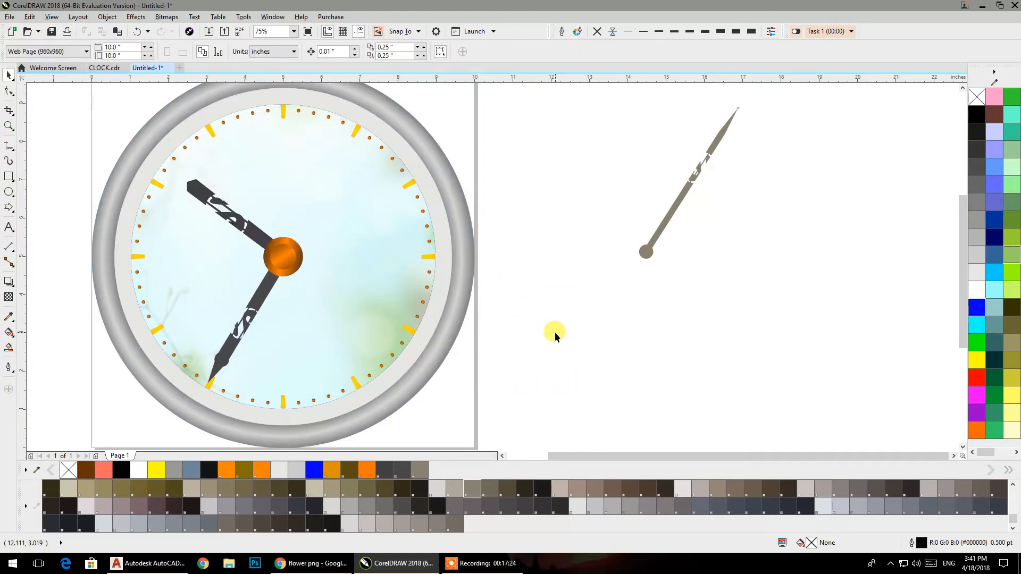
left_click(246, 226)
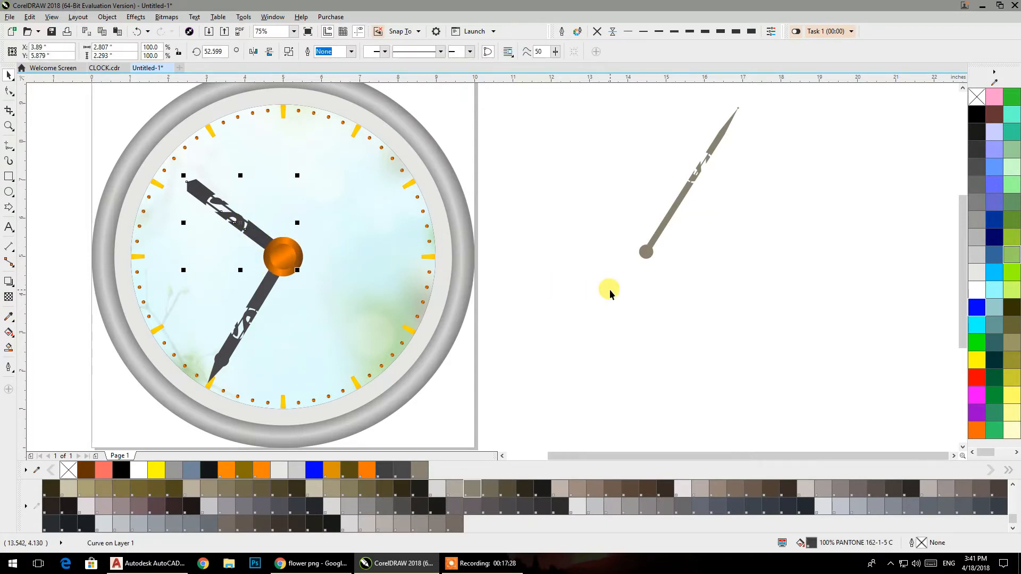
left_click(701, 306)
- Reorder the orange disc so it sits behind both hands but in front of the clock face
left_click(301, 256)
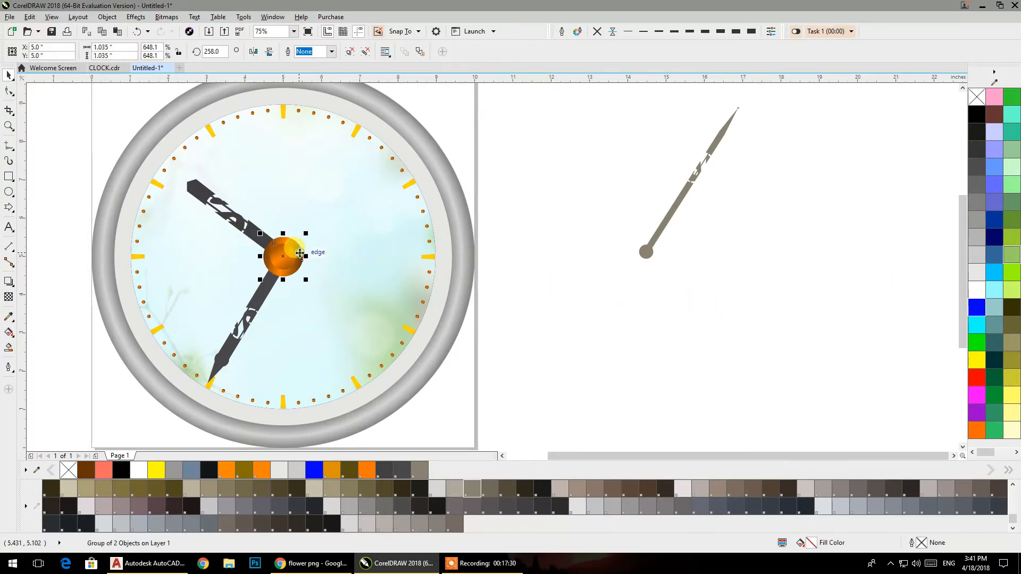
key("shift+Page_Down")
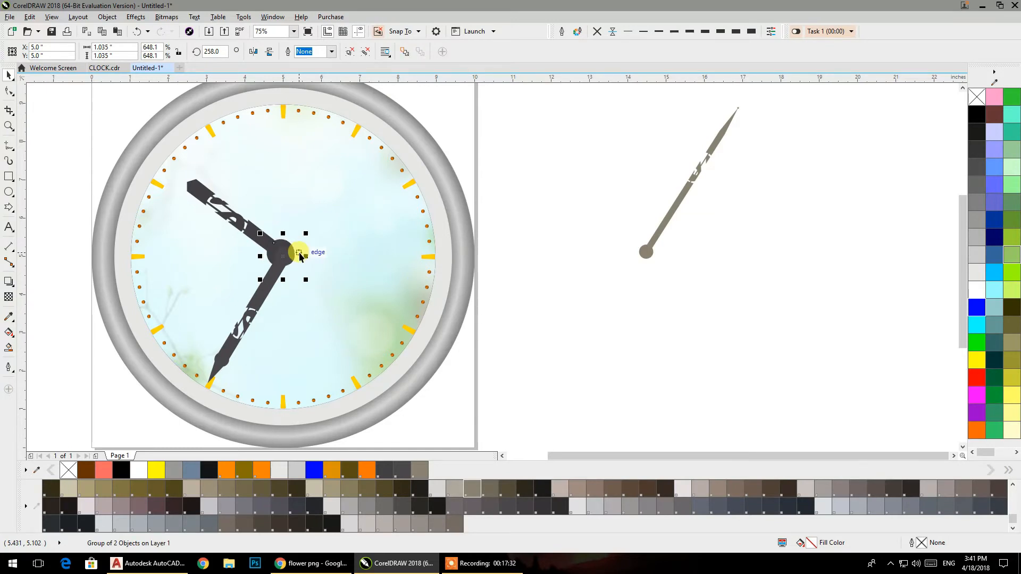
key("ctrl+Page_Up")
key("ctrl+Page_Up")
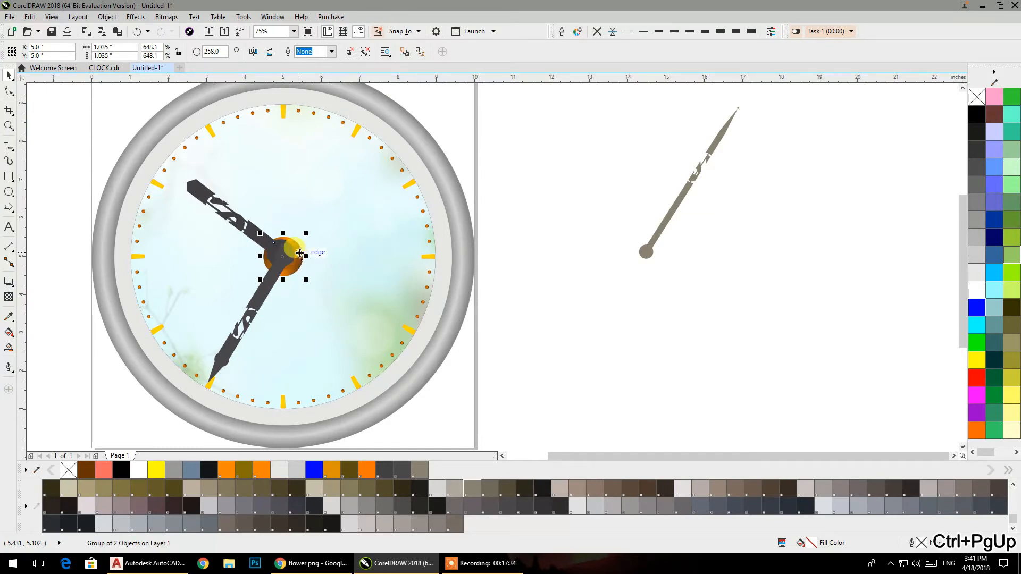
left_click(596, 322)
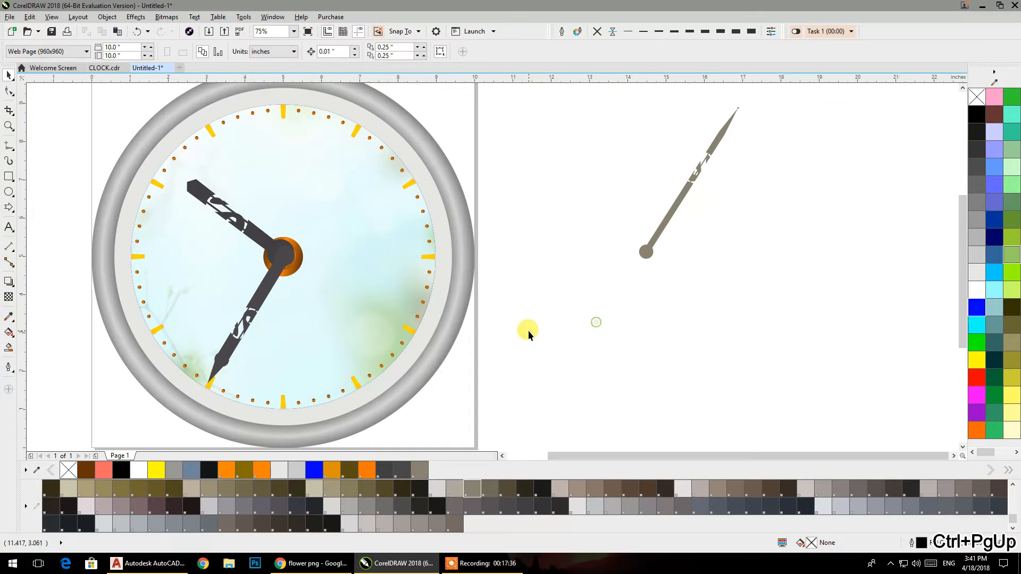
- Nudge the middle and short hands so their round bases sit concentrically over the orange disc
scroll(299, 260, "up", 5)
left_click_drag(269, 137, 250, 214)
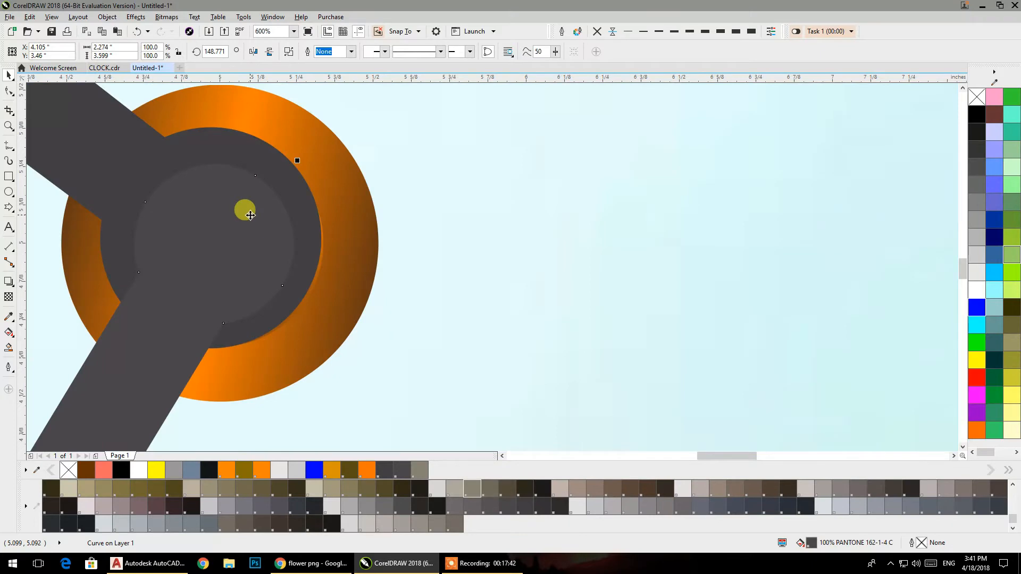
scroll(247, 212, "down", 4)
scroll(399, 237, "up", 4)
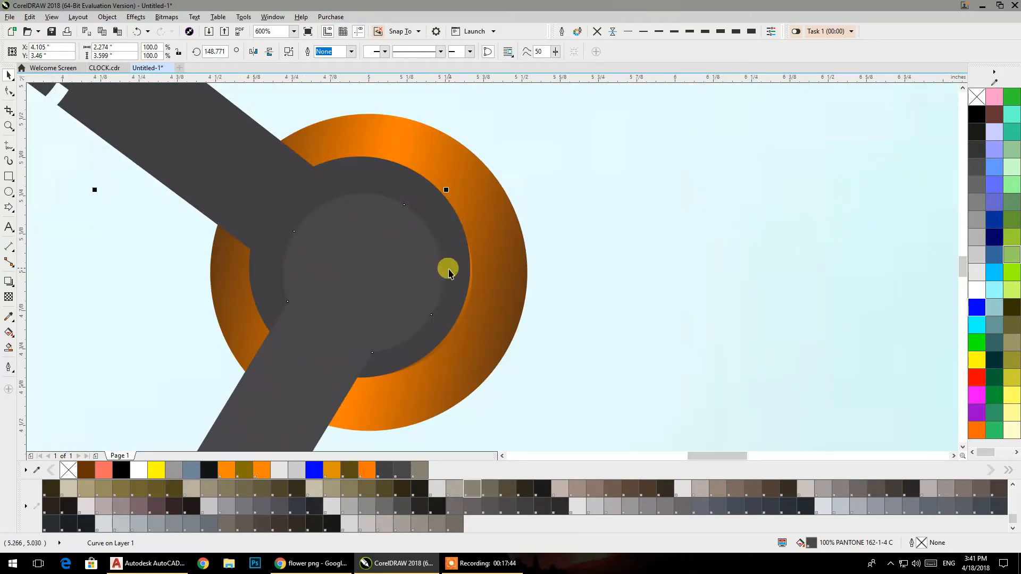
scroll(448, 271, "up", 4)
left_click(455, 376)
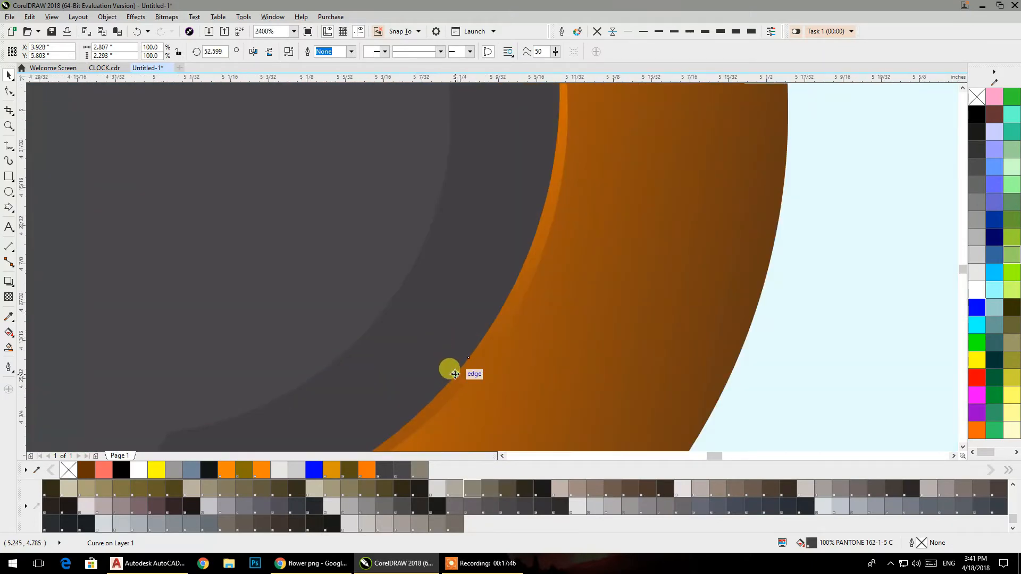
left_click_drag(456, 375, 463, 386)
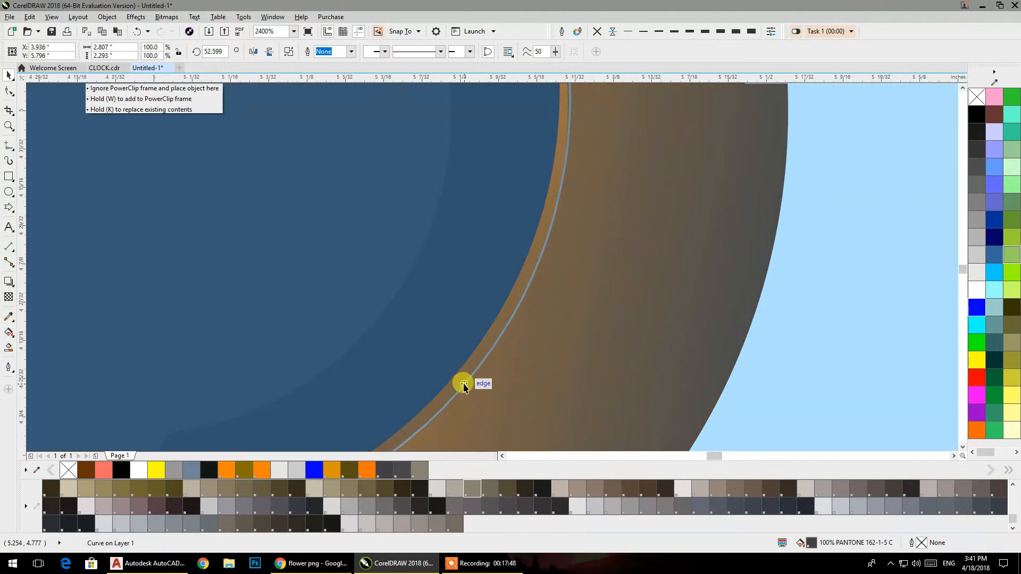
scroll(463, 386, "down", 4)
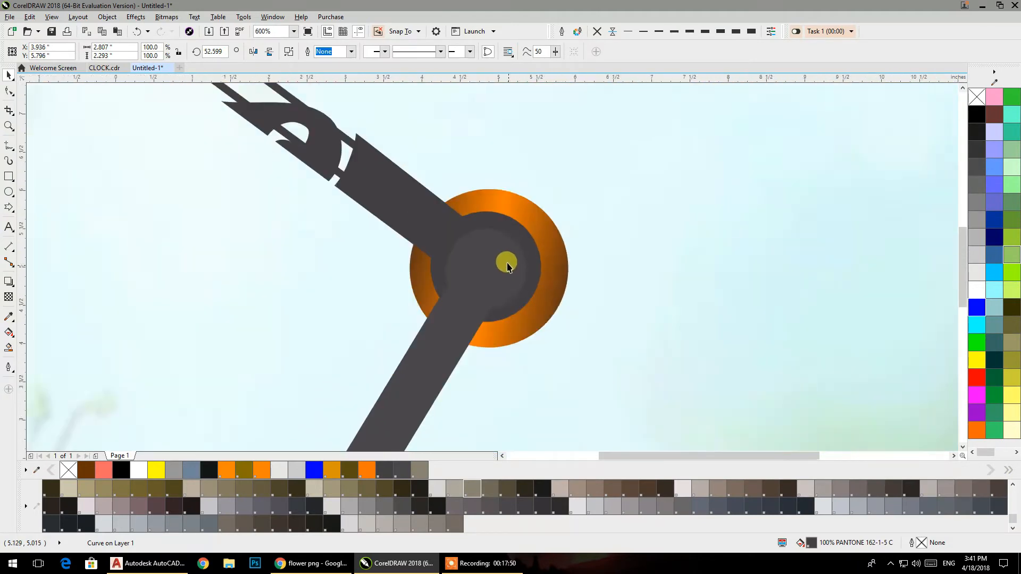
- Move the thin gray-brown hand onto the clock face with its round base at the center
scroll(506, 266, "down", 5)
left_click_drag(865, 260, 503, 266)
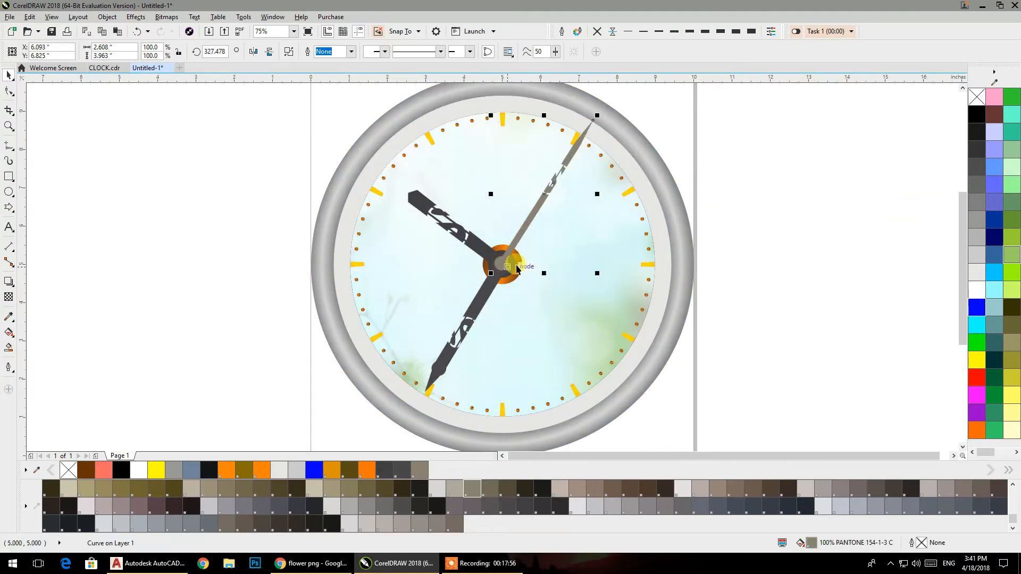
left_click(787, 297)
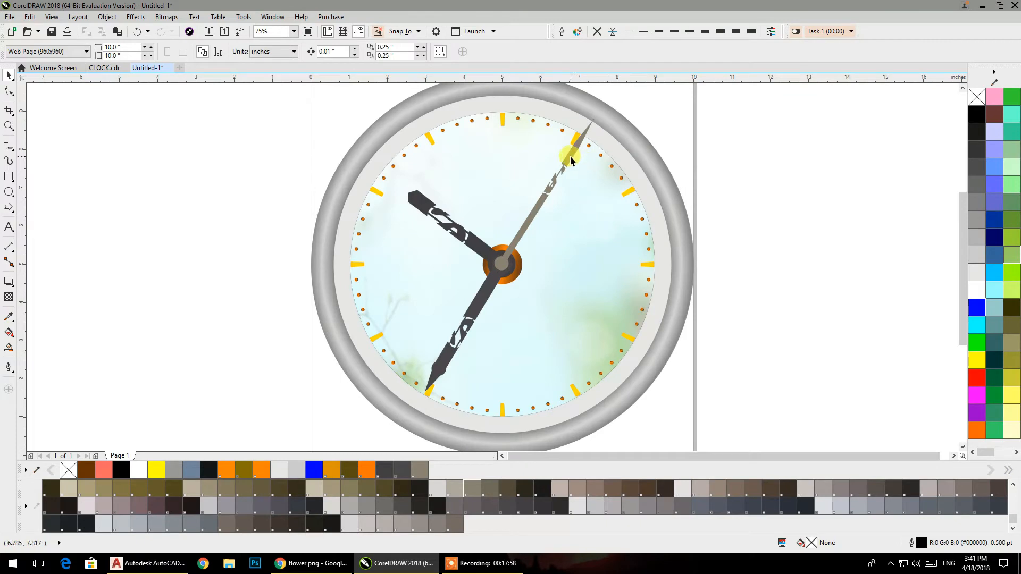
- Scale the thin hand down to about 88.2% and move its round base back over the clock's center
left_click(605, 121)
mouse_move(606, 123)
left_mouse_down()
mouse_move(593, 107)
mouse_move(590, 120)
left_mouse_up()
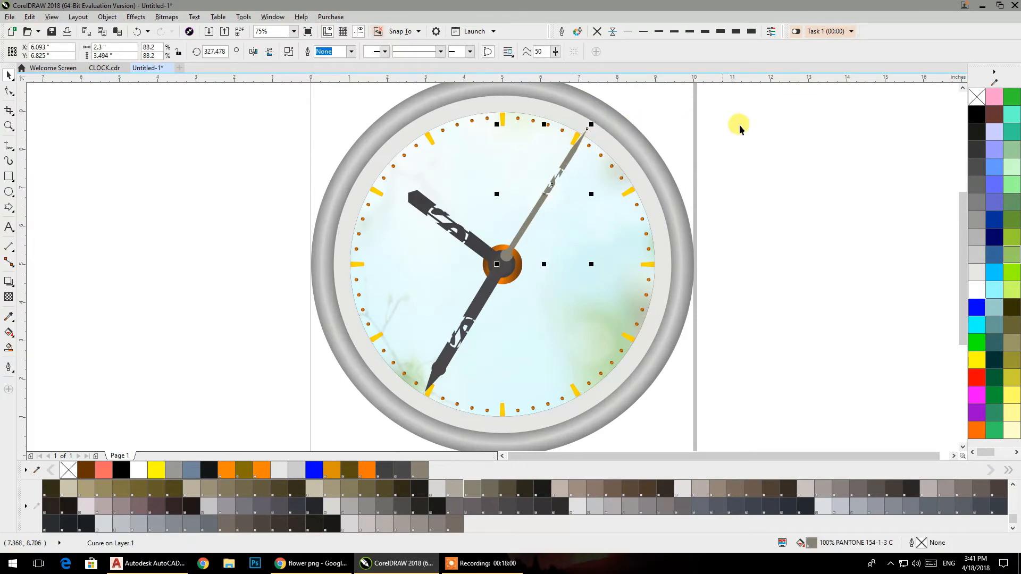
left_click(778, 129)
mouse_move(504, 259)
left_mouse_down()
mouse_move(555, 278)
mouse_move(504, 264)
left_mouse_up()
left_click(832, 295)
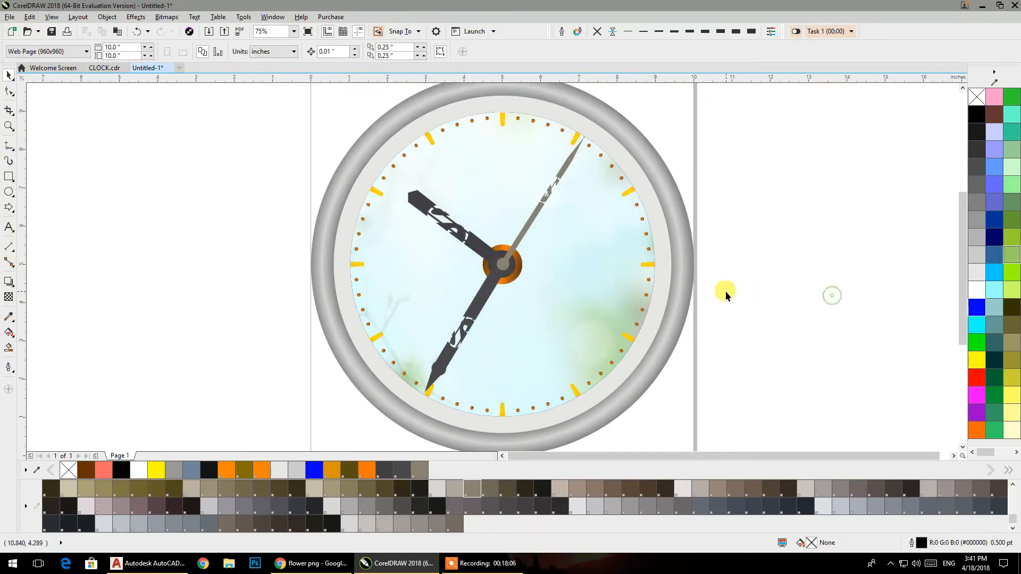
- Rotate the short hand clockwise around the clock's center to about 43.8 degrees, pointing between the 10 and 11 o'clock marks
left_click(440, 215)
left_click(441, 216)
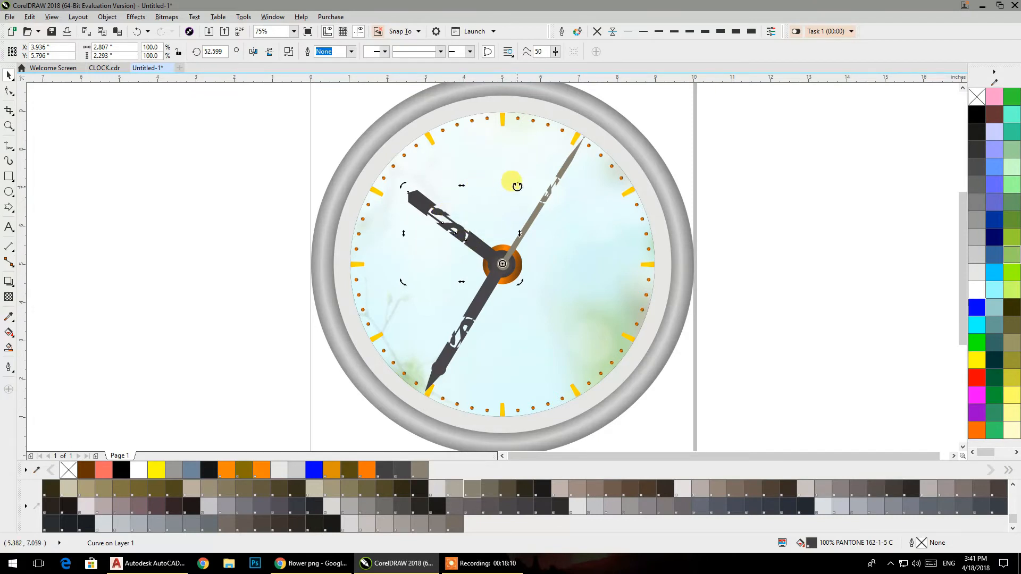
left_click_drag(518, 186, 527, 179)
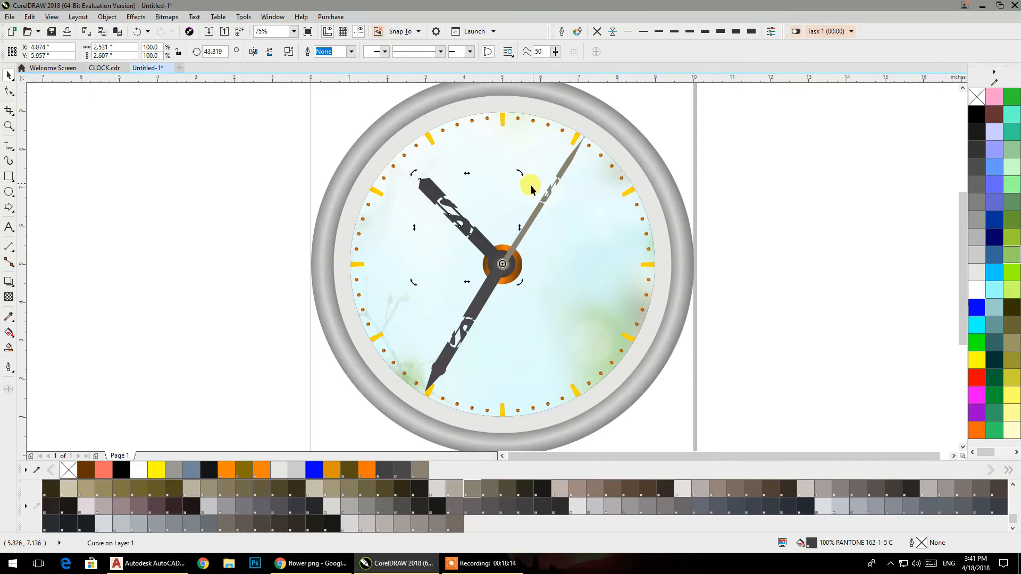
left_click(728, 278)
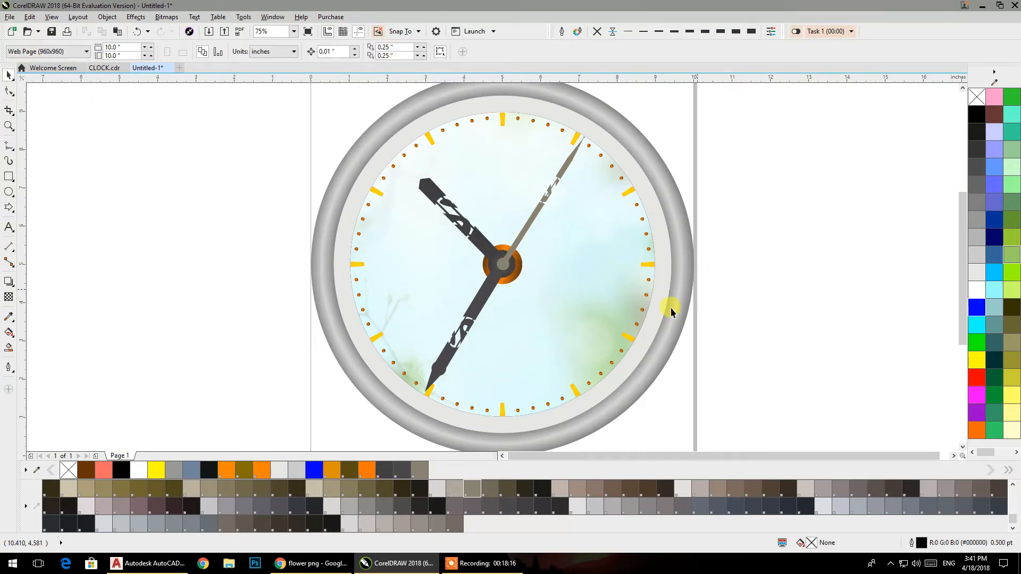
- Scale the middle hand down to about 92.6% so its tip stops just short of the 7 o'clock mark
left_click(433, 377)
left_click_drag(422, 394, 426, 396)
left_click(764, 296)
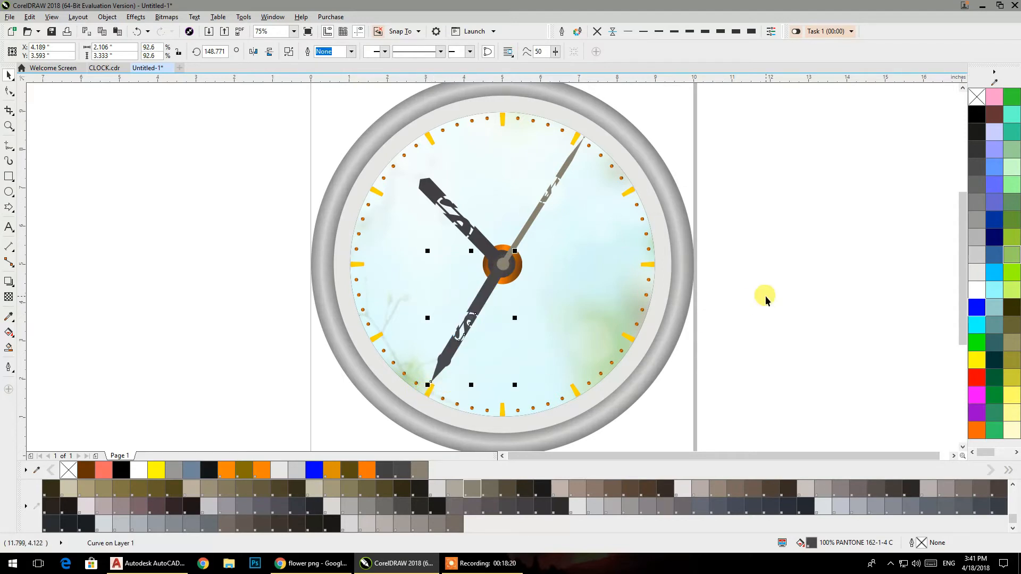
- Scale the thin hand down to about 84.8% and re-center its round base on the other hands' bases
left_click(576, 151)
left_click_drag(590, 132, 584, 139)
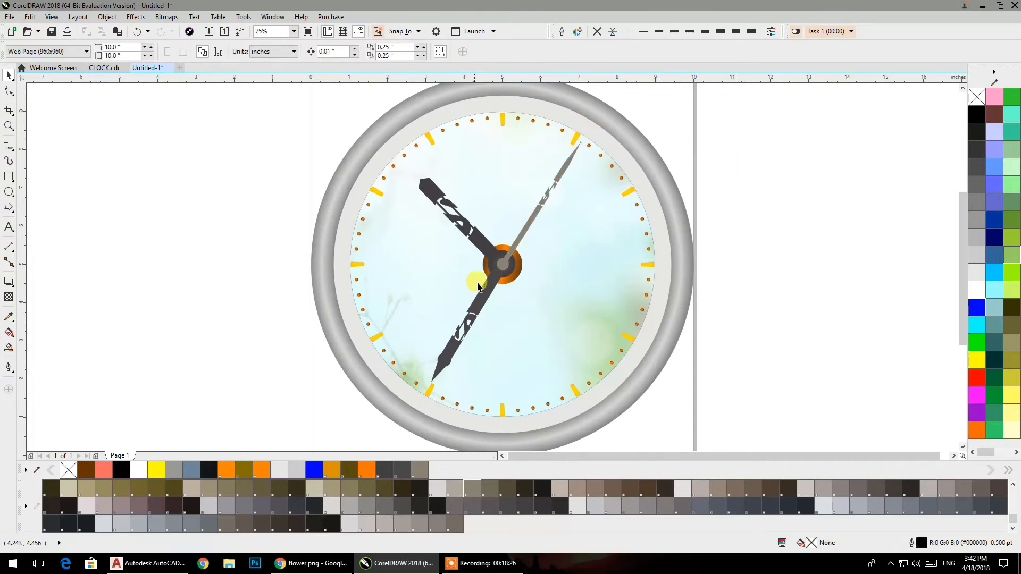
scroll(478, 286, "up", 3)
scroll(551, 244, "up", 3)
left_click_drag(669, 242, 579, 220)
scroll(578, 218, "down", 3)
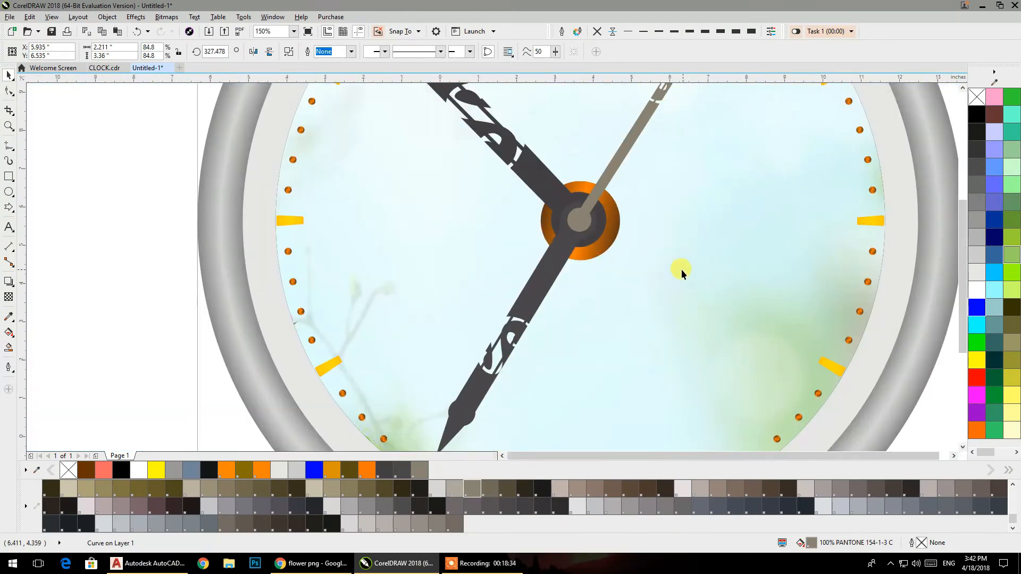
scroll(680, 269, "down", 1)
left_click(786, 257)
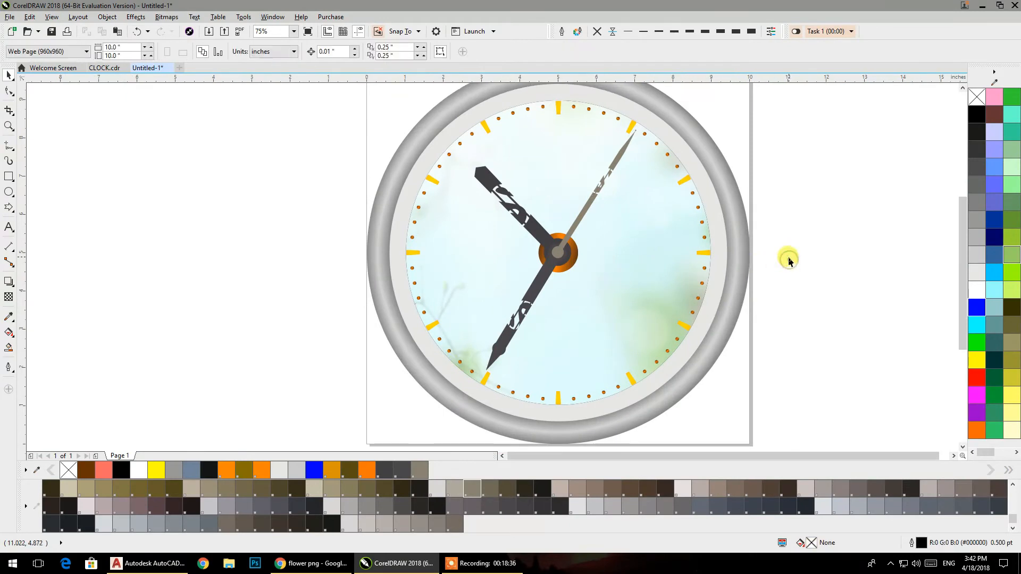
- Fill the thin hand with black
left_click(589, 209)
left_click(977, 113)
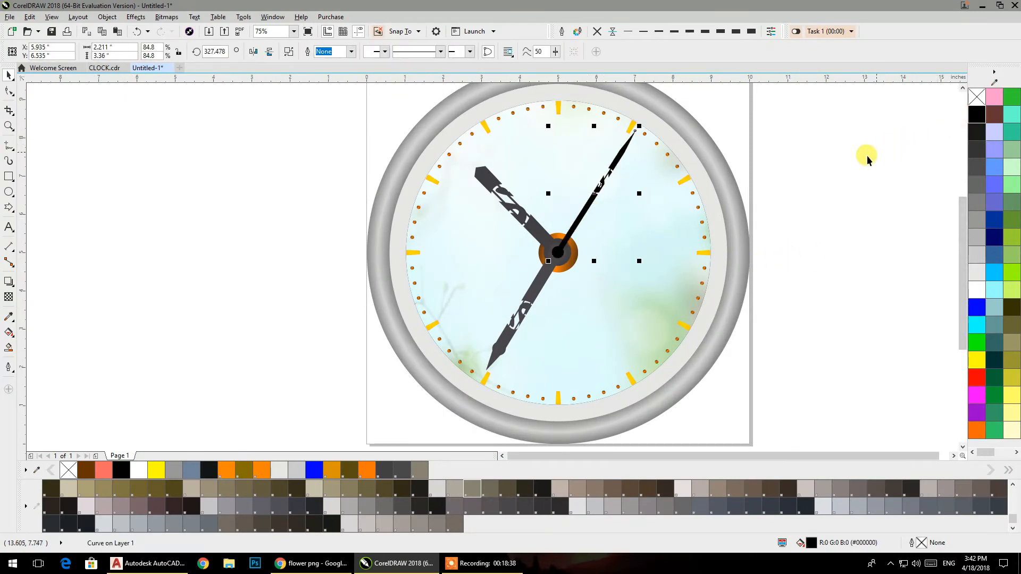
left_click(845, 162)
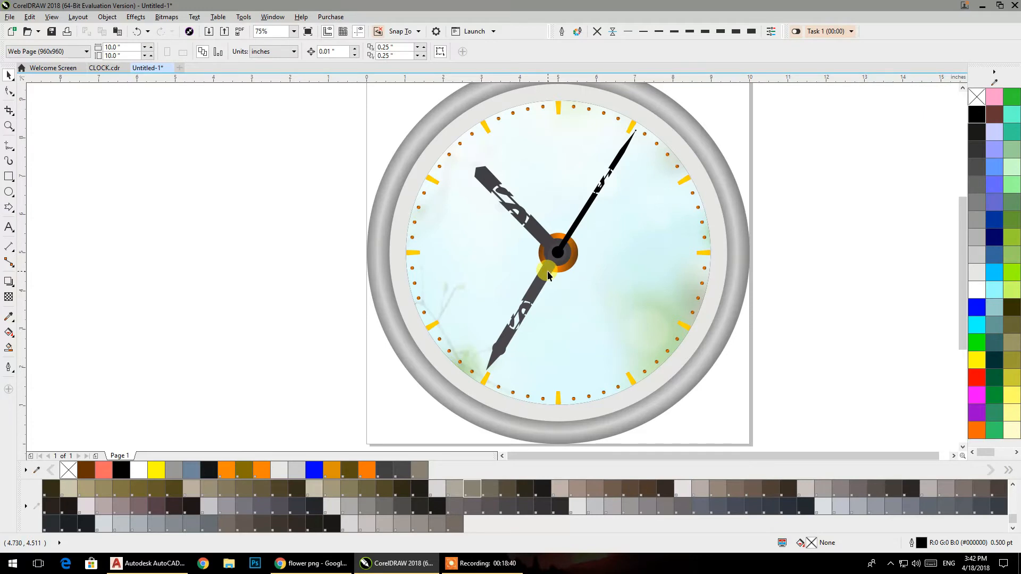
- Add artistic text beside the page listing the numbers 1 to 12, each on its own line
left_click_drag(534, 268, 523, 286)
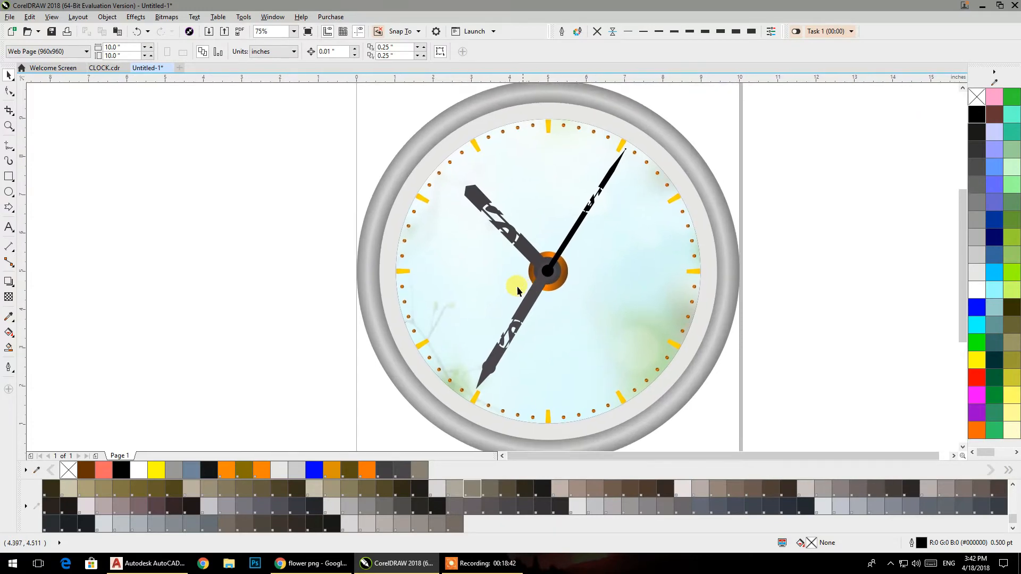
left_click(9, 227)
left_click(88, 201)
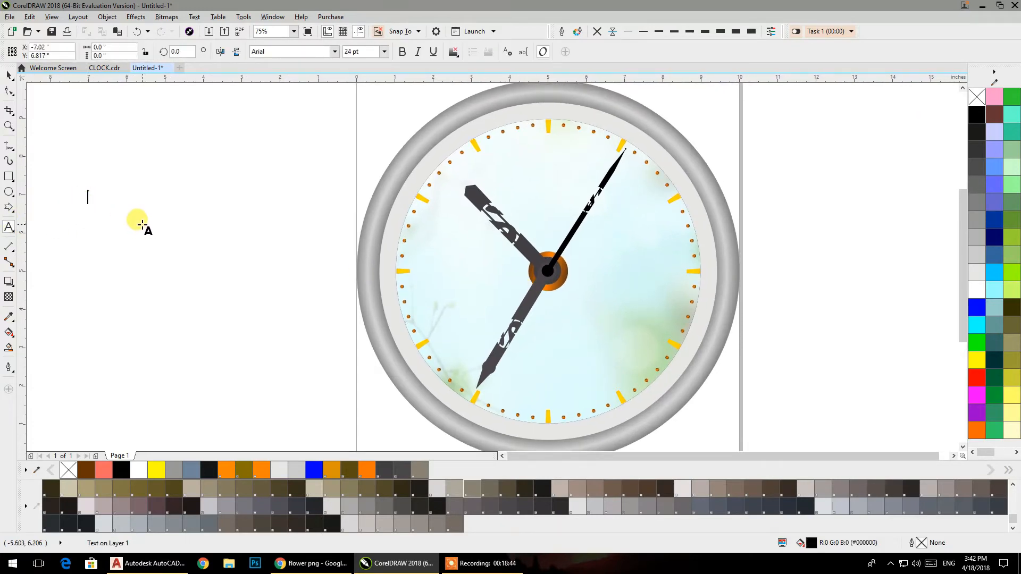
type("1")
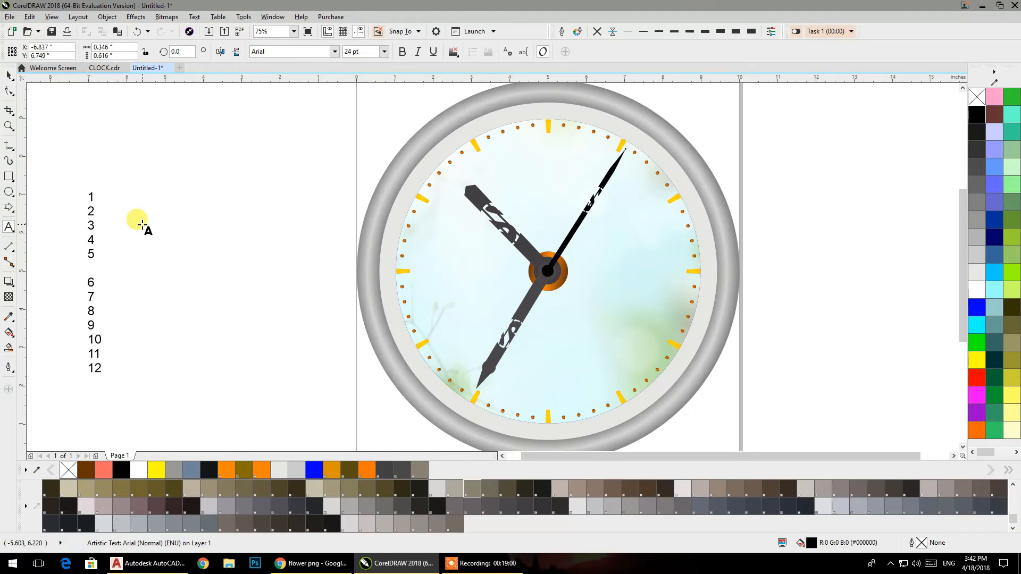
- Break the number list apart into separate text objects
left_click(9, 75)
left_click(106, 16)
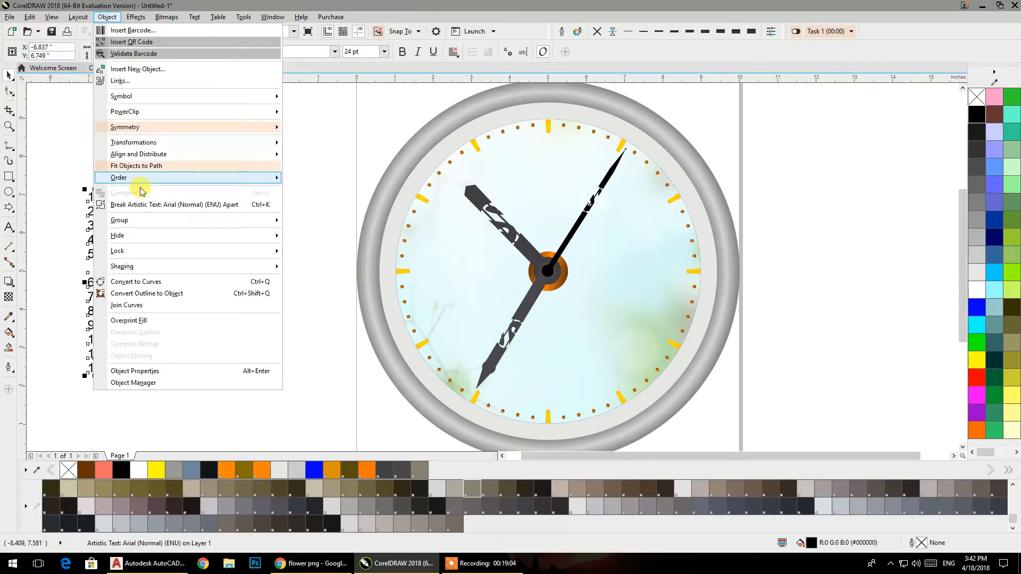
left_click(143, 204)
- Set the font of all twelve numbers to Back to Black Demo
left_click_drag(136, 132, 148, 308)
left_click(334, 52)
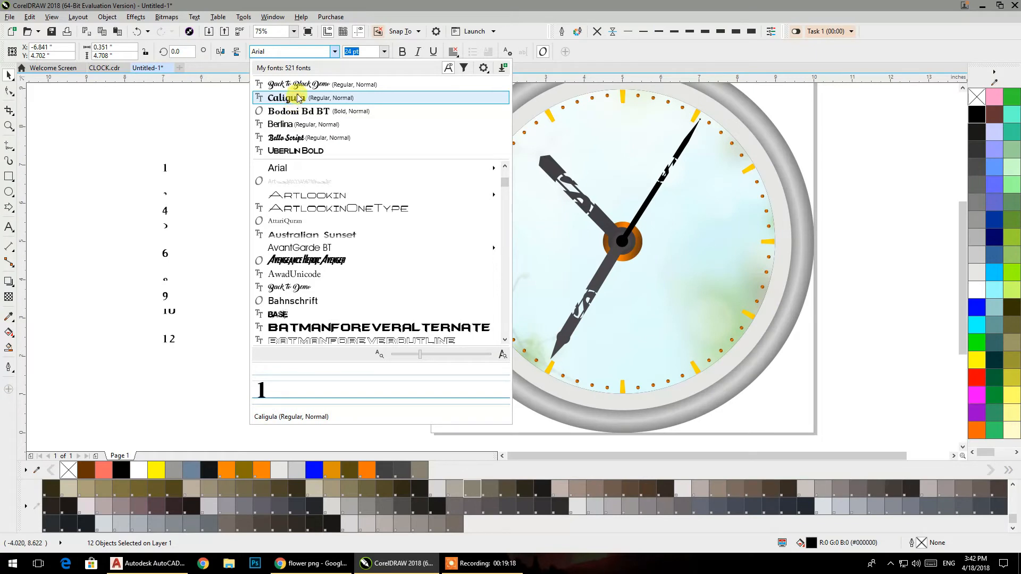
left_click(293, 288)
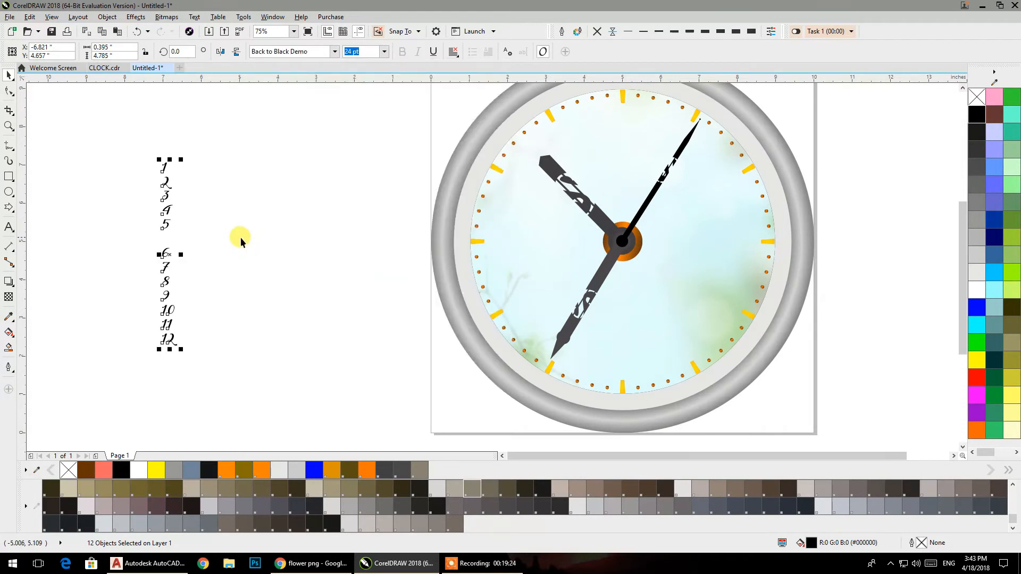
left_click(240, 237)
- Place the numbers 12, 11 and 10 just inside their hour marks on the clock face
left_click_drag(169, 338, 627, 119)
left_click(853, 188)
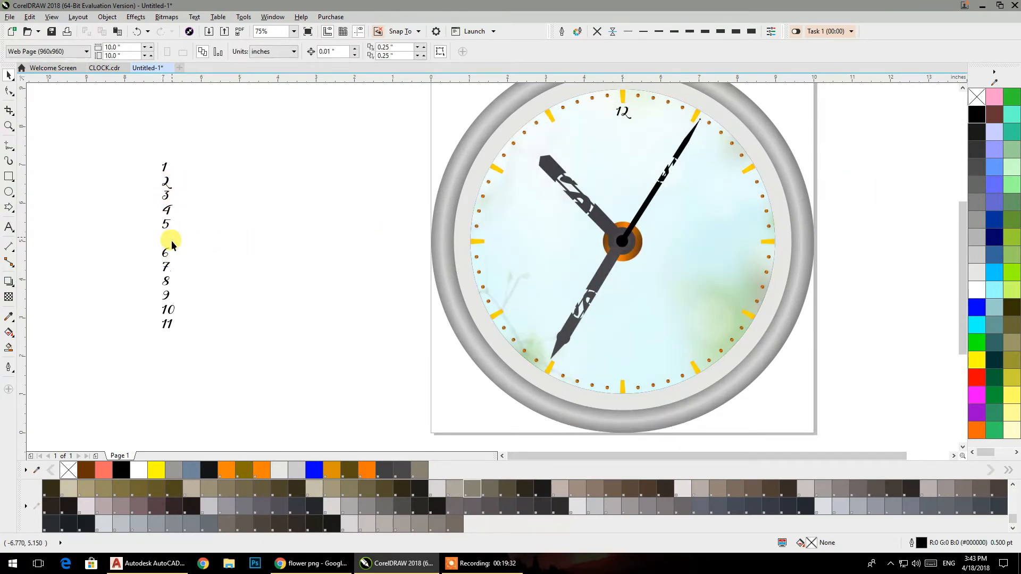
left_click_drag(168, 326, 562, 134)
left_click_drag(169, 307, 512, 178)
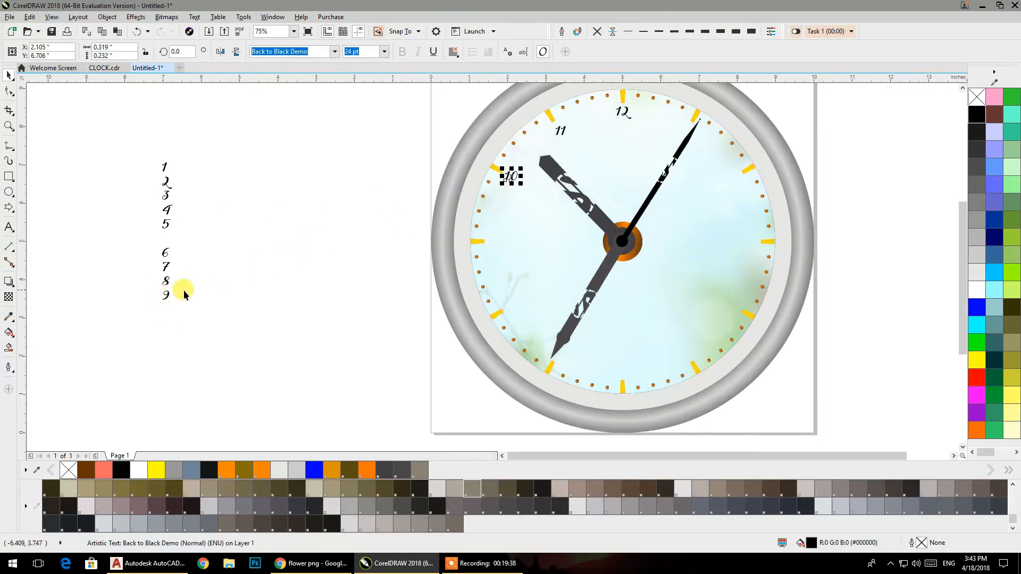
- Place the numbers 9, 8 and 7 just inside their hour marks, nudging the 7 closer to its mark
left_click_drag(170, 296, 492, 245)
left_click_drag(165, 280, 509, 309)
left_click_drag(166, 264, 563, 360)
scroll(562, 363, "up", 4)
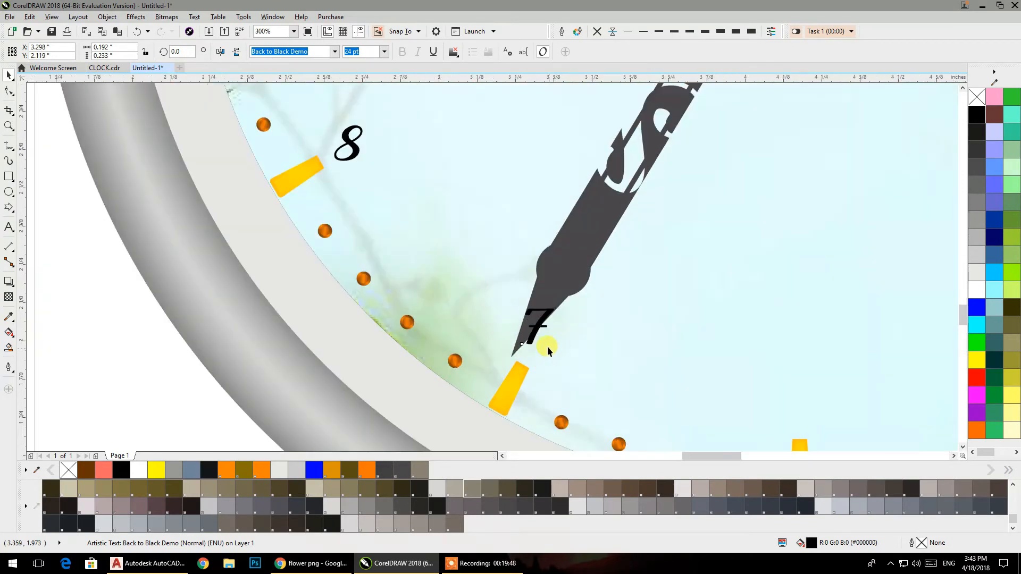
scroll(547, 347, "up", 5)
left_click_drag(520, 312, 526, 332)
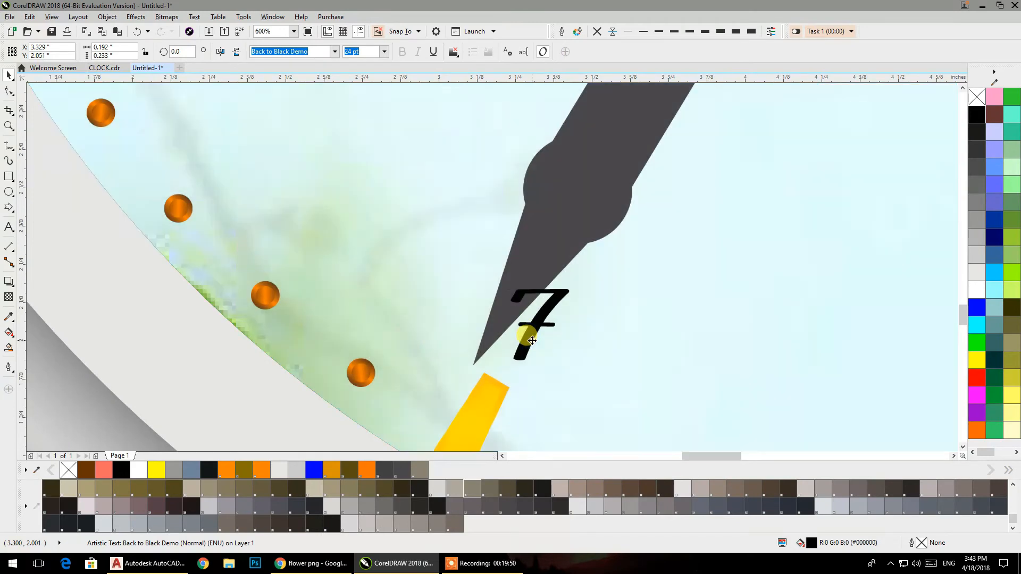
scroll(537, 298, "down", 4)
scroll(373, 273, "down", 4)
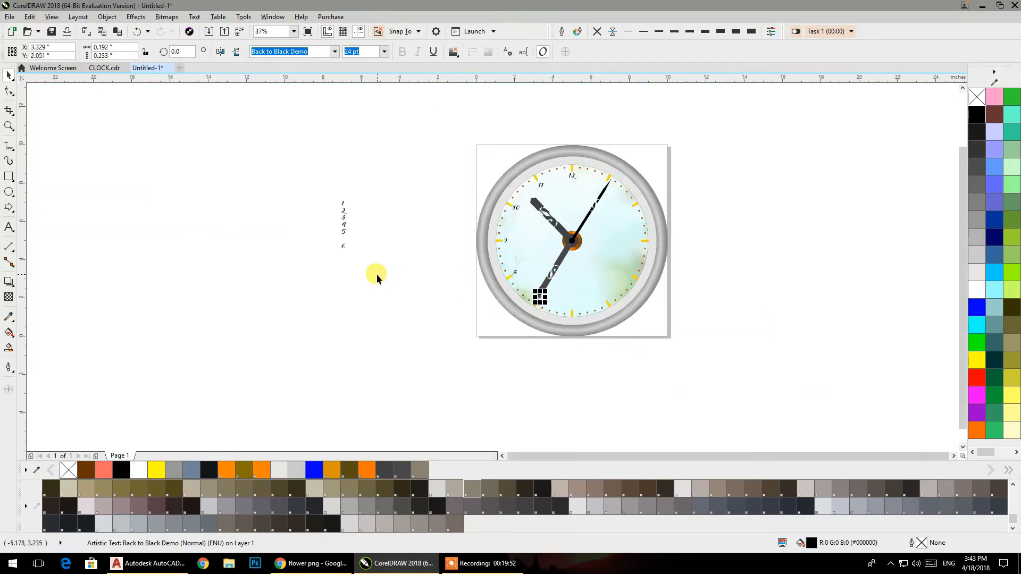
- Move the remaining numbers 1 to 6 together onto the empty area of the clock face
left_click_drag(353, 298, 567, 270)
scroll(544, 311, "up", 4)
left_click_drag(550, 312, 471, 279)
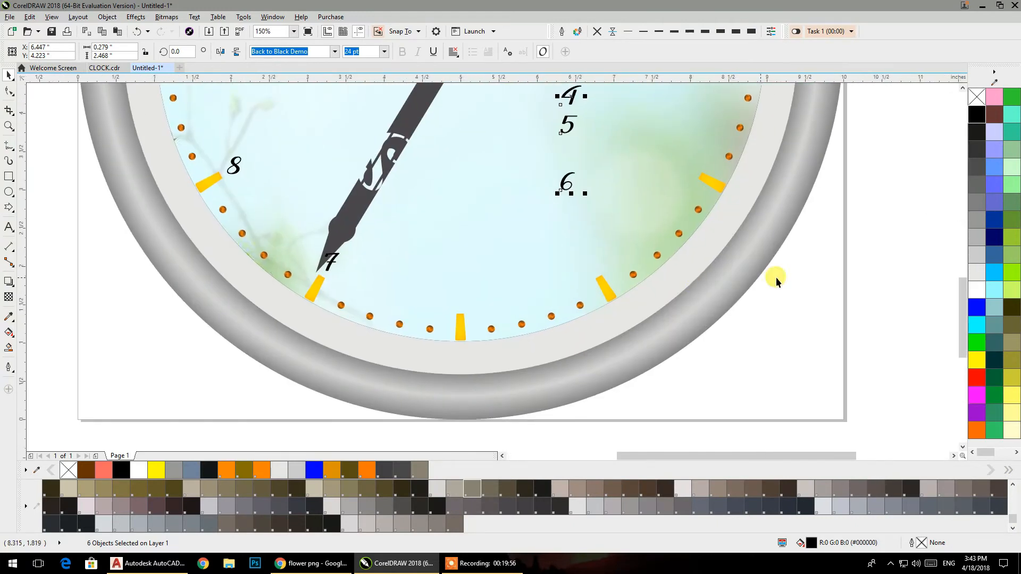
left_click(832, 289)
- Place the numbers 6, 5 and 4 just inside their hour marks
left_click_drag(562, 188, 456, 308)
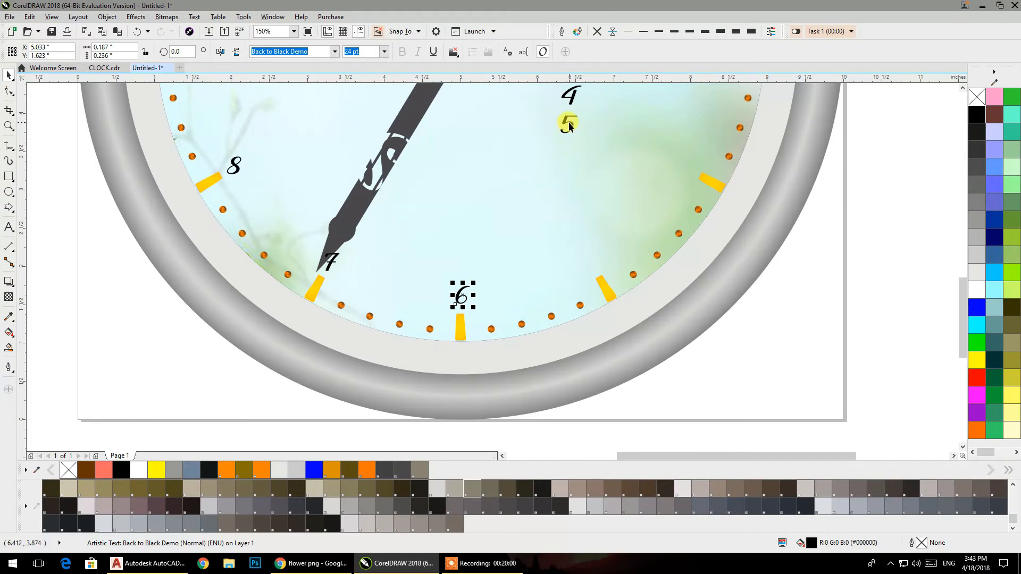
left_click_drag(568, 128, 596, 267)
left_click_drag(570, 102, 687, 167)
- Place the numbers 3, 2 and 1 just inside their hour marks
left_click_drag(644, 124, 488, 339)
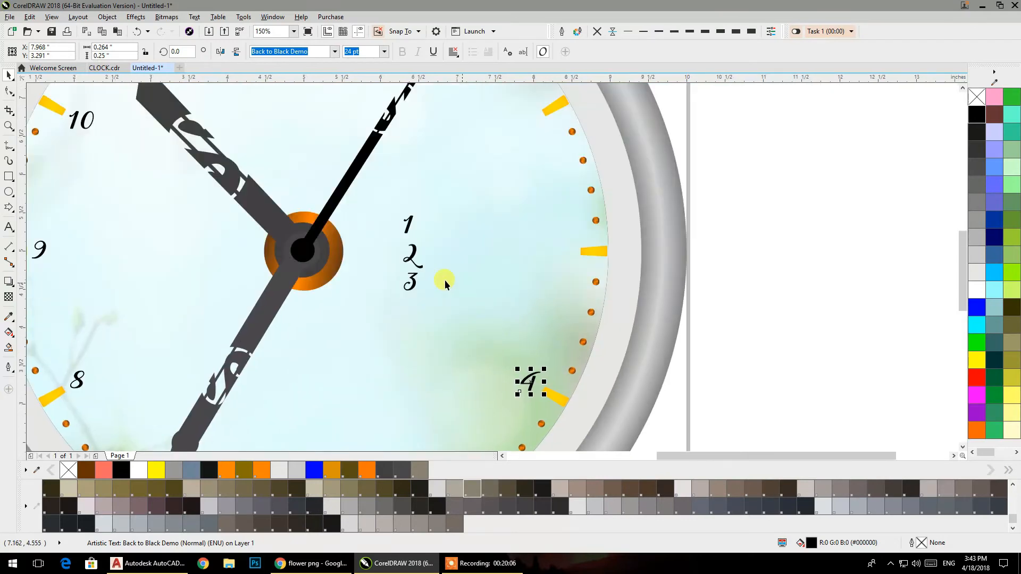
left_click_drag(412, 288, 563, 251)
left_click_drag(414, 257, 523, 115)
scroll(543, 273, "up", 3)
left_click_drag(457, 366, 479, 165)
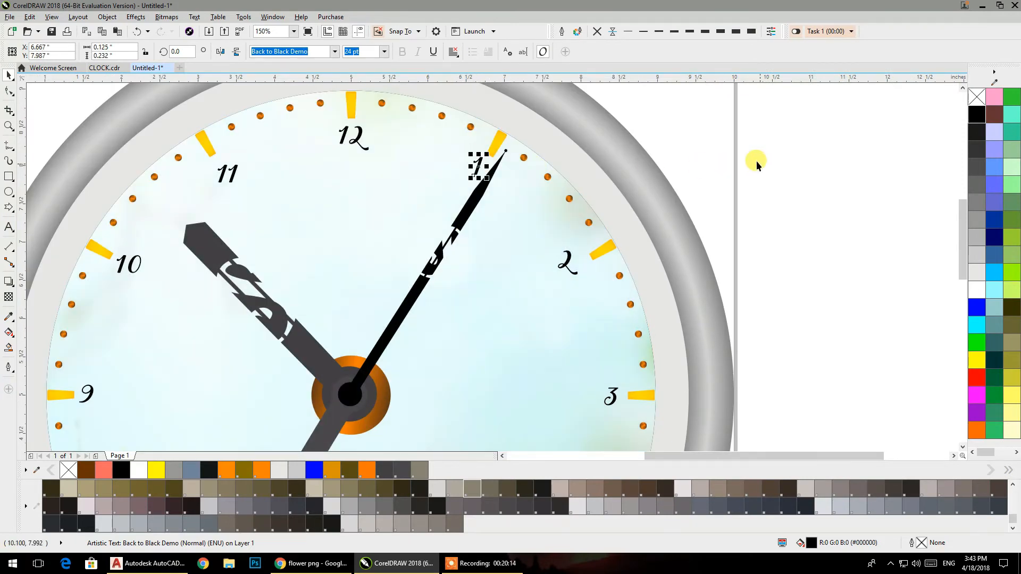
scroll(764, 236, "down", 2)
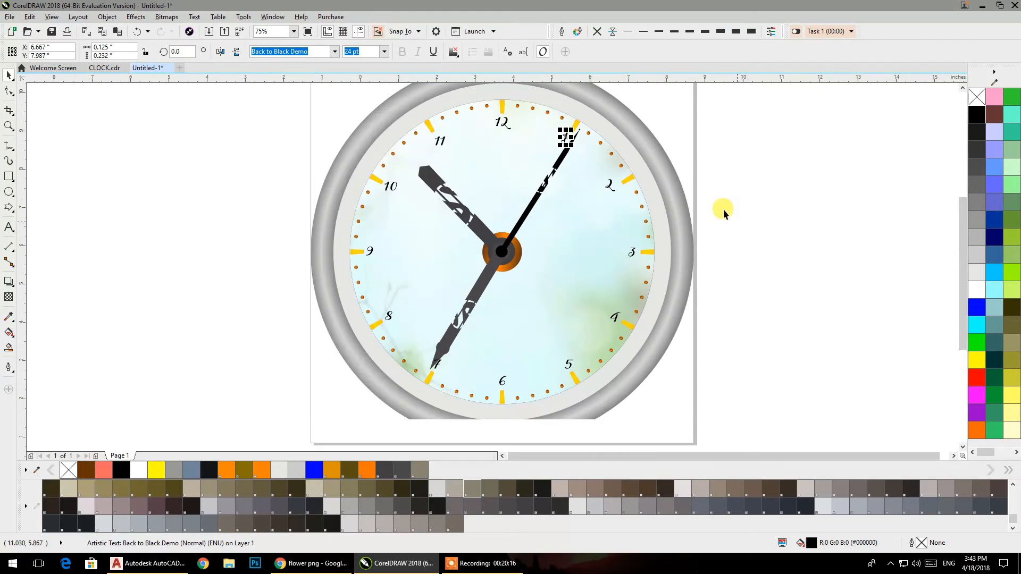
- Draw a circle about 6.82 inches in diameter beside the clock, overlapping the edge of its frame
left_click(9, 192)
left_click_drag(125, 163, 388, 421)
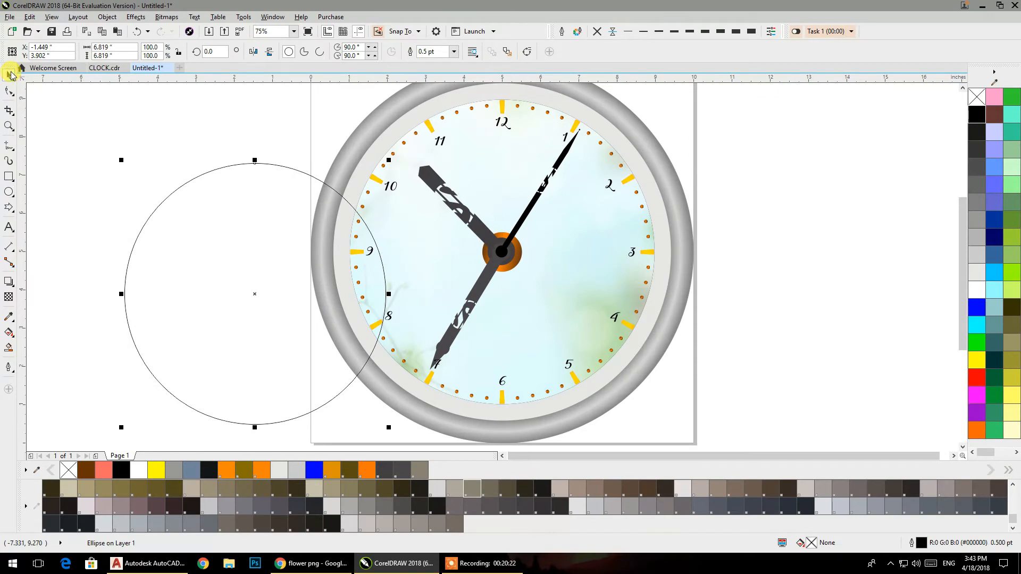
- Centre the drawn circle on the page so it lies concentric with the clock
key("p")
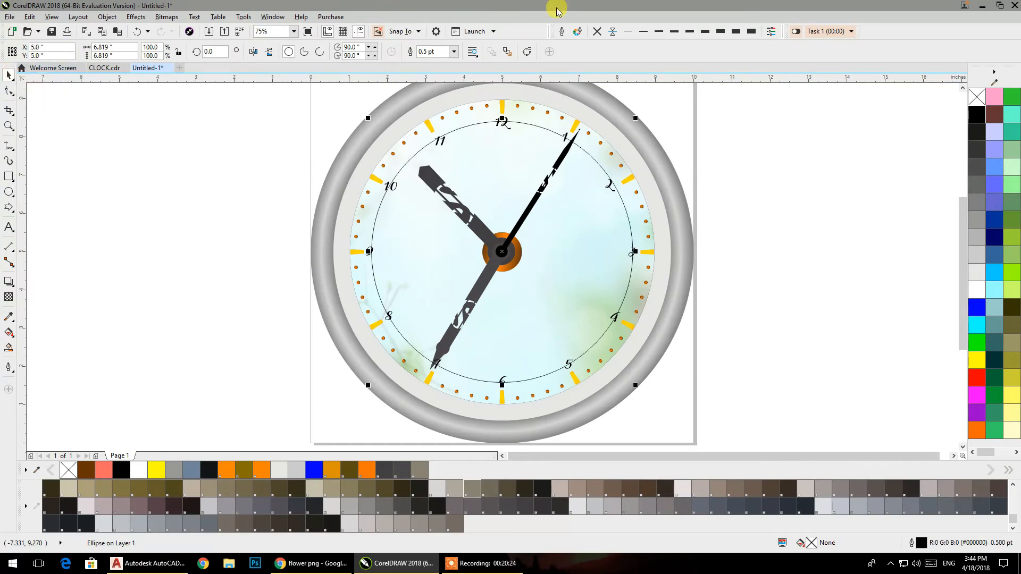
left_click(788, 178)
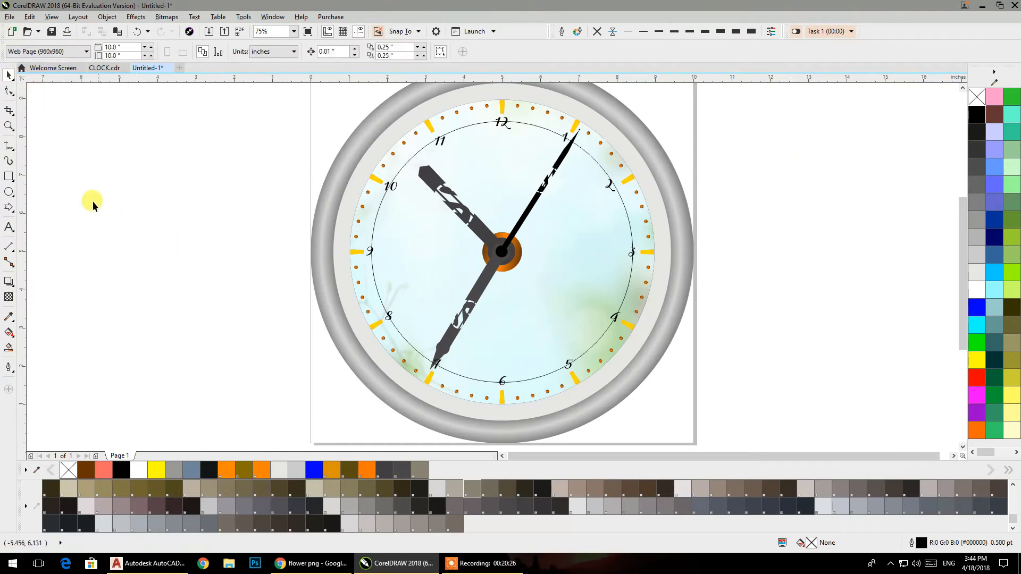
- Draw a horizontal straight line about 26.36 inches long with the Pen tool and centre it on the page
left_click(15, 153)
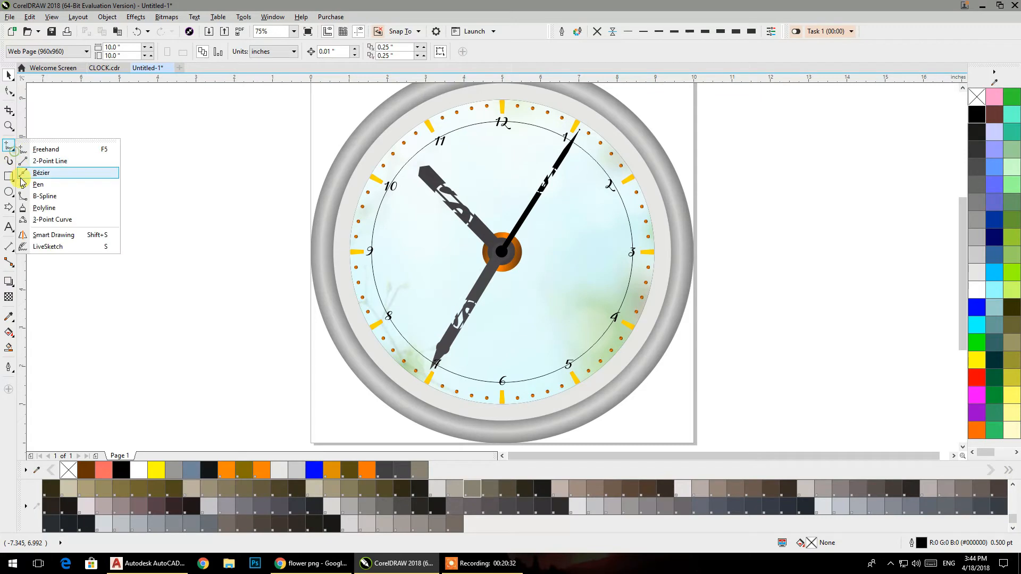
left_click(24, 184)
scroll(140, 196, "down", 1)
left_click(99, 120)
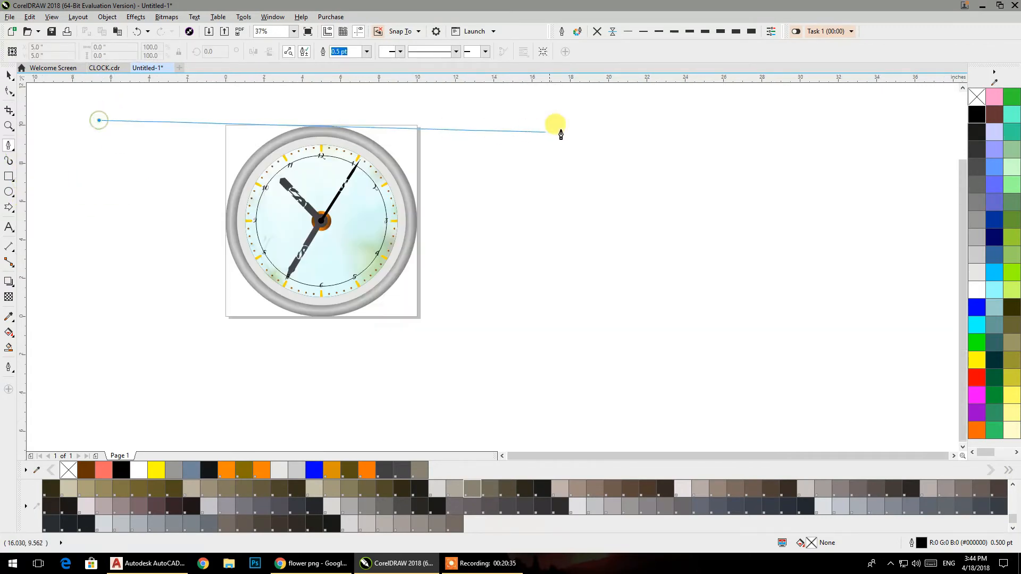
left_click(607, 121)
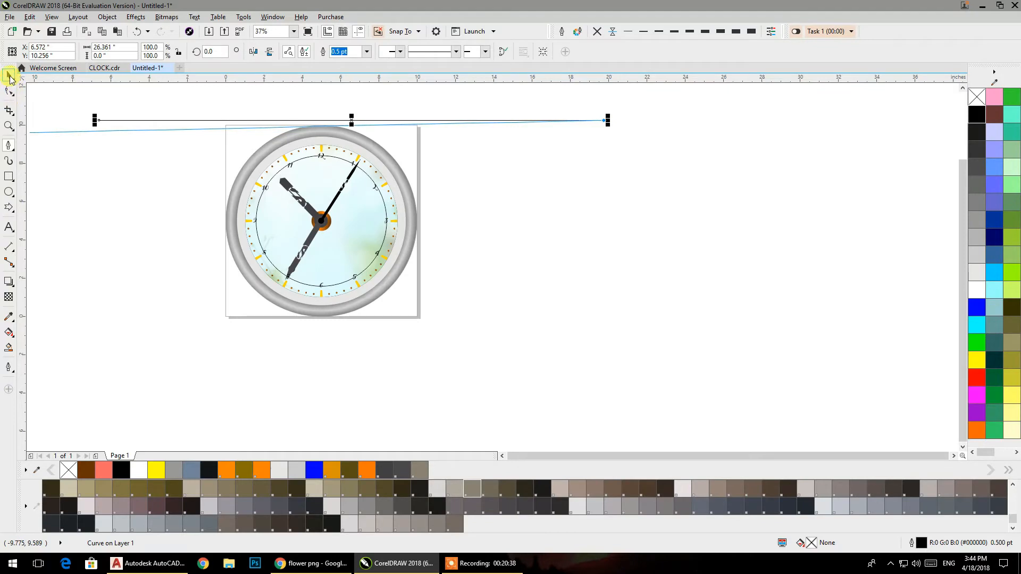
left_click(9, 78)
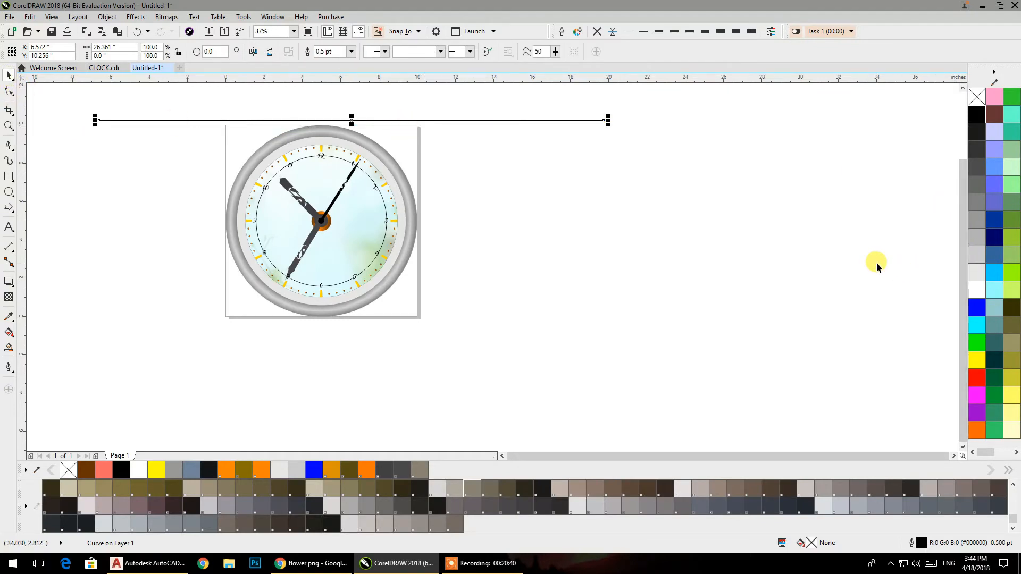
key("p")
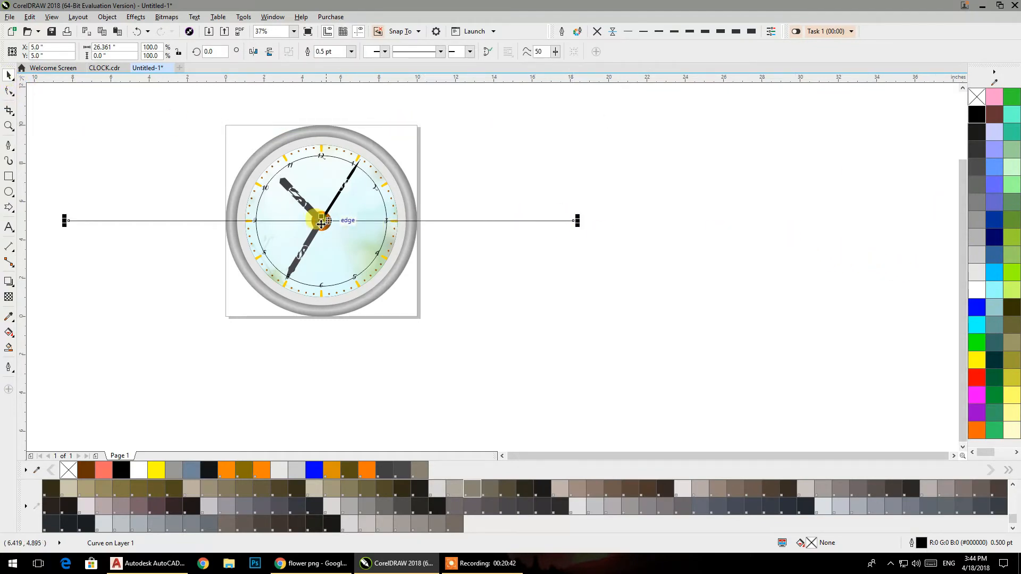
- Rotate the line about the clock's centre by 30 degrees, repeating the rotation up to 150 degrees
scroll(321, 224, "up", 2)
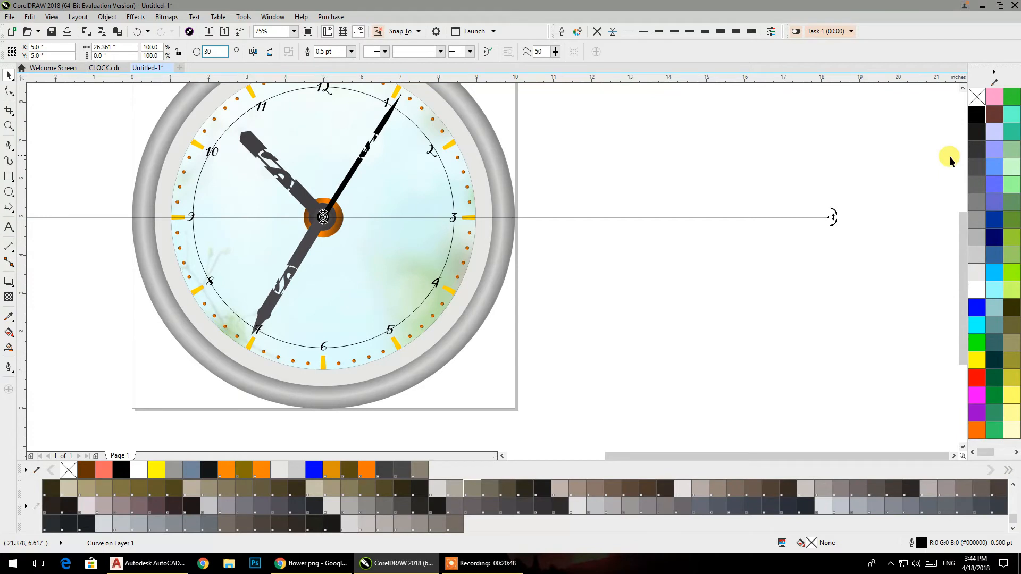
key("Return")
key("Return")
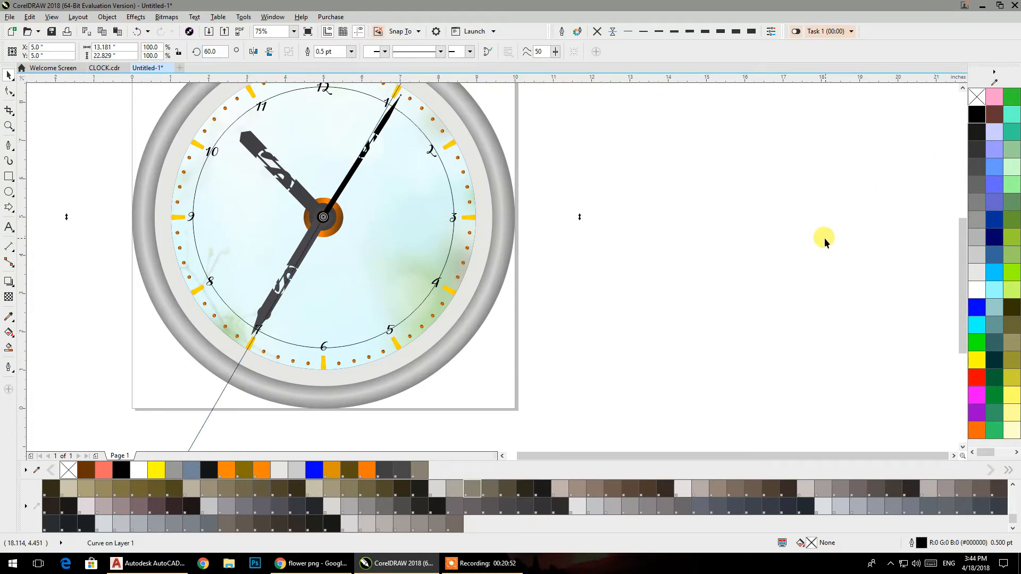
key("ctrl+r")
key("ctrl+r")
key("ctrl+r")
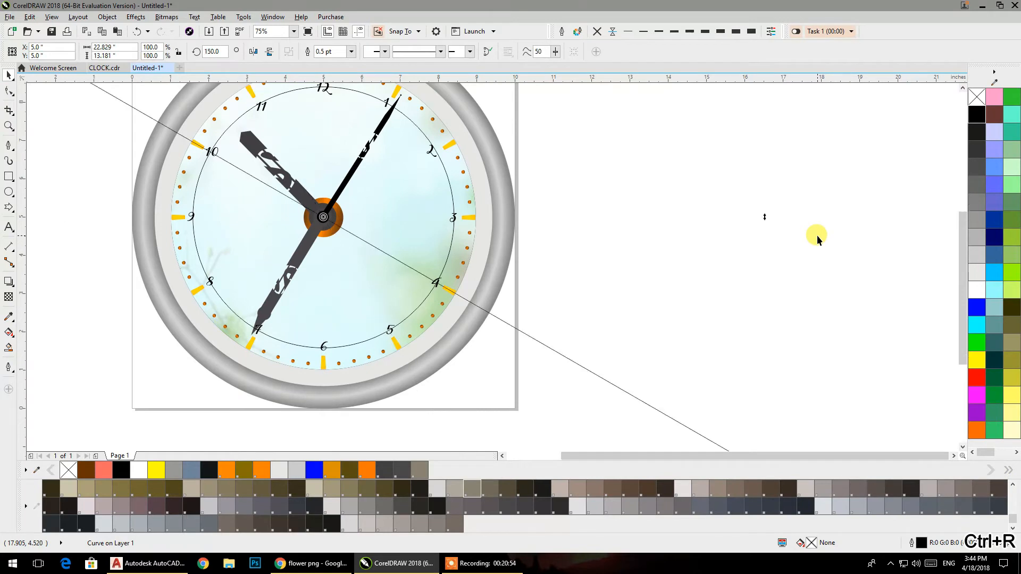
- Try duplicating the rotated line, and undo the duplicate along with the line's last 30-degree rotation
key("ctrl+d")
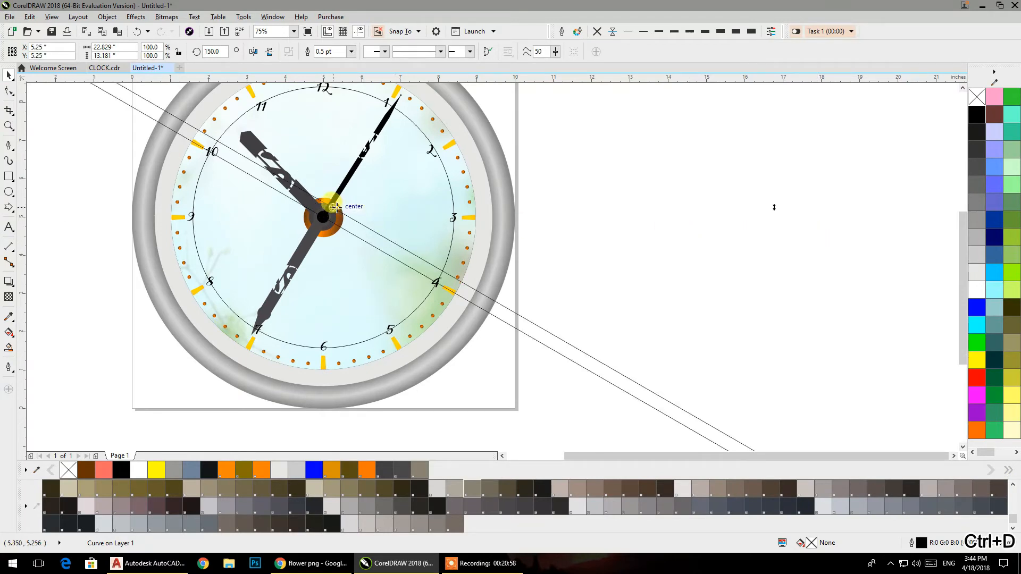
key("ctrl+z")
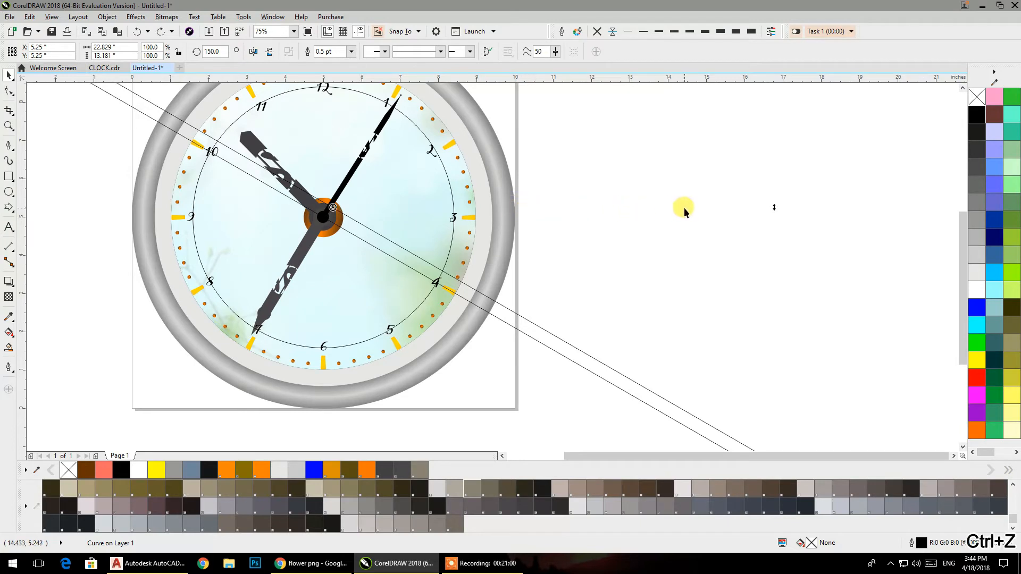
key("ctrl+z")
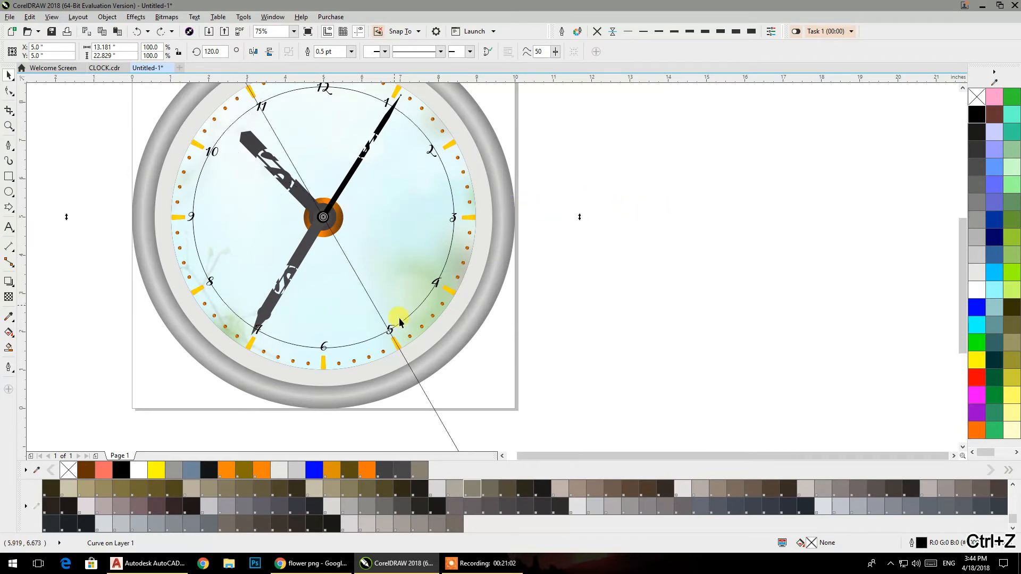
- Rotate a copy of the line by 30 degrees about the clock's centre and repeat it until lines cross all hour marks
scroll(606, 250, "down", 2)
left_click(523, 322)
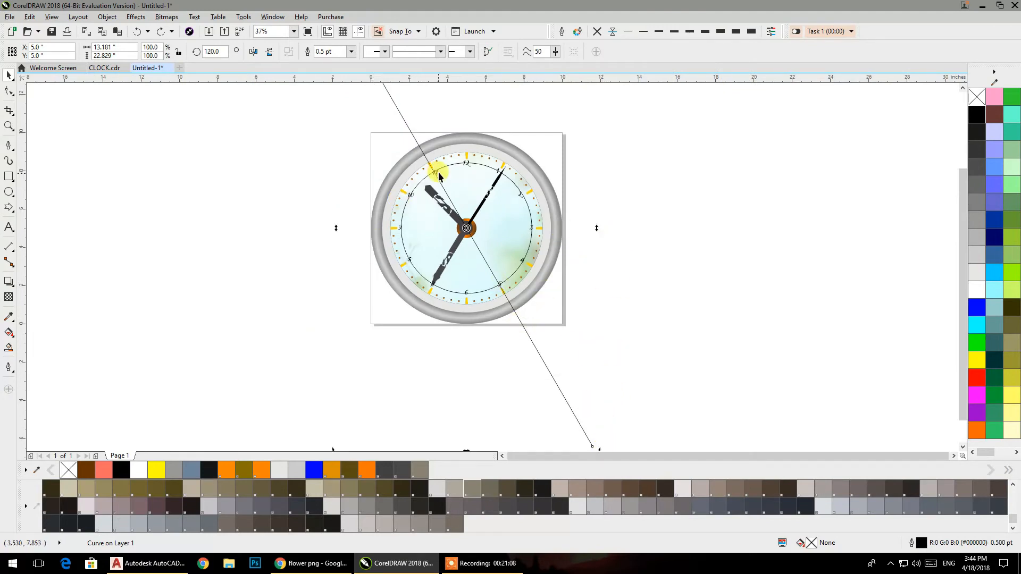
scroll(439, 175, "down", 2)
left_click_drag(520, 310, 559, 267)
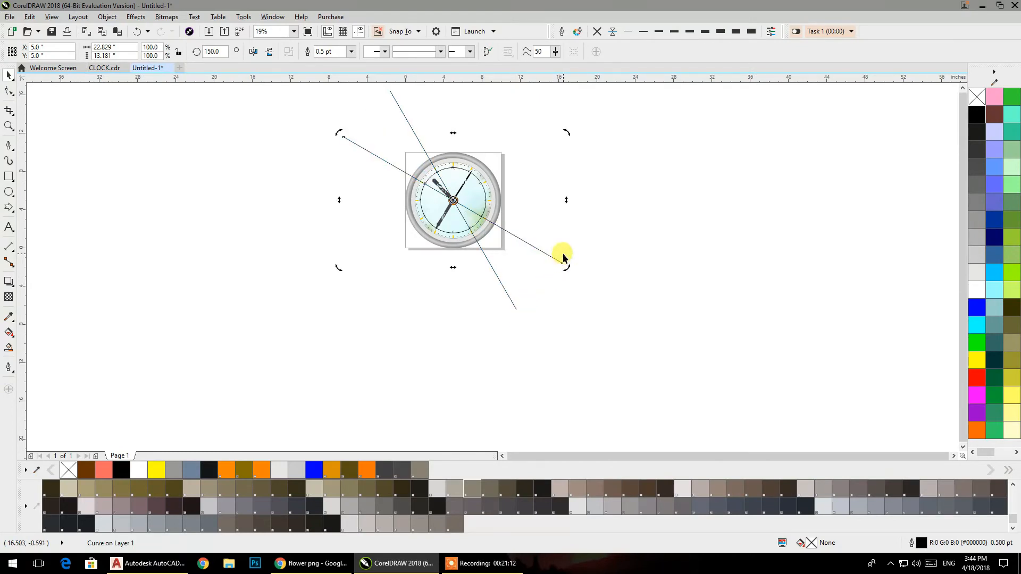
key("ctrl+r")
key("ctrl+r")
key("ctrl+r")
key("ctrl+r")
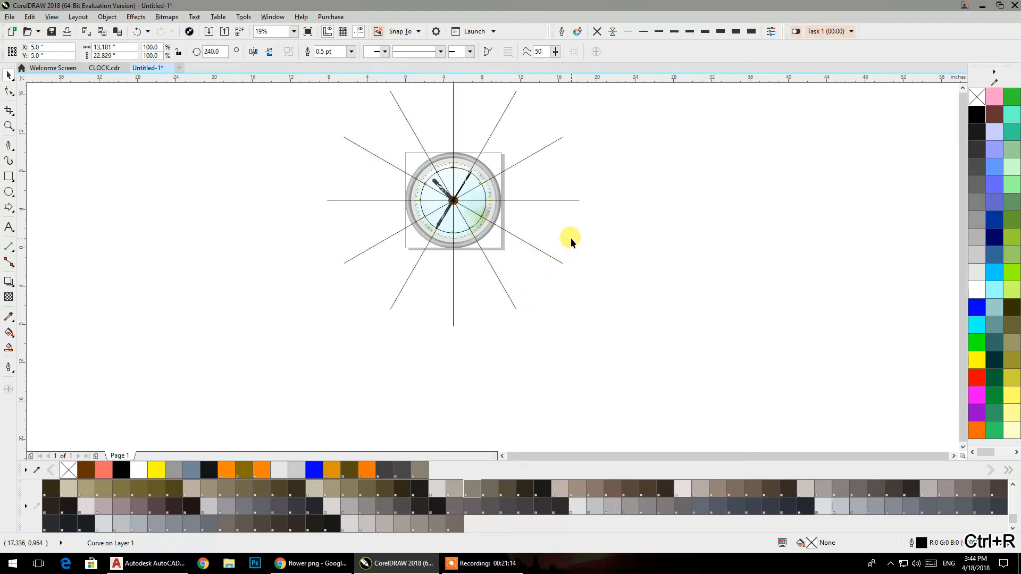
left_click(570, 240)
- Centre the number 11 on the crossing of its hour line and the inner guide circle
scroll(434, 170, "up", 6)
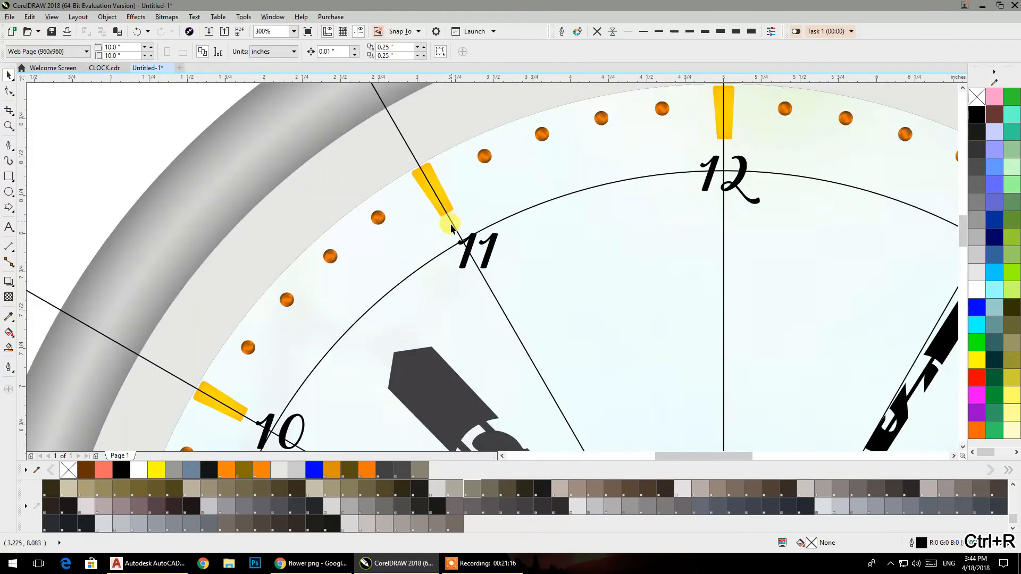
scroll(451, 222, "up", 3)
scroll(459, 207, "down", 4)
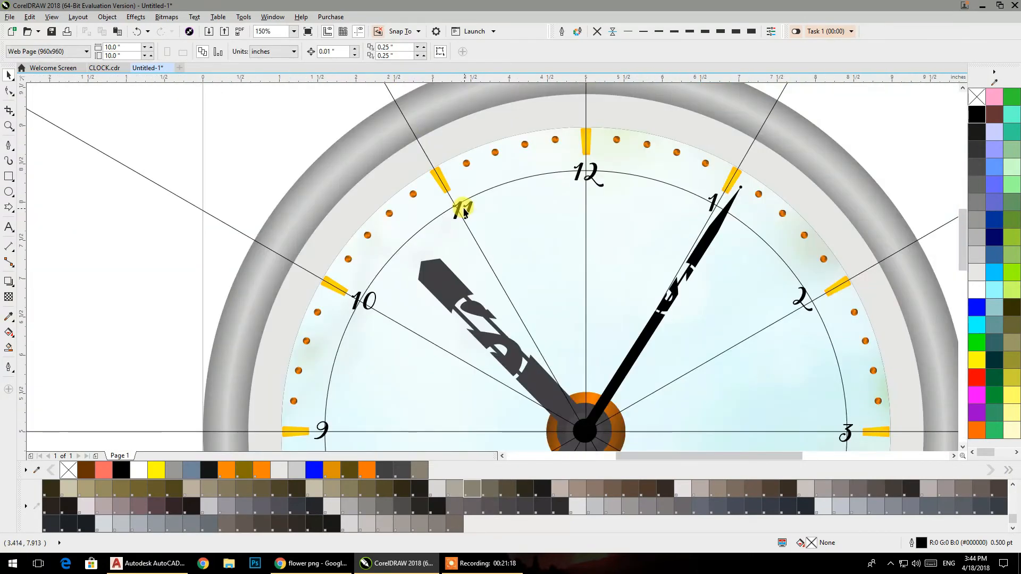
scroll(461, 211, "up", 4)
mouse_move(461, 210)
left_mouse_down()
mouse_move(417, 184)
mouse_move(460, 208)
left_mouse_up()
key("ctrl+z")
scroll(460, 207, "down", 3)
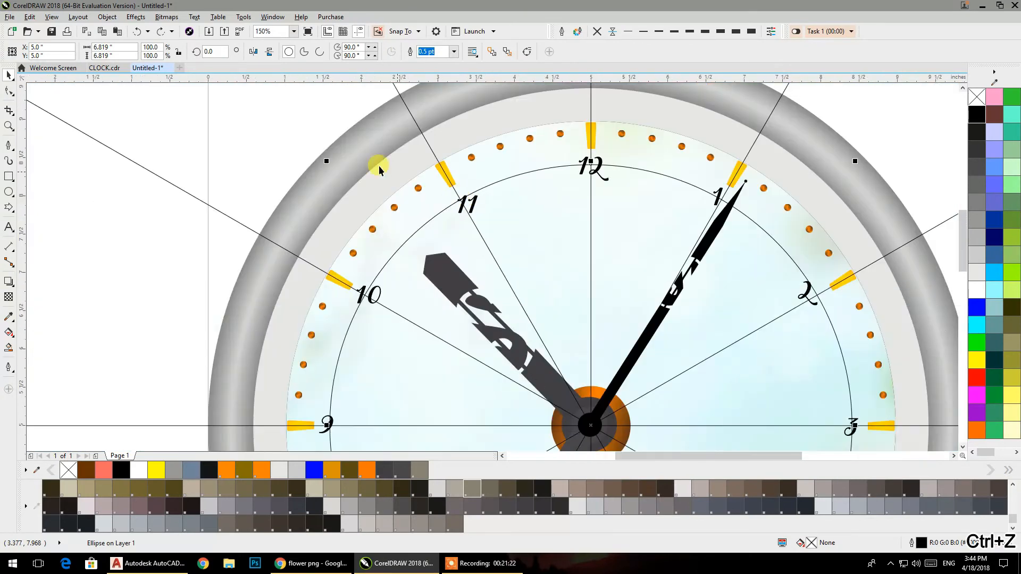
left_click(302, 117)
left_click(468, 202)
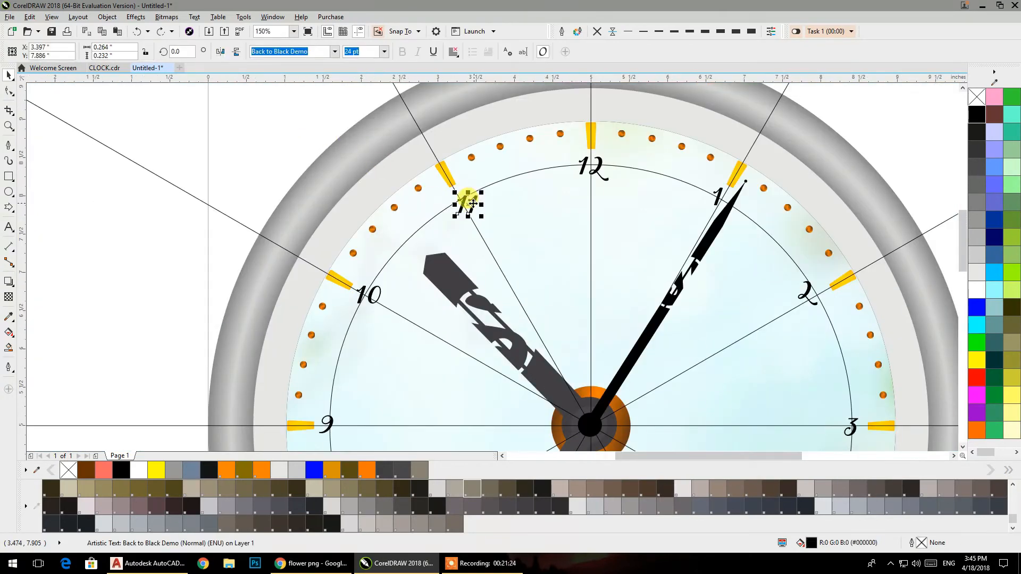
left_click_drag(468, 203, 463, 205)
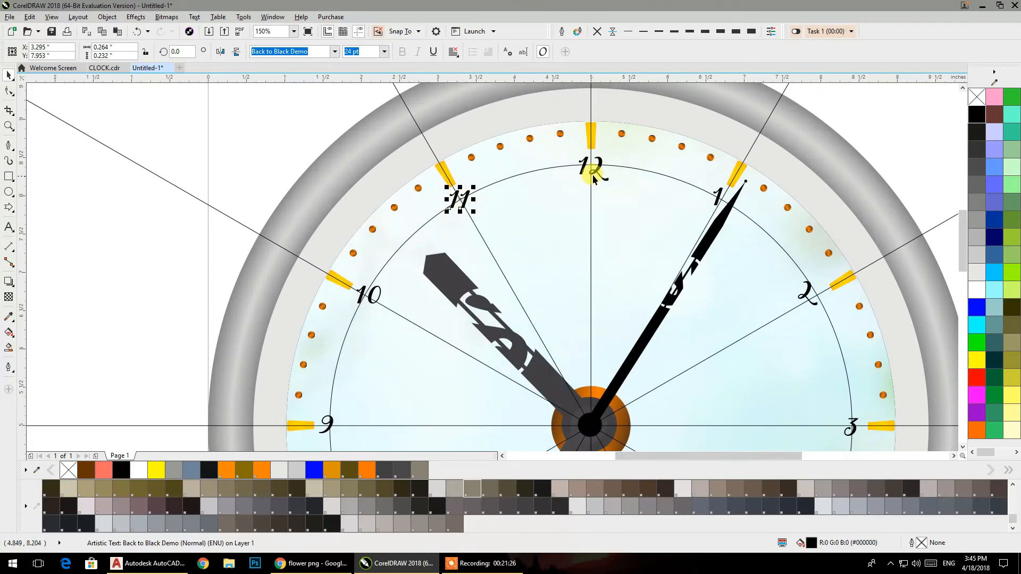
- Centre the numbers 12 and 1 on the crossings of their hour lines with the guide circle
left_click(597, 172)
scroll(594, 173, "up", 2)
scroll(591, 175, "up", 2)
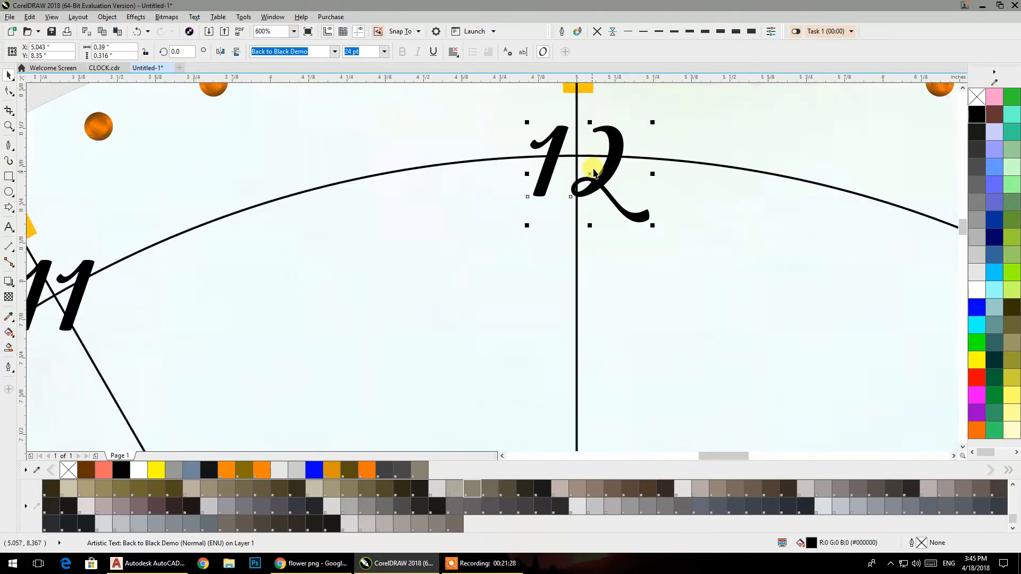
left_click_drag(591, 175, 439, 188)
scroll(578, 158, "down", 4)
scroll(579, 190, "up", 1)
left_click(590, 210)
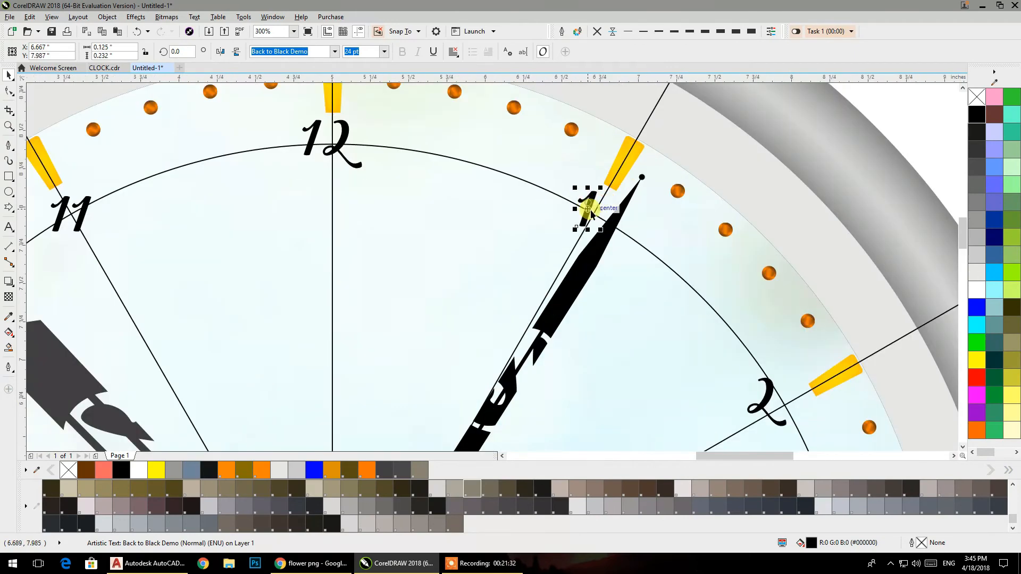
left_click_drag(588, 210, 592, 213)
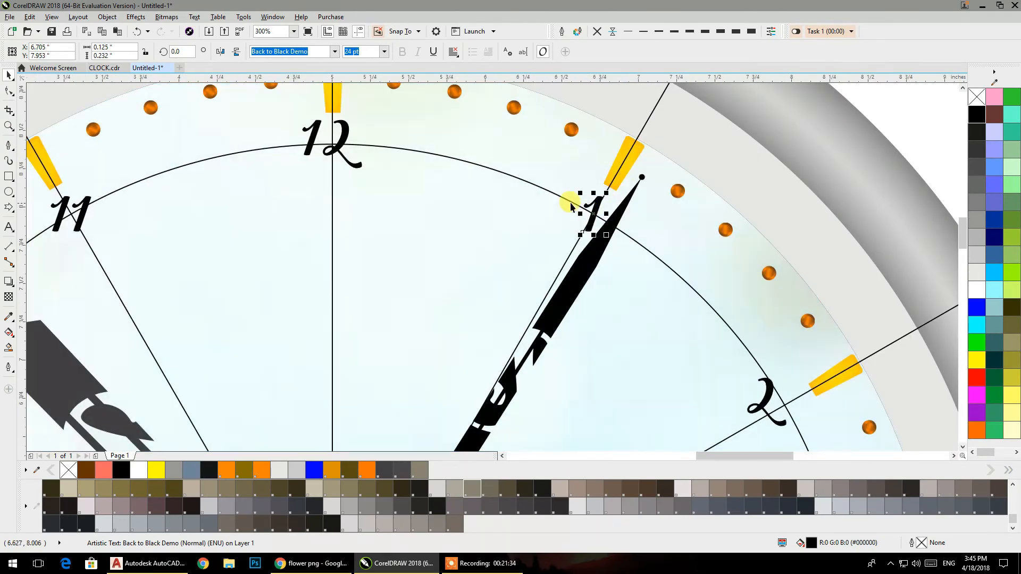
- Centre the number 2 on the crossing of its hour line and the guide circle
scroll(592, 213, "down", 3)
scroll(659, 300, "up", 5)
left_click(667, 272)
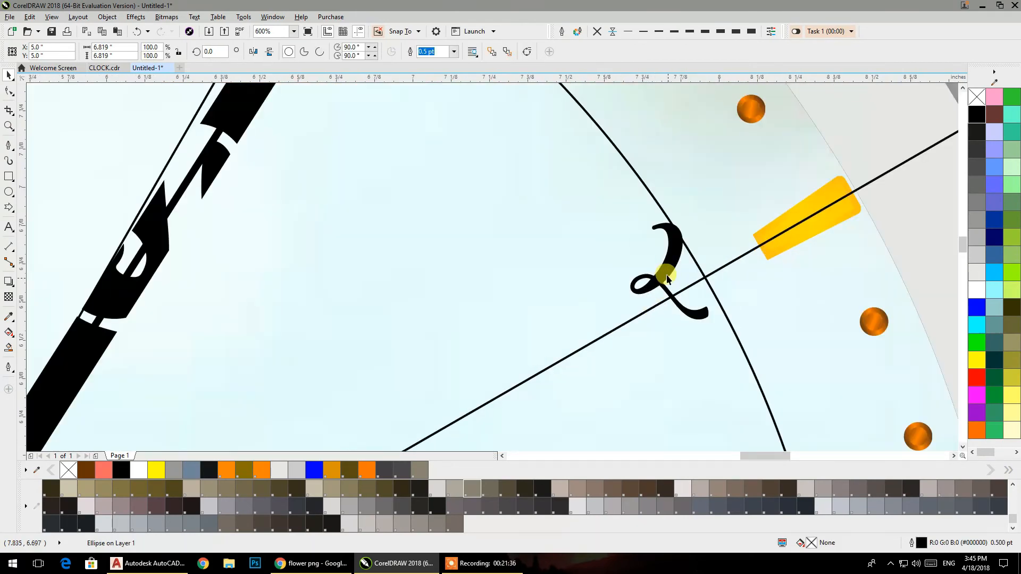
left_click_drag(866, 126, 555, 155)
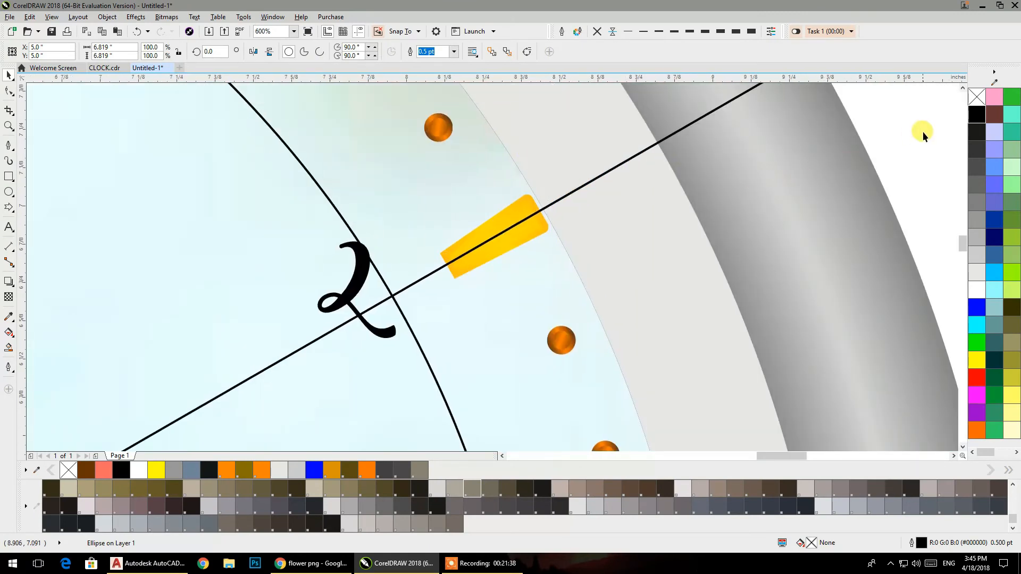
left_click(288, 268)
left_click(346, 294)
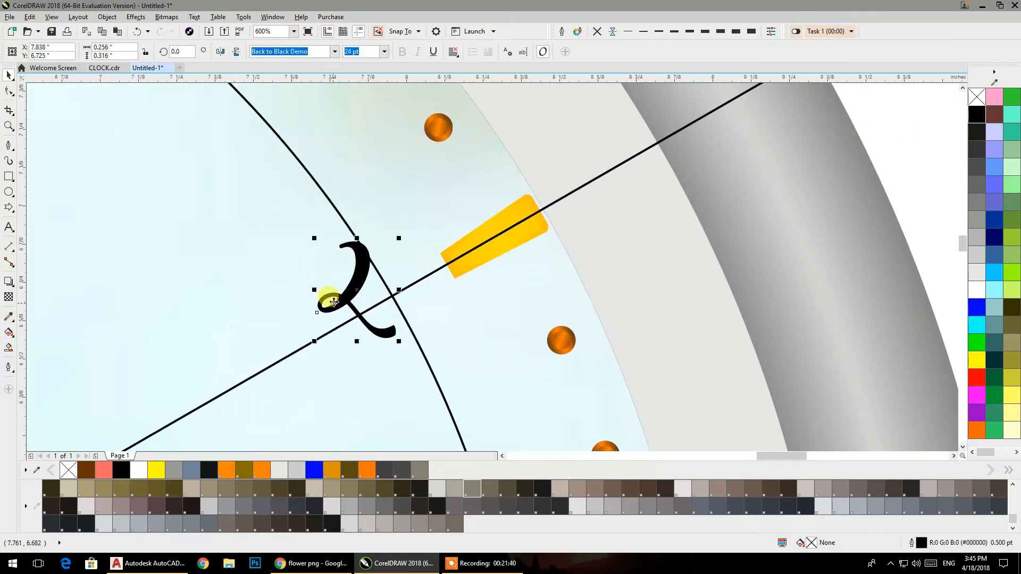
left_click_drag(358, 289, 394, 296)
- Centre the numbers 3 and 4 on the crossings of their hour lines with the guide circle
scroll(396, 266, "down", 3)
scroll(402, 237, "down", 3)
left_click(447, 299)
scroll(485, 267, "up", 6)
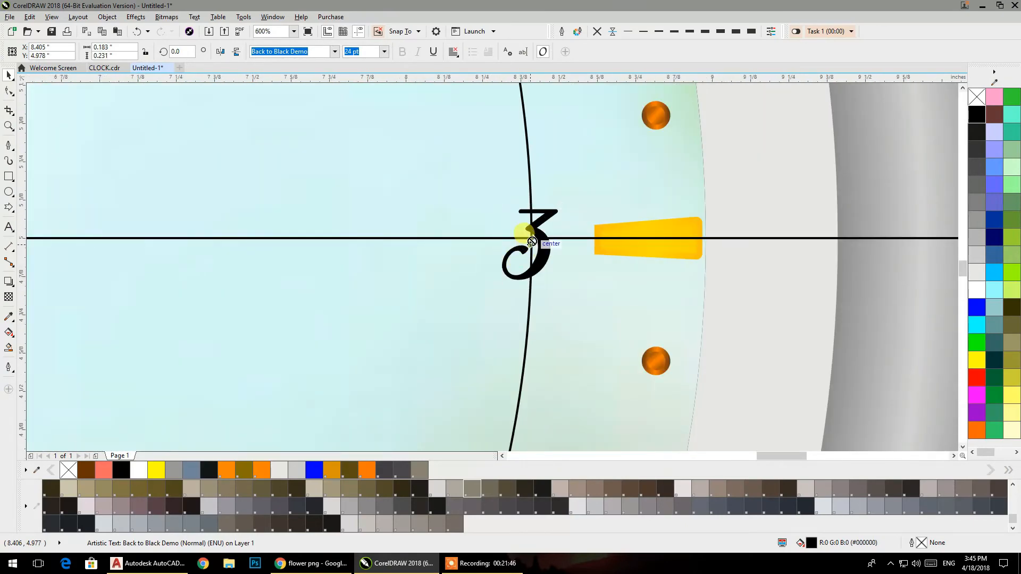
scroll(531, 242, "down", 5)
scroll(562, 263, "up", 4)
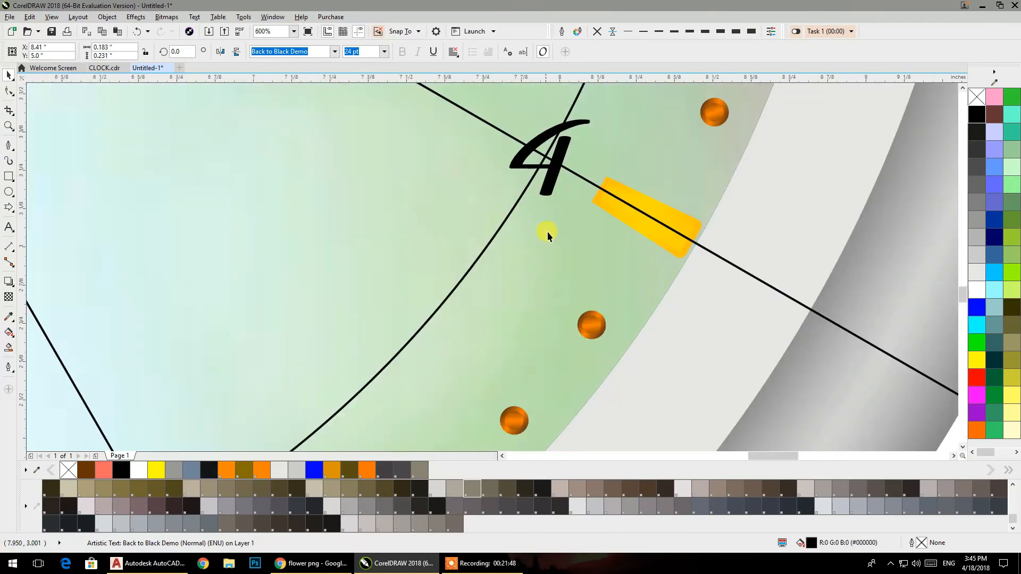
left_click_drag(547, 186, 554, 279)
- Centre the number 5 on the crossing of its hour line and the guide circle
scroll(555, 280, "down", 5)
scroll(538, 282, "up", 5)
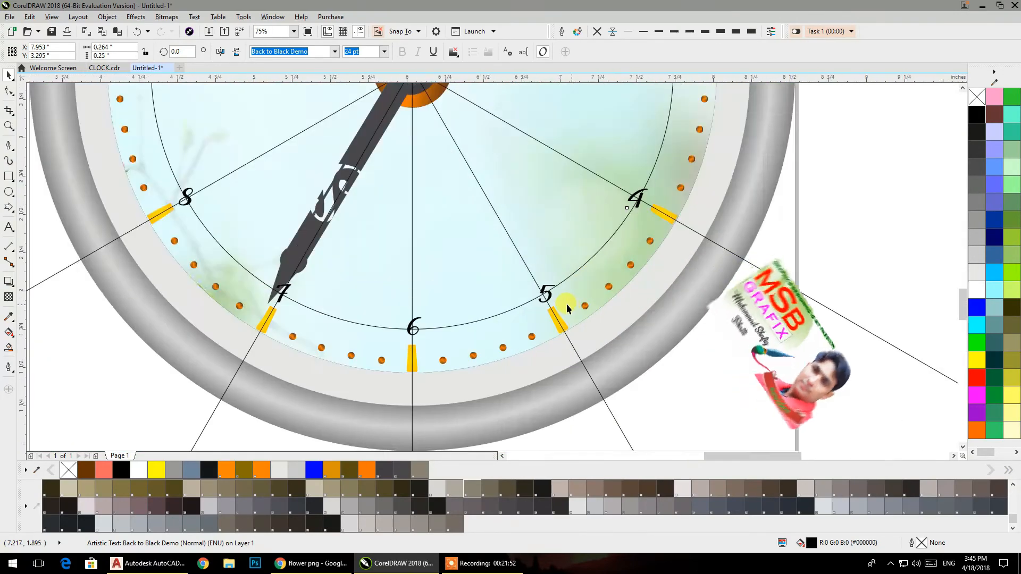
left_click_drag(529, 289, 497, 286)
scroll(498, 286, "down", 5)
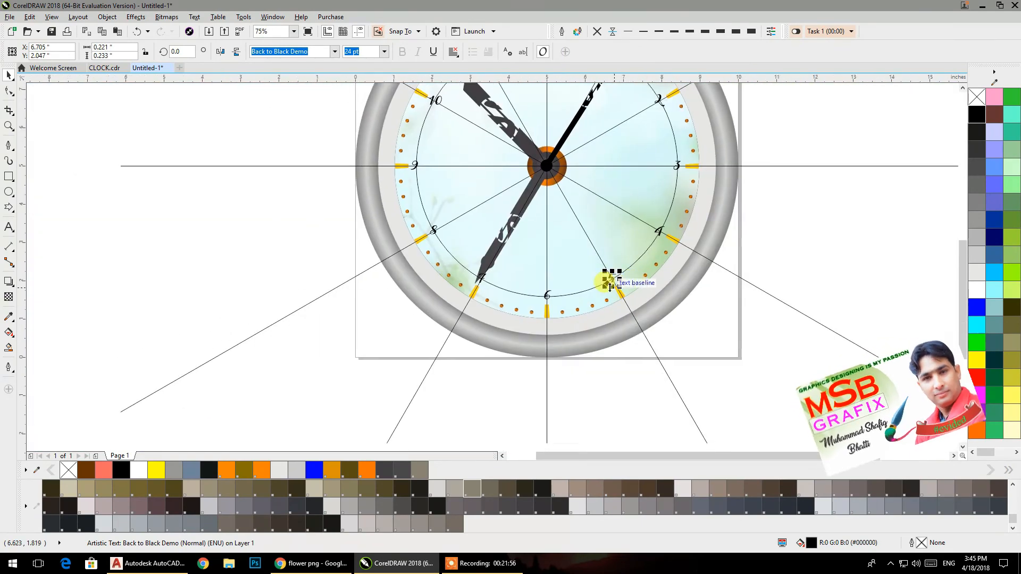
- Centre the number 6 on the crossing of its hour line and the guide circle
scroll(544, 297, "up", 5)
left_click(484, 333)
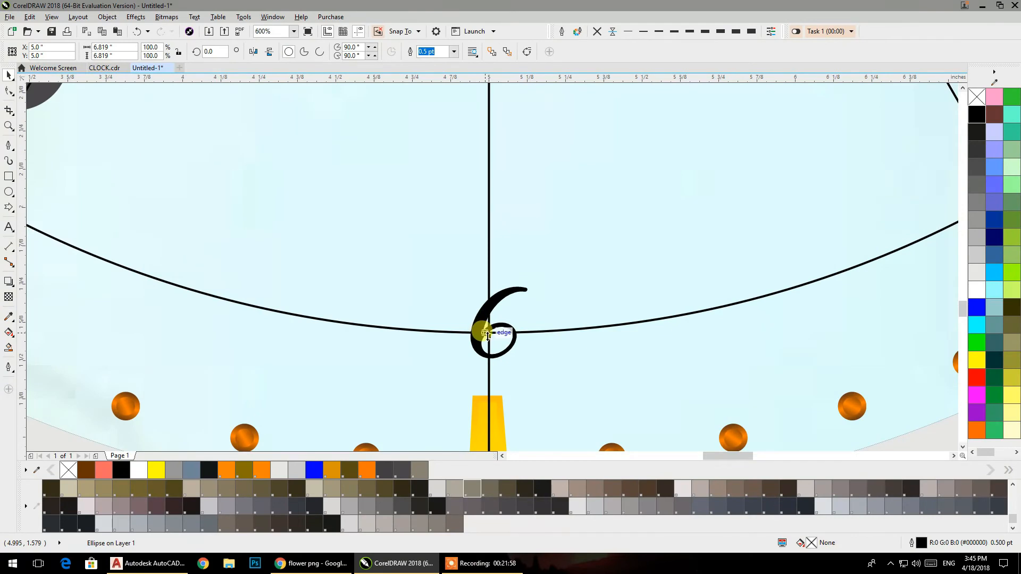
scroll(483, 321, "down", 3)
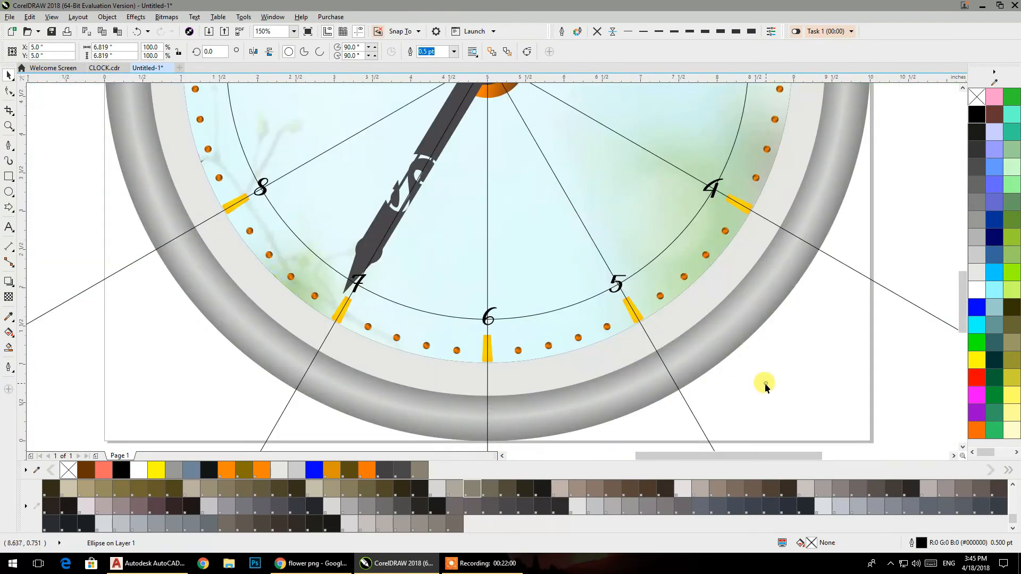
key("Escape")
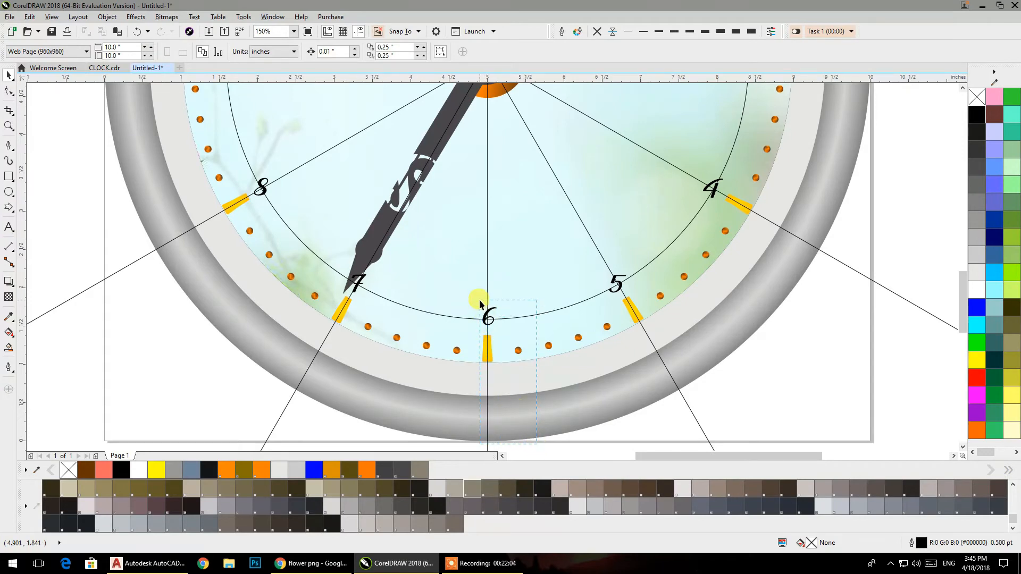
left_click_drag(476, 298, 540, 360)
key("Escape")
left_click_drag(465, 281, 505, 331)
scroll(490, 323, "up", 3)
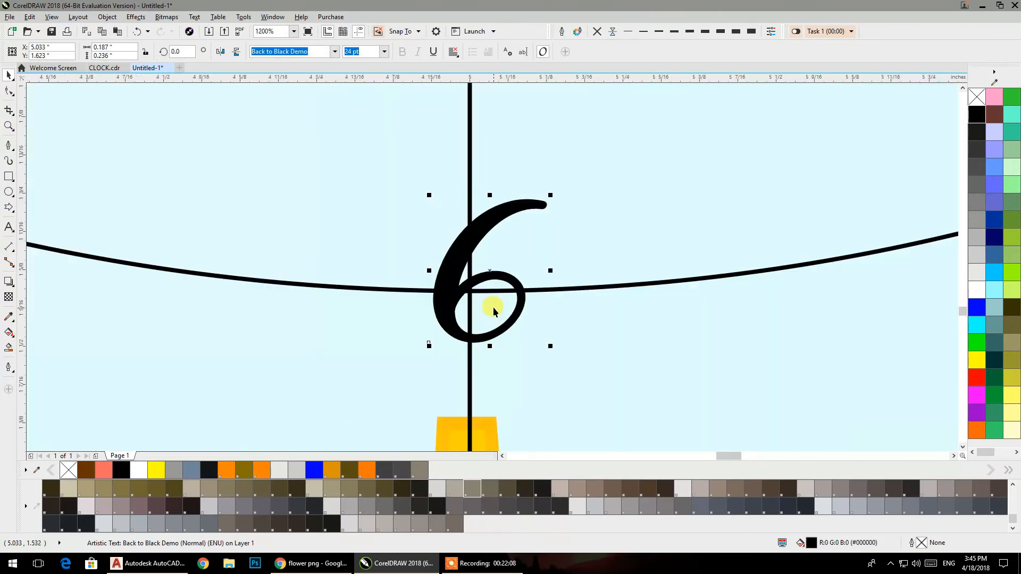
left_click_drag(490, 271, 471, 291)
- Centre the number 7 on the crossing of its hour line and the guide circle
scroll(472, 291, "down", 2)
scroll(499, 287, "down", 2)
scroll(409, 292, "up", 1)
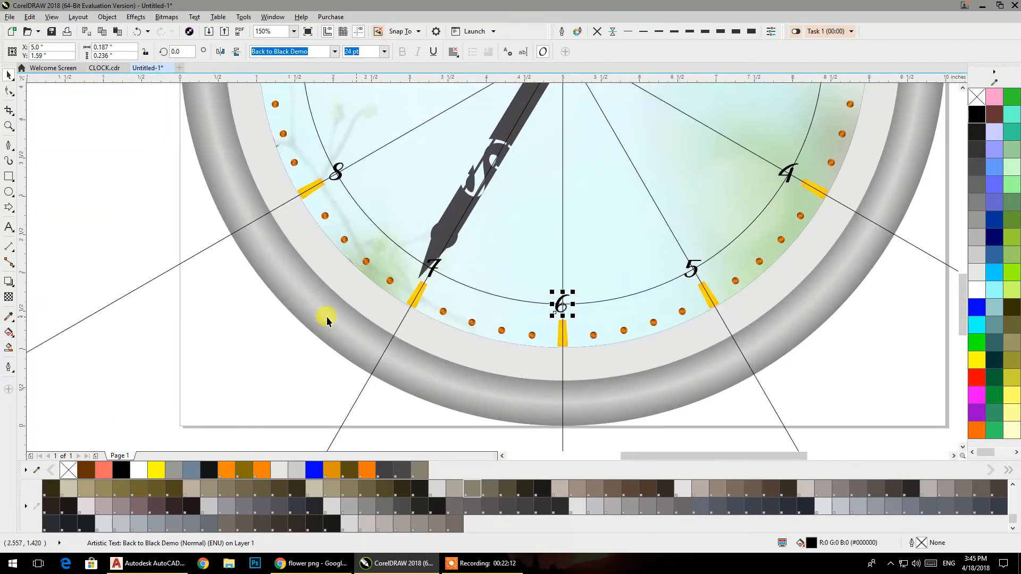
left_click(237, 346)
scroll(452, 280, "up", 1)
left_click(414, 268)
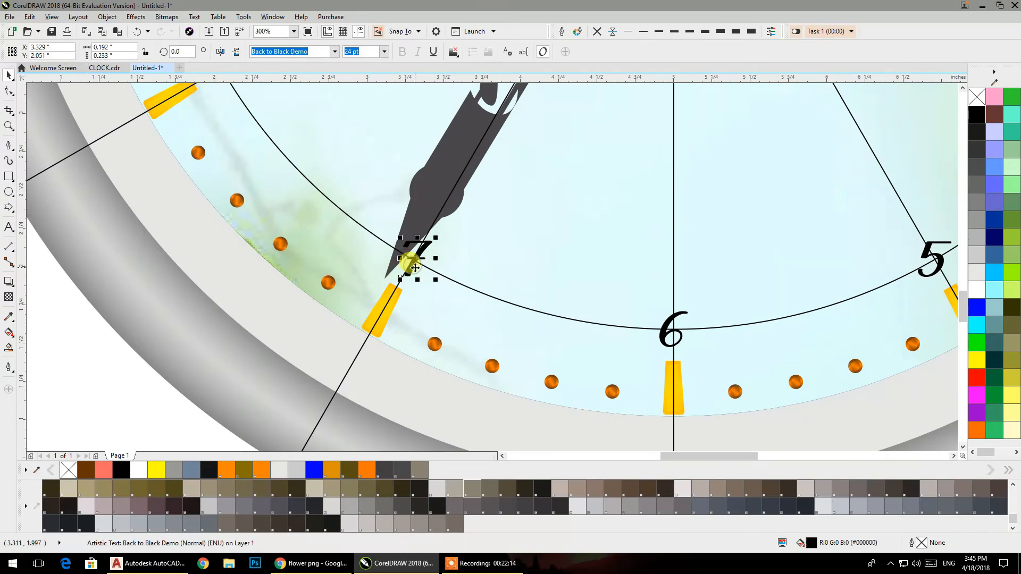
scroll(419, 261, "up", 3)
left_click_drag(415, 244, 375, 242)
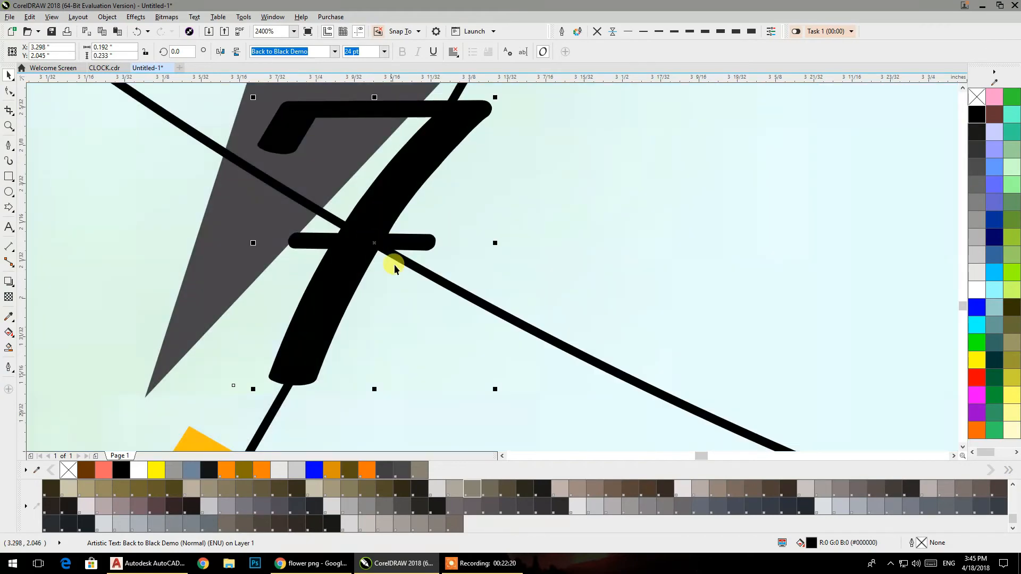
- Centre the number 8 on the crossing of its hour line and the guide circle
scroll(375, 243, "down", 3)
scroll(349, 227, "down", 3)
scroll(385, 225, "up", 6)
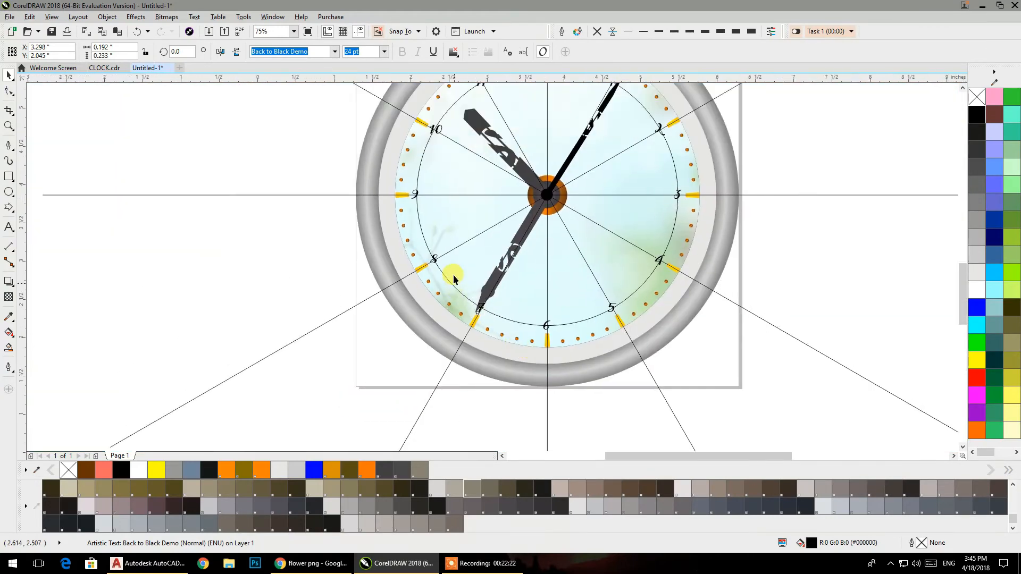
left_click(348, 183)
left_click_drag(347, 184, 524, 298)
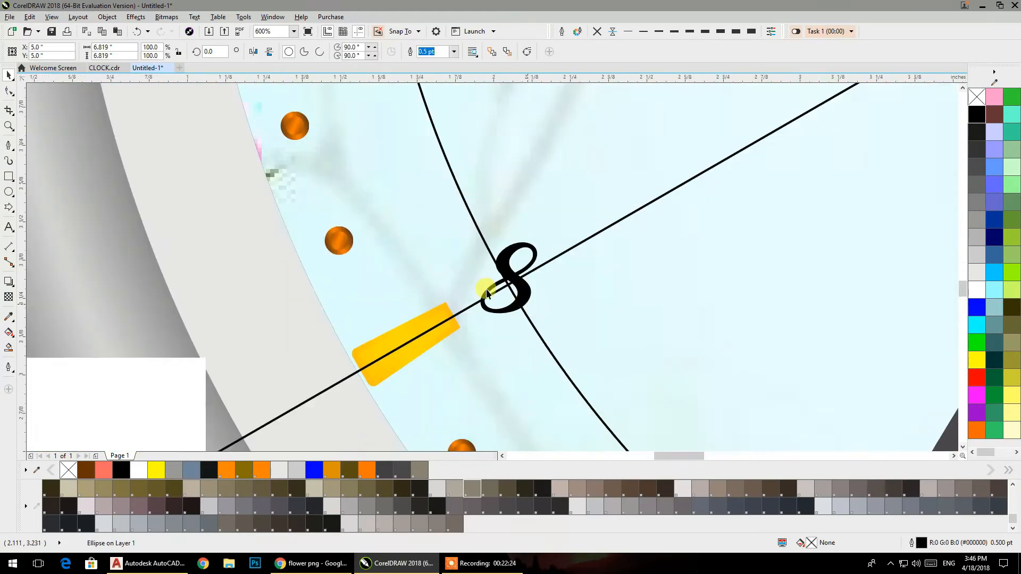
left_click_drag(140, 345, 190, 317)
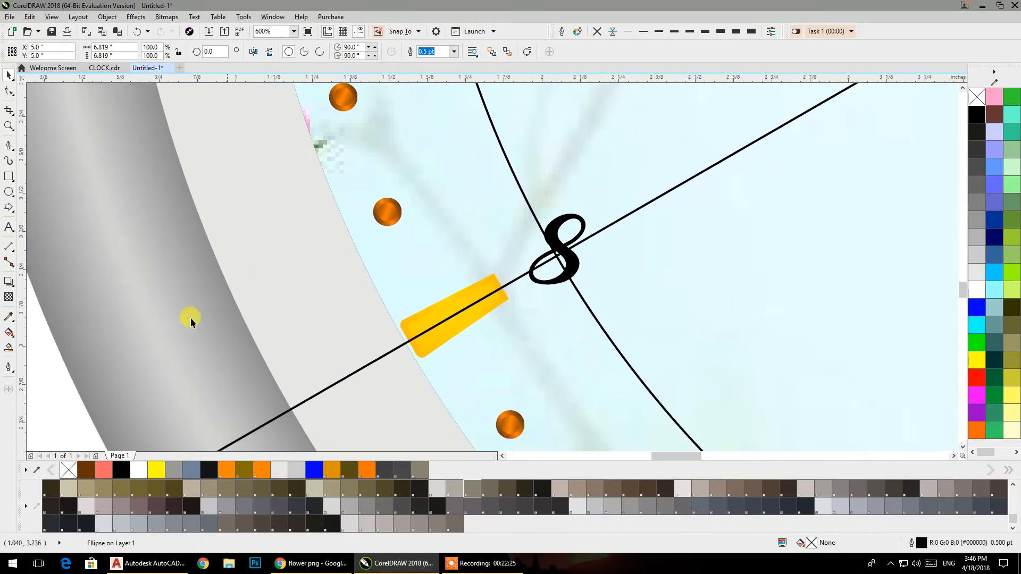
left_click(44, 352)
left_click_drag(492, 171, 611, 301)
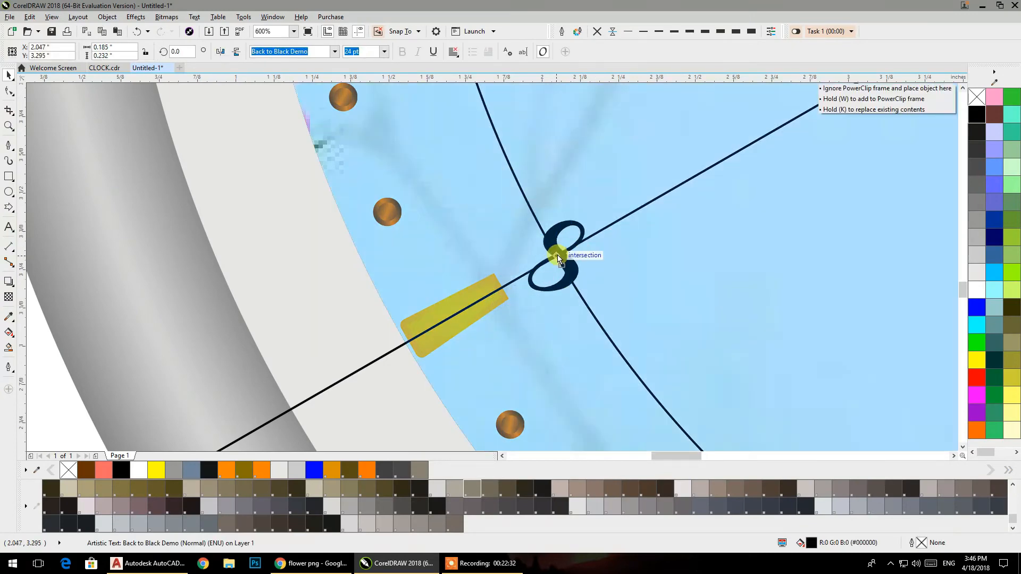
- Centre the number 9 on the crossing of its hour line and the guide circle
scroll(572, 245, "down", 3)
scroll(585, 240, "up", 3)
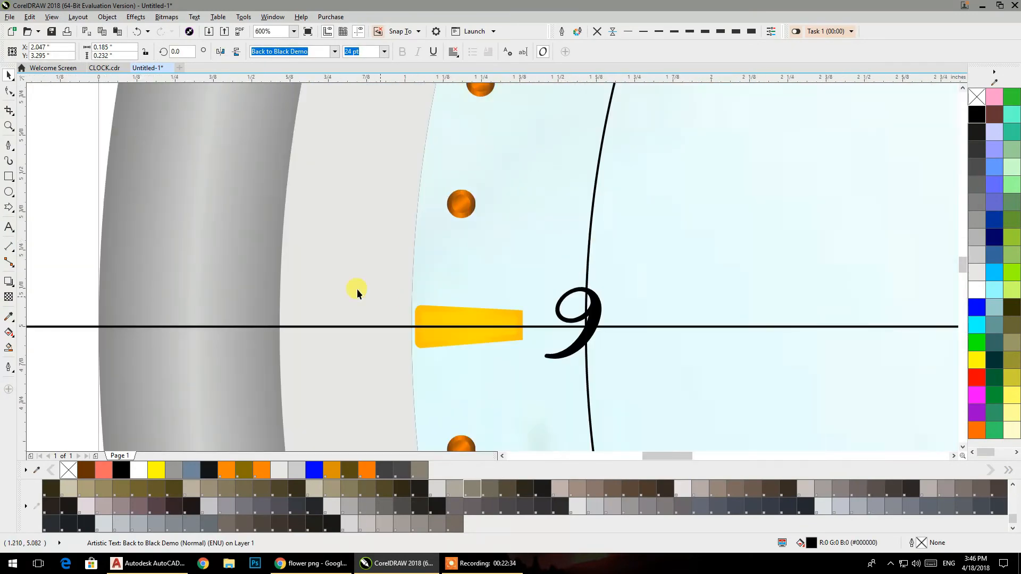
left_click(201, 265)
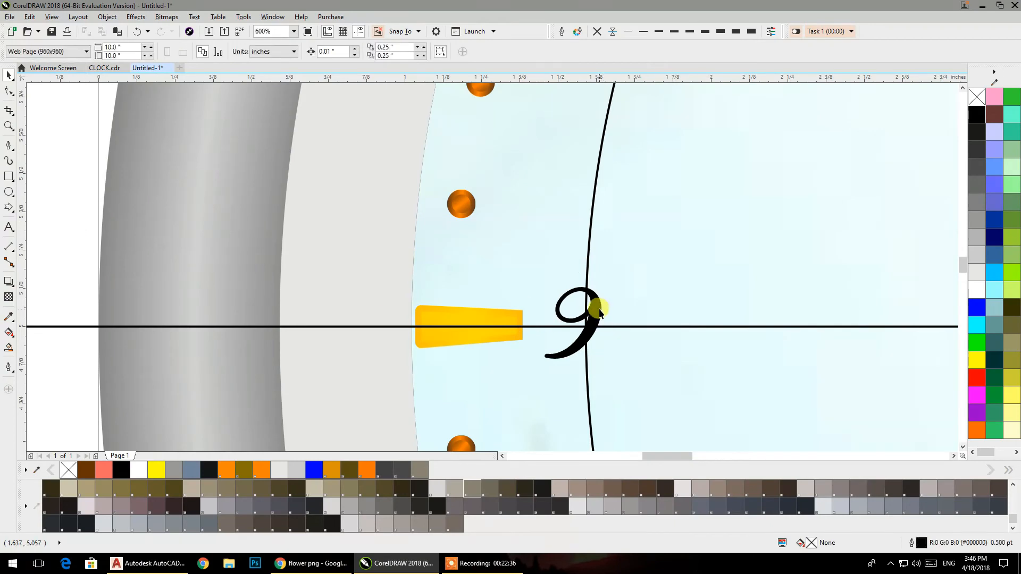
left_click(600, 312)
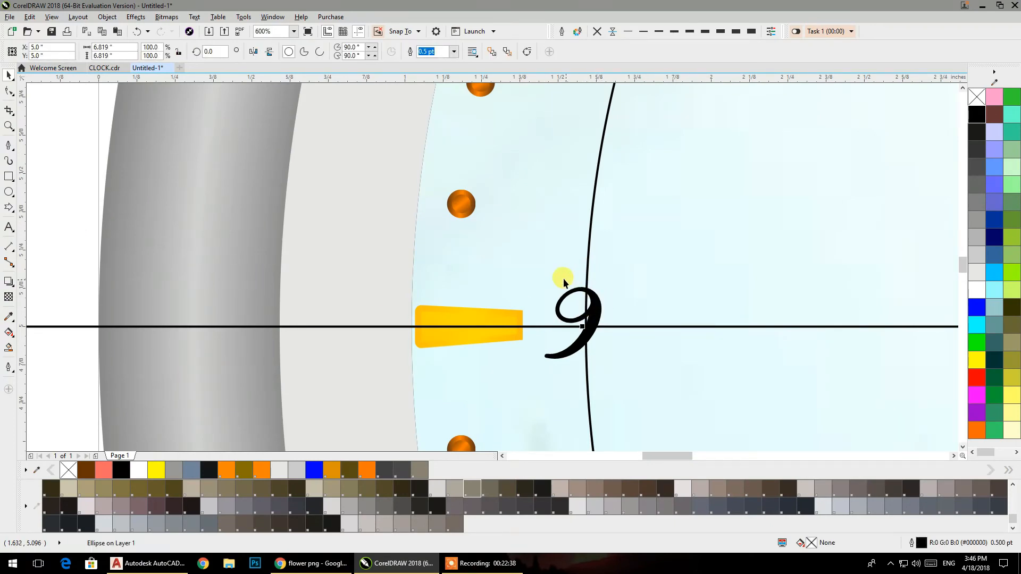
left_click(580, 331)
left_click_drag(576, 323, 588, 326)
- Centre the numbers 10 and 11 on the crossings of their hour lines with the guide circle
scroll(638, 298, "down", 2)
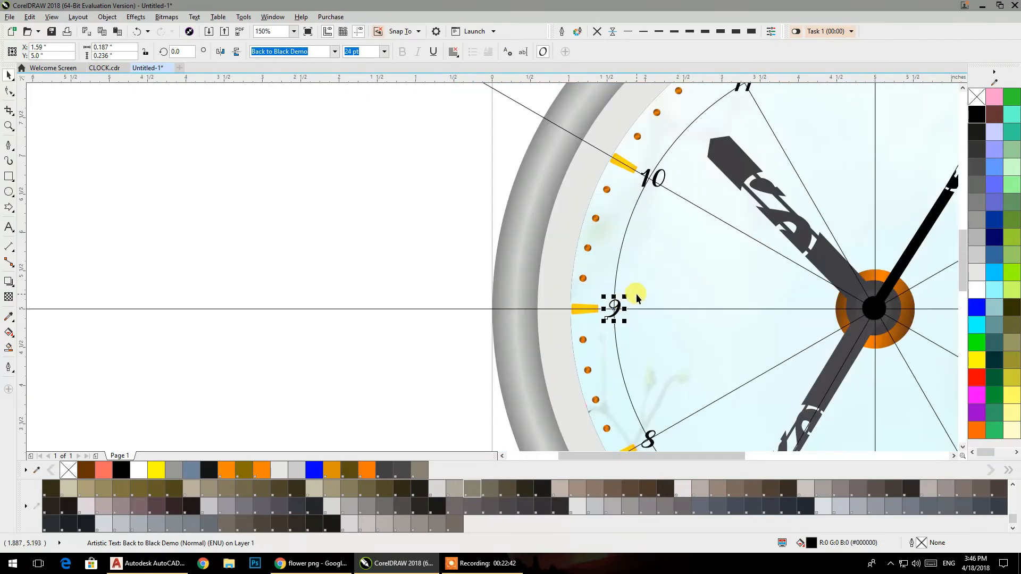
scroll(611, 234, "up", 2)
left_click(685, 292)
left_click_drag(705, 303, 688, 302)
scroll(691, 228, "down", 1)
left_click_drag(748, 209, 390, 402)
scroll(514, 275, "up", 1)
left_click(507, 274)
- Delete all the radial guide lines and the guide circle through the hour numbers
scroll(507, 274, "down", 4)
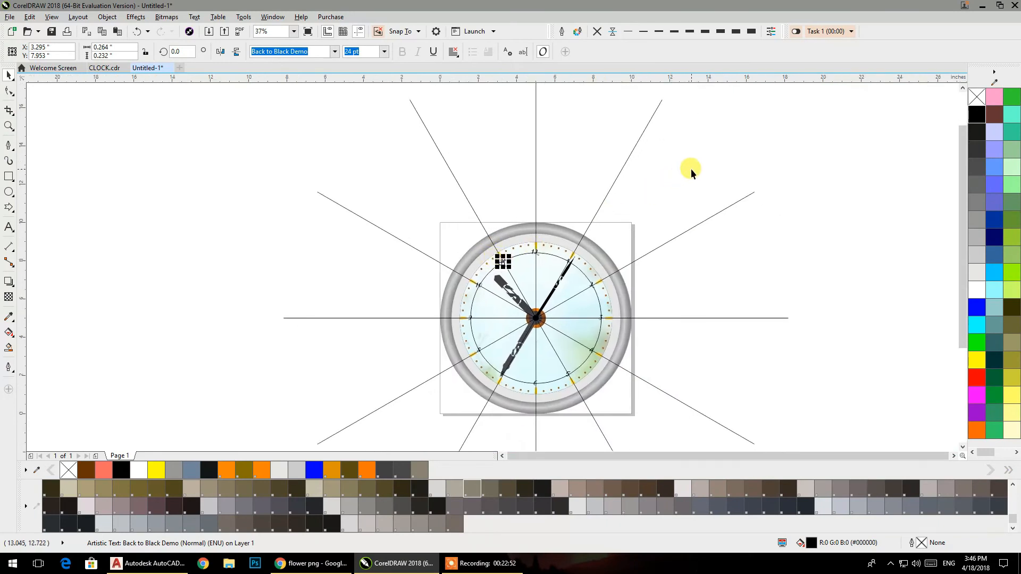
left_click(657, 131)
left_click_drag(702, 118, 649, 438)
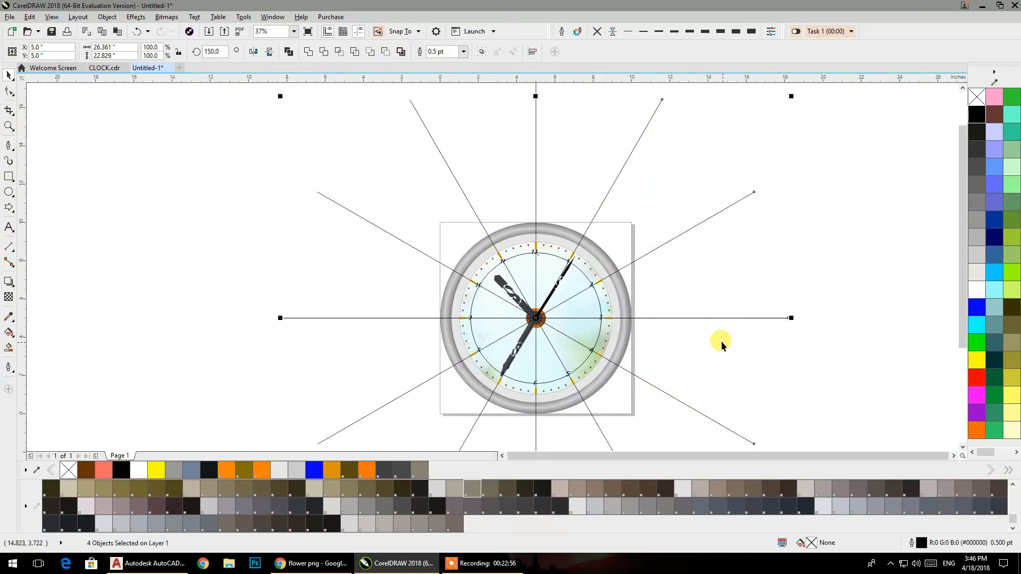
key("Delete")
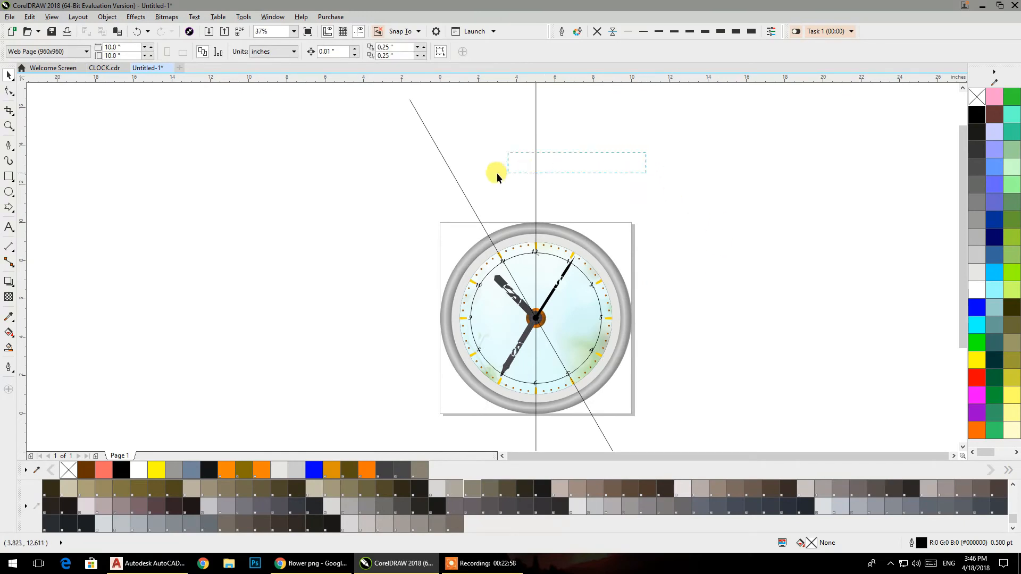
left_click_drag(582, 160, 373, 206)
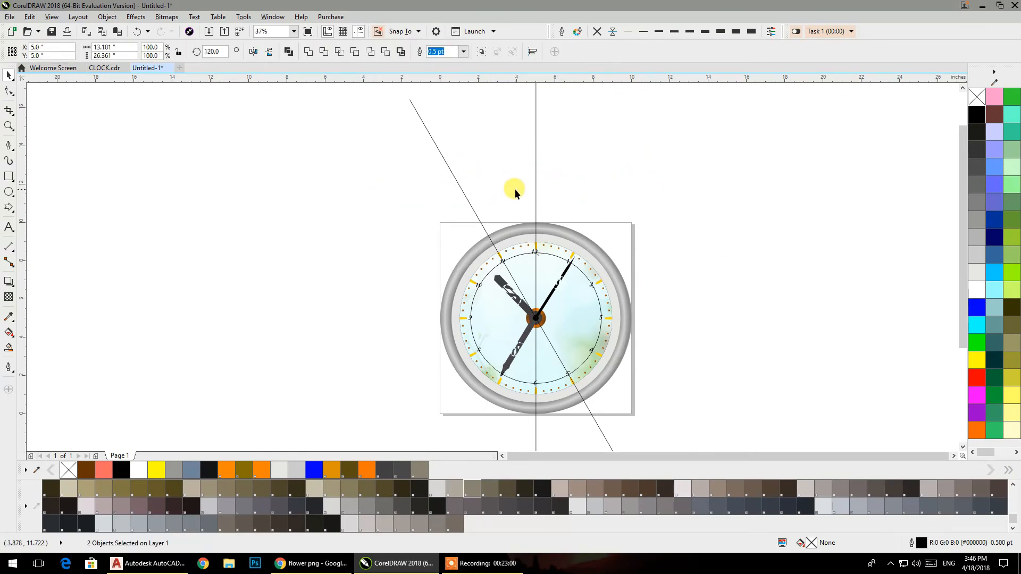
key("Delete")
left_click(534, 249)
left_click(695, 239)
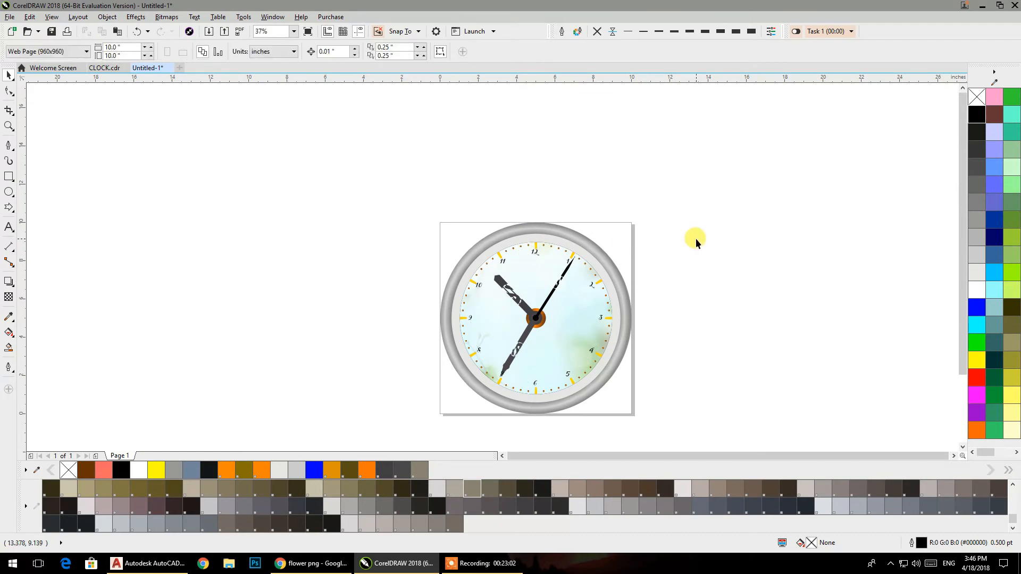
- Fill the two dark grey clock hands, pointing between 10 and 11 and at 7, with navy blue (#000066)
scroll(537, 340, "up", 2)
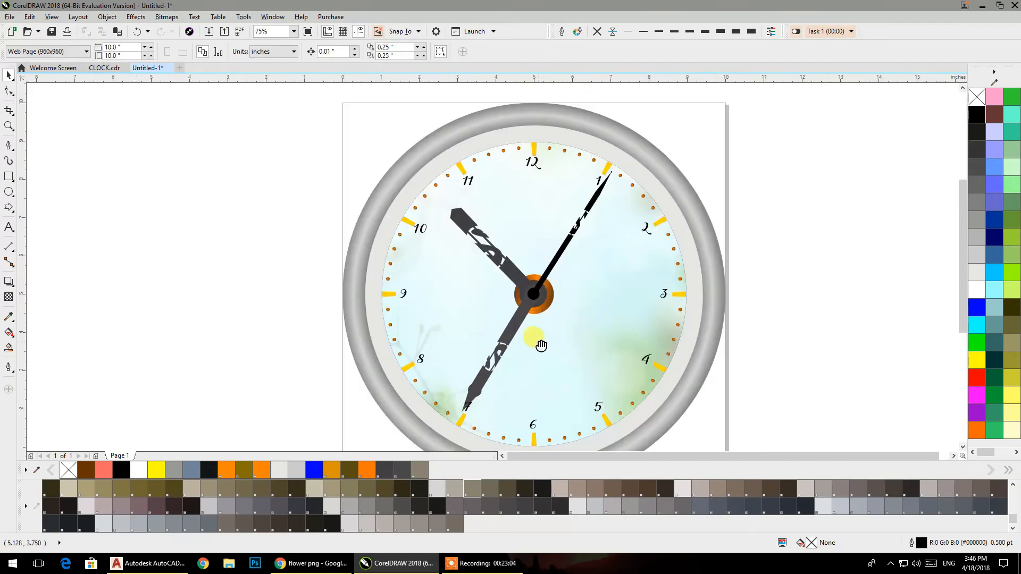
left_click(502, 251)
left_click(497, 294, "shift")
left_click(992, 292)
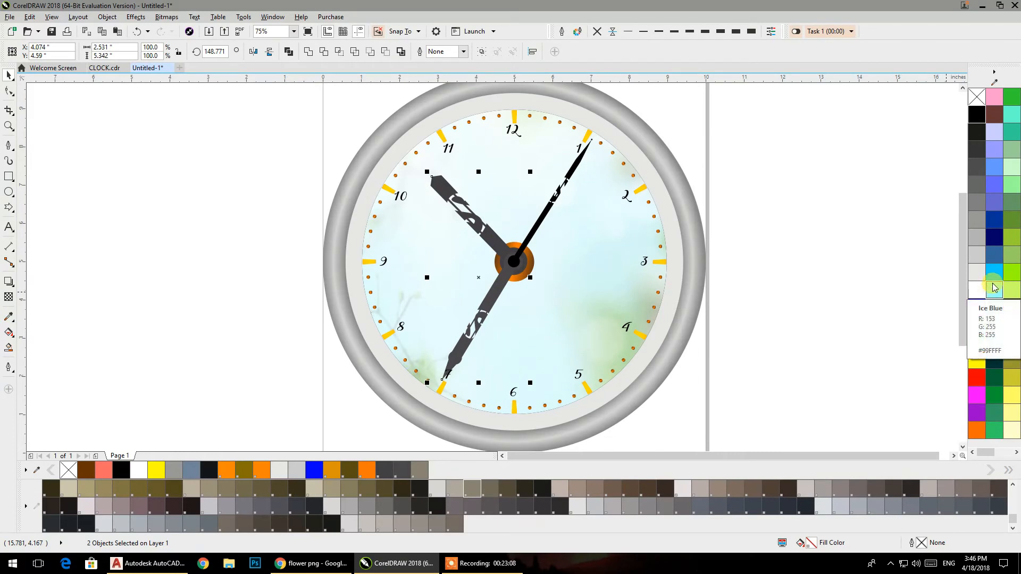
left_click(994, 237)
left_click(793, 256)
- Fill the hand pointing at 7 with brown PANTONE 155-1-5 C and tint it with red to reddish brown (#9C3321)
left_click(500, 300)
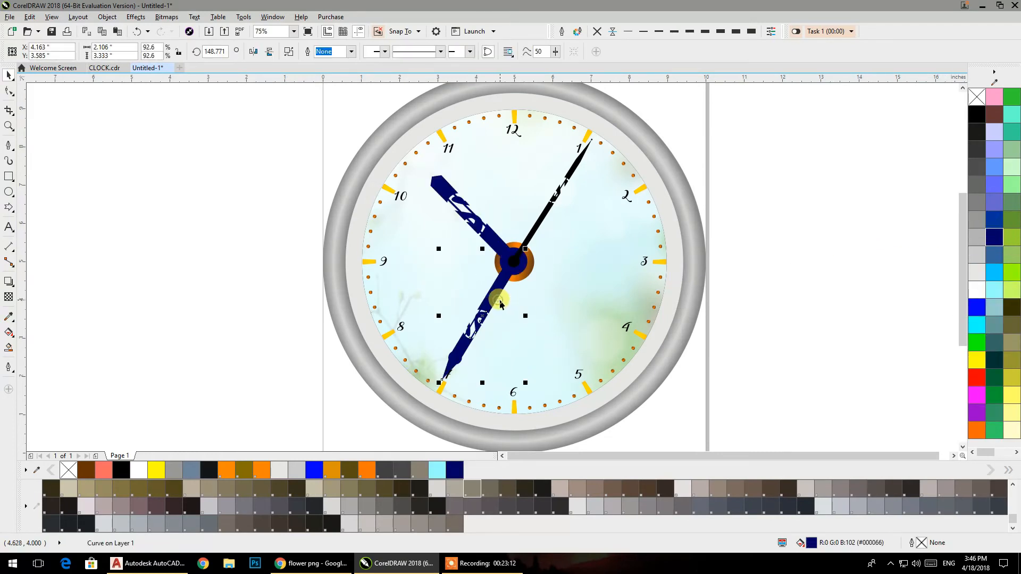
left_click(632, 485)
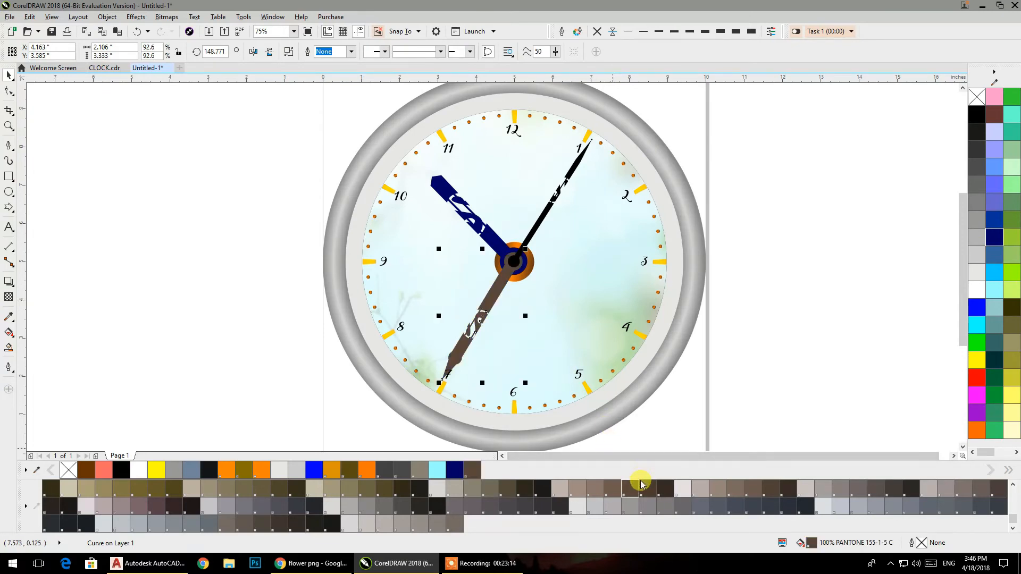
left_click(351, 477, "ctrl")
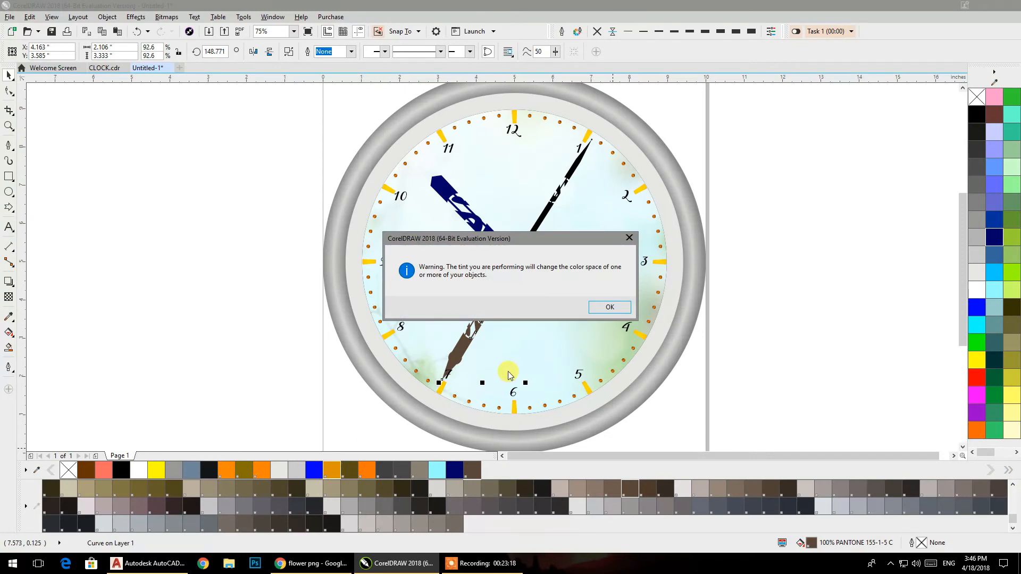
left_click(616, 312)
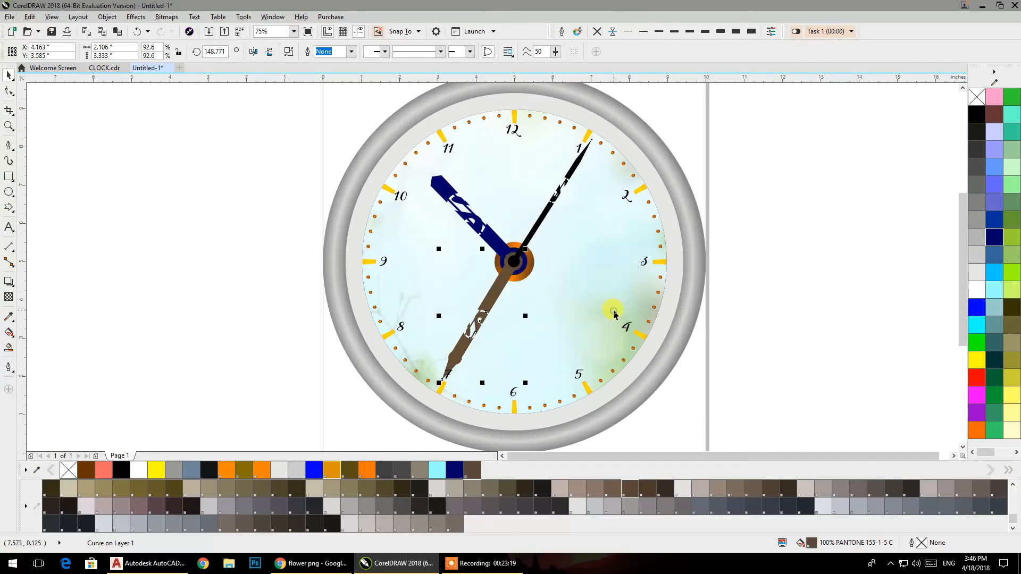
left_click(978, 385, "ctrl")
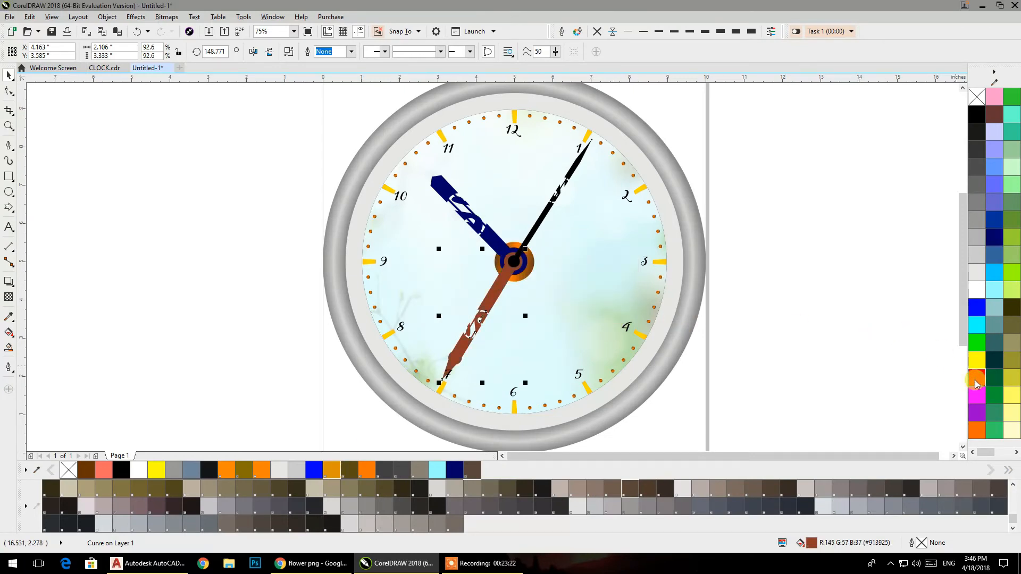
left_click(857, 357)
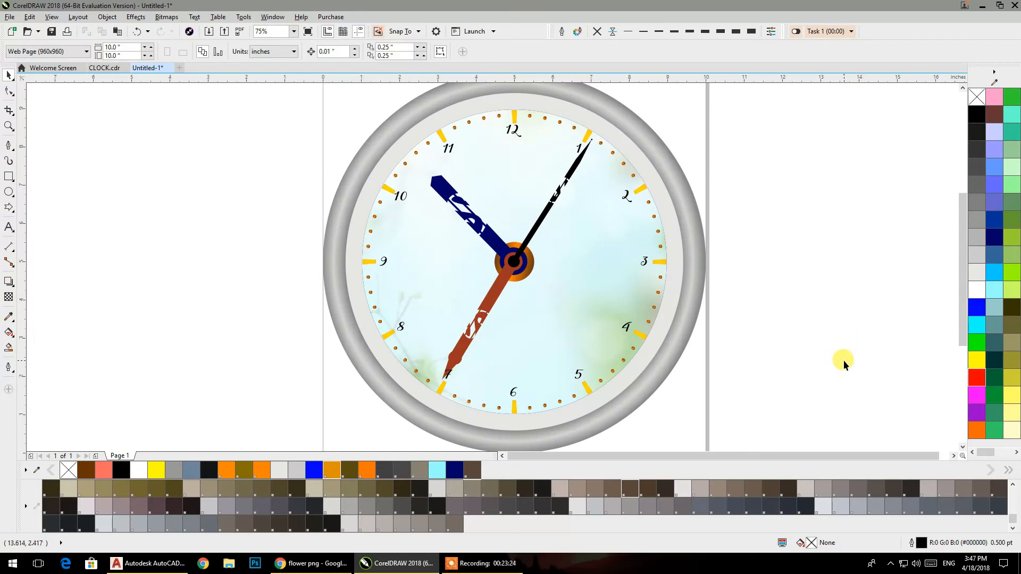
- Draw a circle about 0.44 inches in diameter around the number 7 and the tip of the reddish-brown hand
scroll(835, 341, "down", 2)
scroll(455, 317, "up", 1)
scroll(455, 317, "up", 1)
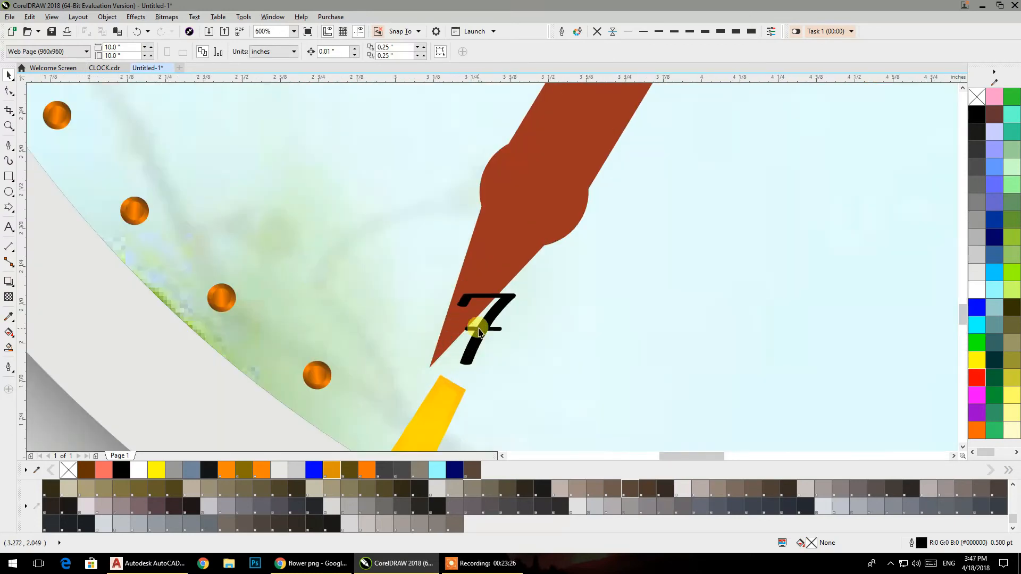
scroll(455, 317, "down", 1)
scroll(261, 234, "down", 1)
scroll(260, 234, "down", 3)
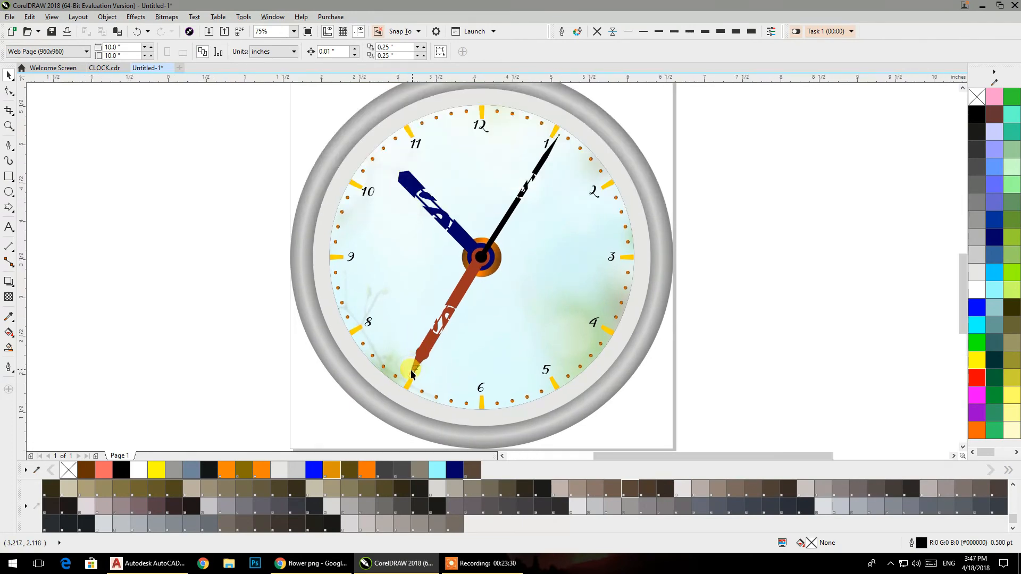
scroll(411, 366, "up", 2)
left_click(484, 198)
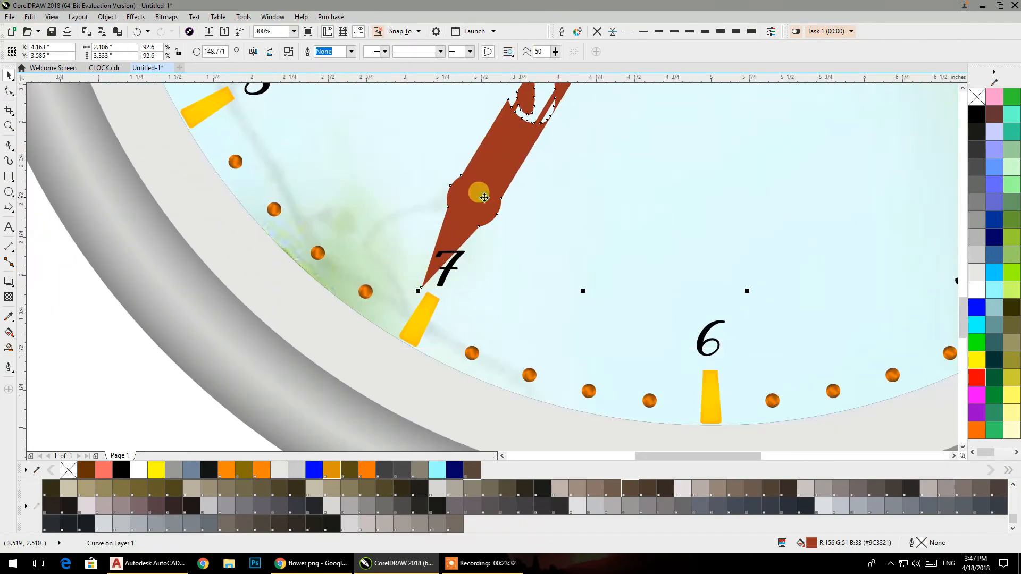
left_click(9, 192)
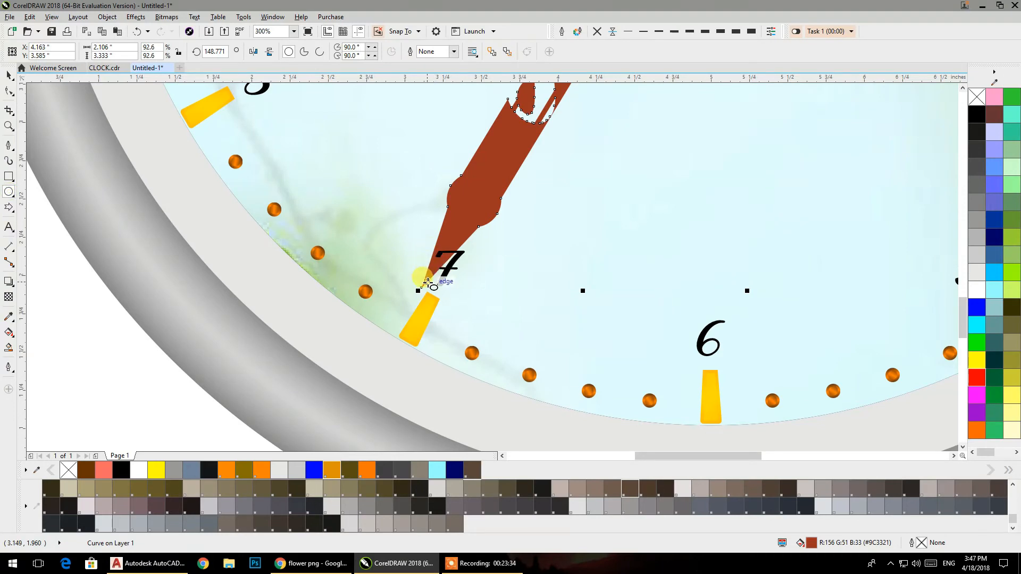
mouse_move(413, 231)
left_mouse_down()
mouse_move(467, 270)
mouse_move(486, 304)
left_mouse_up()
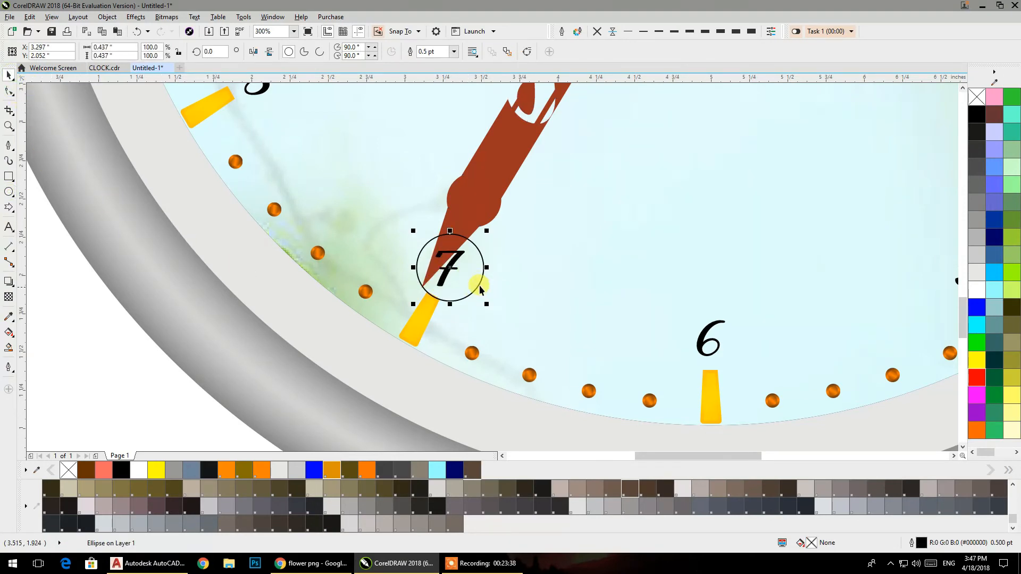
- Shift the circle slightly up from the centre of the number 7 so it surrounds the reddish-brown hand's tip
left_click_drag(450, 270, 435, 263)
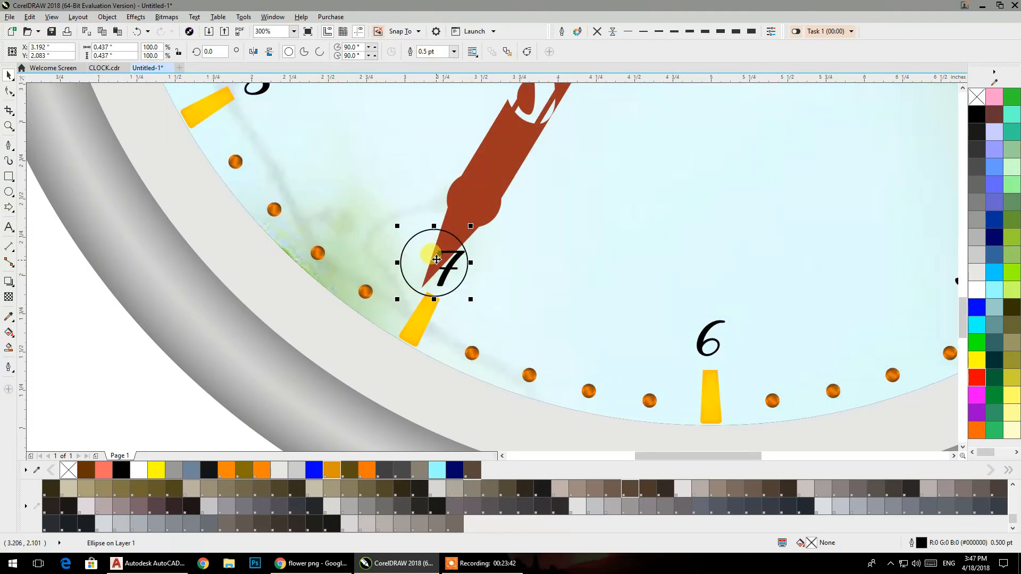
scroll(436, 260, "up", 2)
left_click_drag(429, 283, 432, 288)
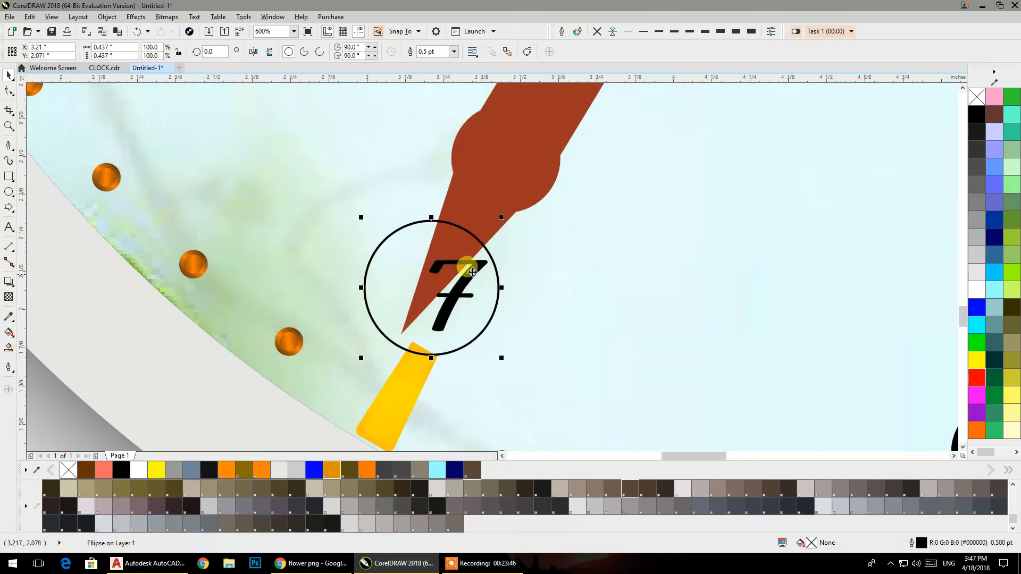
- Enlarge the circle around the number 7 to about 0.53 inches in diameter and weld it to the reddish-brown hand
left_click_drag(502, 218, 515, 201)
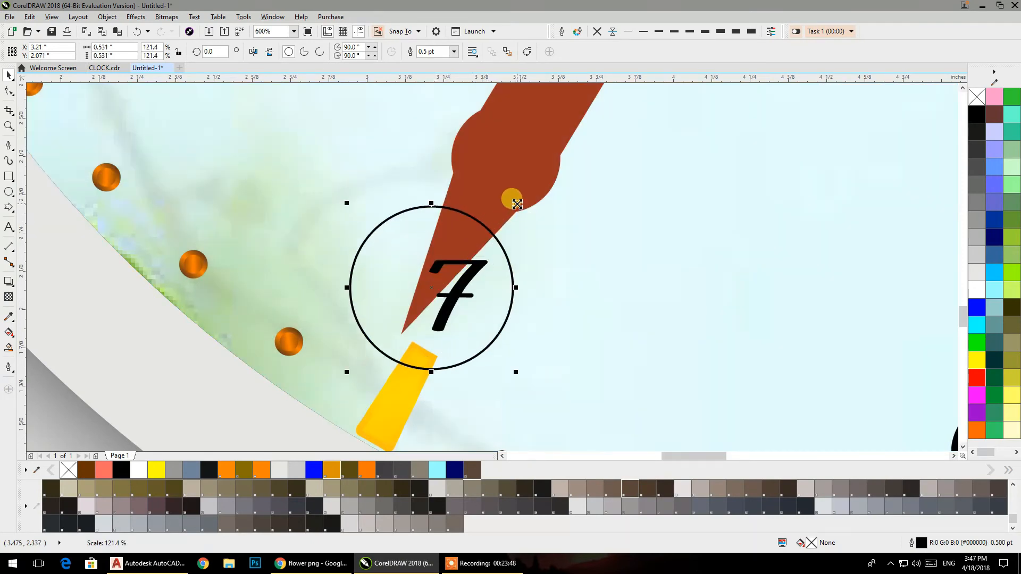
left_click(514, 180, "shift")
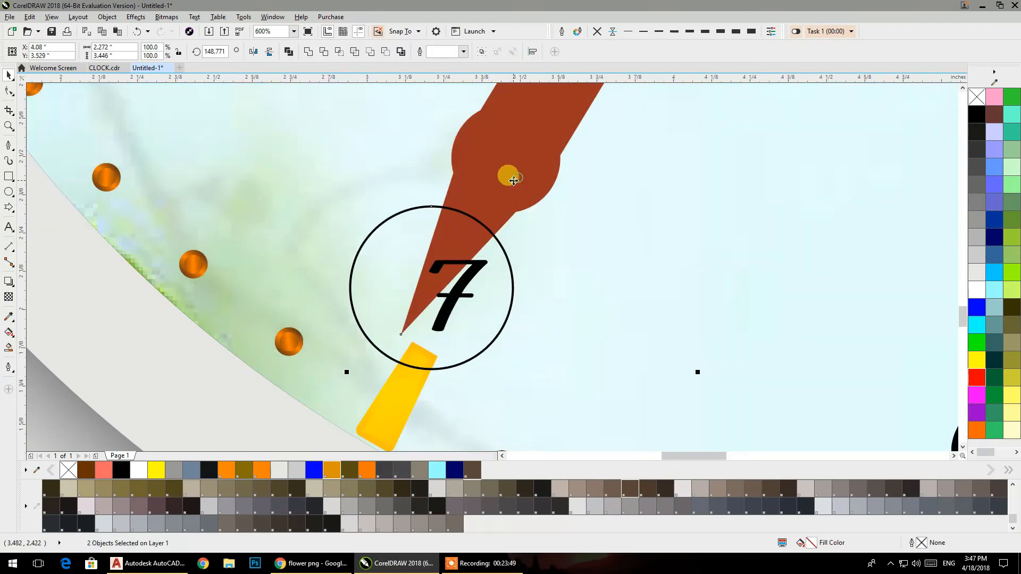
left_click(307, 51)
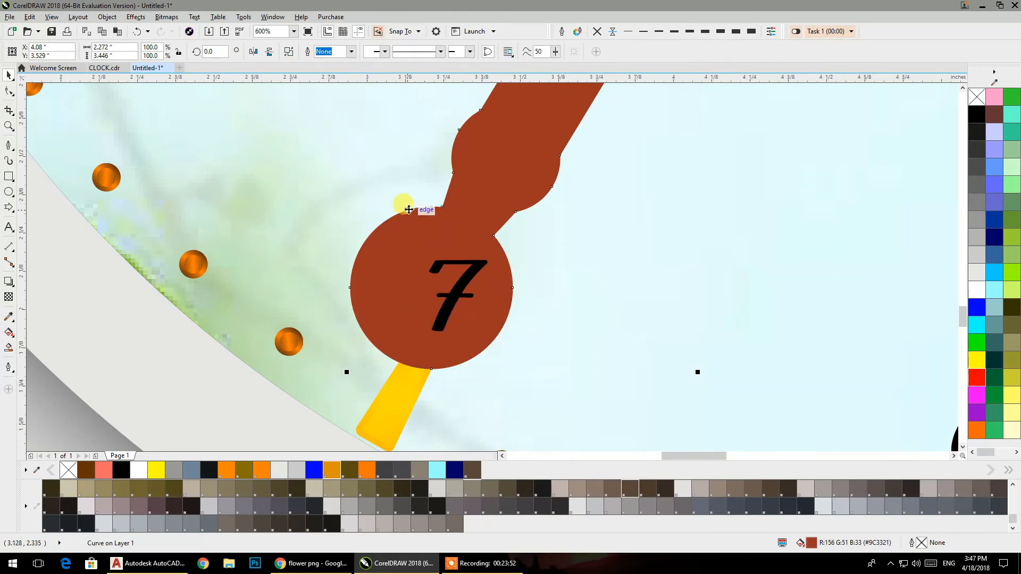
- Draw a circle centred on the reddish-brown disc around the 7 and enlarge it to about 0.47 inches in diameter
left_click(9, 192)
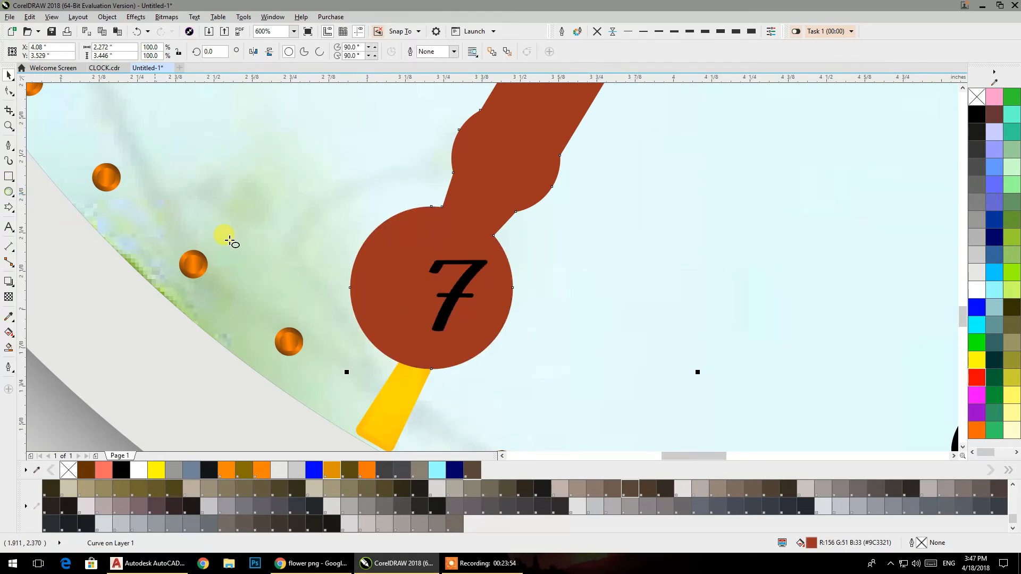
left_click_drag(304, 148, 442, 285)
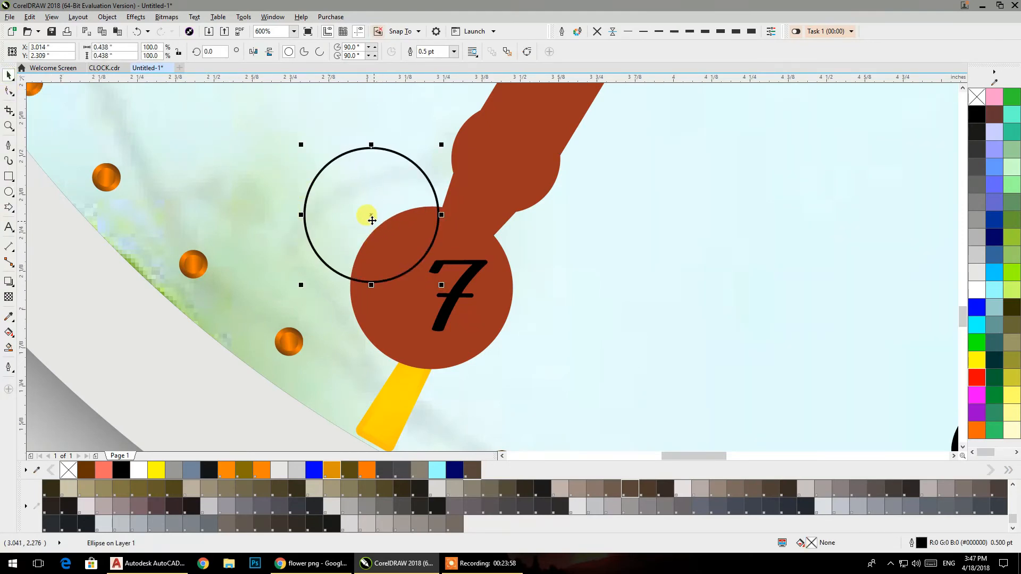
left_click_drag(371, 215, 432, 287)
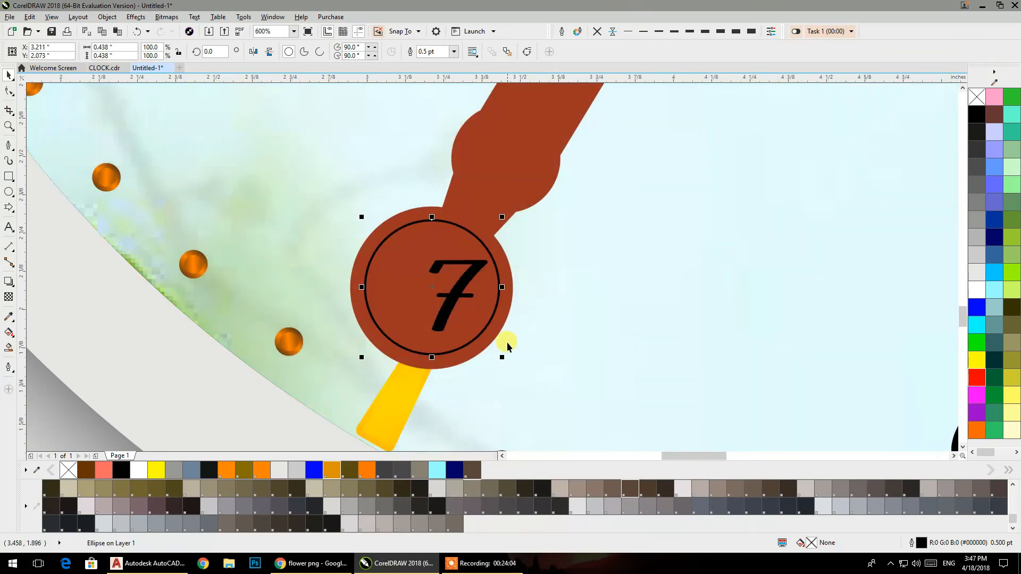
left_click_drag(503, 360, 517, 367)
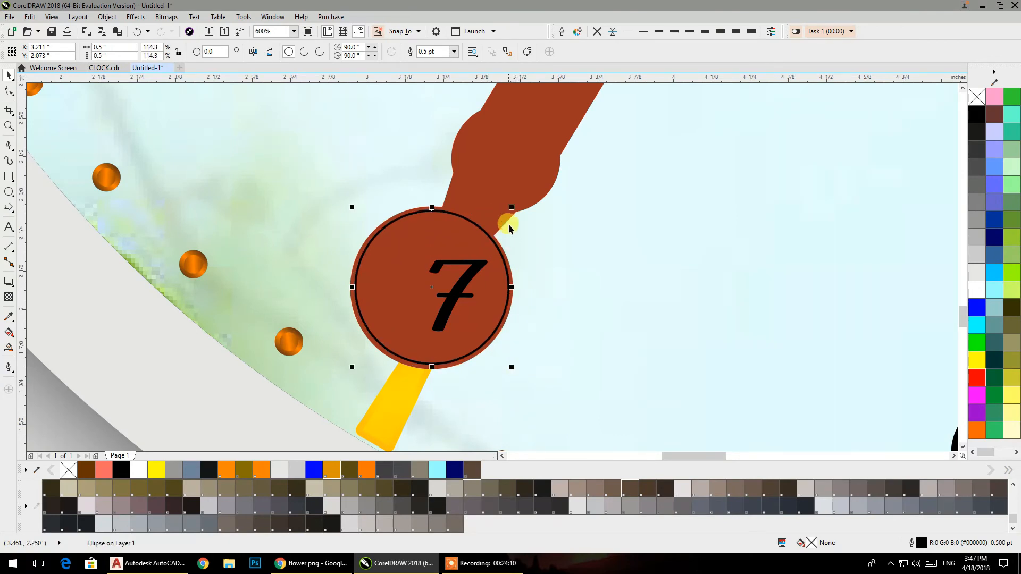
- Trim the smaller circle out of the reddish-brown hand so the 7 sits in an open ring, and delete the cutting circle
left_click(513, 169, "shift")
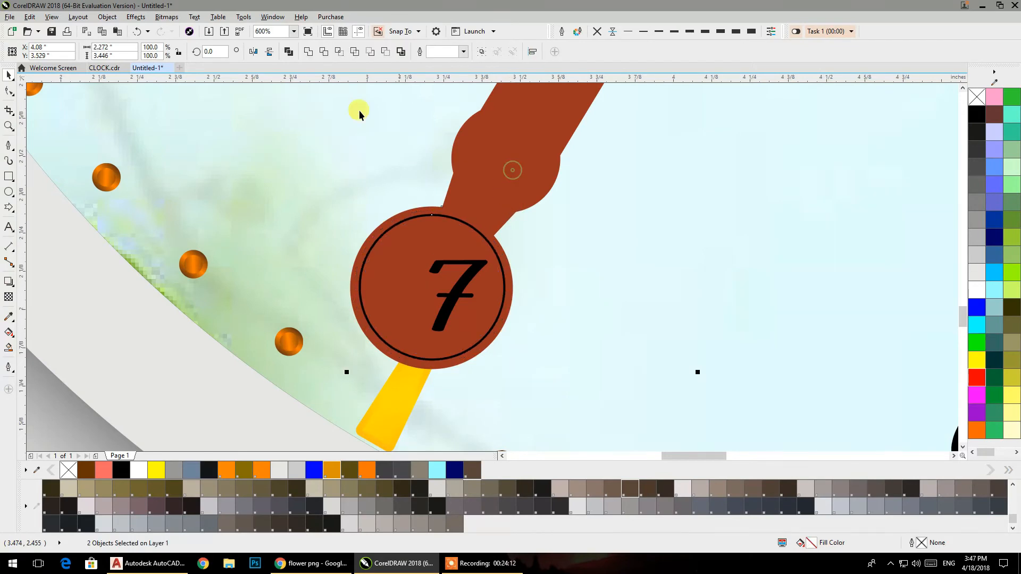
left_click(324, 53)
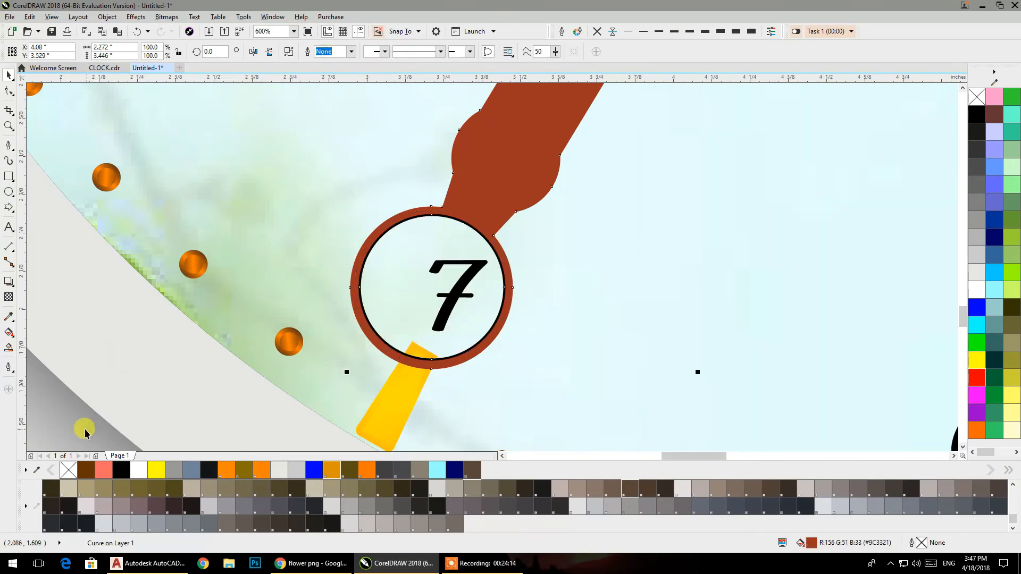
left_click(372, 317)
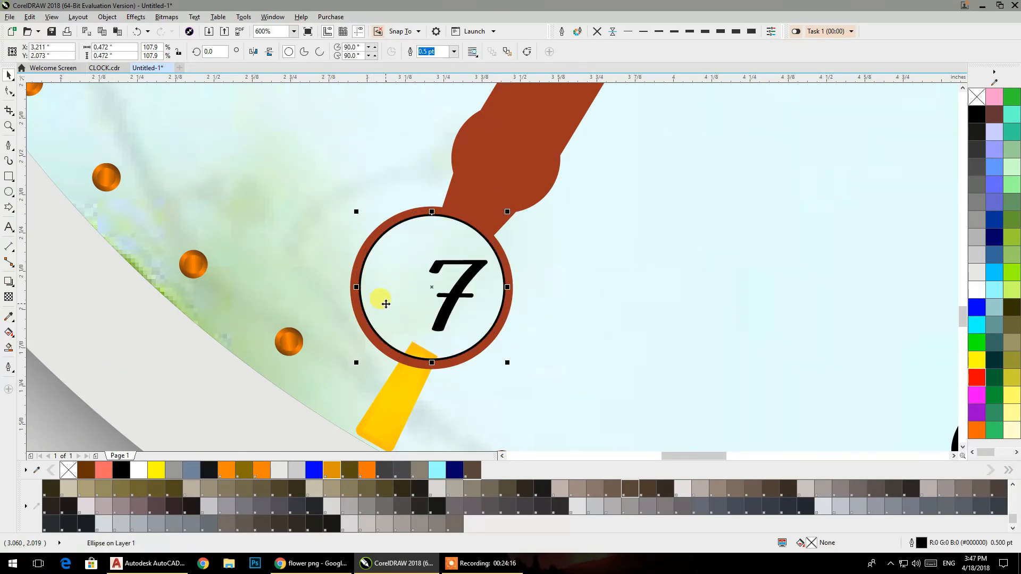
left_click(386, 303)
scroll(433, 255, "down", 3)
scroll(442, 254, "up", 3)
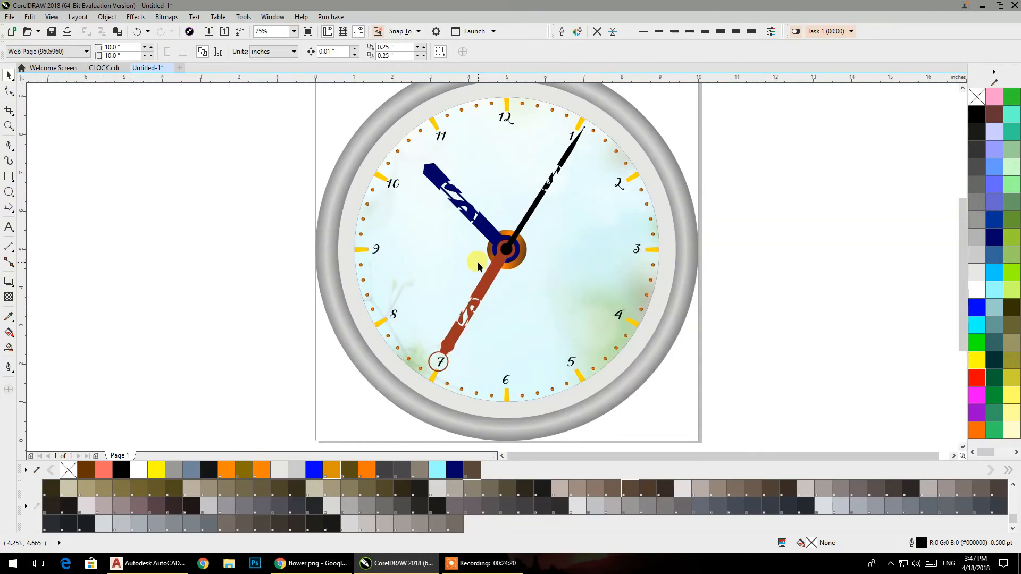
- Delete the node where the right edge of the reddish-brown hand meets the ring around the 7
scroll(426, 376, "up", 4)
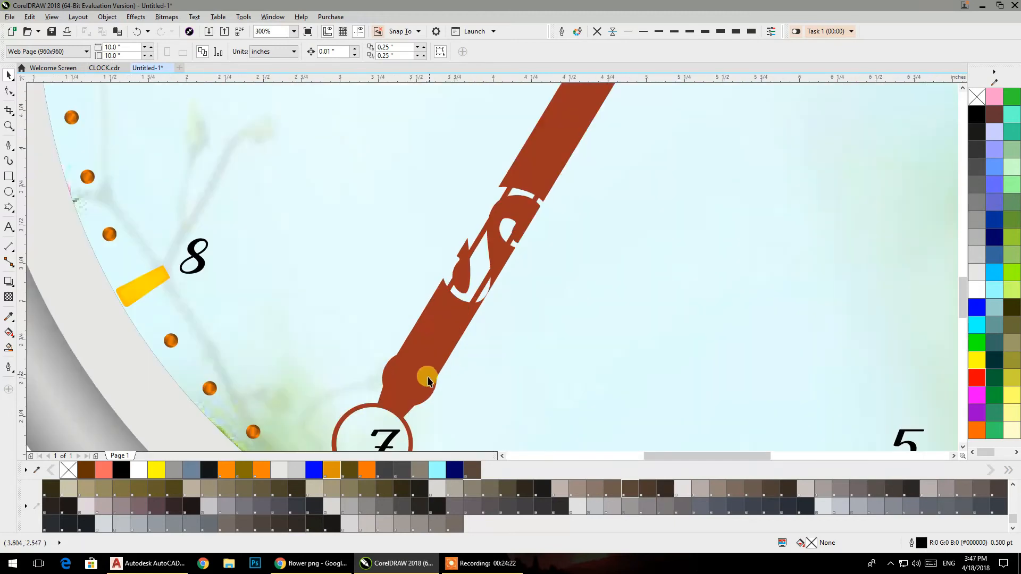
scroll(472, 292, "up", 2)
left_click(479, 263)
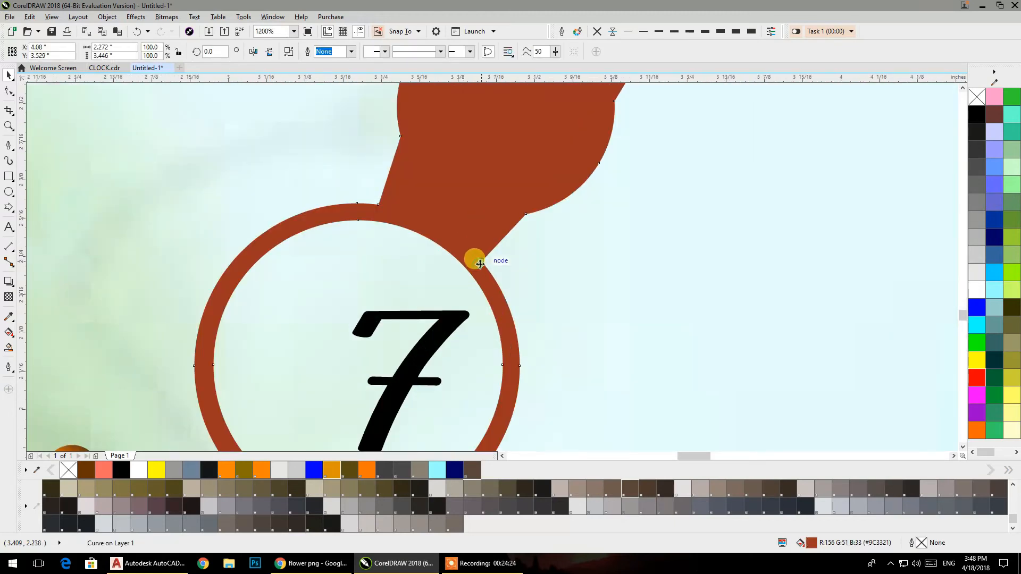
key("F10")
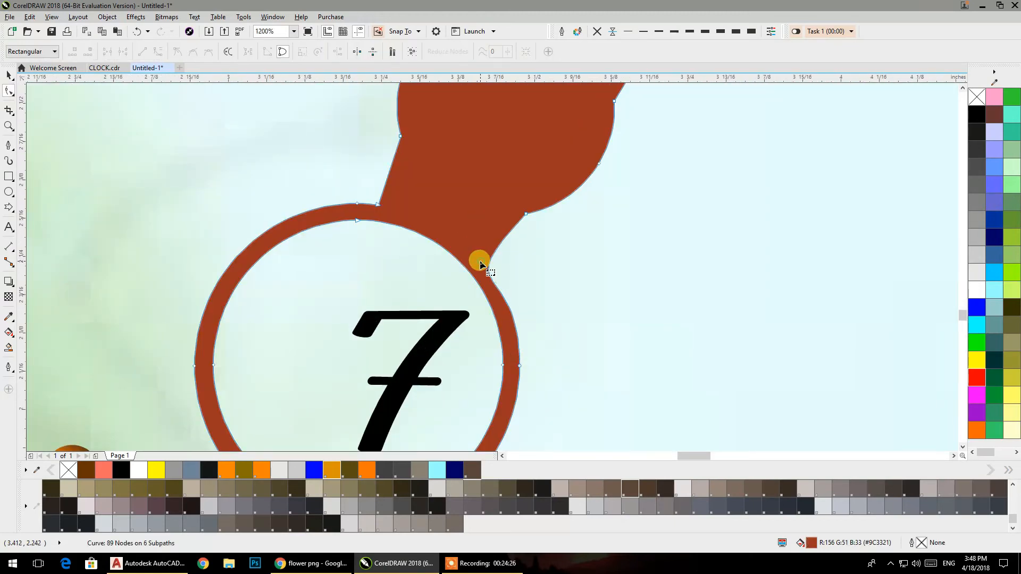
key("Delete")
scroll(509, 188, "down", 4)
scroll(509, 188, "down", 2)
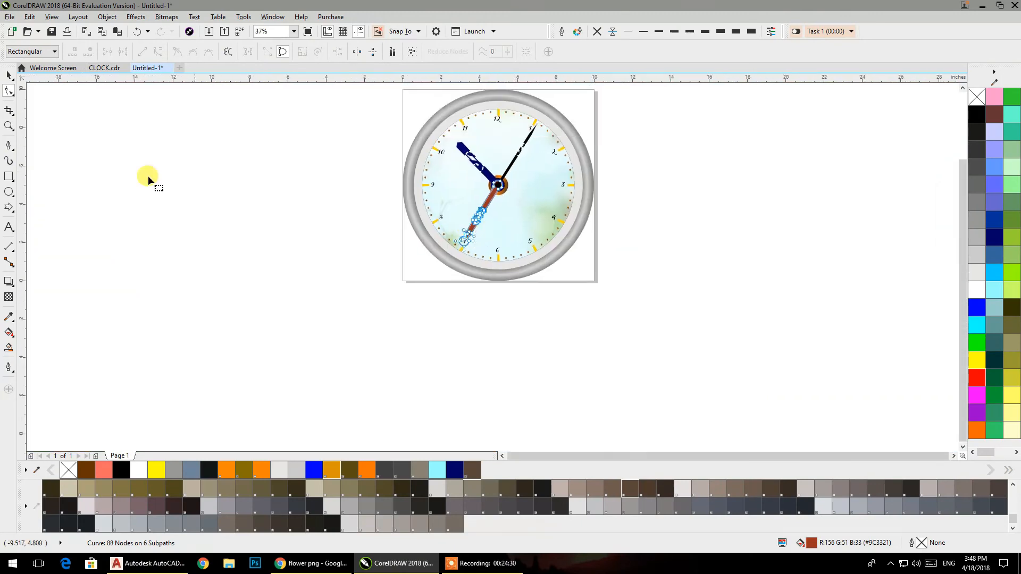
left_click(11, 77)
left_click(127, 116)
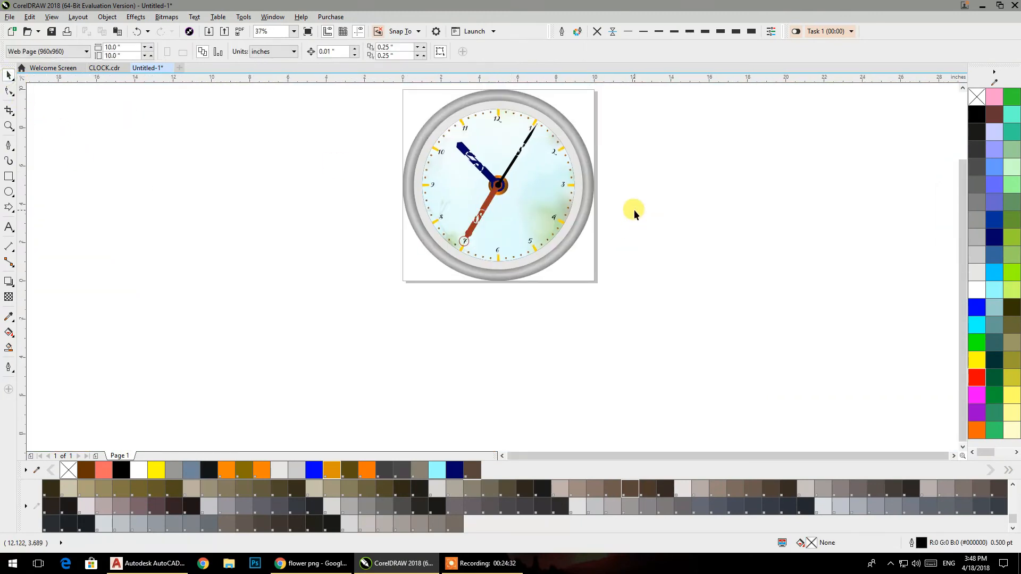
- Move the whole clock off the page to the left and duplicate it to form a row of three clocks
scroll(634, 209, "up", 1)
left_click_drag(507, 305, 426, 322)
left_click_drag(542, 233, 203, 233)
scroll(531, 246, "left", 5)
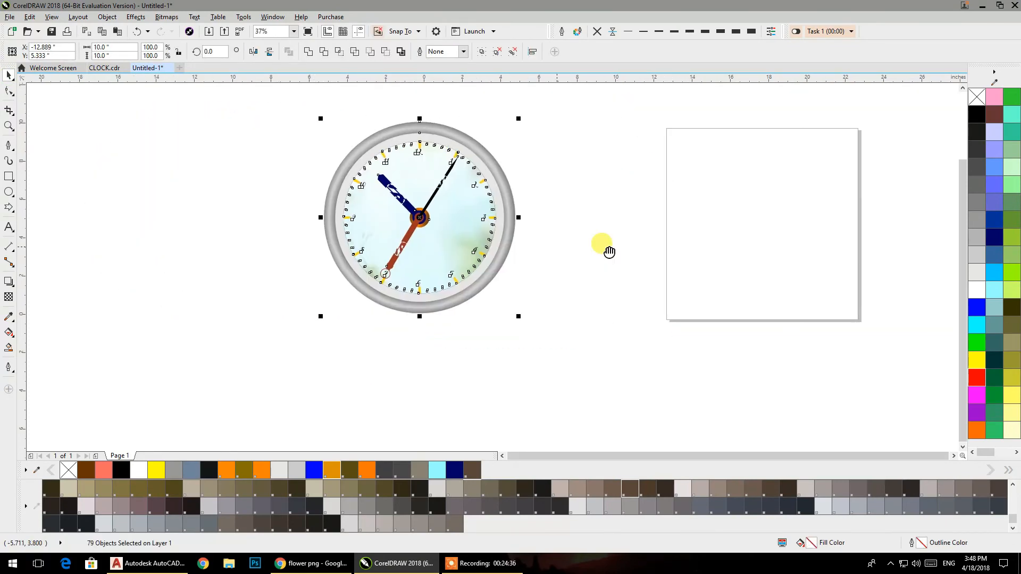
left_click_drag(564, 247, 600, 217)
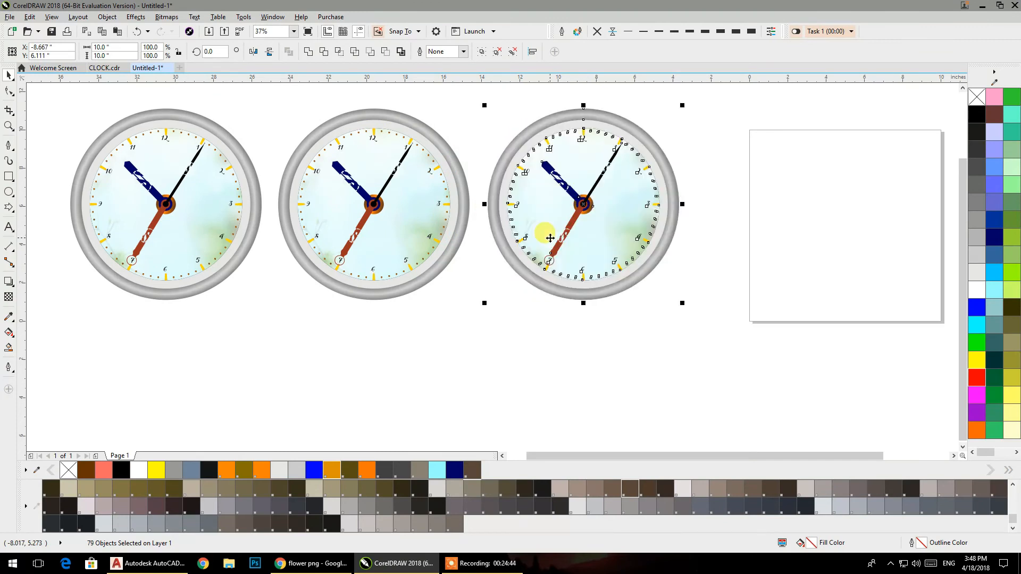
- Duplicate the row of three clocks directly beneath itself to get two rows
scroll(559, 247, "down", 2)
left_click_drag(663, 327, 223, 130)
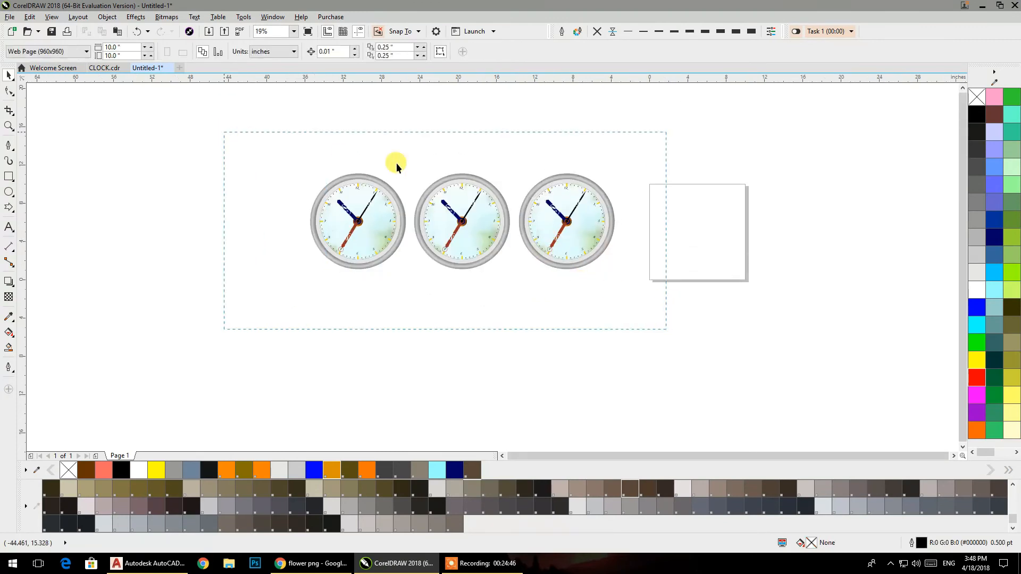
left_click_drag(451, 200, 472, 328)
left_click(445, 238)
scroll(469, 224, "up", 4)
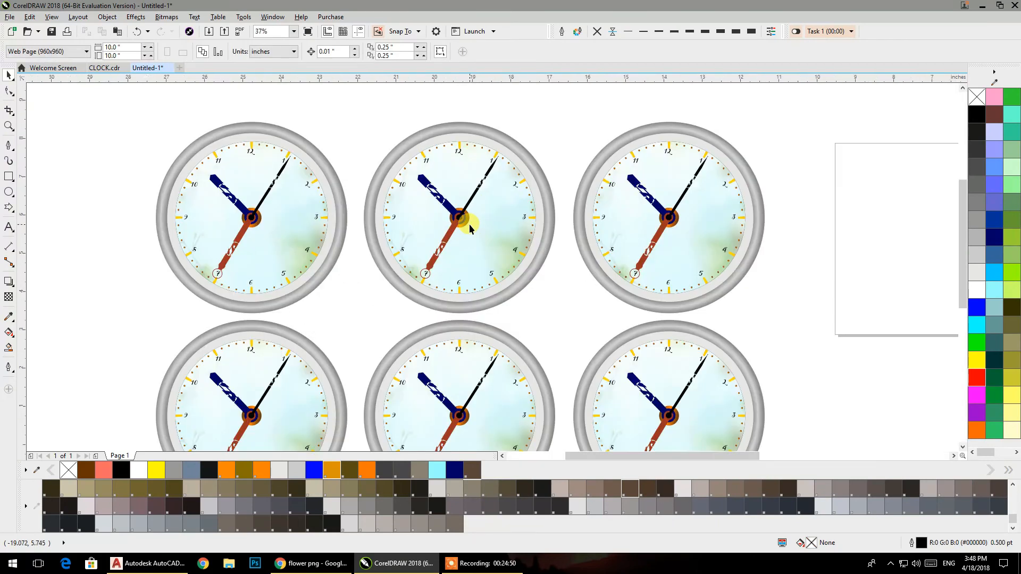
- Reposition the PowerClip picture in the upper middle clock so its pink flowers show at lower left, and apply uniform transparency to it
double_click(555, 229)
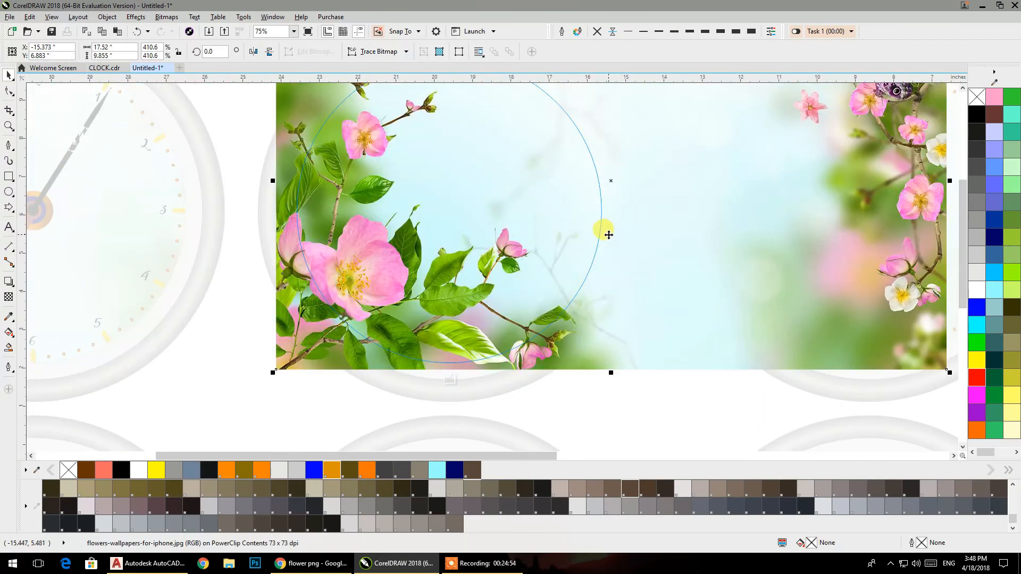
left_click_drag(609, 235, 604, 226)
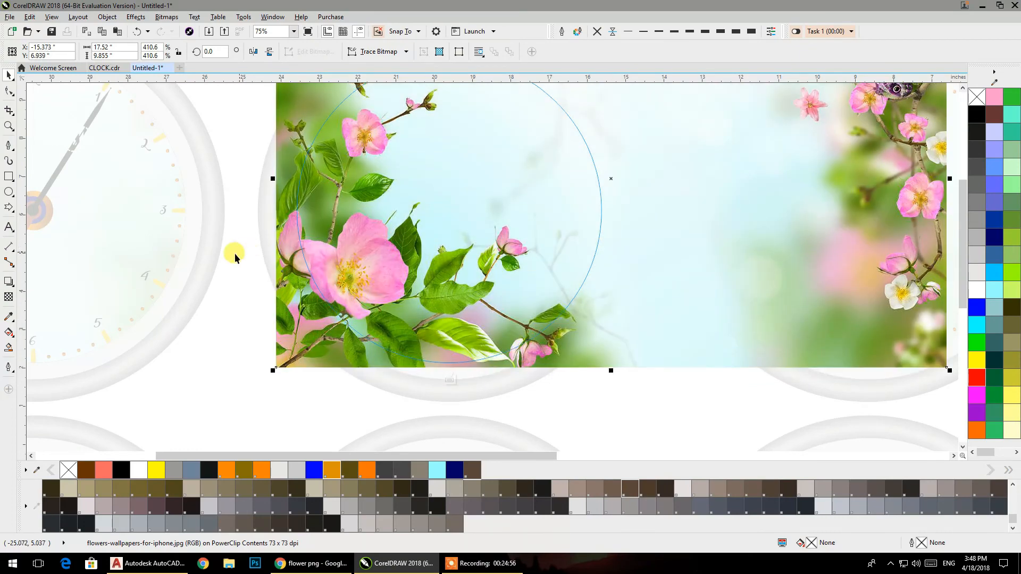
left_click(28, 52)
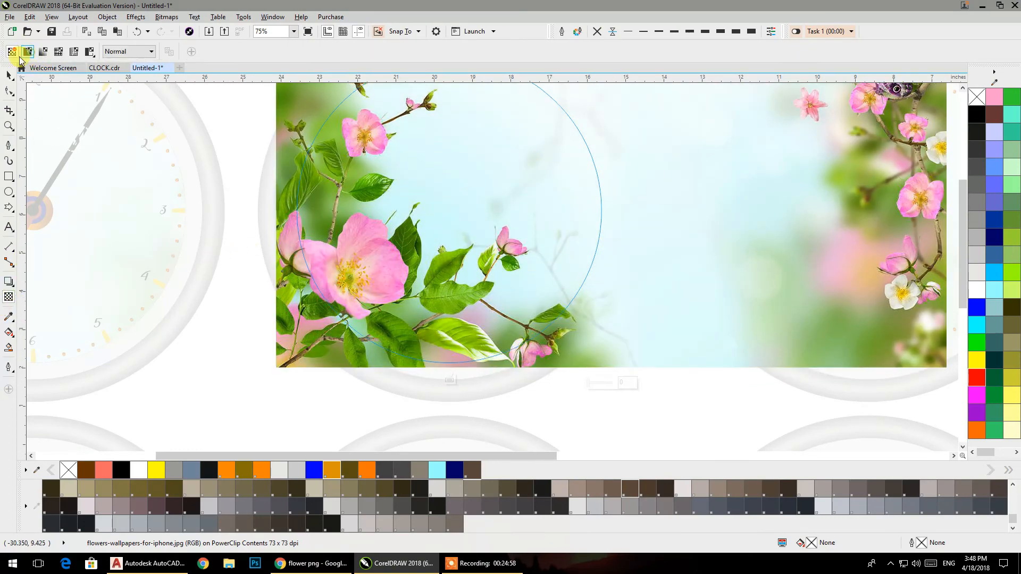
left_click(7, 78)
left_click(233, 111)
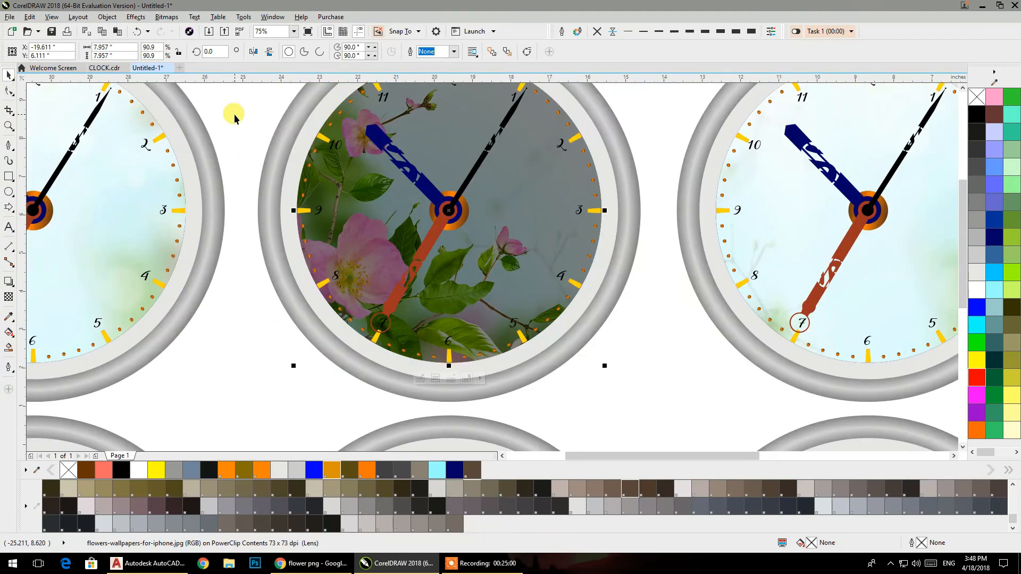
- Fill the upper middle clock's PowerClip face circle with white (#FFFFFF)
left_click(543, 234)
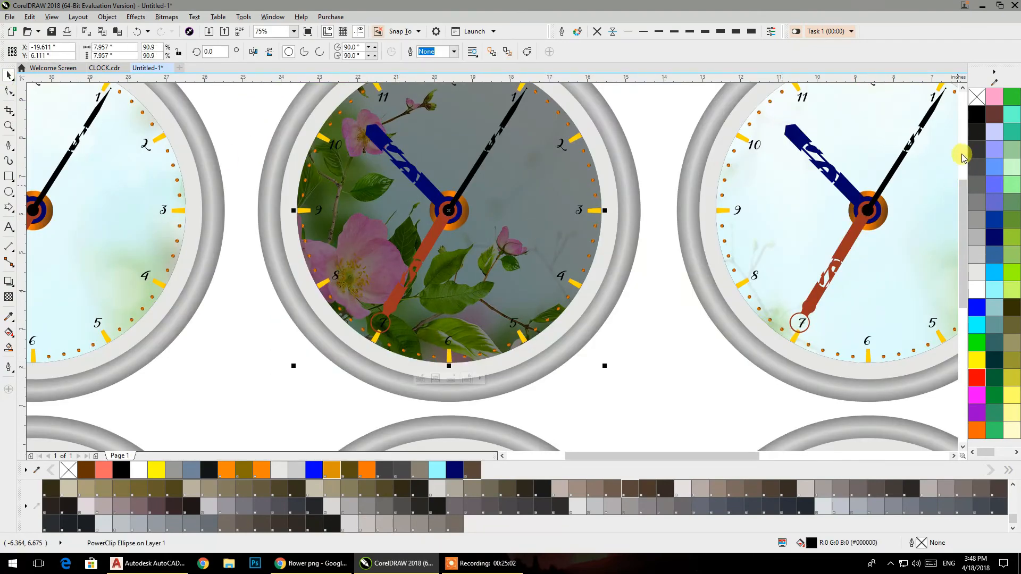
left_click(982, 296)
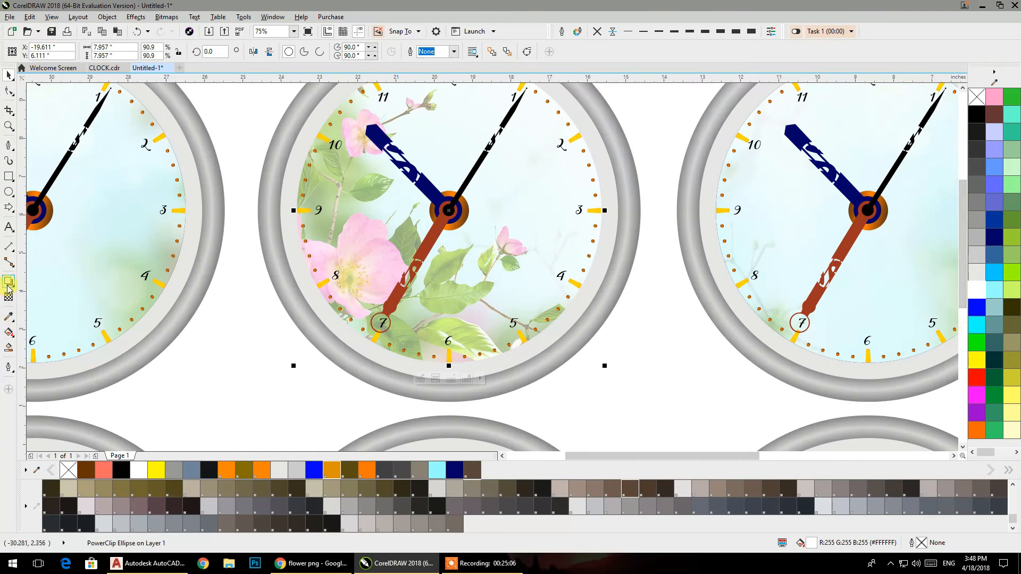
left_click(285, 319)
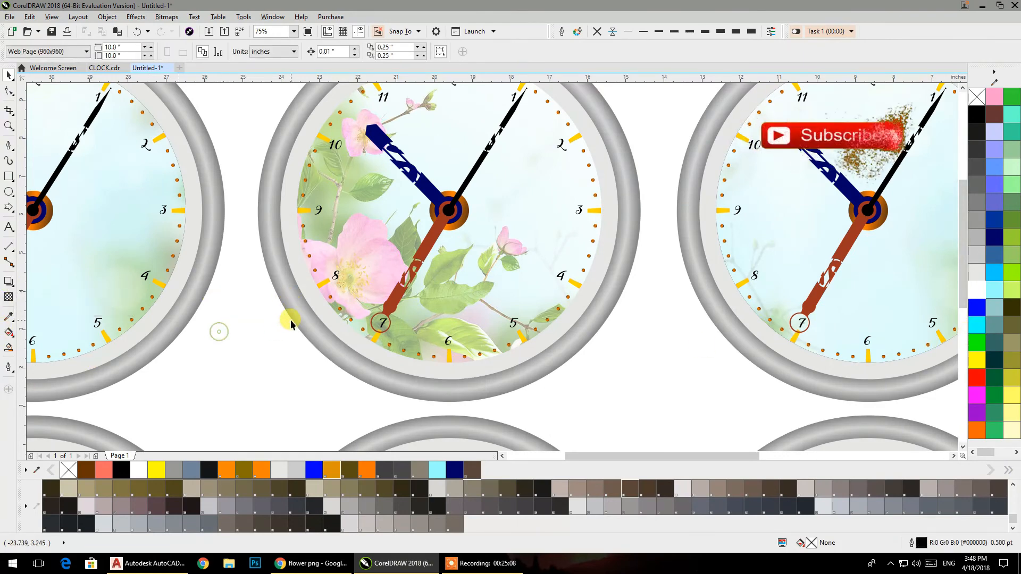
- Place a copy of the upper left clock's face circle in the empty area left of the clocks
scroll(291, 322, "down", 2)
left_click_drag(290, 323, 445, 286)
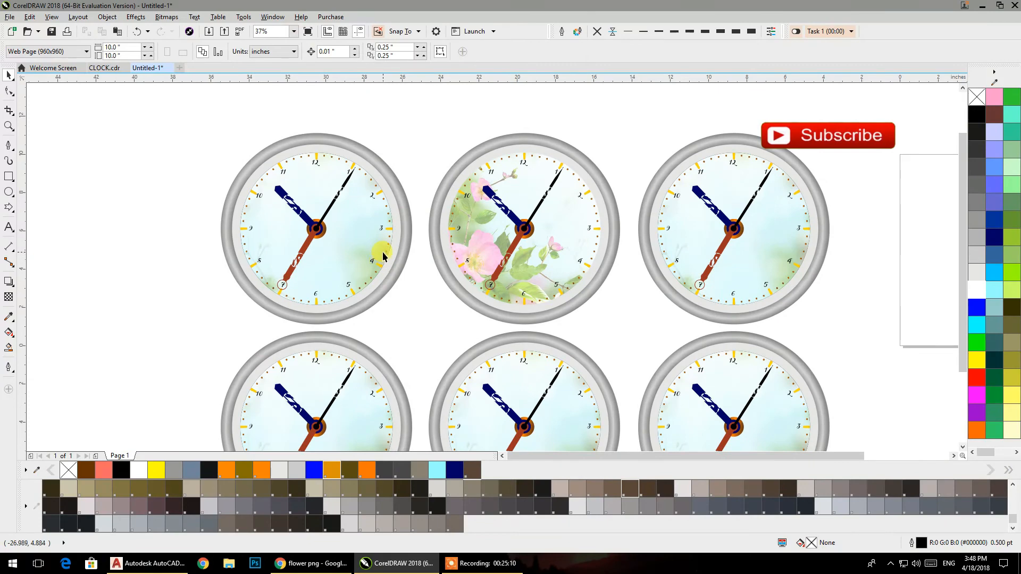
left_click_drag(381, 247, 166, 229)
right_click(165, 228)
left_click_drag(182, 263, 473, 251)
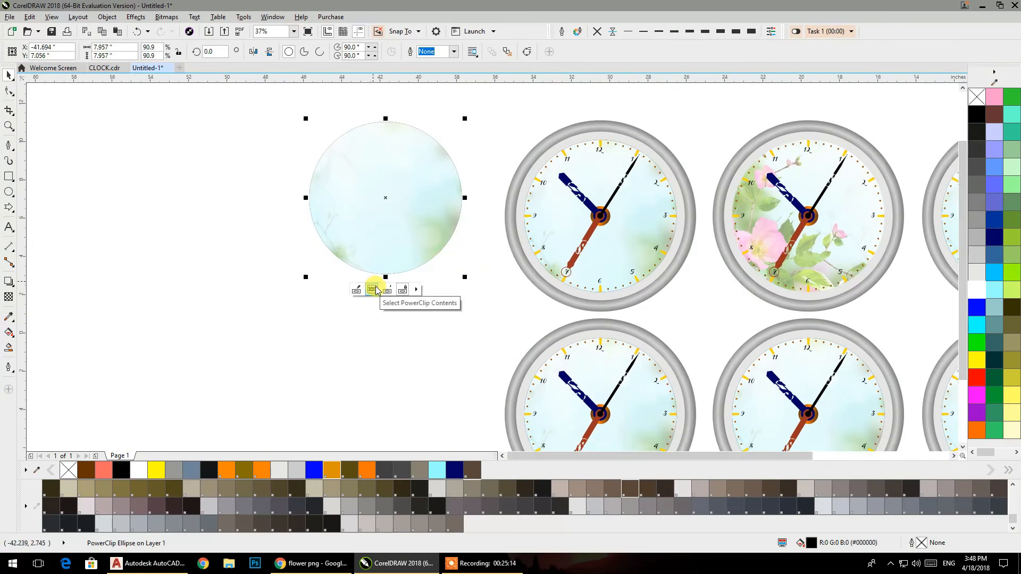
- Extract the flower picture from the copied face circle and delete the picture
left_click(387, 291)
left_click_drag(436, 263, 242, 335)
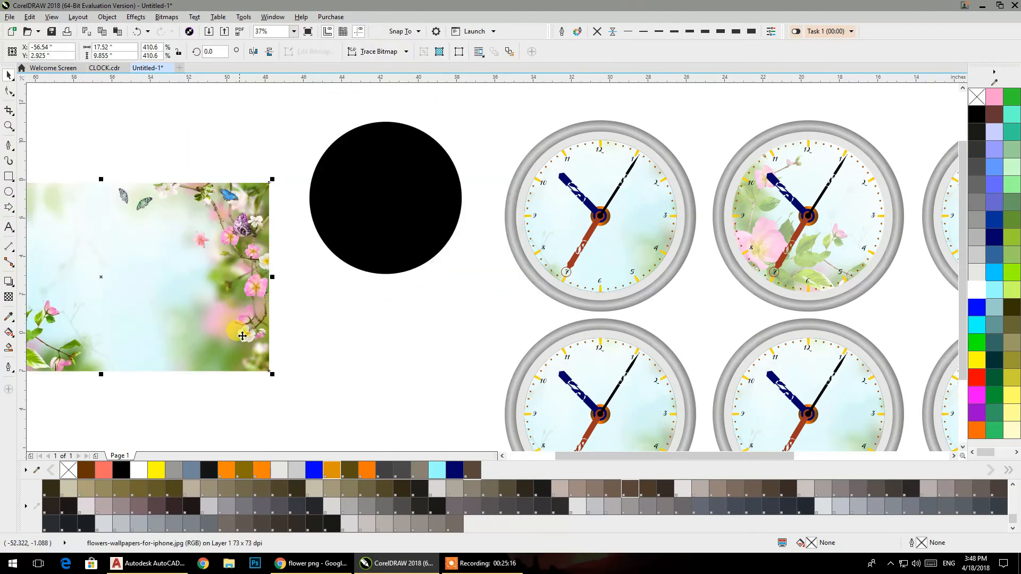
key("Delete")
- Turn the empty PowerClip frame into a plain circle with no fill and a black outline
left_click(347, 200)
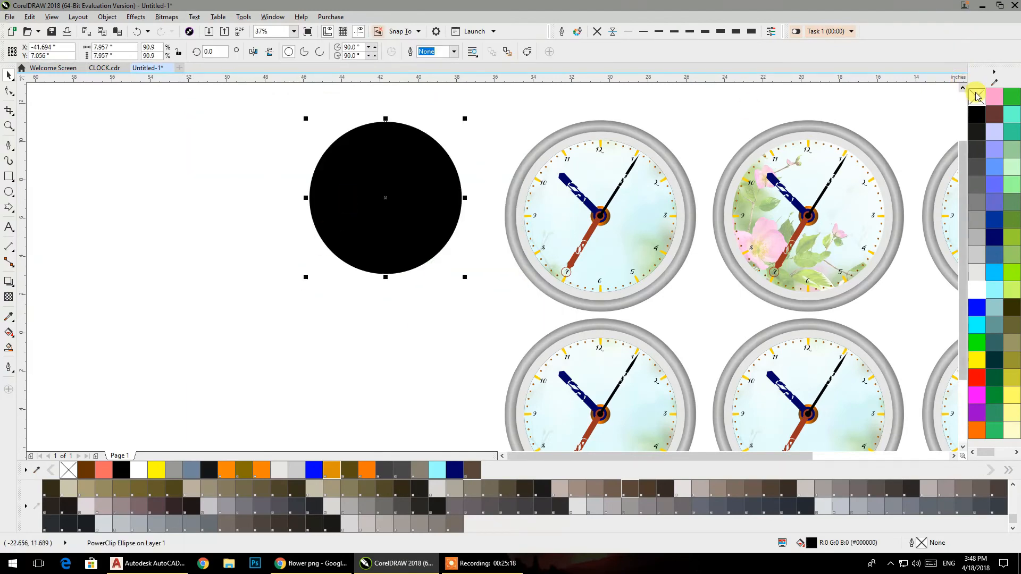
left_click(977, 97)
right_click(404, 193)
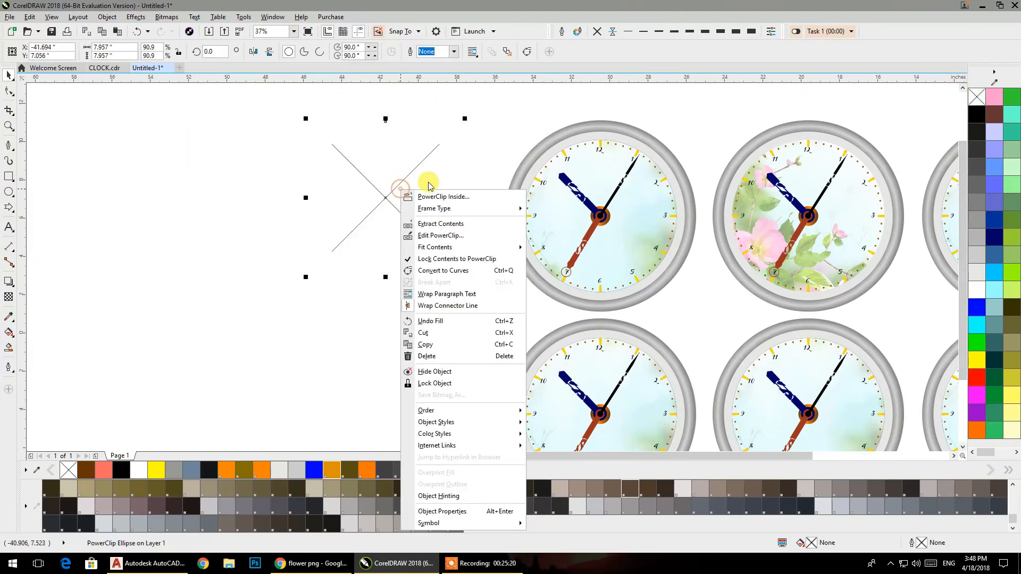
mouse_move(431, 208)
left_click(548, 237)
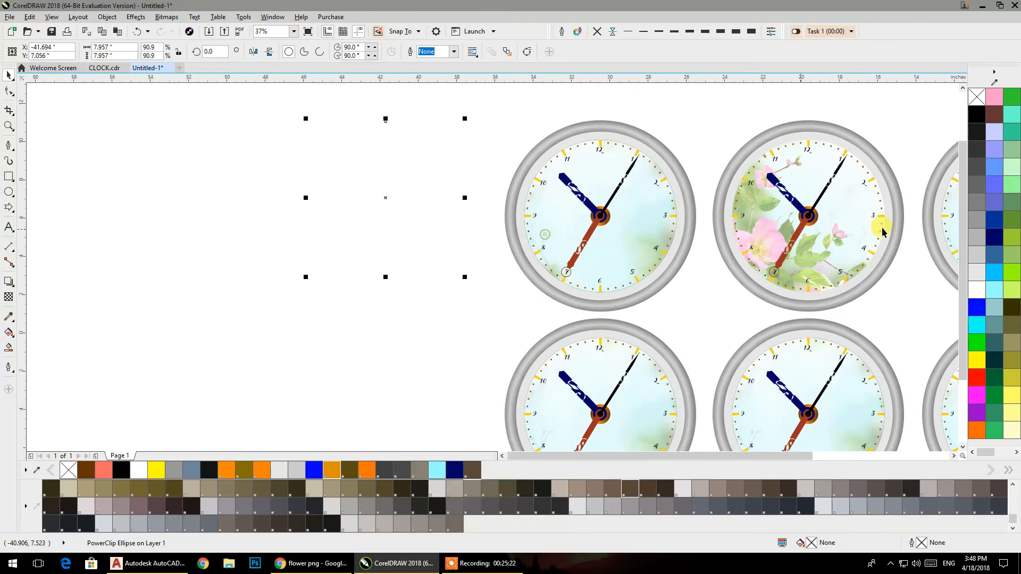
right_click(977, 114)
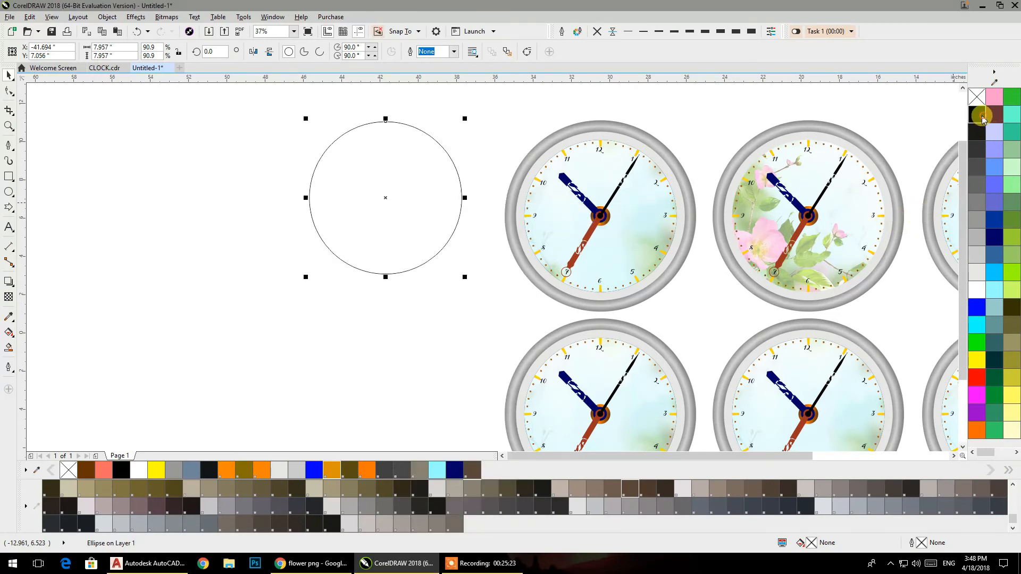
- Add a Small Glow drop shadow to the circle, coloured black, with a feathering direction that spreads inside and outside the outline
left_click(7, 282)
left_click_drag(387, 199, 461, 198)
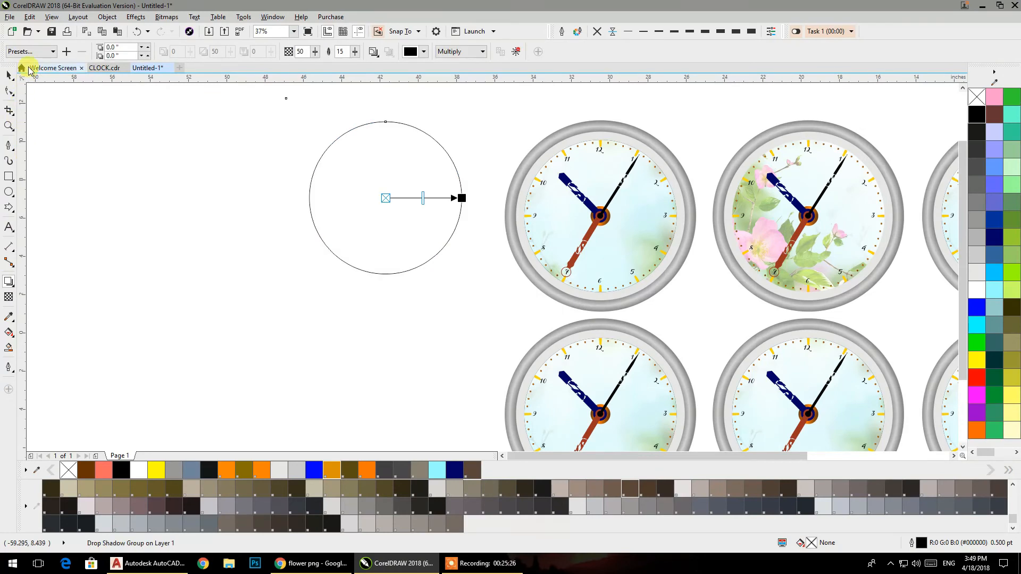
left_click(29, 51)
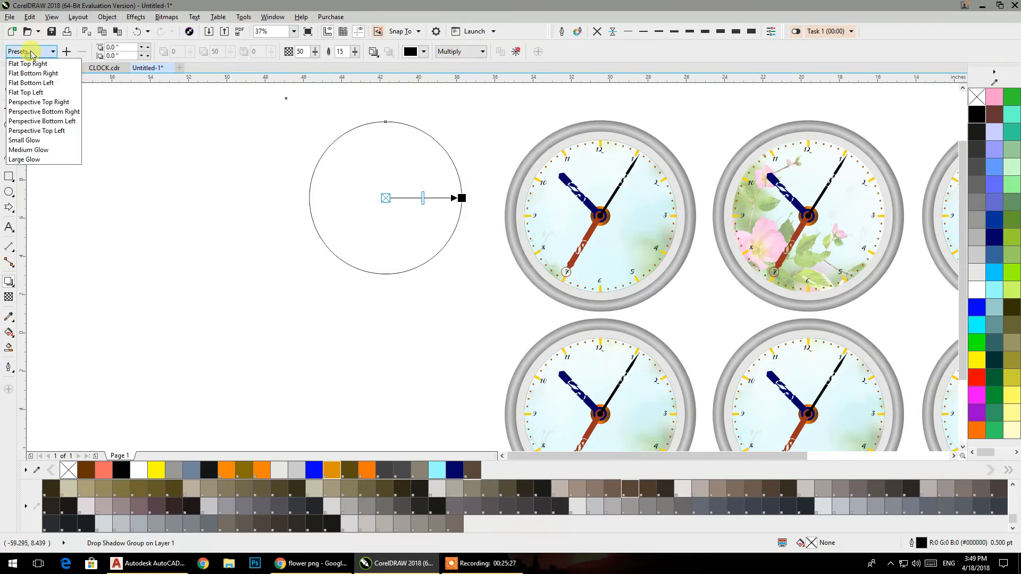
left_click(37, 143)
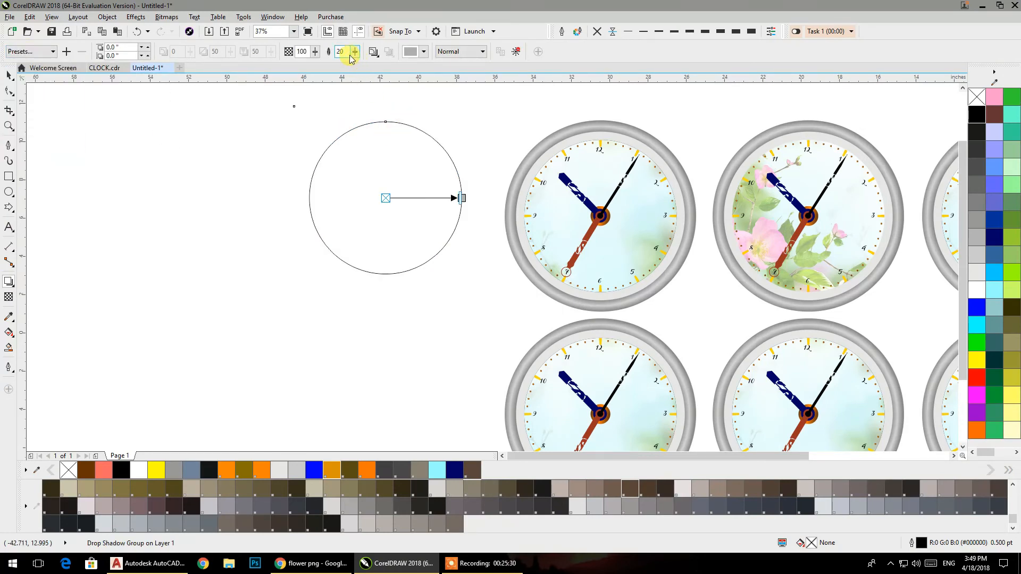
left_click(409, 51)
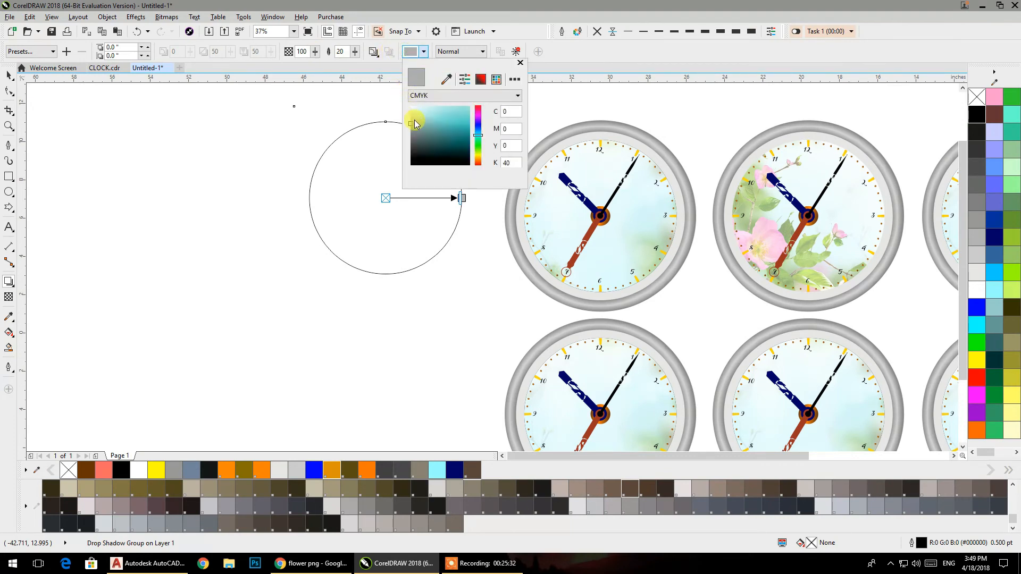
left_click_drag(392, 198, 392, 198)
left_click(374, 56)
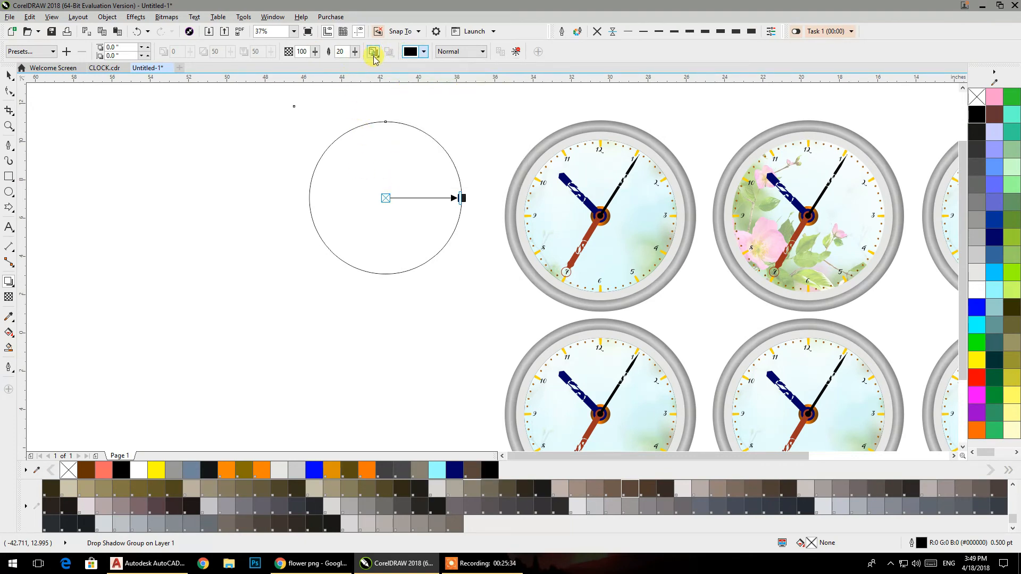
left_click(372, 53)
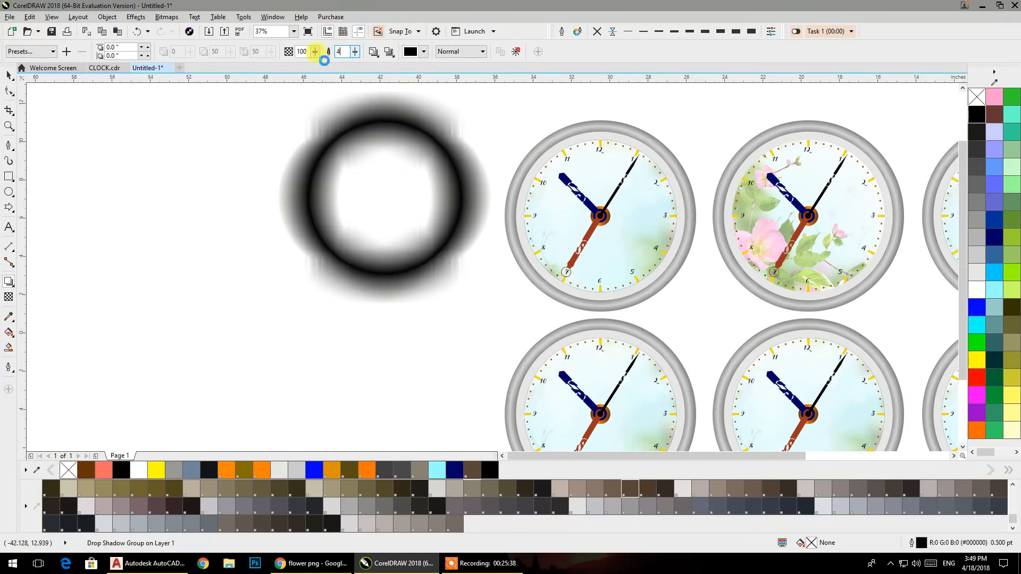
- Set the drop shadow's opacity to 60 and its feathering to 8 after trying a feathering of 2
type("2")
key("Return")
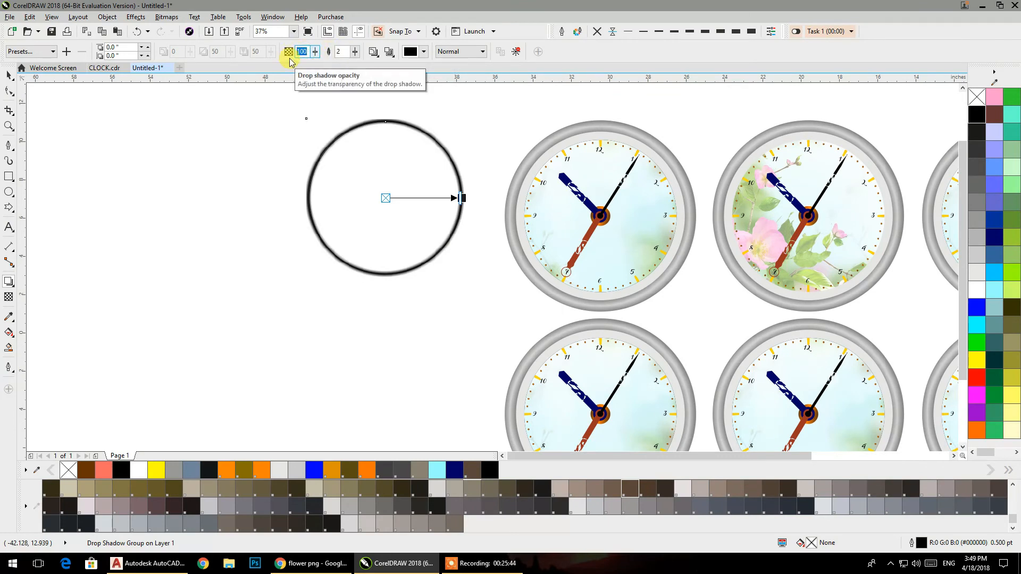
type("60")
key("Return")
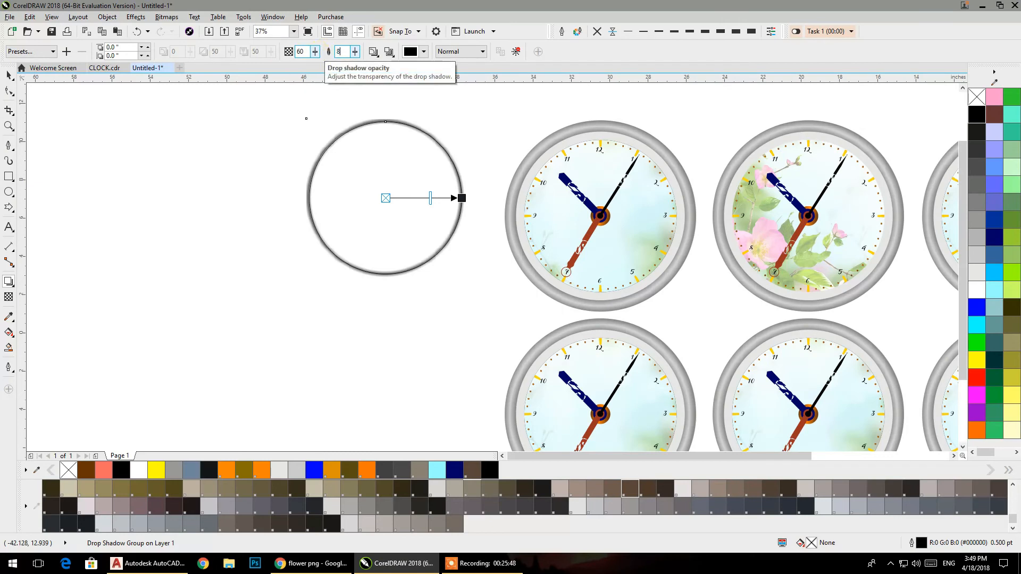
type("8")
key("Return")
- Break the drop shadow group apart and delete the circle, keeping only the blurred shadow ring
left_click(9, 76)
left_click(107, 16)
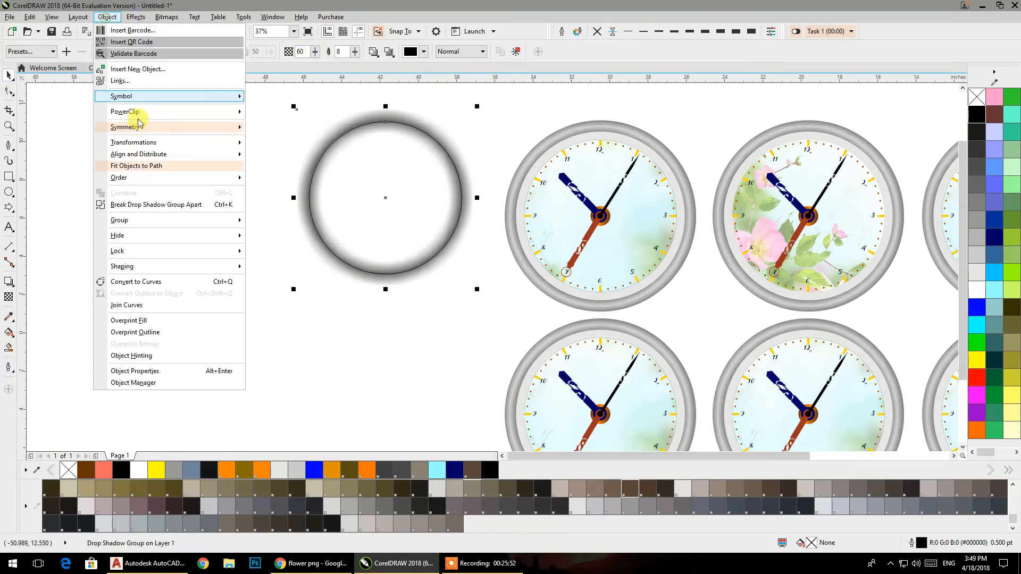
left_click(138, 205)
left_click_drag(372, 199, 176, 256)
key("Delete")
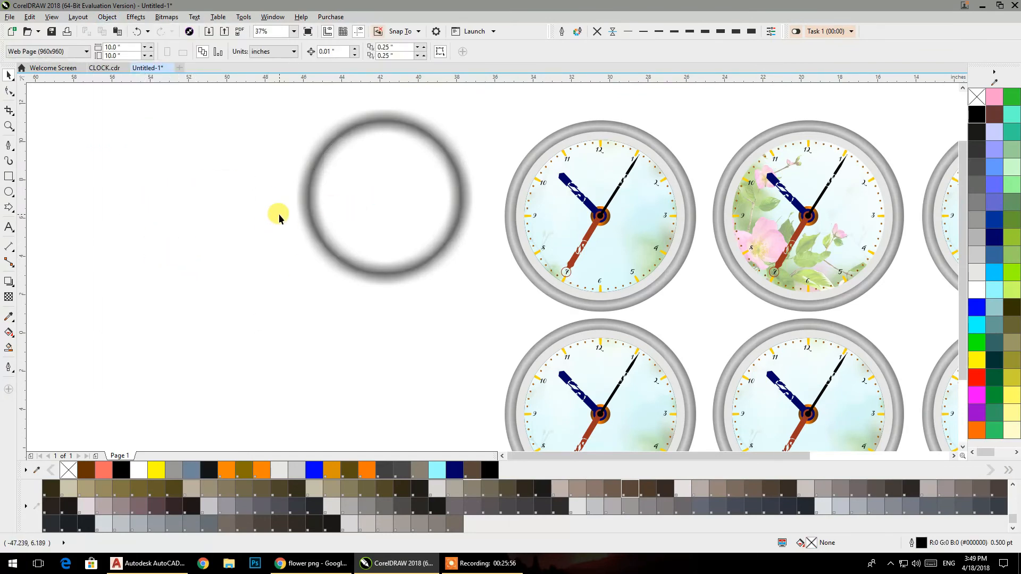
- Make four copies of the shadow ring in the empty area left of the clocks
right_click(342, 189)
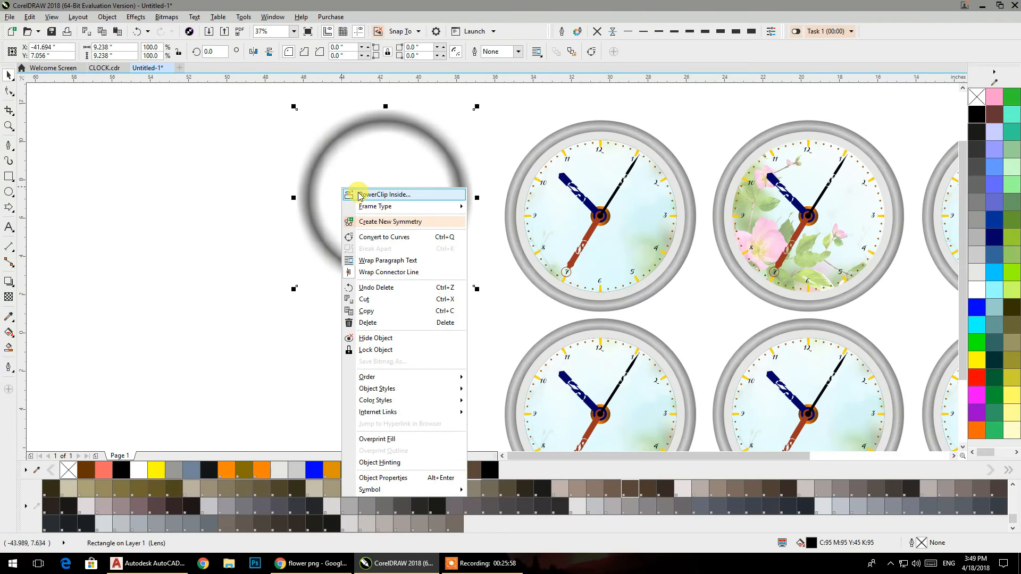
left_click(199, 192)
left_click_drag(339, 190, 229, 222)
right_click(229, 222)
left_click_drag(260, 225, 164, 130)
right_click(187, 250)
right_click(103, 206)
right_click(164, 130)
left_click(348, 325)
- PowerClip one shadow ring inside the upper left clock's face and another inside the upper middle clock's face
left_click(403, 241)
right_click(400, 177)
left_click(428, 186)
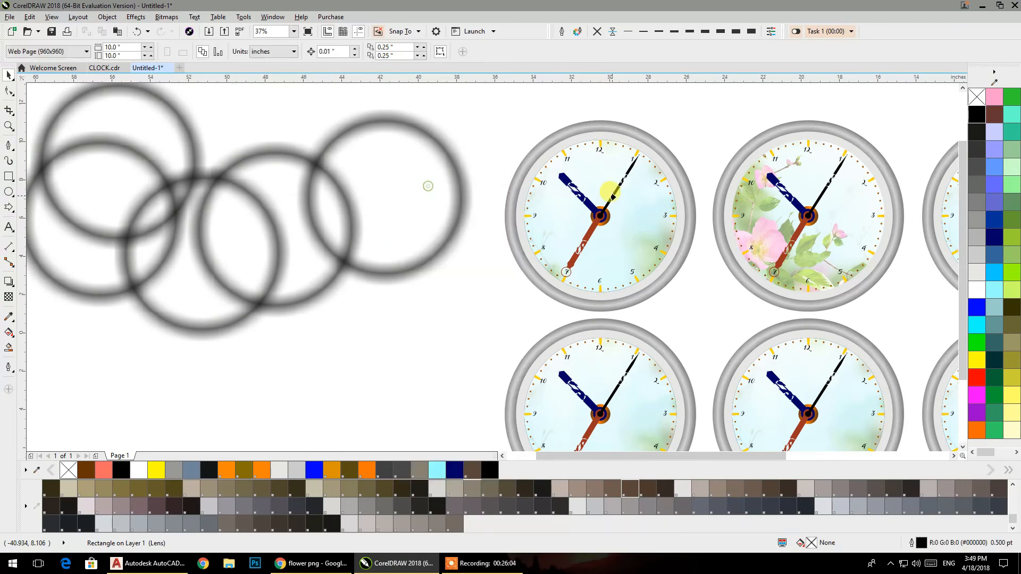
left_click(635, 211)
left_click(307, 223)
right_click(311, 224)
left_click(340, 230)
left_click(807, 186)
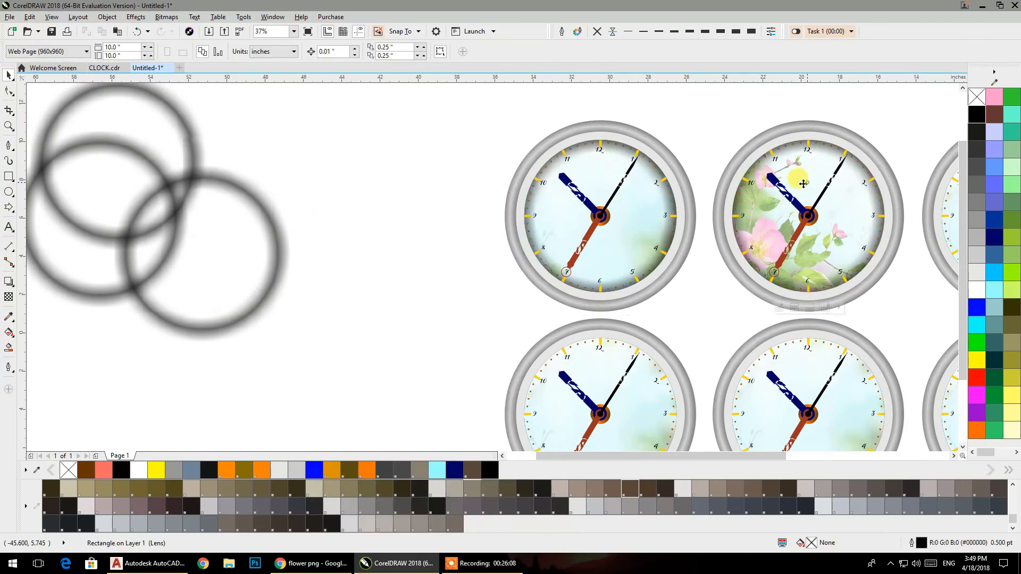
- PowerClip a shadow ring inside the lower left clock's face and another inside the upper right clock's face
left_click(266, 214)
right_click(268, 216)
left_click(312, 224)
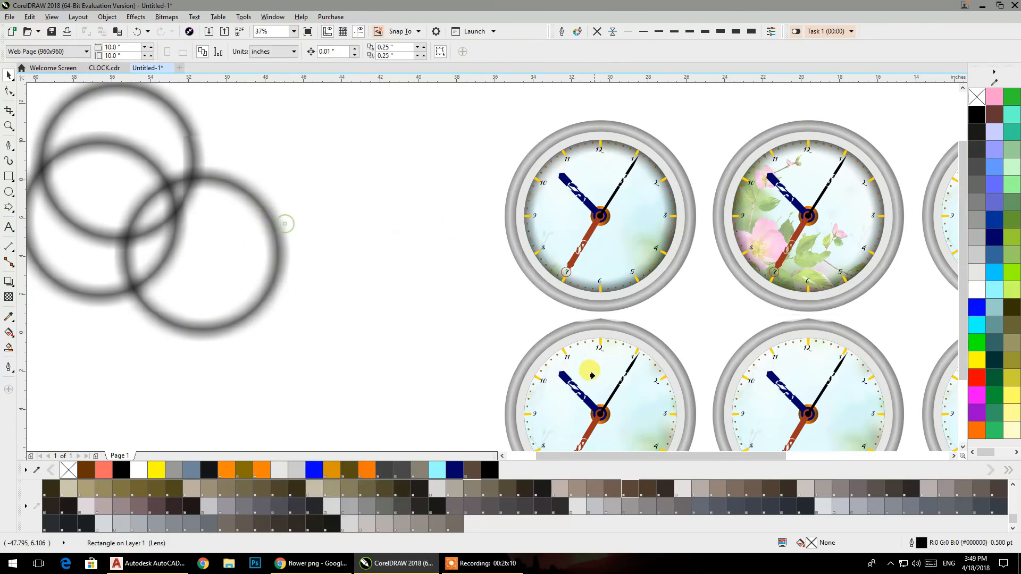
left_click(590, 373)
left_click_drag(184, 180, 287, 244)
right_click(290, 246)
left_click(316, 251)
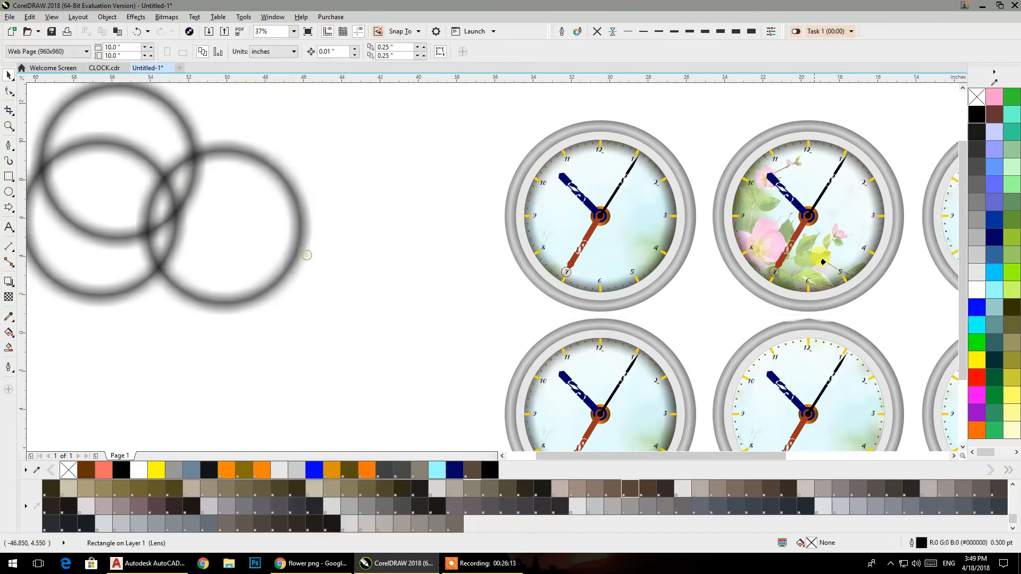
left_click(949, 227)
- Bring the two remaining shadow rings closer to the clocks and PowerClip one inside the lower right clock's face
left_click_drag(813, 286, 605, 205)
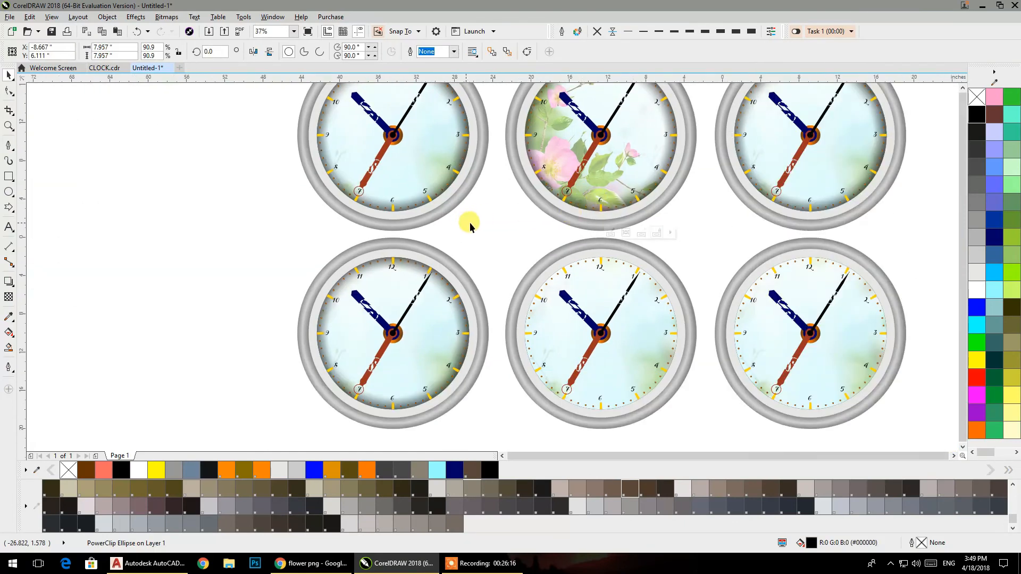
scroll(474, 228, "down", 1)
left_click_drag(405, 223, 410, 223)
left_click_drag(213, 190, 348, 280)
left_click_drag(203, 207, 297, 284)
left_click_drag(349, 303, 223, 294)
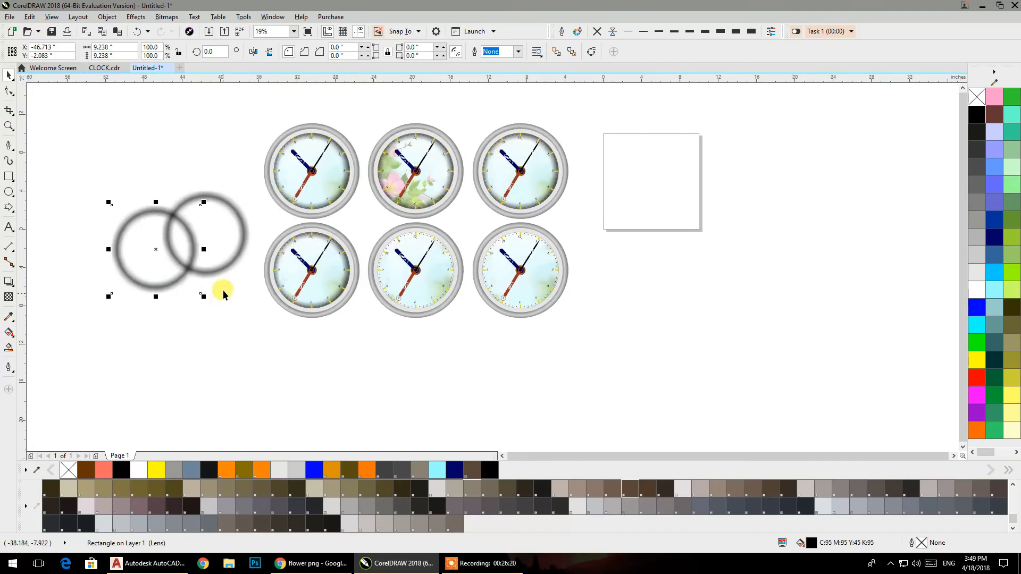
right_click(224, 249)
left_click(256, 246)
left_click(497, 270)
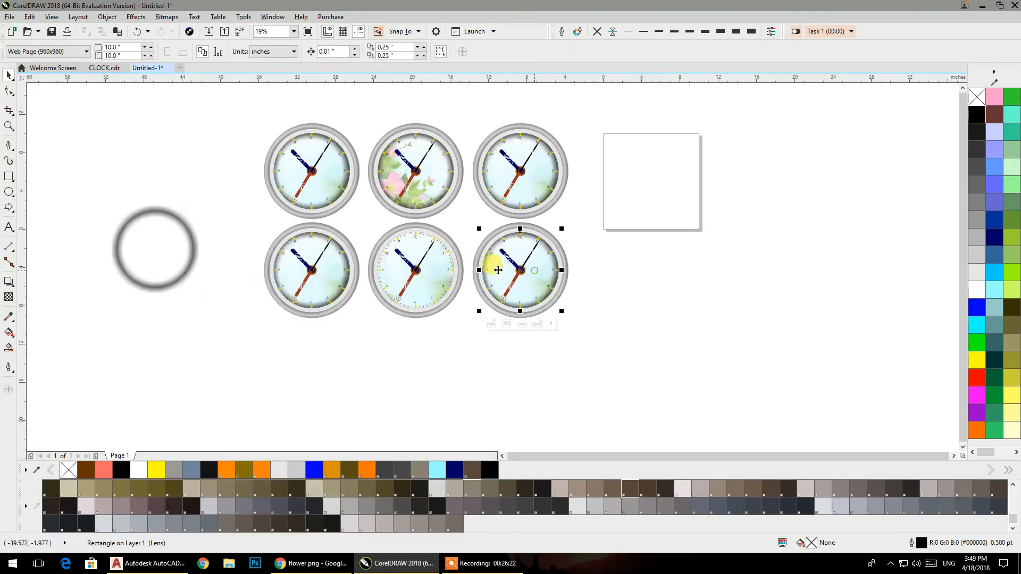
- PowerClip the last shadow ring inside the lower middle clock's face
right_click(197, 245)
left_click(210, 248)
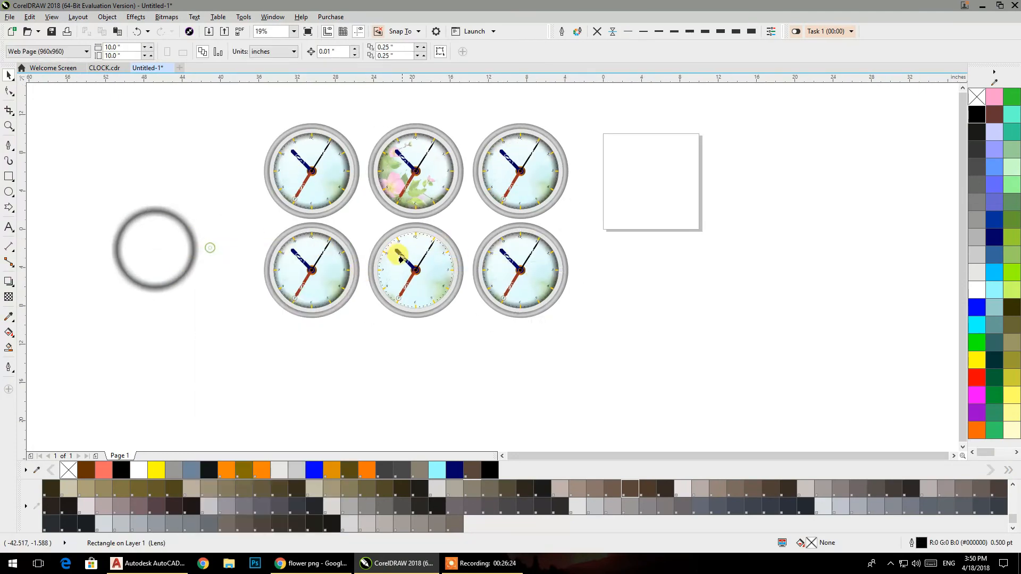
left_click(428, 268)
left_click(664, 295)
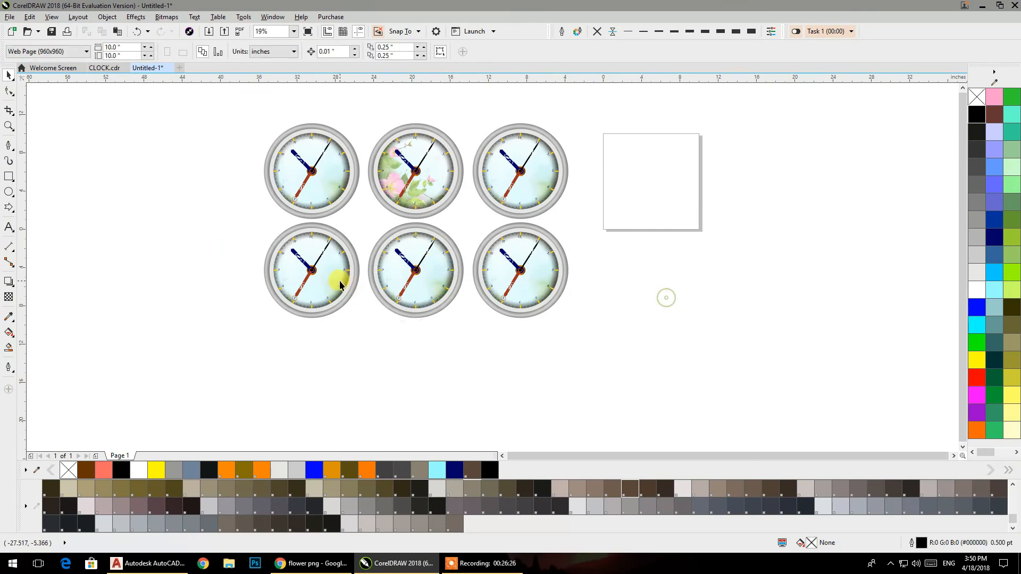
- Open the lower left clock's PowerClip contents for editing
scroll(339, 282, "up", 2)
left_click(320, 268)
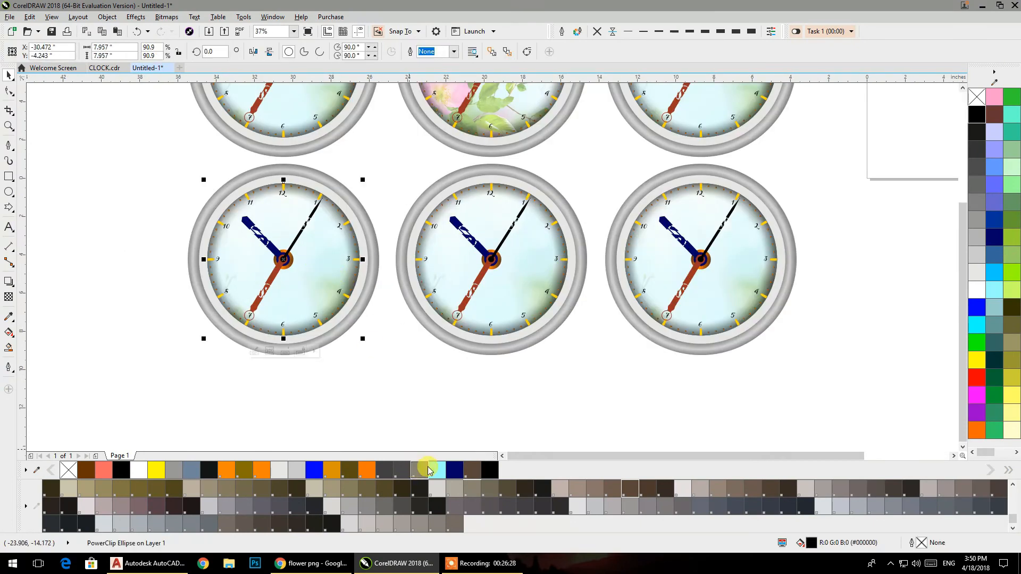
double_click(327, 272)
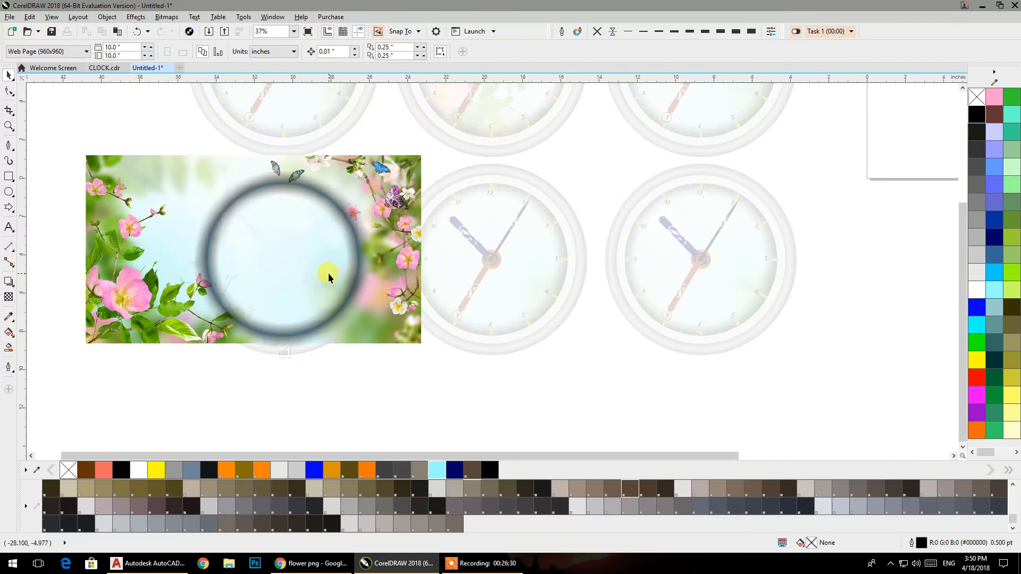
left_click(328, 272)
key("Delete")
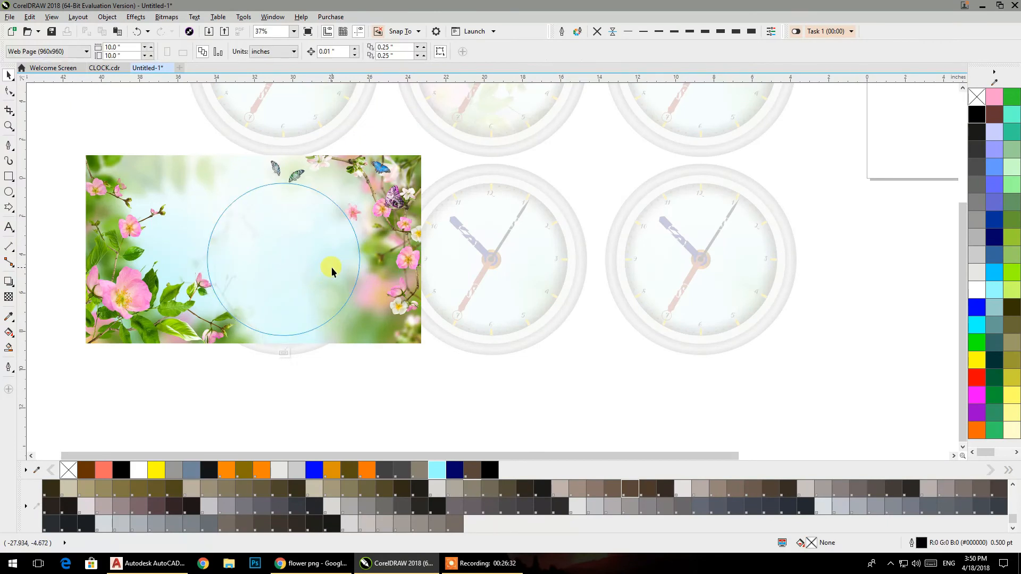
key("ctrl+z")
key("ctrl+z")
key("ctrl+z")
key("ctrl+z")
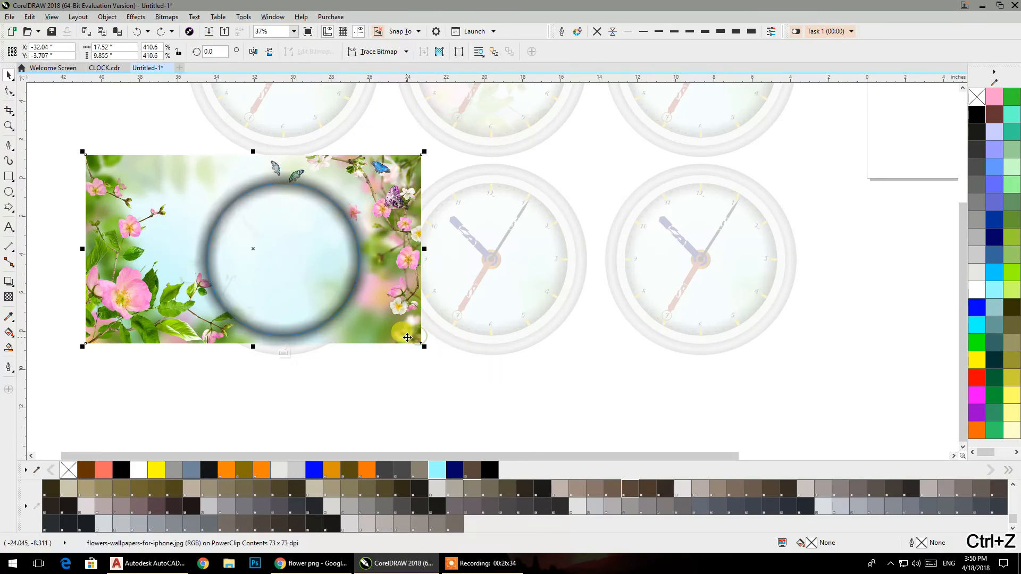
- Move the flower picture about 2.9 inches left so its right-hand blossoms fall inside the face circle, and finish editing the PowerClip
left_click_drag(367, 346, 348, 347)
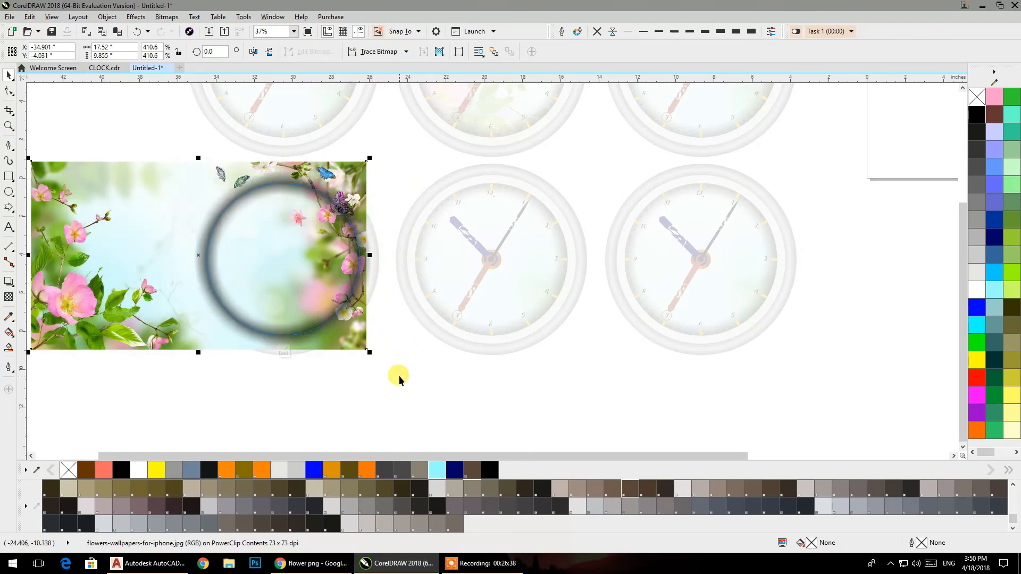
left_click(399, 376, "ctrl")
left_click(398, 377)
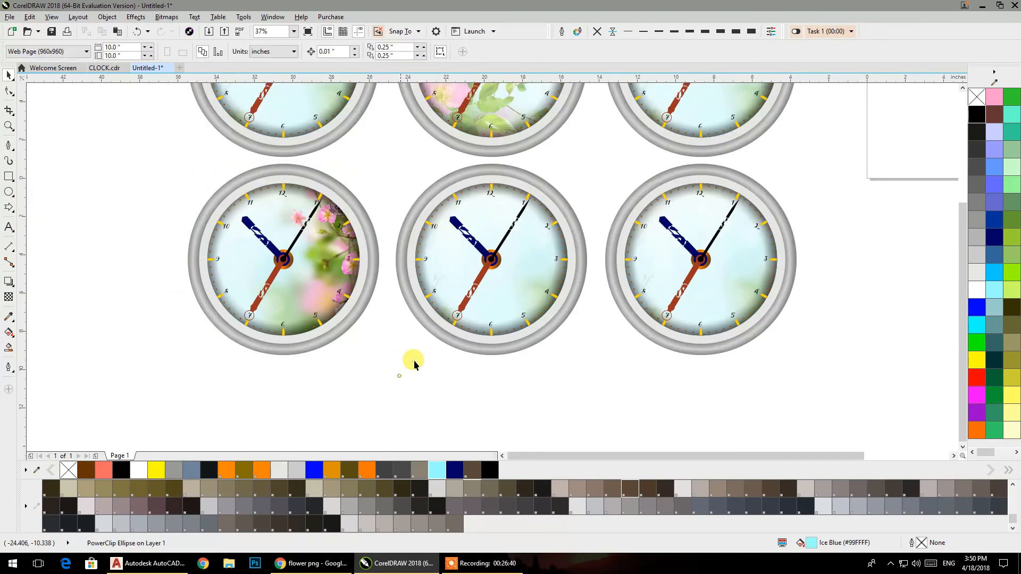
- Open the lower middle clock's PowerClip contents and delete the flower picture
left_click(499, 300)
double_click(500, 296)
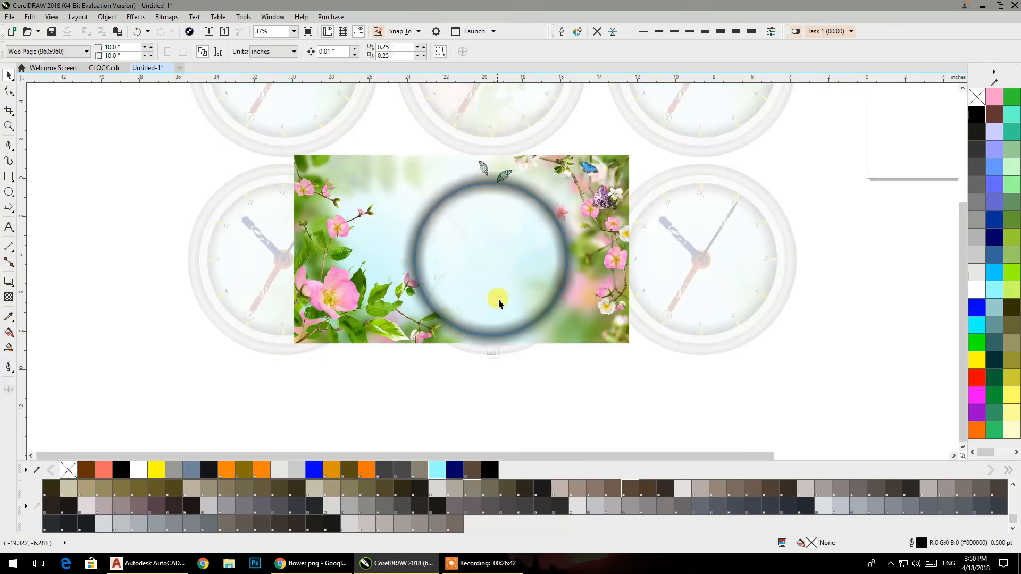
left_click(304, 326)
key("Delete")
- Import abstract-background-design_1297-84.jpg into the PowerClip at about 17.8 by 11.1 inches, position it over the face circle and finish editing
right_click(169, 208)
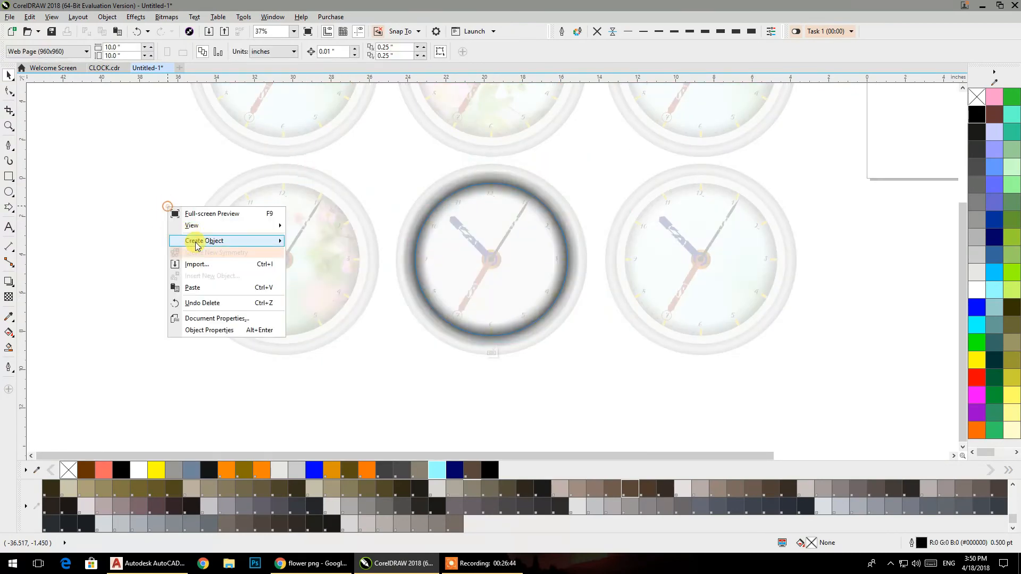
mouse_move(198, 240)
left_click(196, 264)
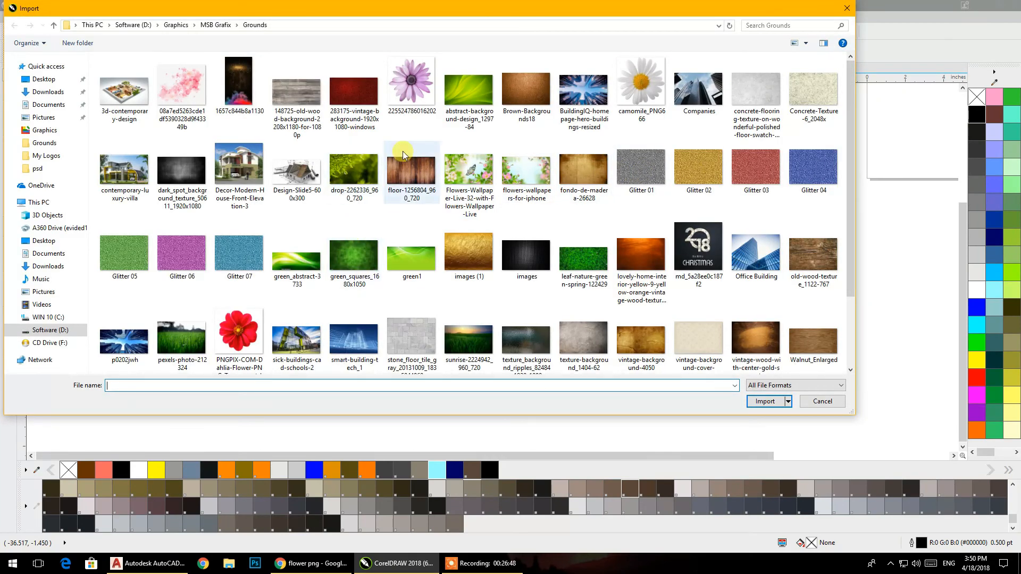
left_click(469, 120)
left_click(765, 402)
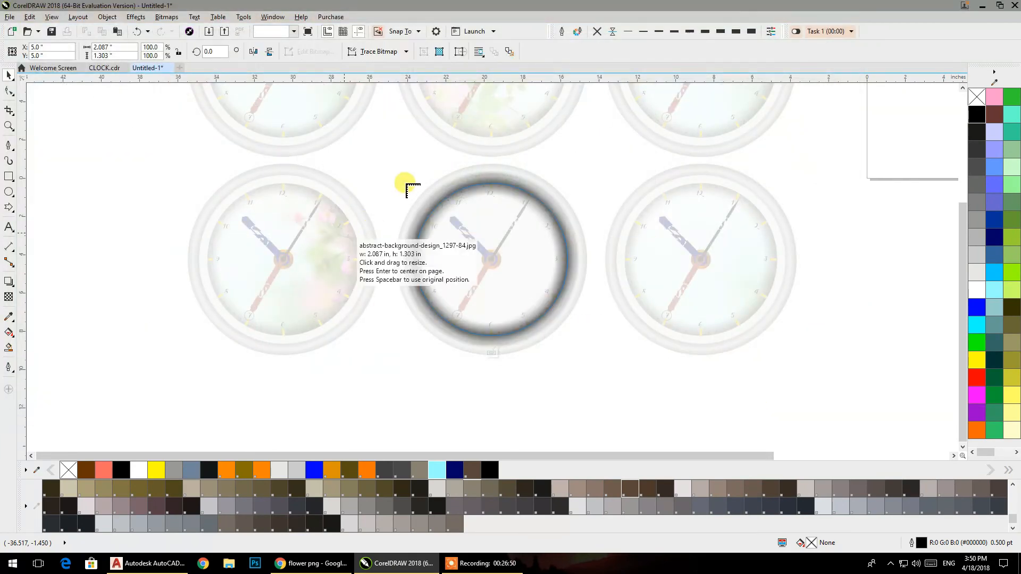
left_click_drag(376, 155, 715, 363)
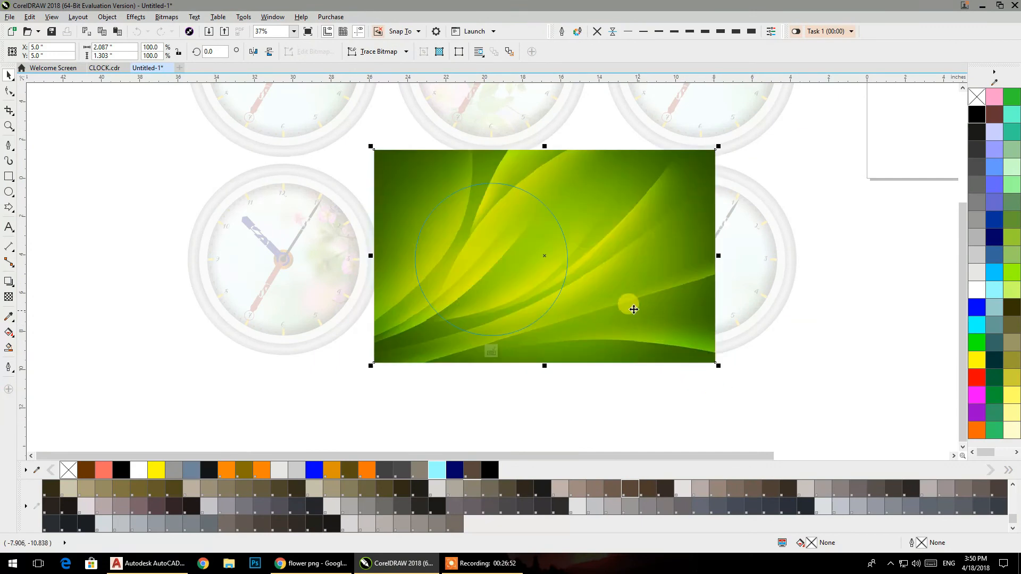
left_click_drag(619, 310, 586, 319)
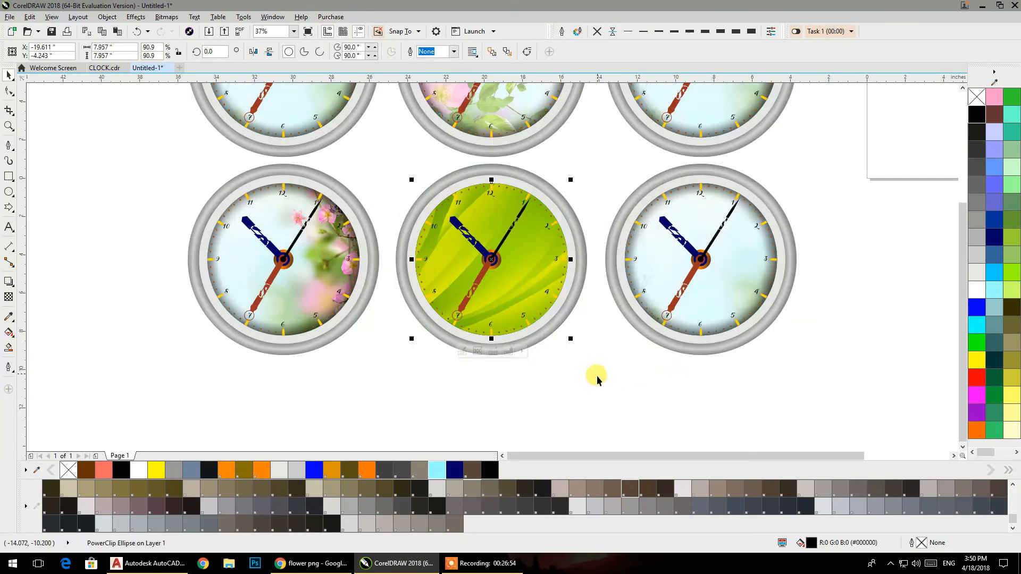
left_click(595, 376)
- Send the green picture behind the shadow ring inside the lower middle clock's PowerClip and finish editing
left_click_drag(597, 314, 543, 309)
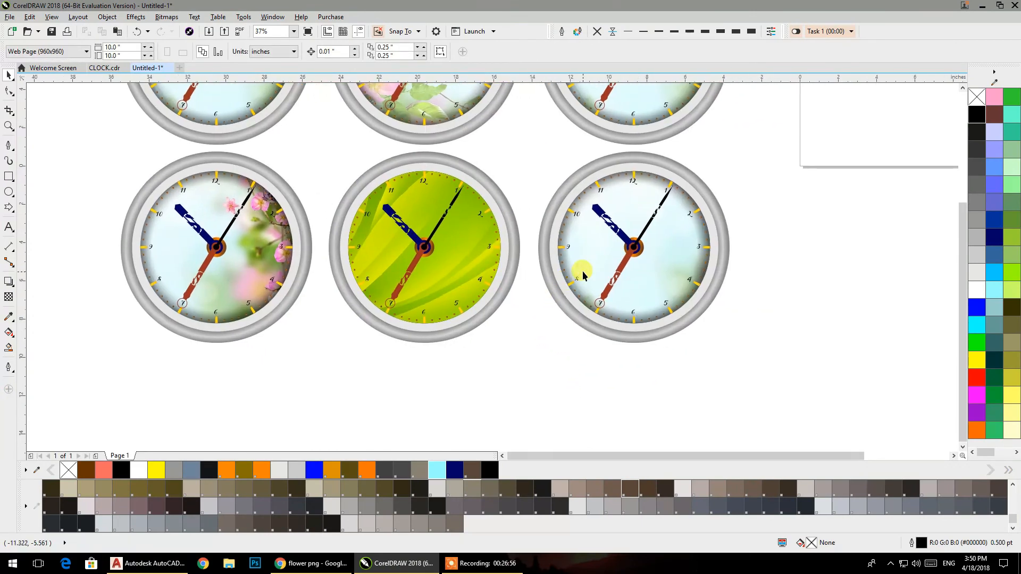
right_click(520, 339)
left_click(468, 278)
double_click(467, 278)
left_click(529, 274)
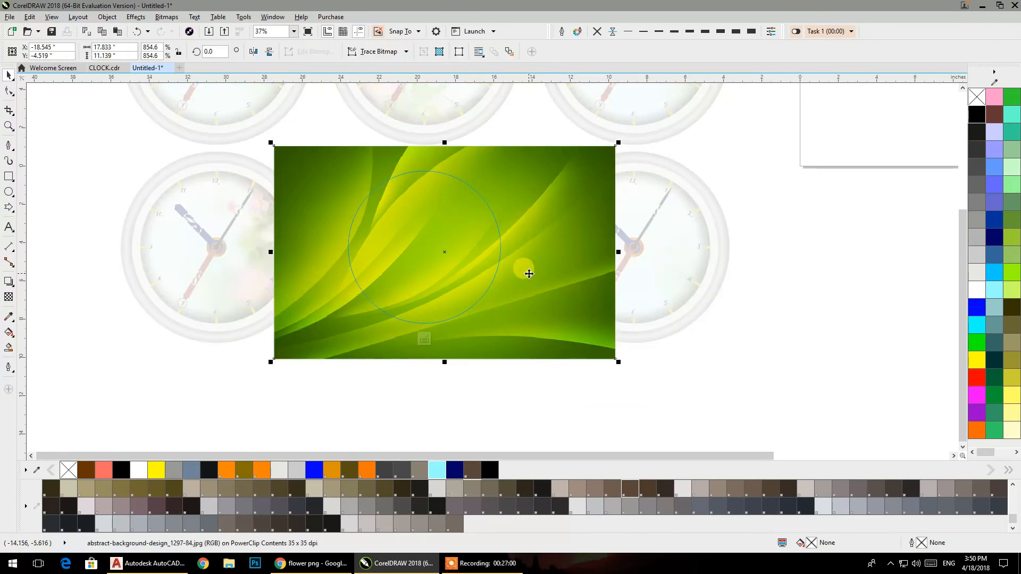
left_click(766, 349)
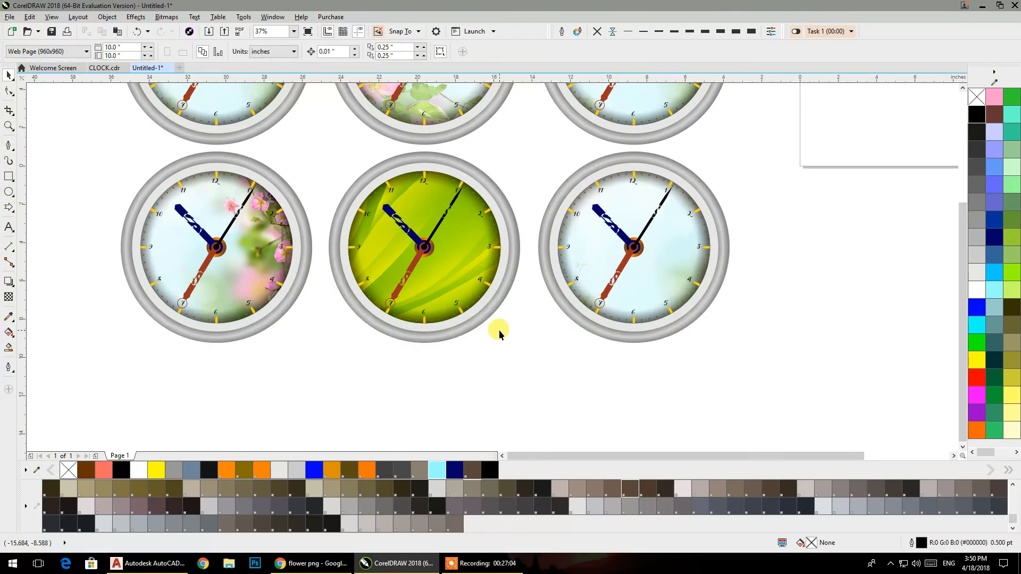
- Open the lower right clock's PowerClip contents and delete the flower picture
scroll(430, 256, "up", 5)
left_click(425, 245)
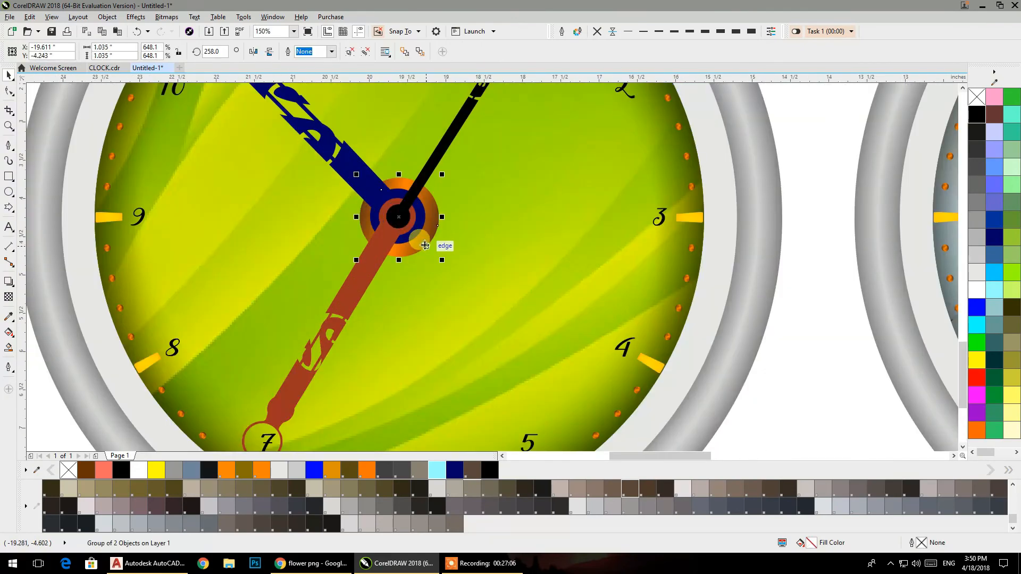
scroll(282, 245, "down", 2)
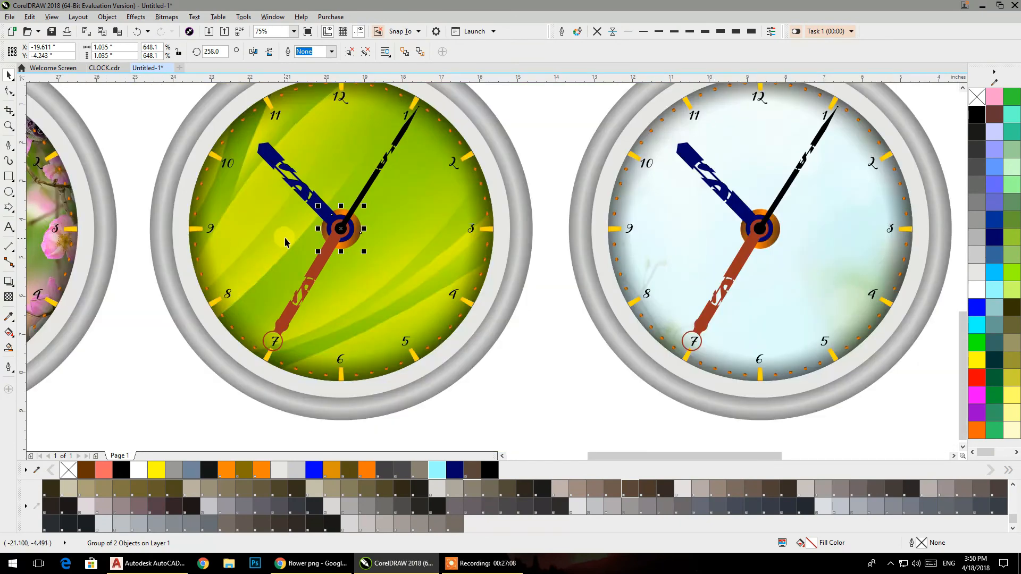
left_click(582, 369)
left_click_drag(542, 347, 427, 351)
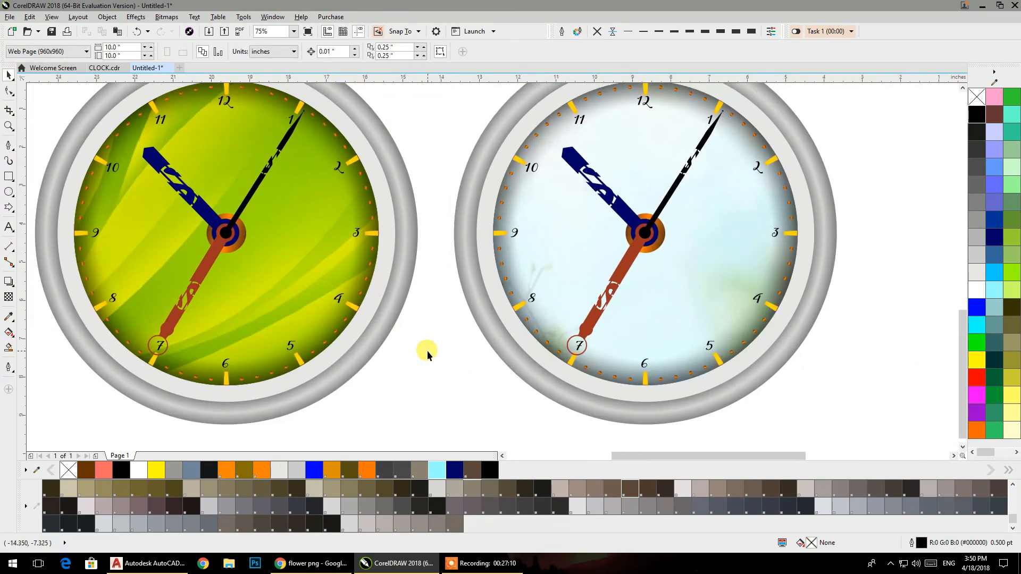
left_click(659, 303)
left_click(566, 285, "ctrl")
left_click(372, 213)
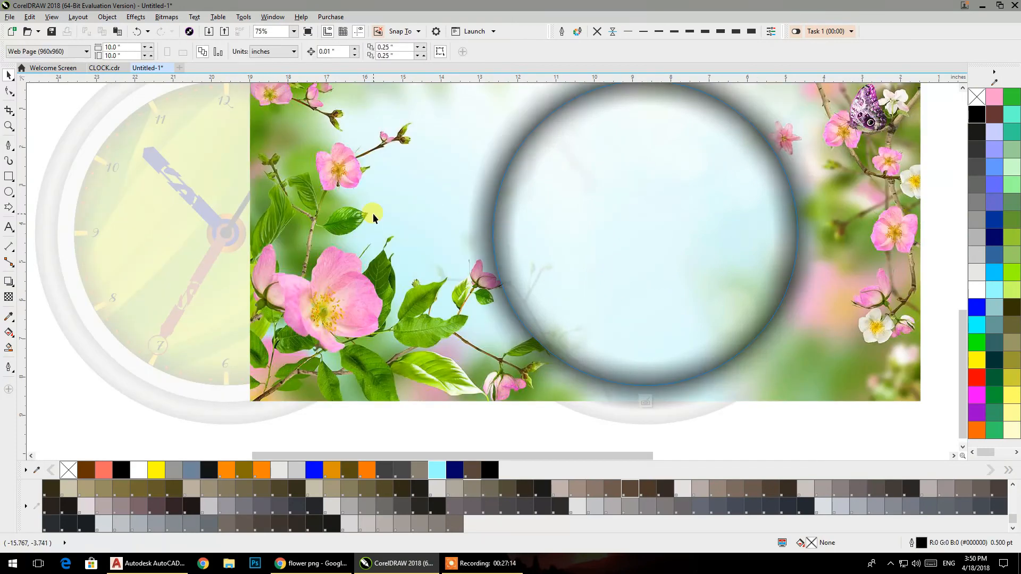
key("Delete")
- Import the yellow_orange_persian_zinnia picture at about 12.9 by 12.6 inches, position it over the lower right clock's face circle and finish editing
right_click(900, 153)
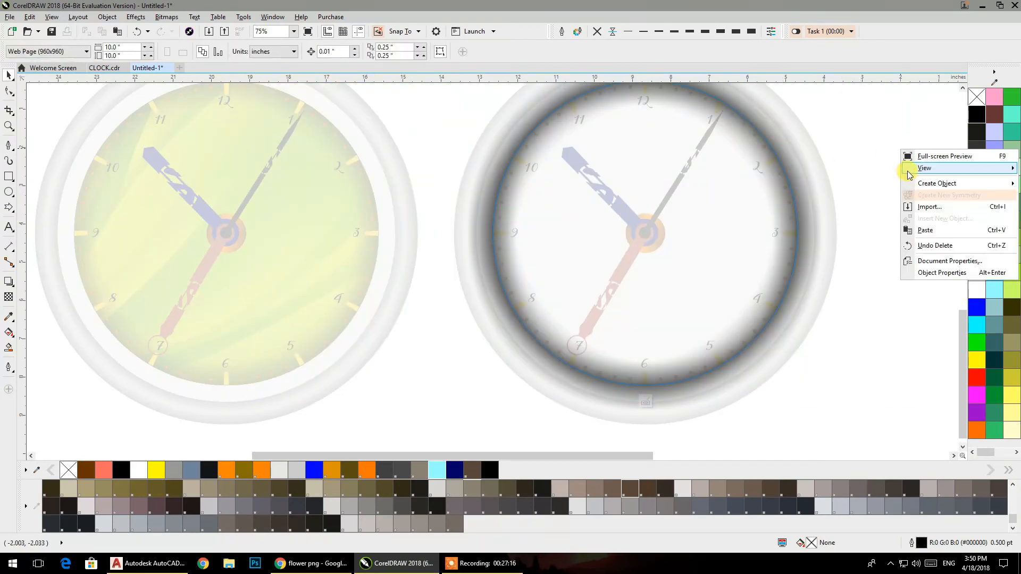
left_click(930, 207)
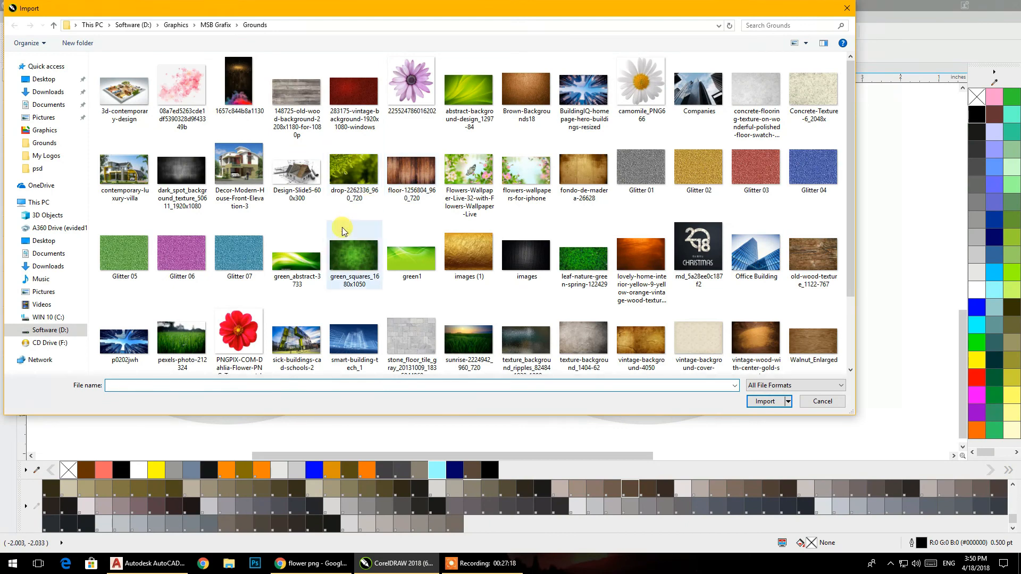
scroll(255, 196, "down", 2)
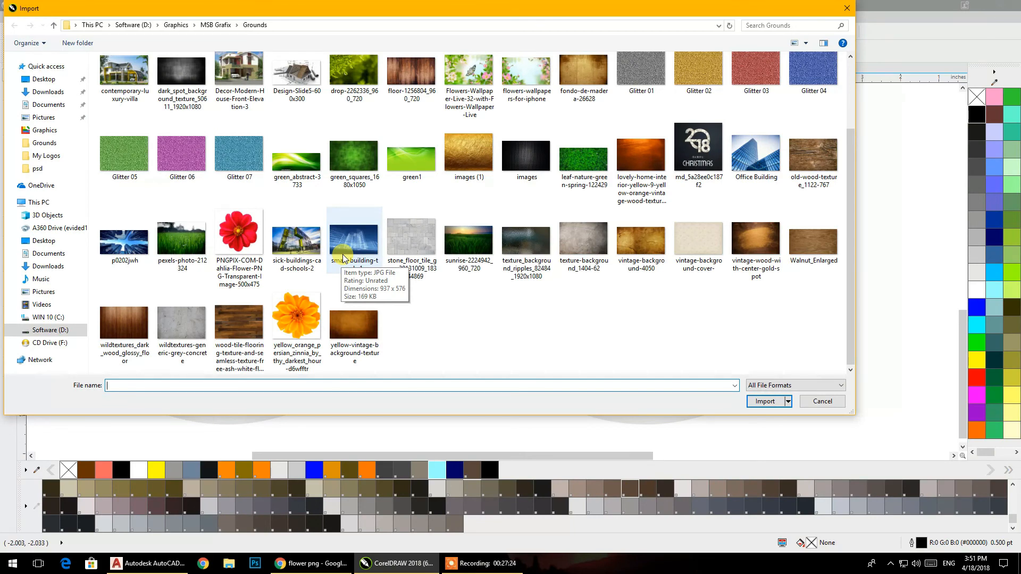
left_click(296, 319)
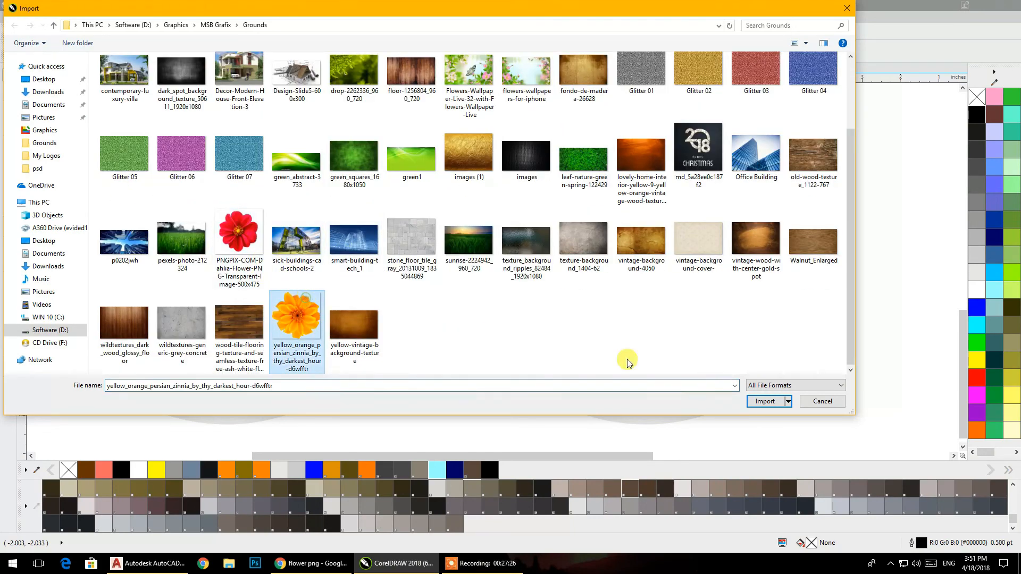
left_click(763, 401)
scroll(531, 177, "down", 2)
left_click_drag(492, 136, 713, 350)
left_click_drag(643, 320, 612, 287)
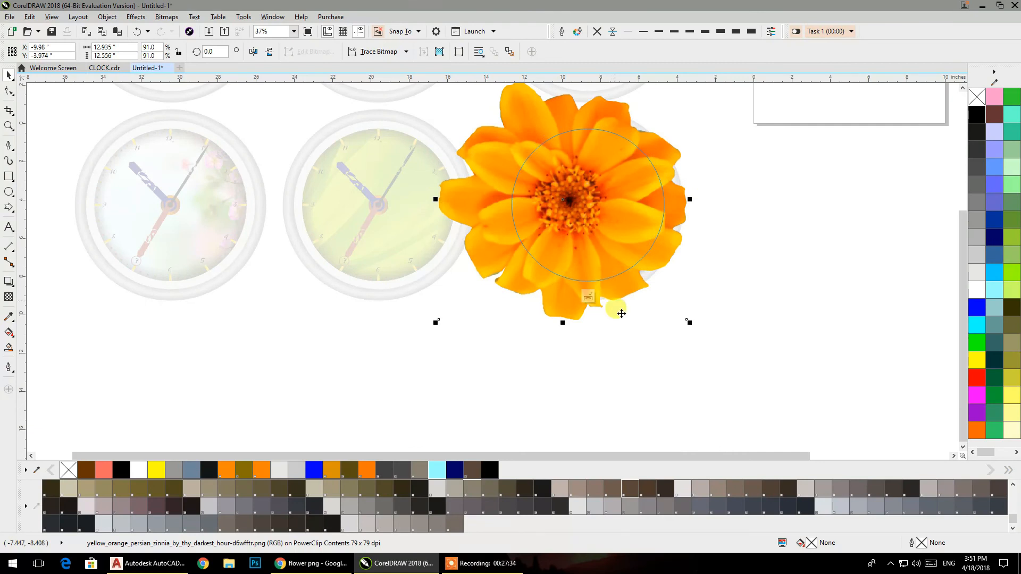
left_click(642, 353)
left_click(642, 354)
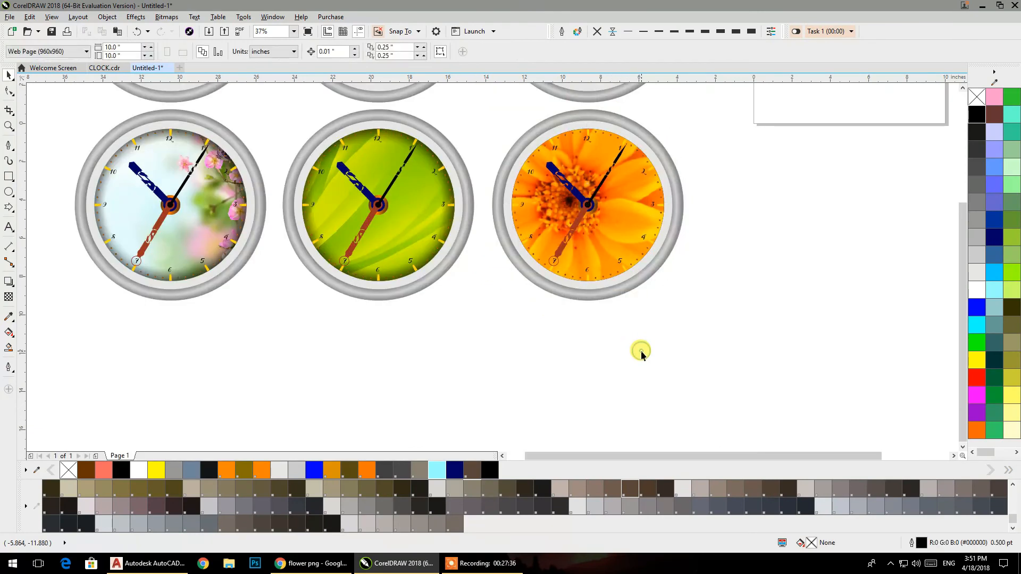
- Send the orange flower behind the shadow ring inside the lower right clock's PowerClip and finish editing
left_click(619, 248)
double_click(620, 240)
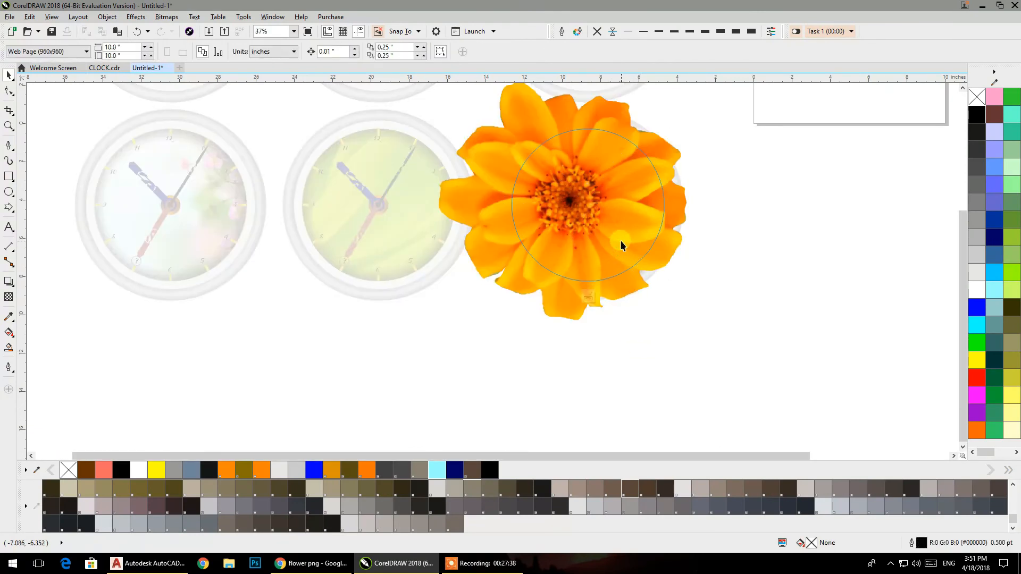
left_click(622, 241)
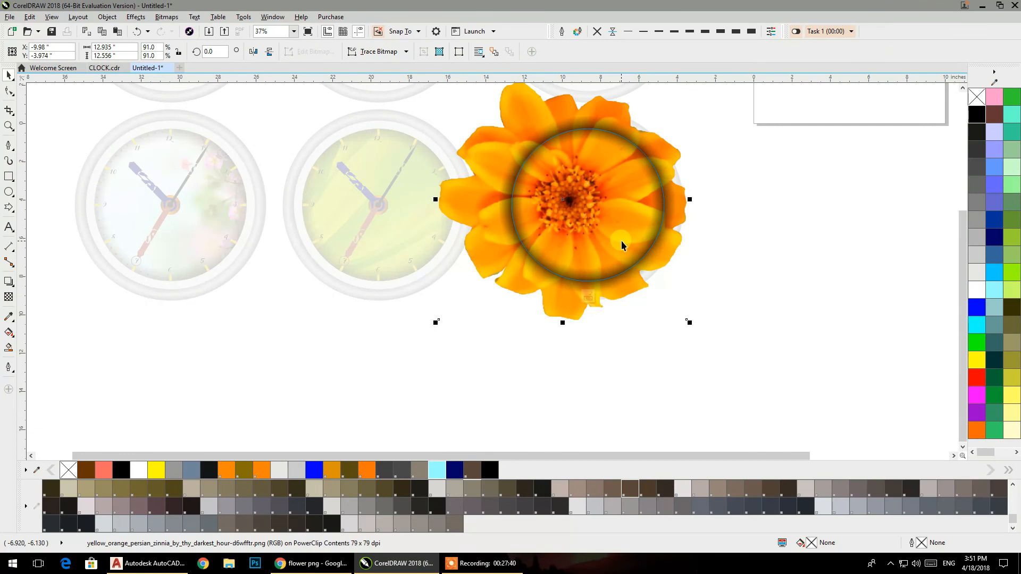
left_click(725, 290)
left_click(725, 290)
- Reopen the lower right clock's PowerClip contents for editing
left_click(614, 215)
double_click(616, 213)
left_click(617, 212)
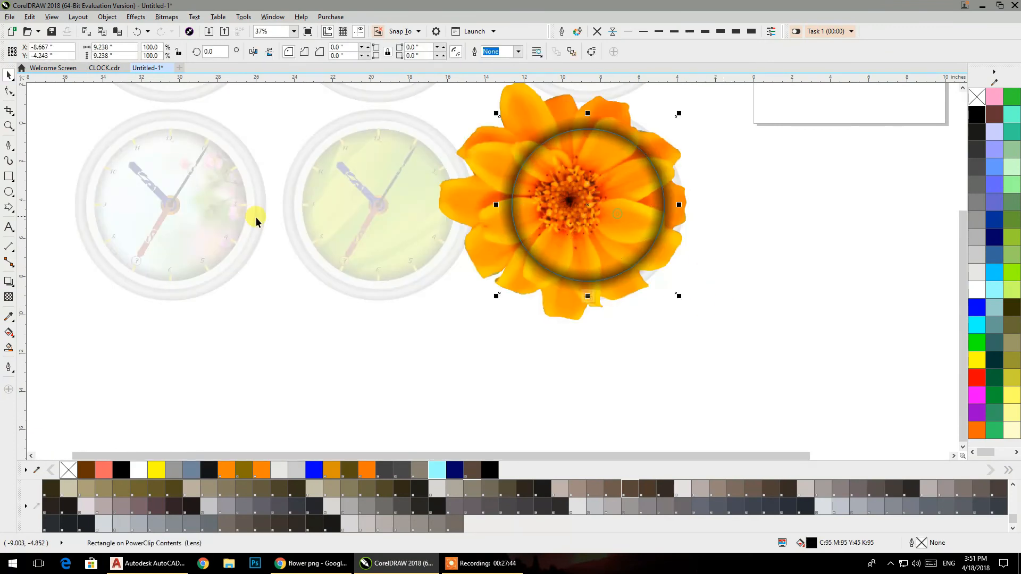
left_click(9, 296)
left_click(28, 52)
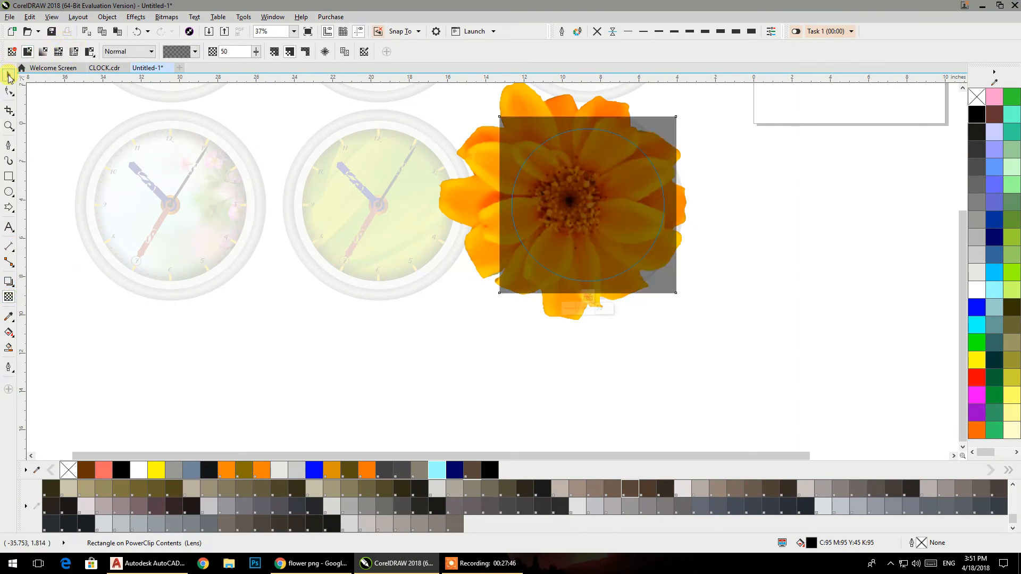
left_click(9, 75)
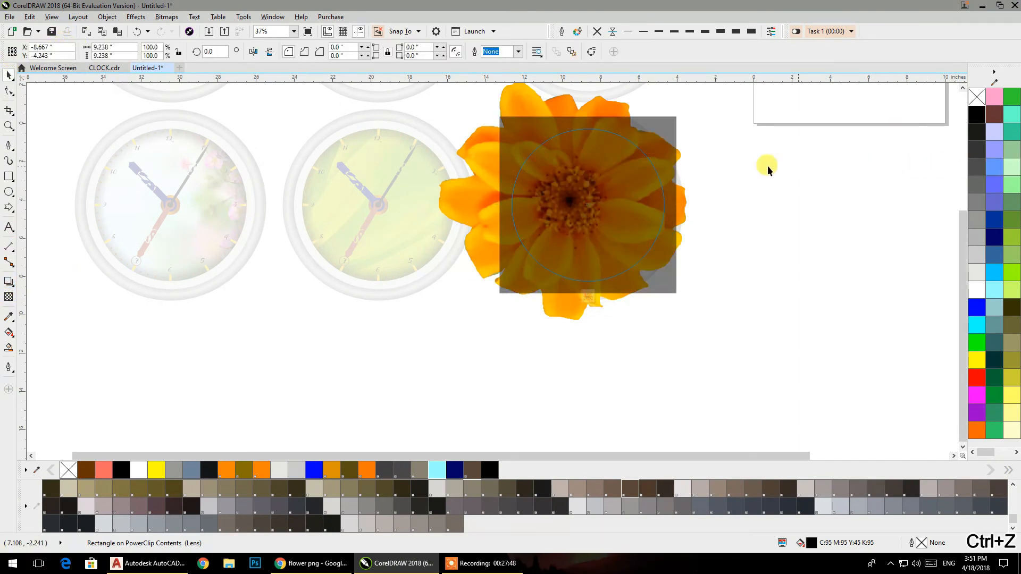
key("ctrl+z")
- Apply a uniform transparency of 50 to the orange flower picture and finish editing the PowerClip
left_click(464, 192)
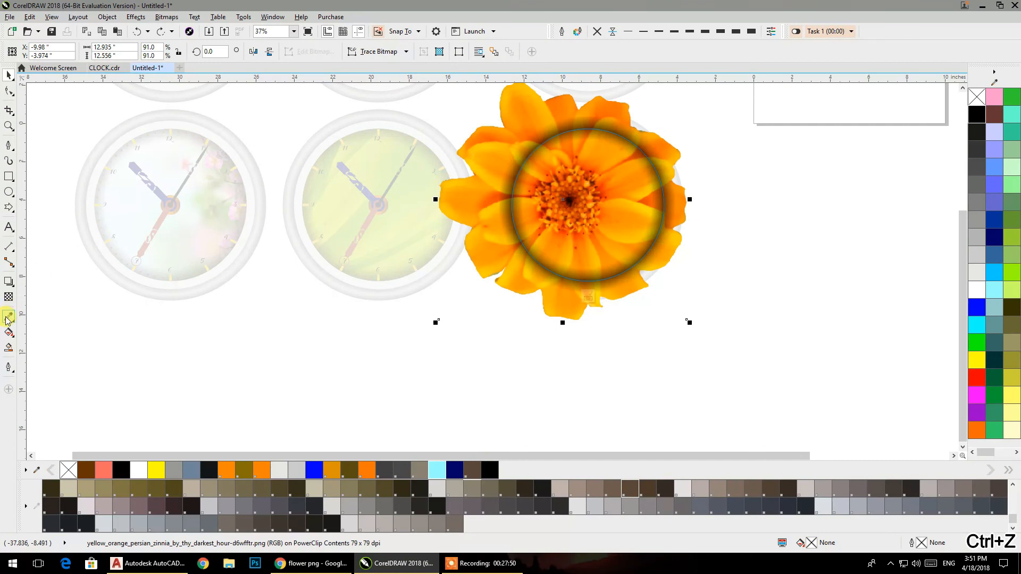
left_click(8, 297)
left_click(28, 52)
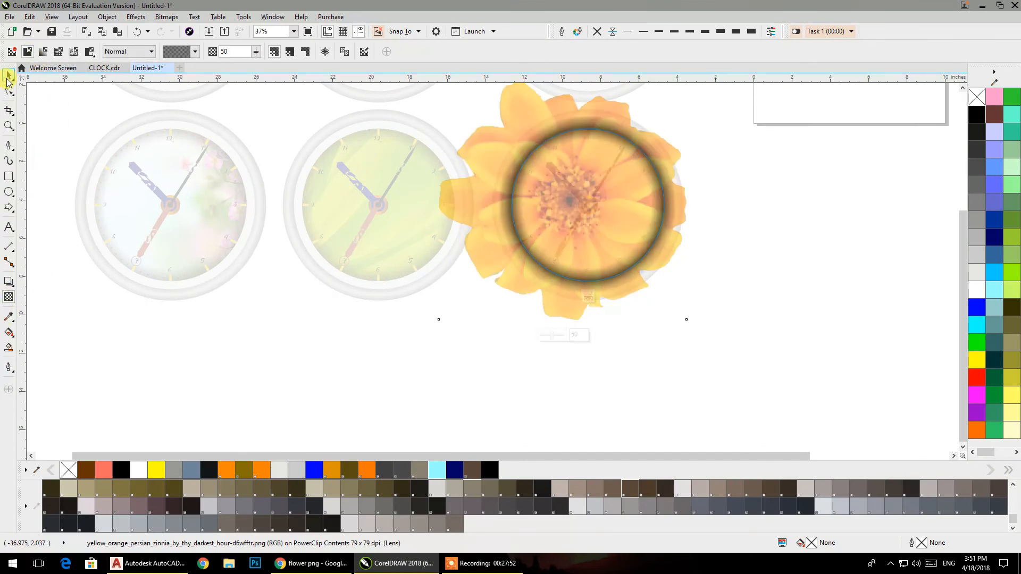
left_click(9, 75)
left_click(717, 205)
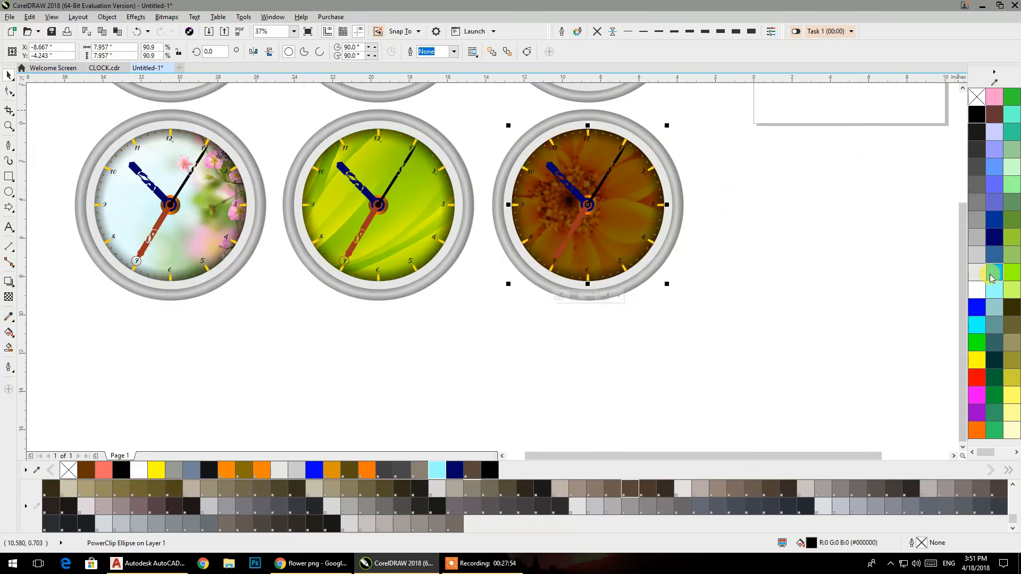
left_click(747, 191)
- Open the upper right clock's PowerClip contents and delete the flower picture
scroll(754, 205, "down", 2)
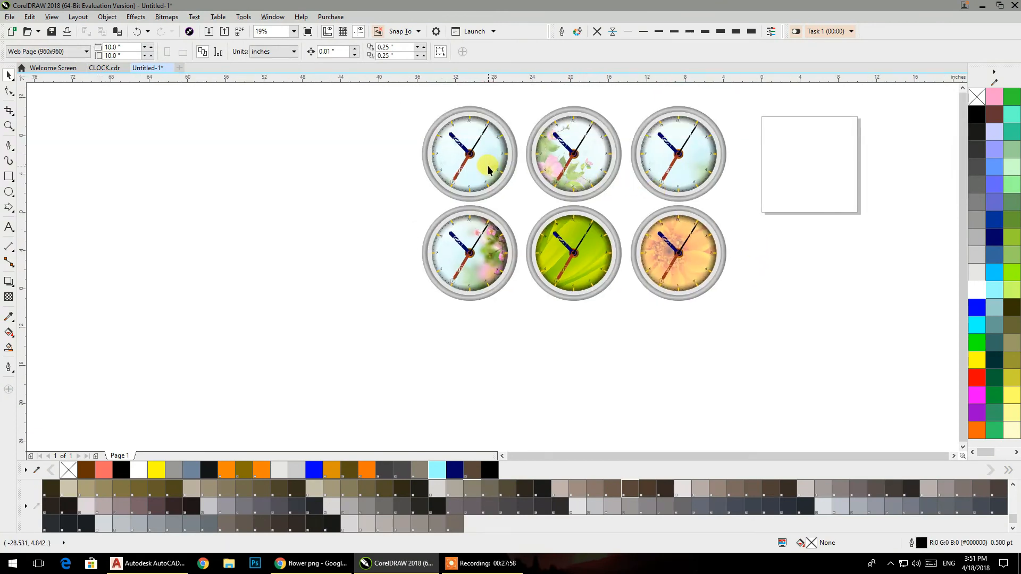
left_click(695, 176)
double_click(689, 171)
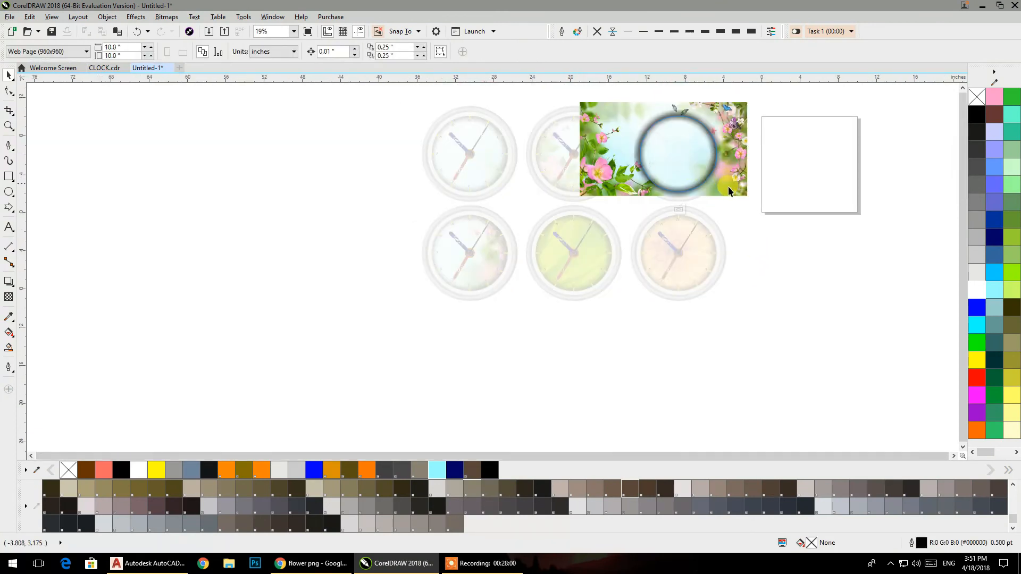
left_click(740, 195)
- Import concrete-flooring-texture-on-wonderful-polished-floor-swatch-ainove.jpg at about 15.4 by 10.3 inches, position it over the upper right face circle and finish editing
right_click(754, 222)
left_click(786, 280)
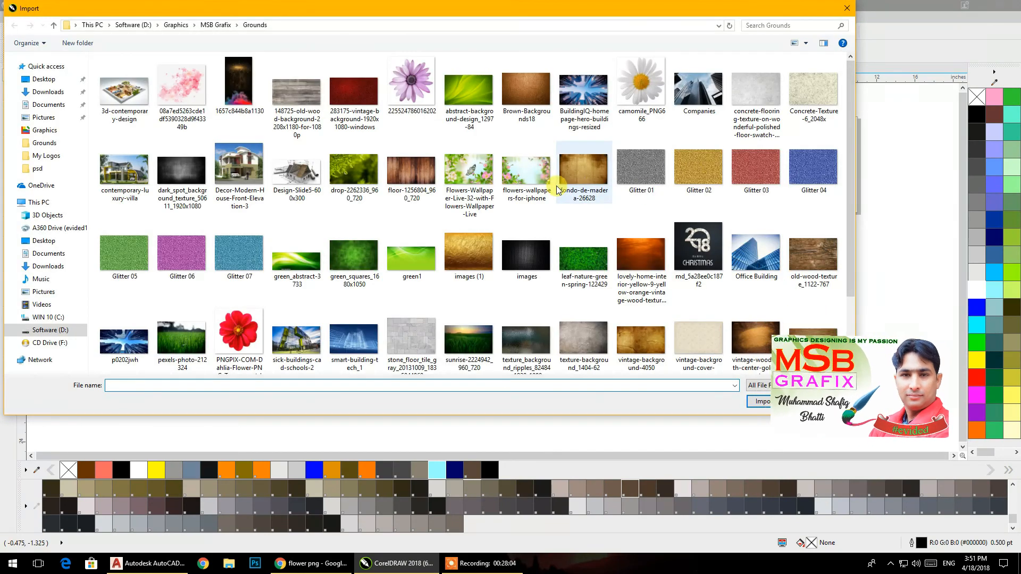
left_click(755, 93)
left_click(766, 401)
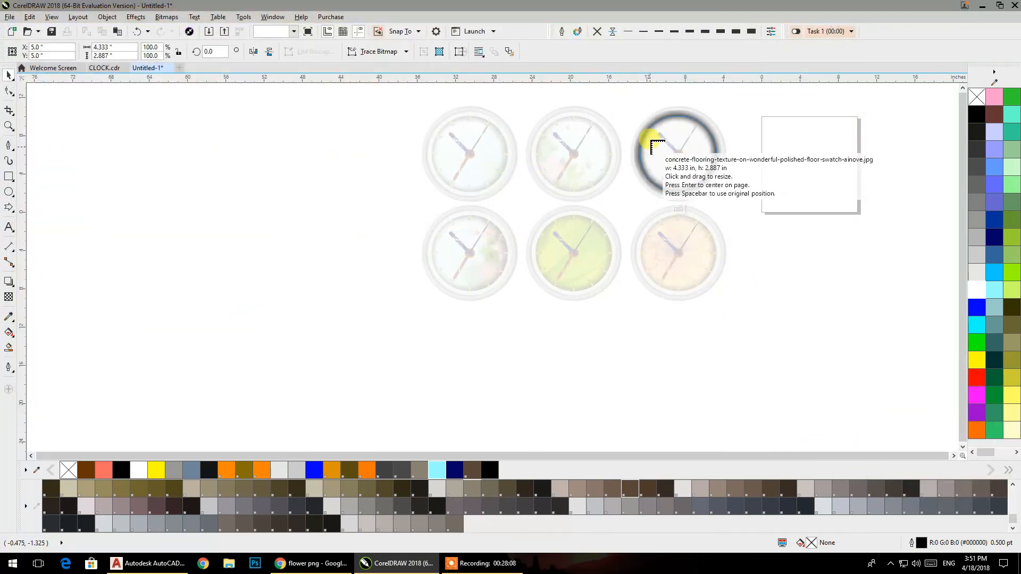
left_click_drag(623, 101, 768, 230)
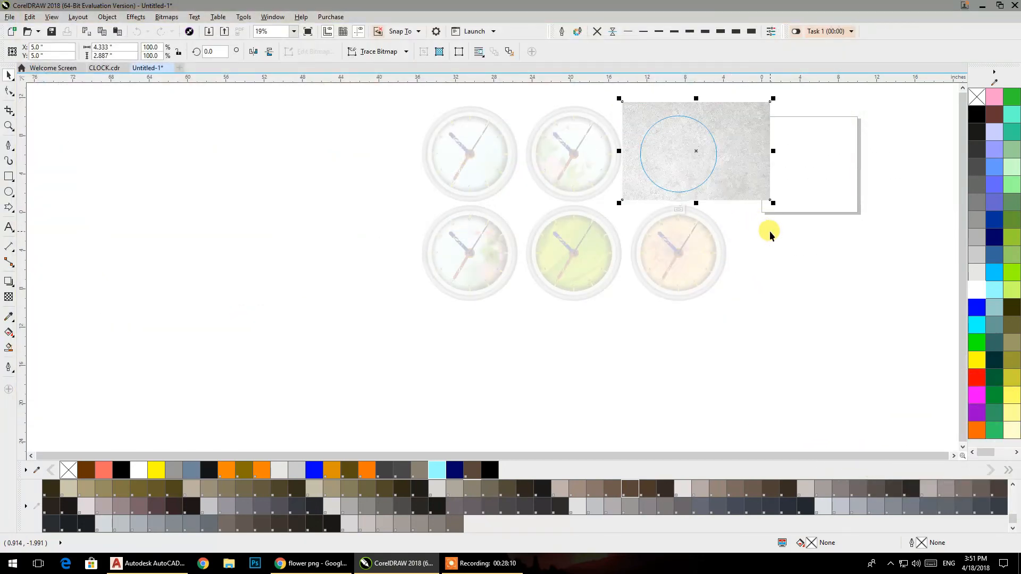
left_click_drag(732, 178, 761, 216)
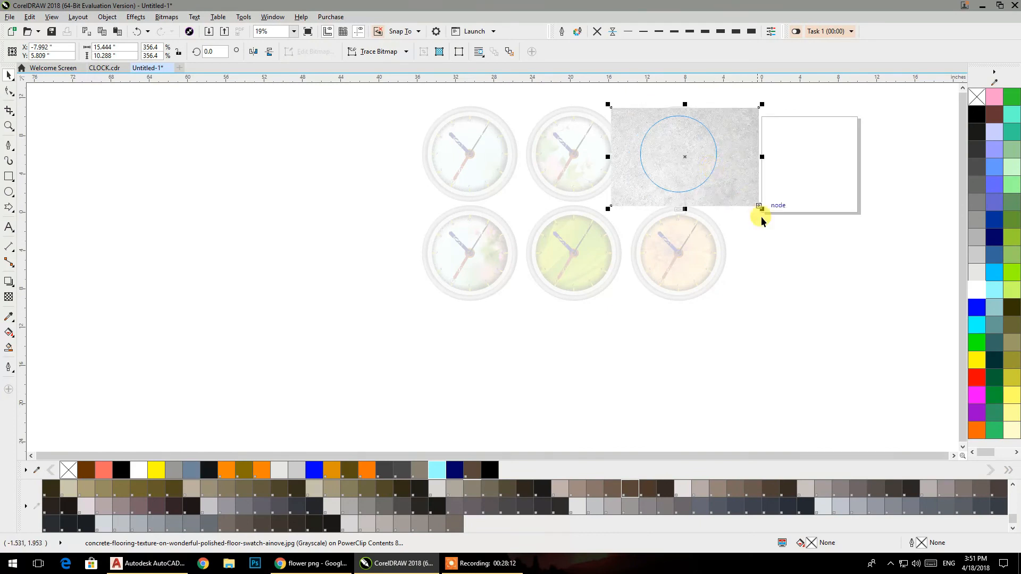
left_click(779, 267, "ctrl")
left_click(779, 271)
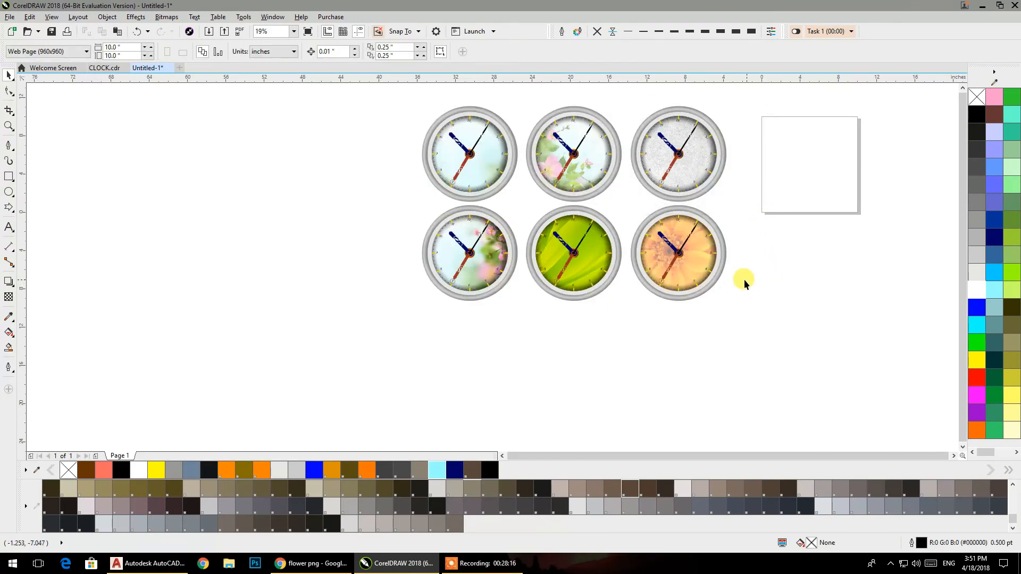
- Fill the outer frame ring and the inner ring of the lower middle clock with green
scroll(608, 273, "up", 3)
left_click(617, 273)
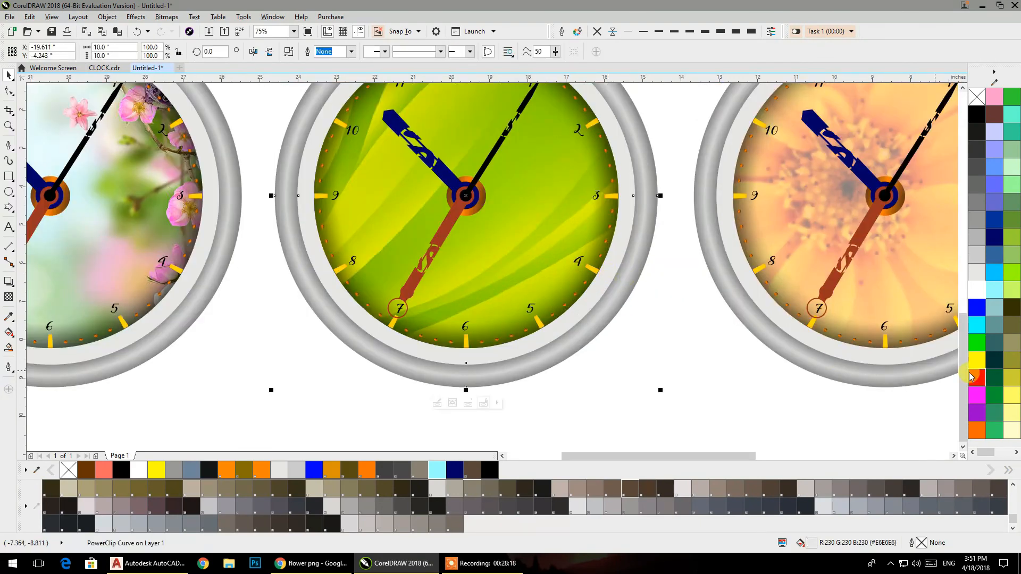
left_click(977, 351)
left_click(650, 340)
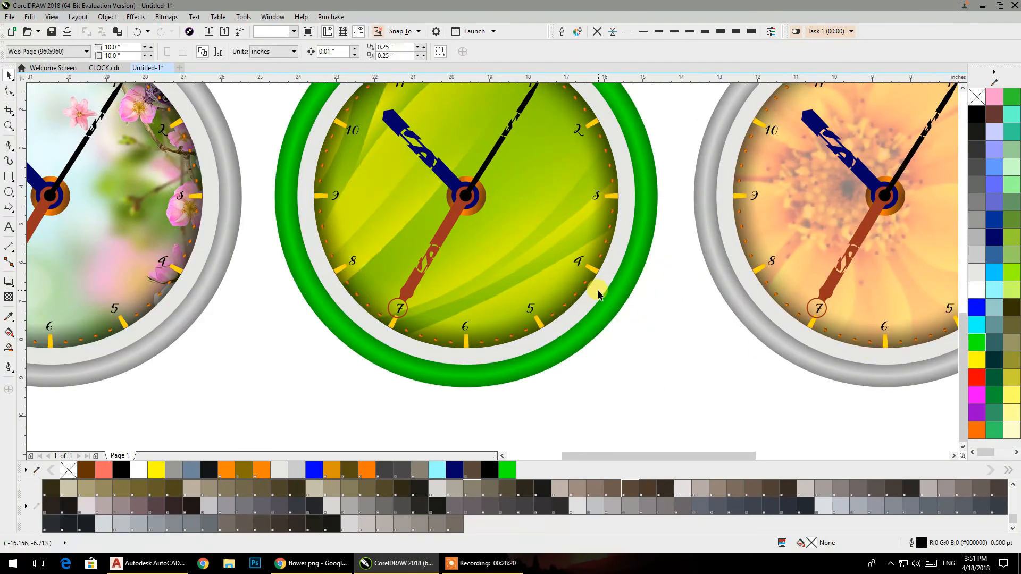
left_click(981, 344)
left_click(668, 335)
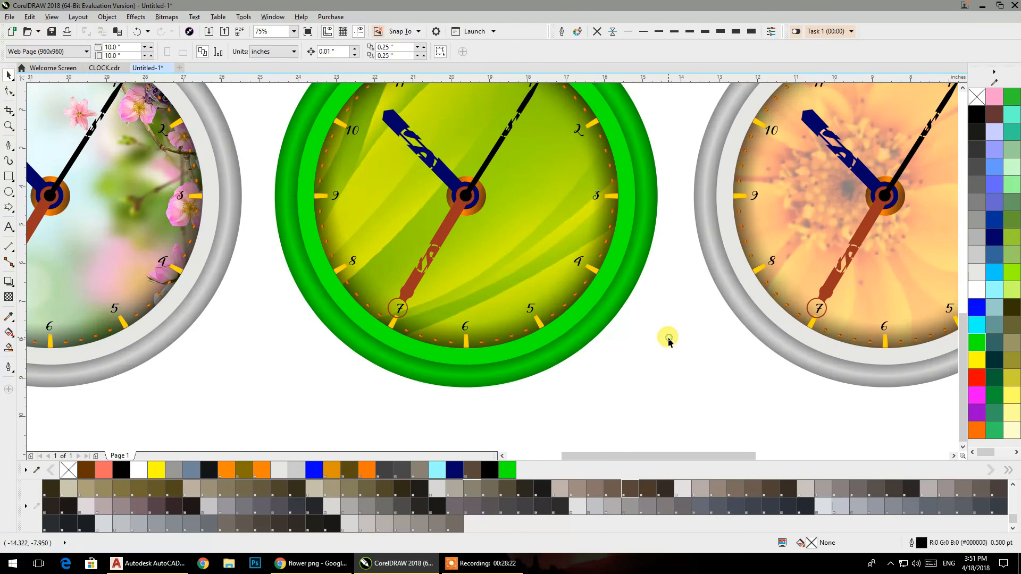
- Fill the outer frame ring and the inner ring of the lower right clock with orange
scroll(652, 322, "down", 2)
scroll(635, 347, "up", 2)
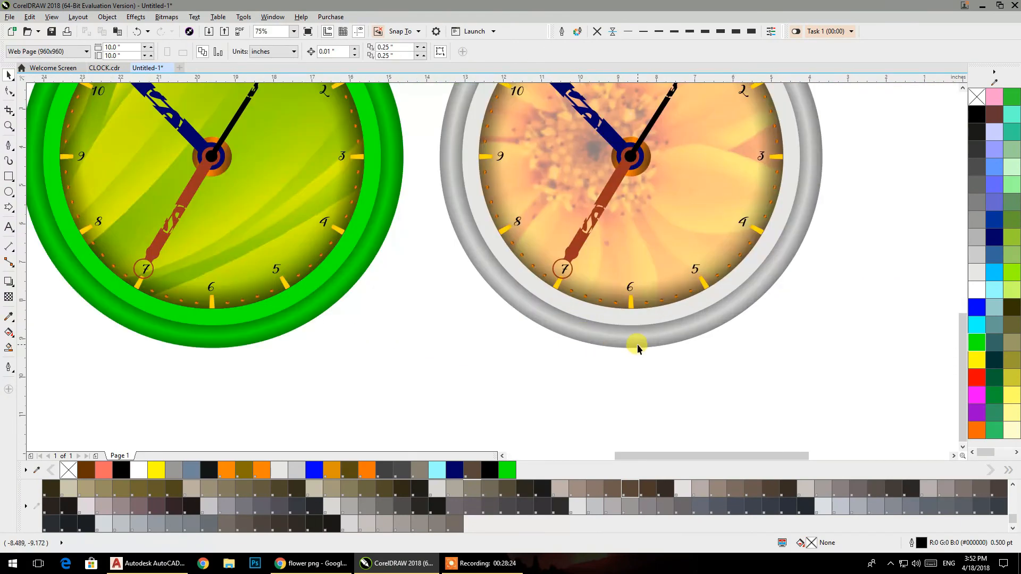
left_click(633, 340)
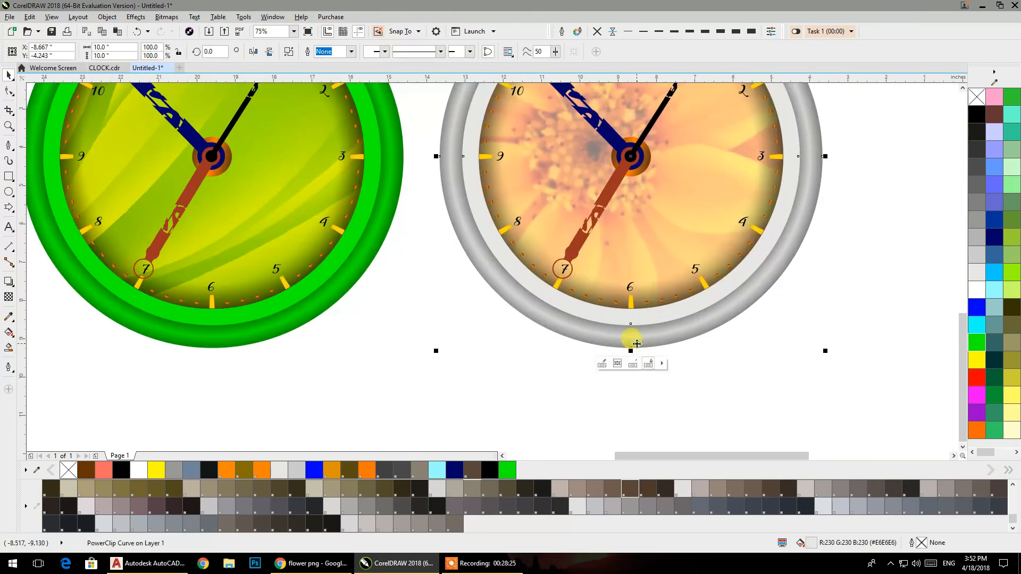
left_click(977, 429)
left_click(734, 284)
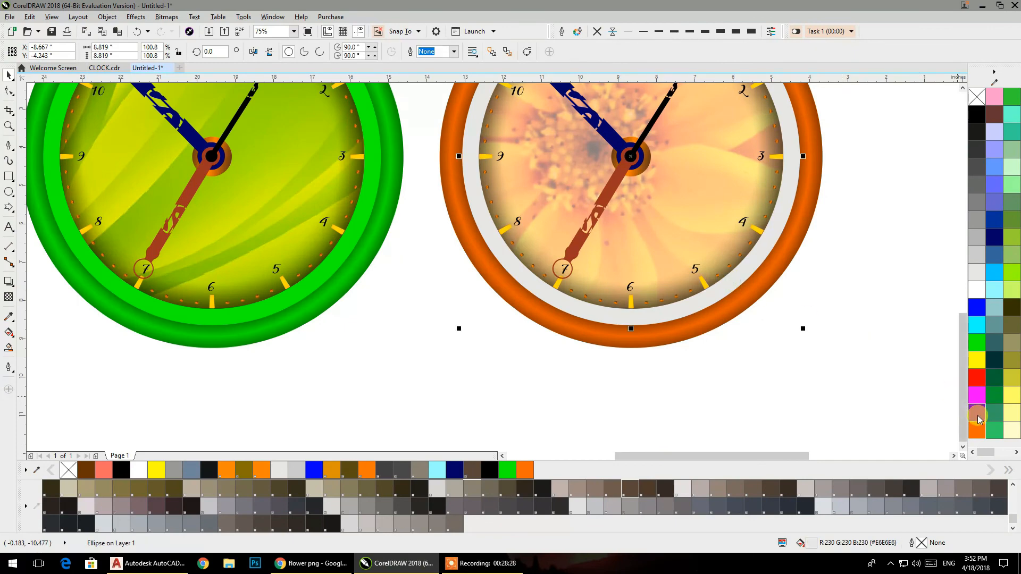
left_click(775, 286)
- Fill the inner ring and the outer frame ring of the lower left clock with white
scroll(675, 289, "down", 4)
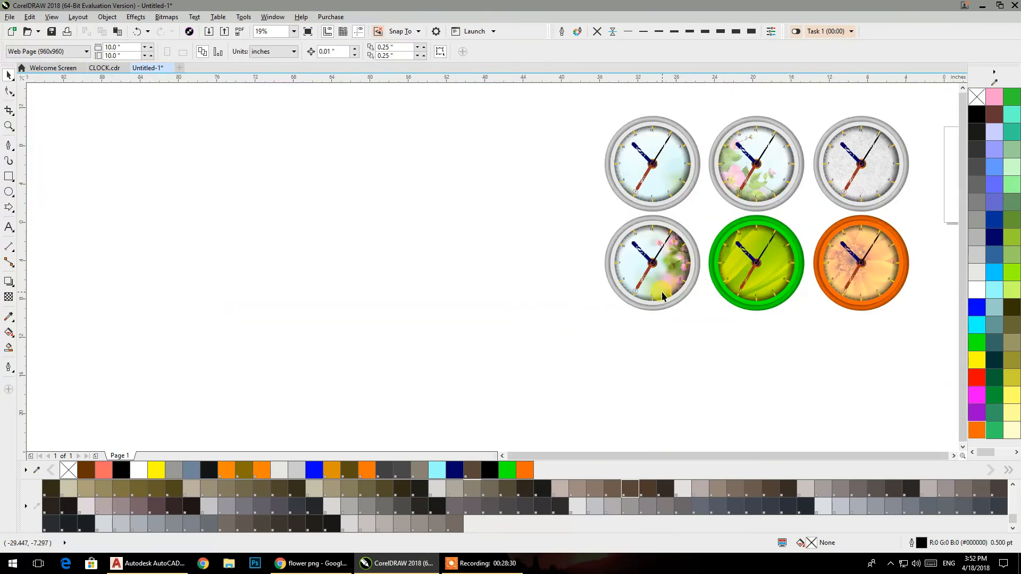
scroll(655, 292, "up", 4)
left_click(667, 340)
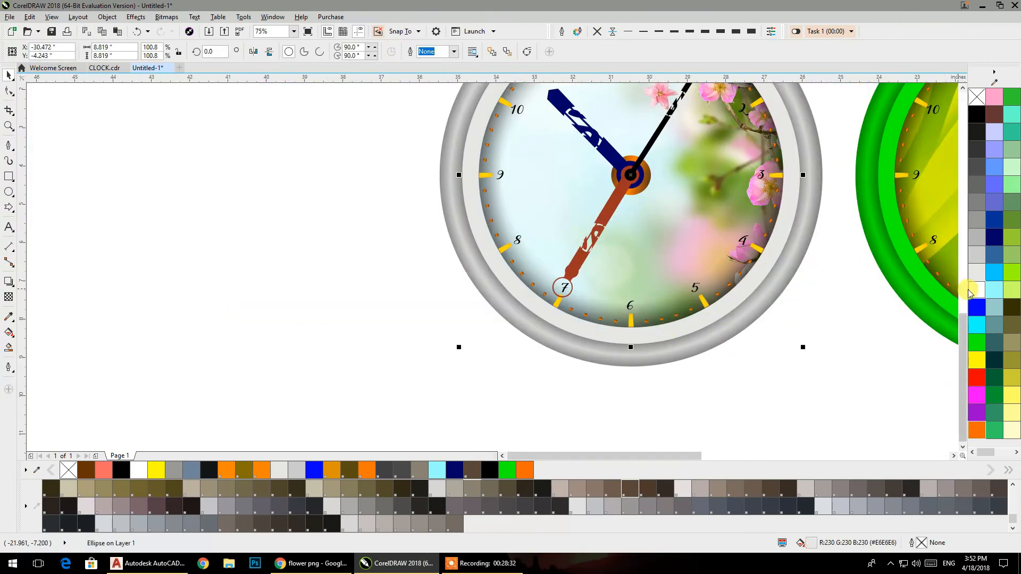
left_click(969, 291)
left_click(715, 334)
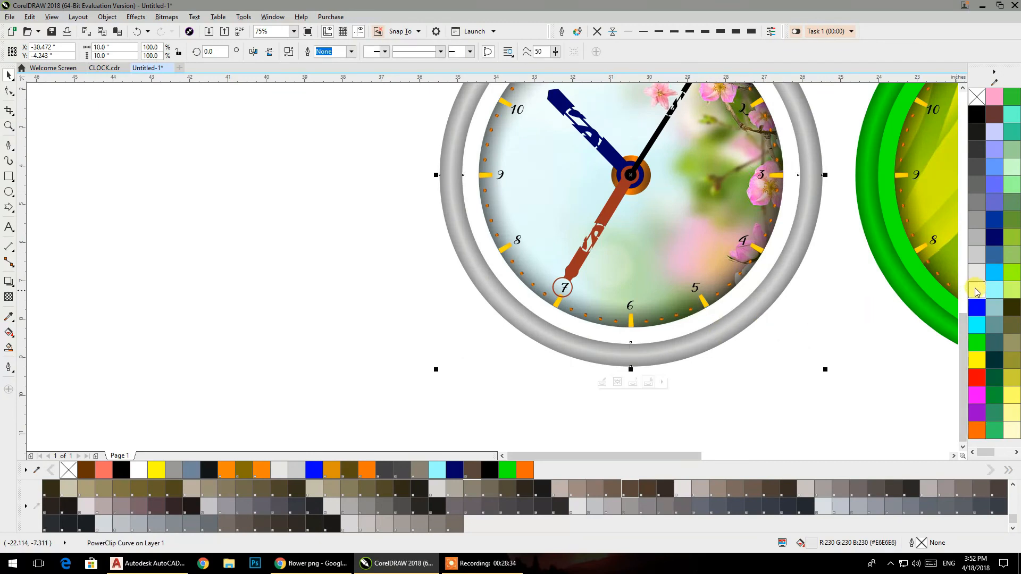
left_click(774, 312)
scroll(807, 280, "right", 2)
scroll(807, 281, "up", 2)
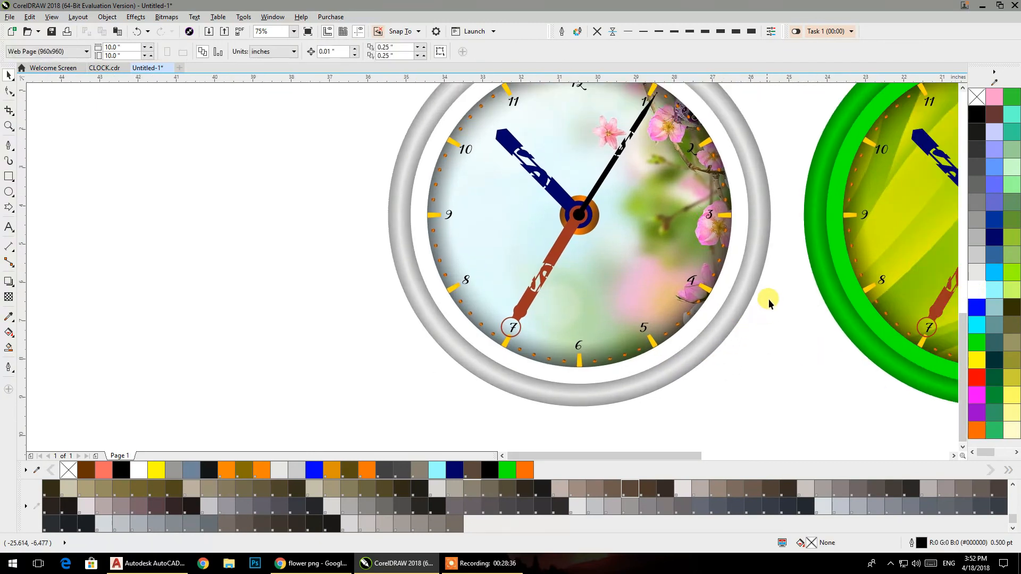
- Sample the pink of the blossom in the lower left clock's picture and fill that clock's inner ring and outer frame ring with it
left_click(717, 300)
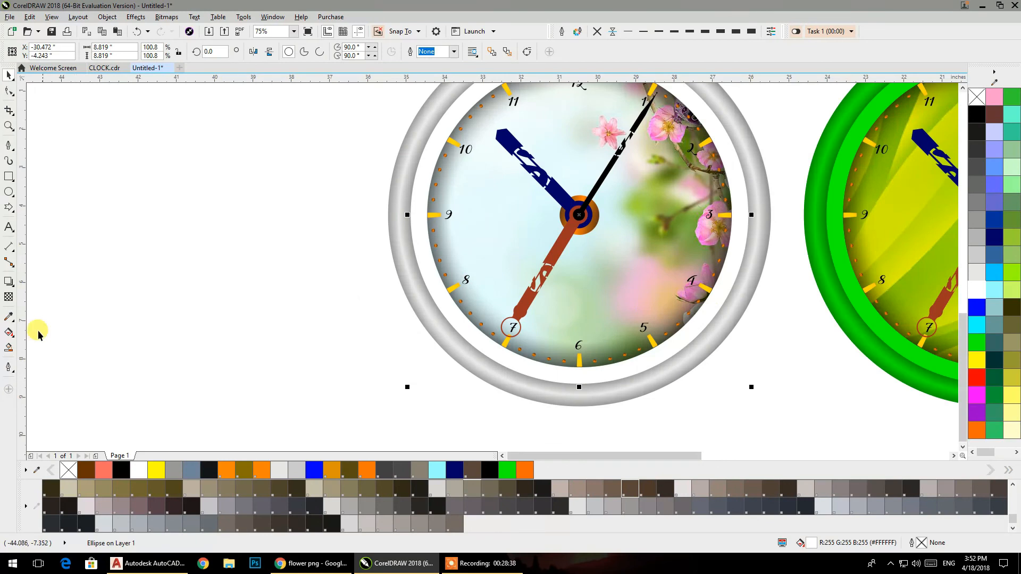
left_click(10, 318)
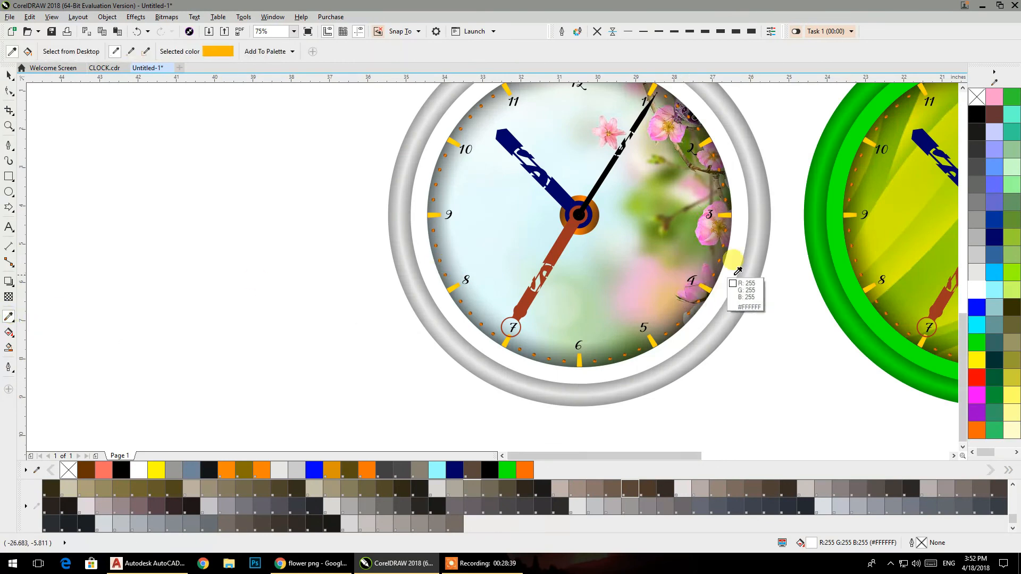
left_click(706, 235)
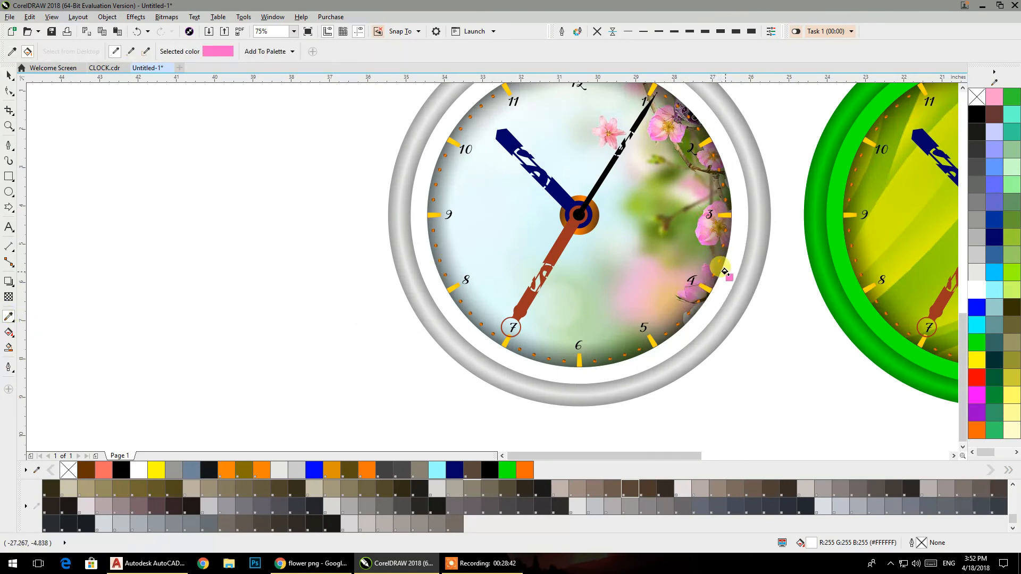
left_click(724, 272)
left_click(740, 281)
left_click(9, 77)
left_click(200, 195)
- Sample the pale green from the upper left clock's picture and fill that clock's inner ring and outer frame ring with it
scroll(200, 195, "down", 2)
scroll(429, 240, "up", 3)
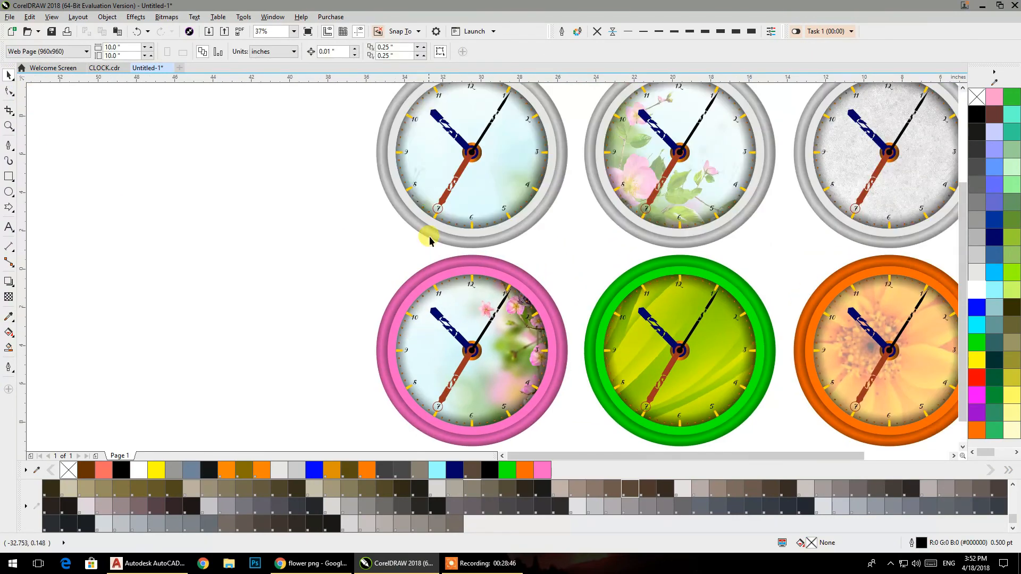
scroll(430, 239, "up", 3)
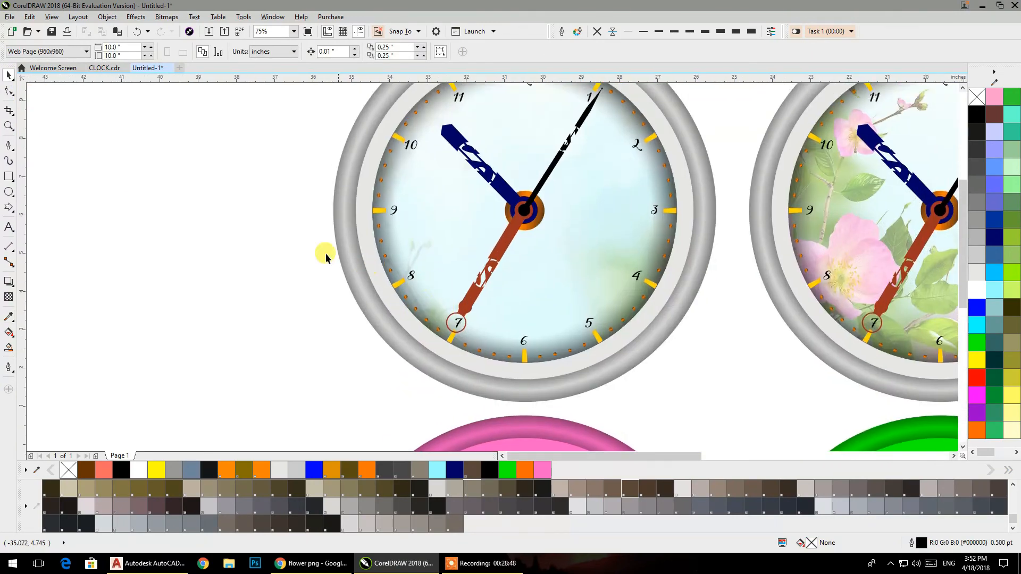
left_click(9, 316)
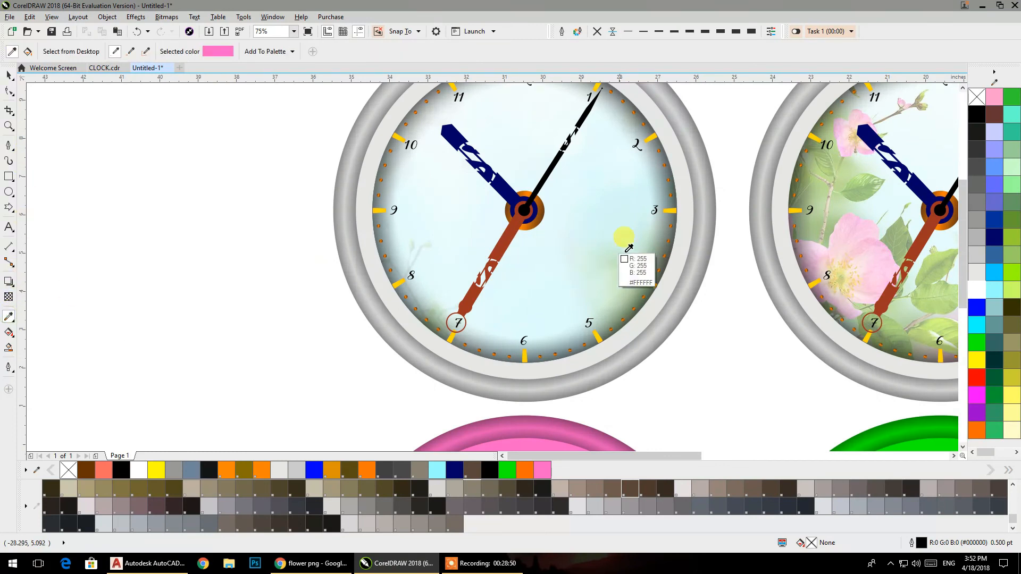
left_click(630, 263)
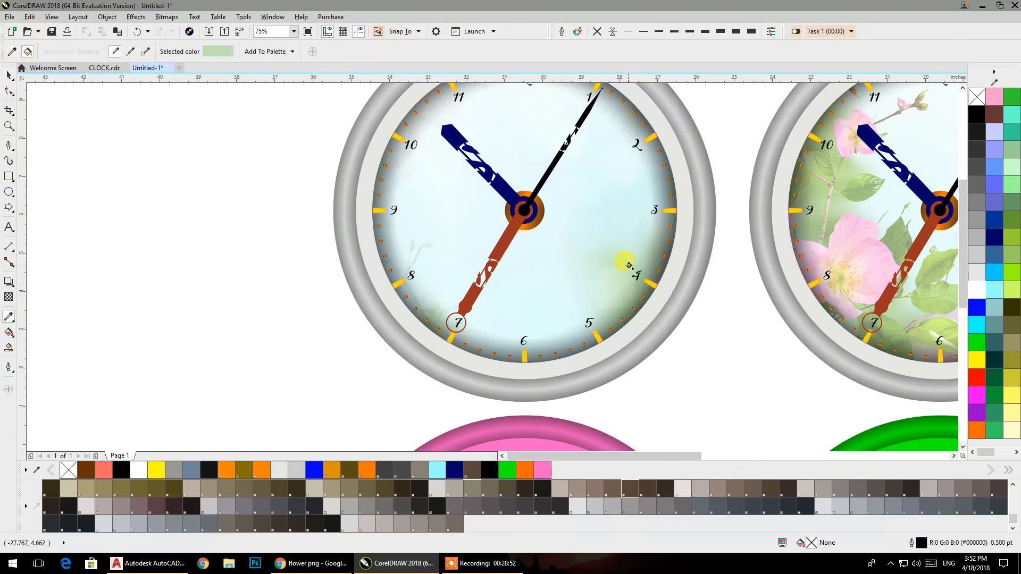
left_click(671, 271)
left_click(373, 257)
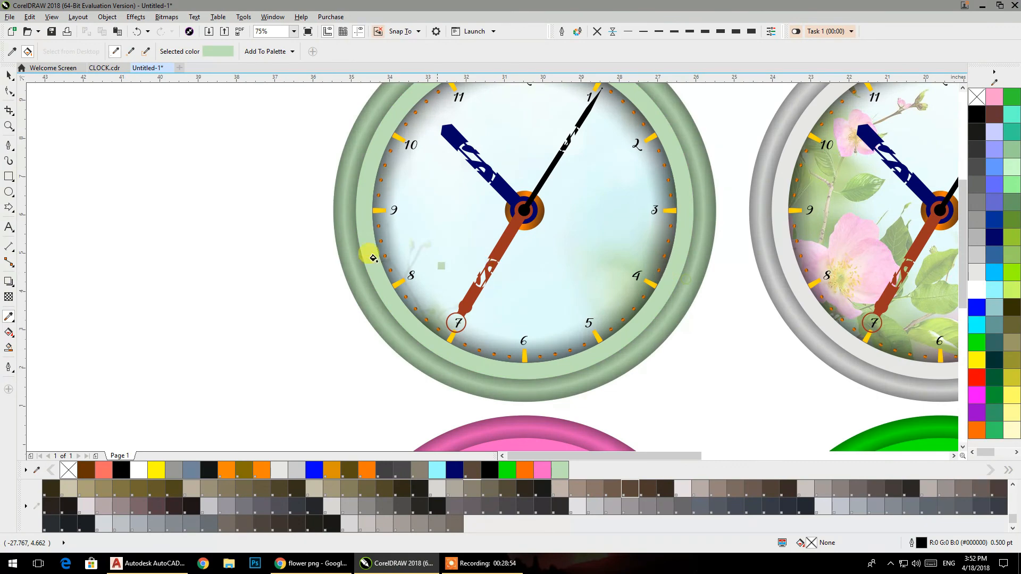
left_click(8, 76)
- Fill the outer frame ring and the inner ring of the upper middle clock with cyan
scroll(515, 211, "right", 5)
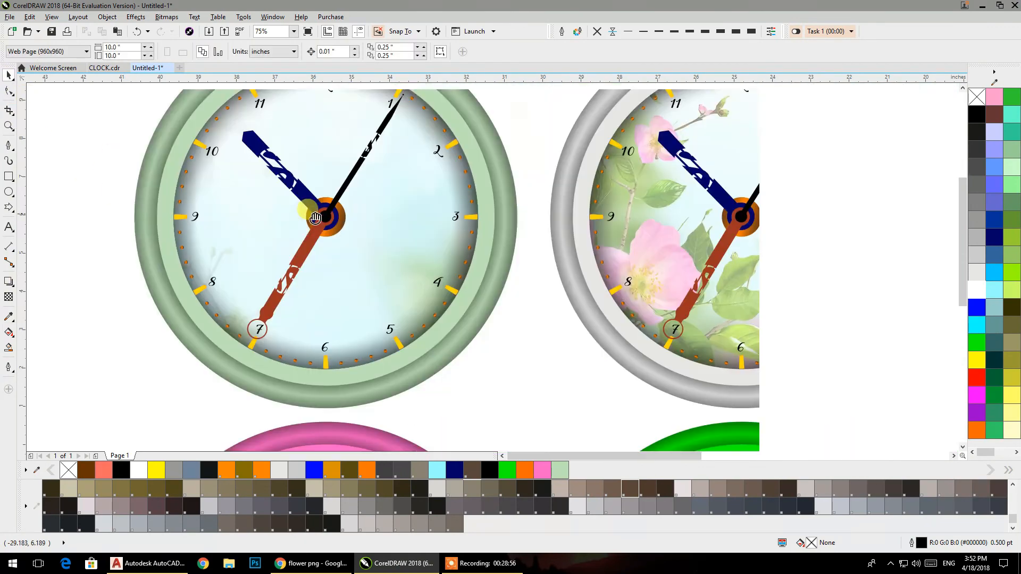
scroll(524, 320, "down", 2)
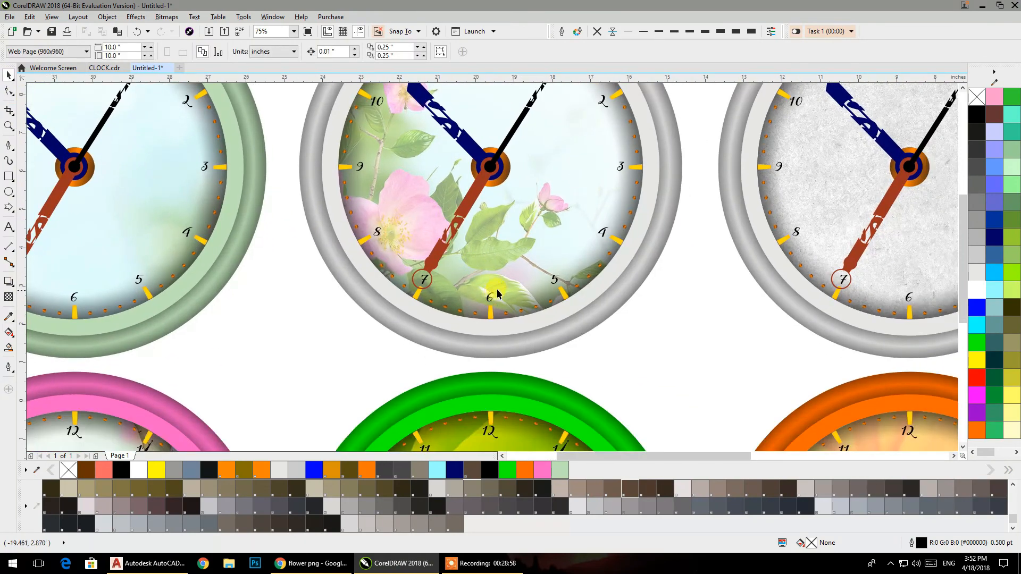
scroll(507, 276, "down", 1)
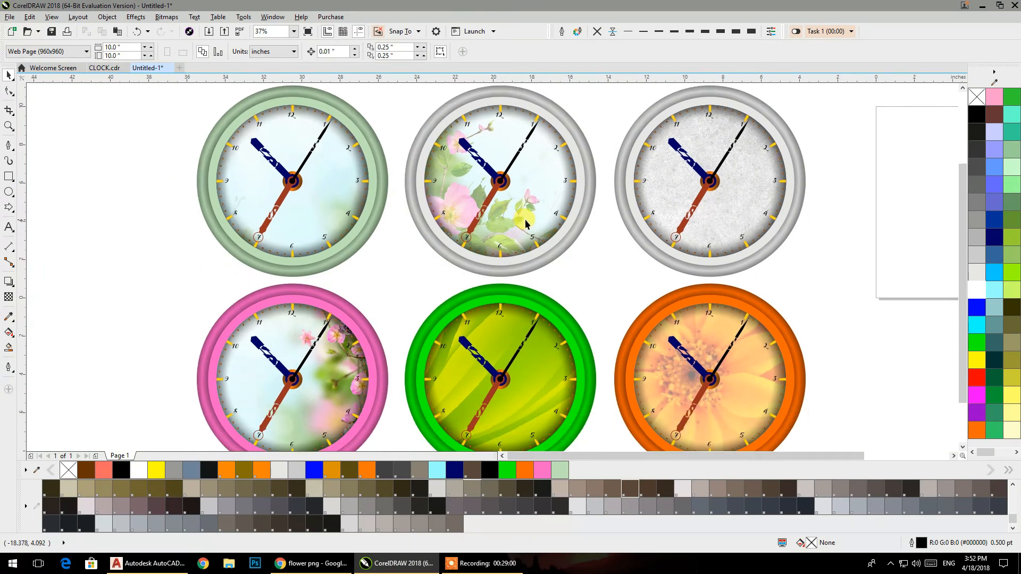
left_click(551, 253)
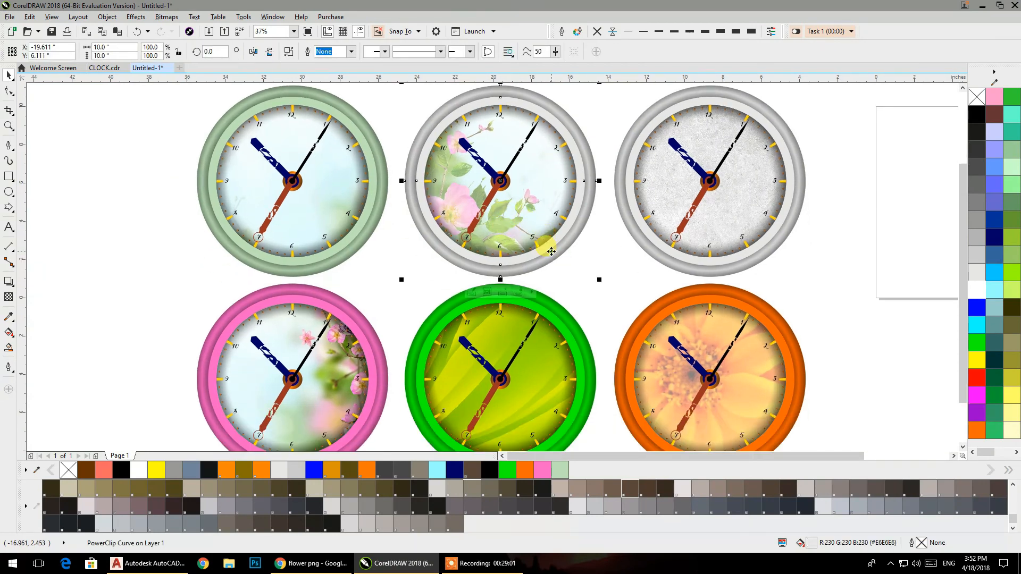
left_click(980, 323)
left_click(569, 226)
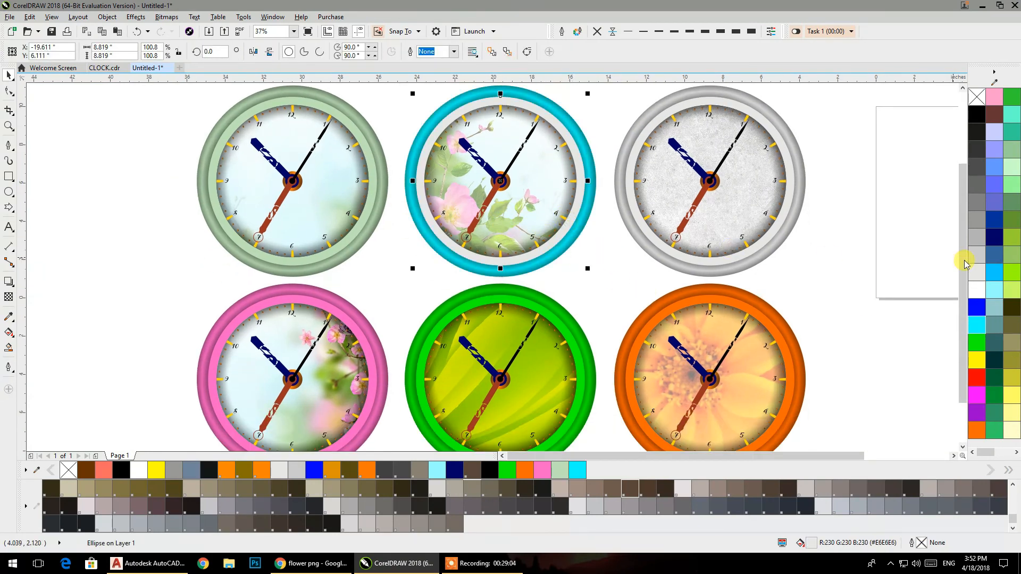
left_click(982, 328)
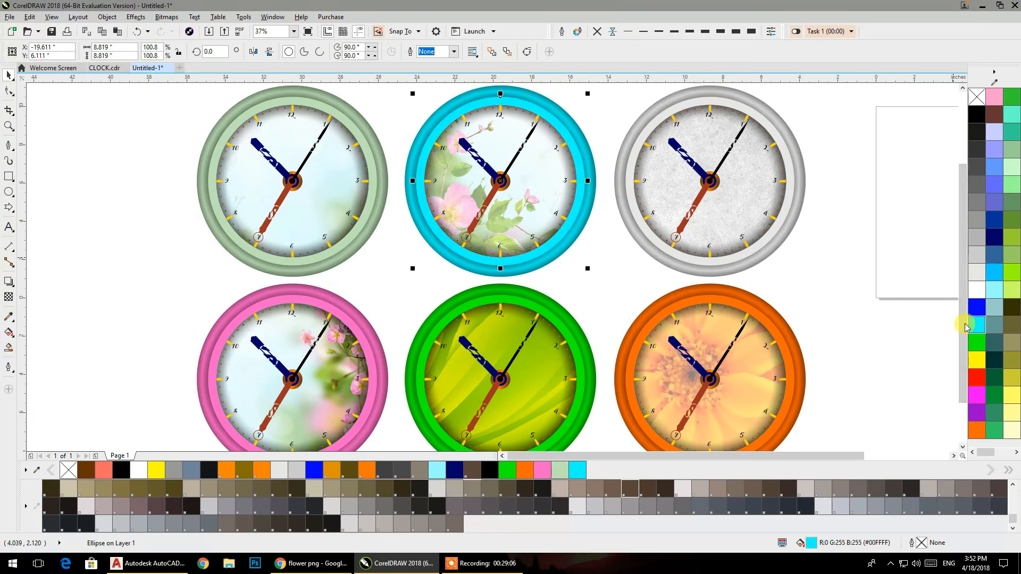
left_click(585, 273)
scroll(598, 244, "down", 1)
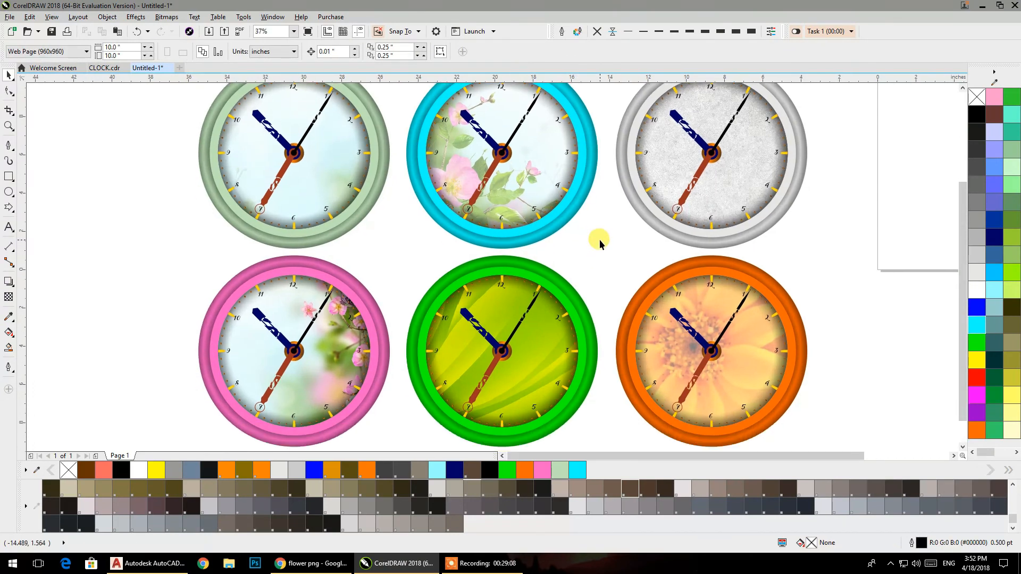
scroll(599, 243, "up", 1)
scroll(600, 249, "down", 1)
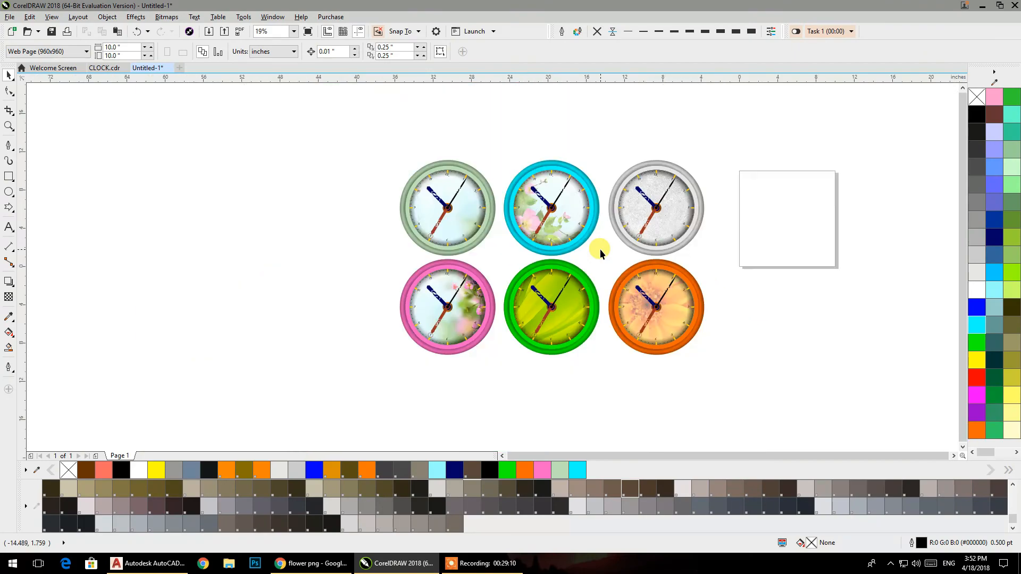